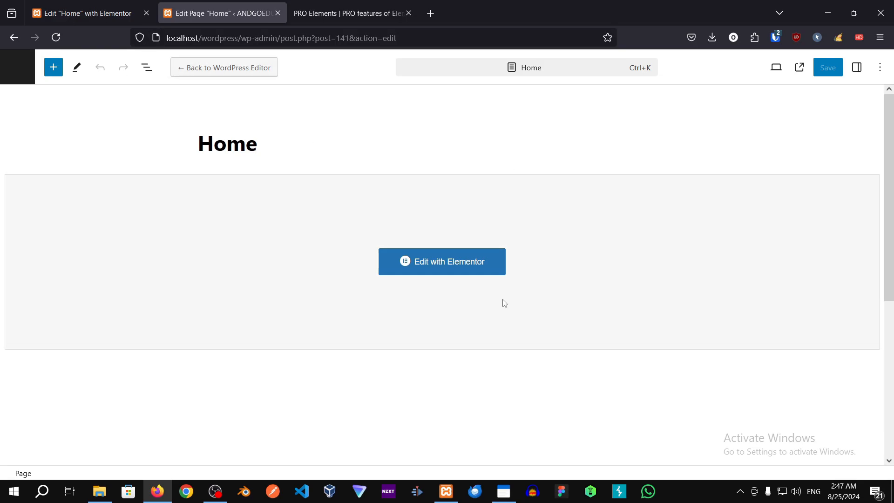
- Open the Home page in Elementor and collapse the Layout, Basic, Pro, General and Link In Bio widget categories
{"action": "left_click", "coordinate": [450, 269]}
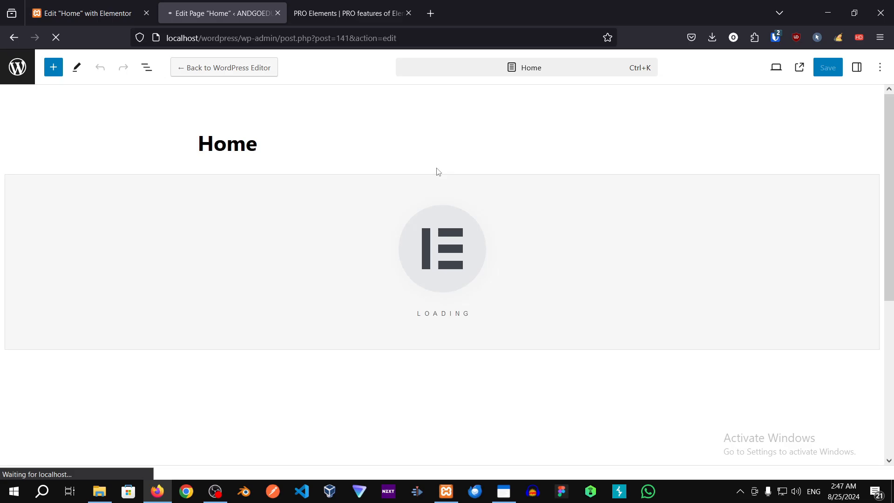
{"action": "left_click", "coordinate": [81, 16]}
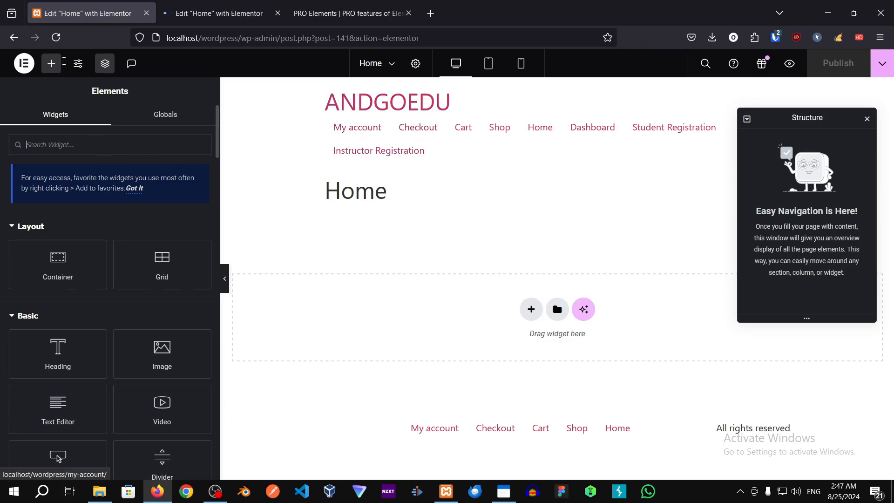
{"action": "left_click", "coordinate": [15, 226]}
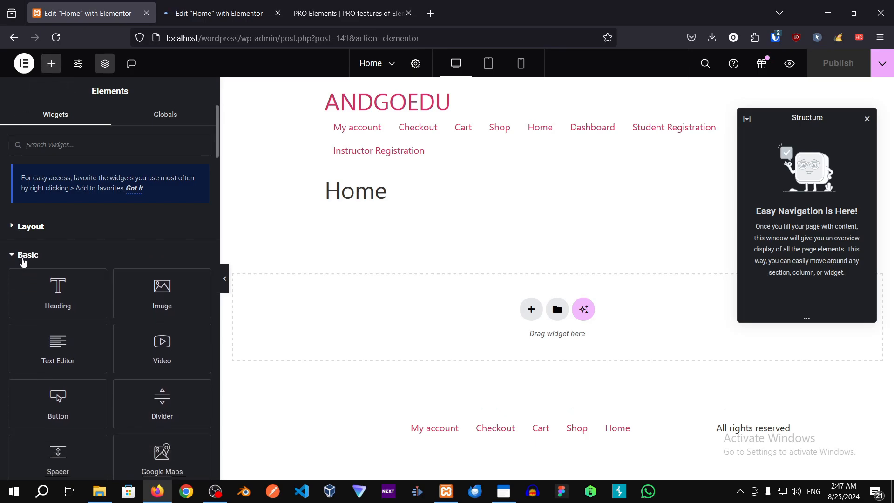
{"action": "left_click", "coordinate": [22, 255]}
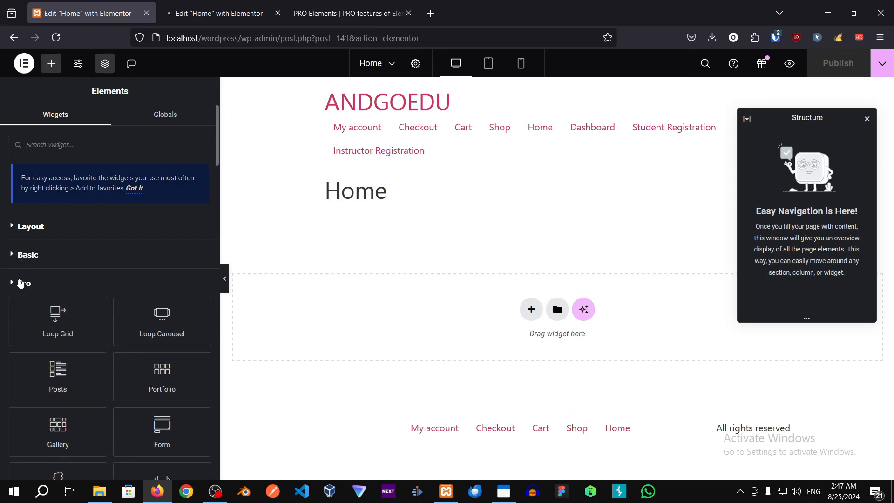
{"action": "left_click", "coordinate": [21, 283]}
{"action": "left_click", "coordinate": [23, 312]}
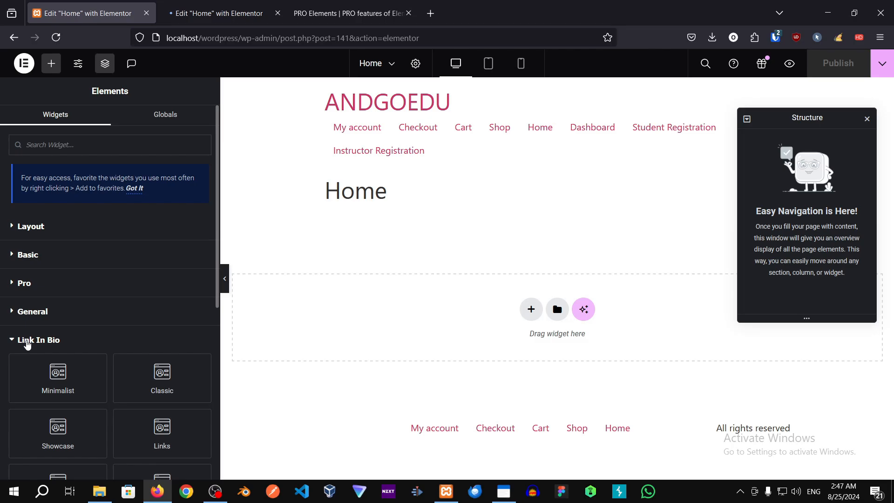
{"action": "left_click", "coordinate": [27, 340]}
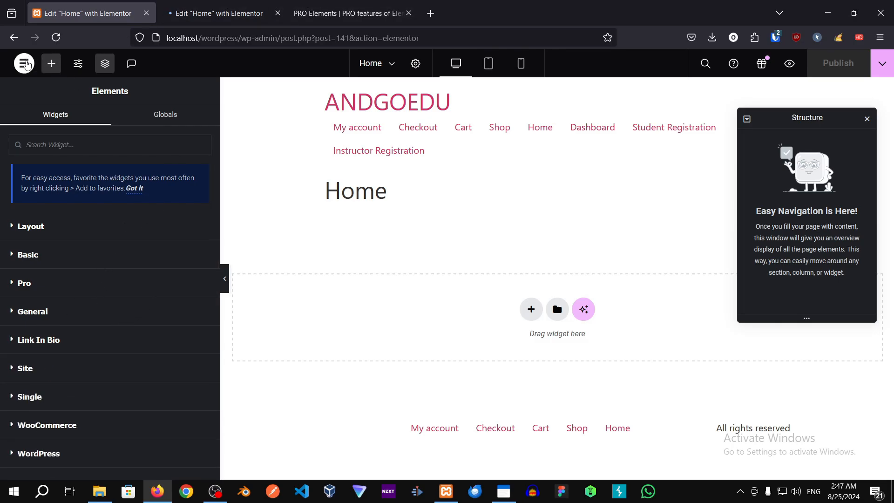
- Open the Theme Builder and start a new Header site part
{"action": "left_click", "coordinate": [27, 65]}
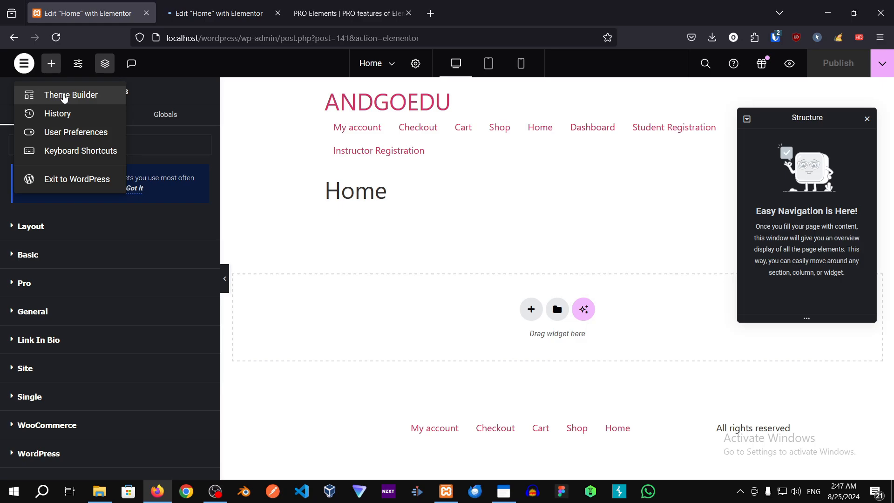
{"action": "left_click", "coordinate": [65, 96]}
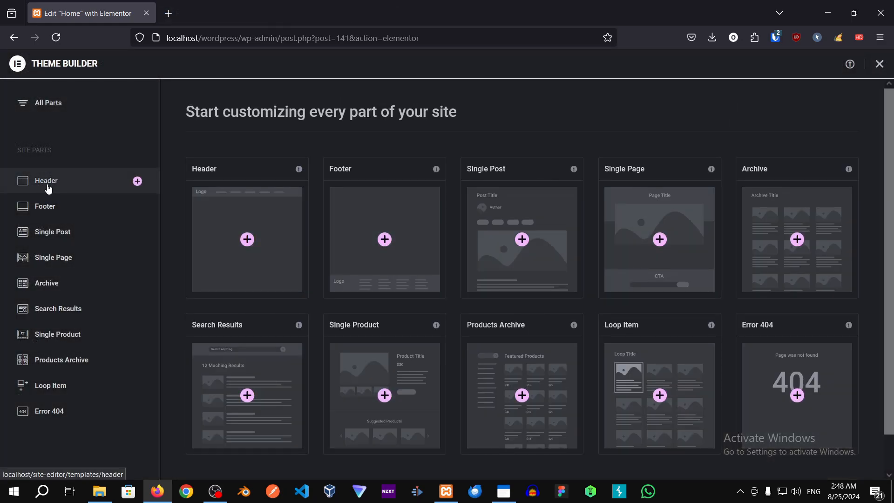
{"action": "left_click", "coordinate": [247, 239]}
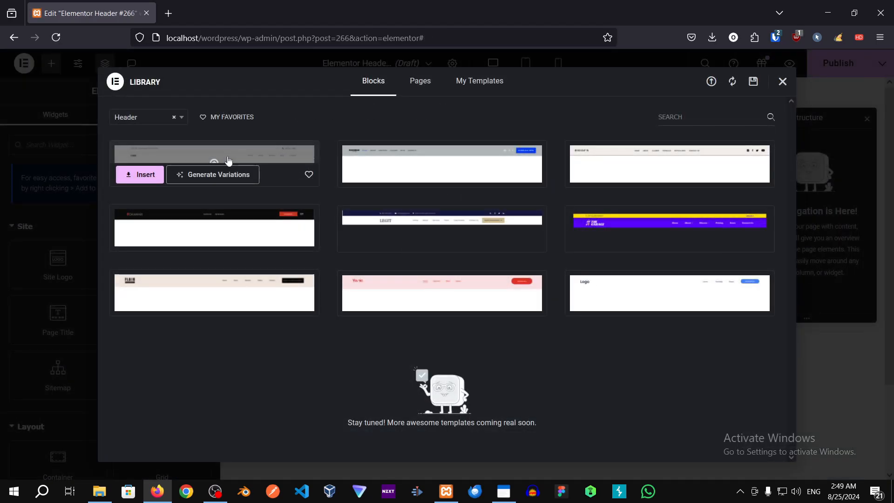
- Preview the first header block in the template library, try to insert it, and close the library
{"action": "left_click", "coordinate": [228, 160]}
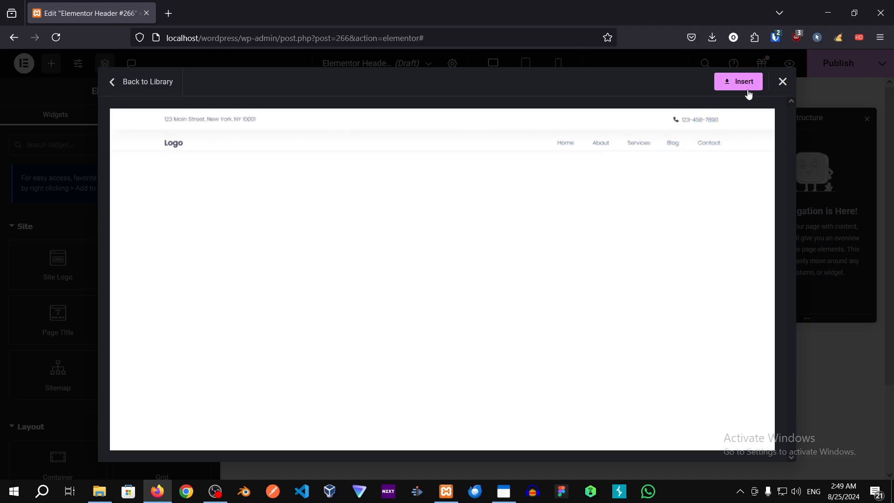
{"action": "left_click", "coordinate": [738, 81]}
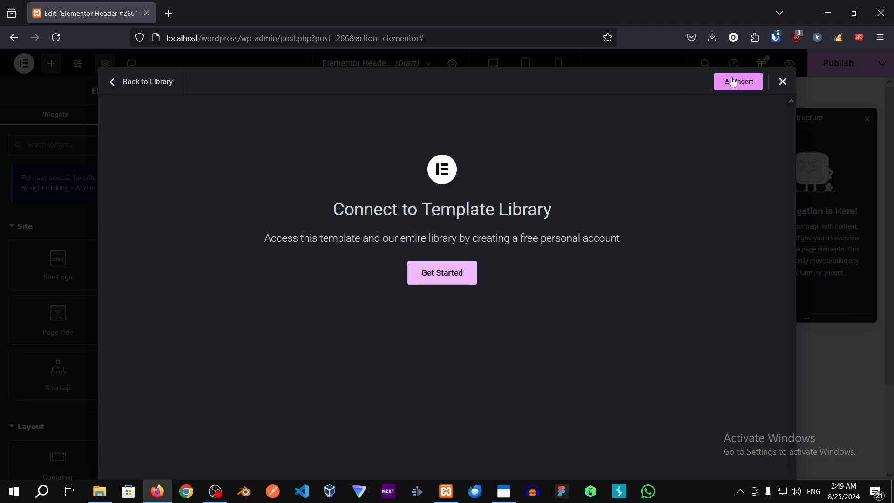
{"action": "left_click", "coordinate": [782, 81]}
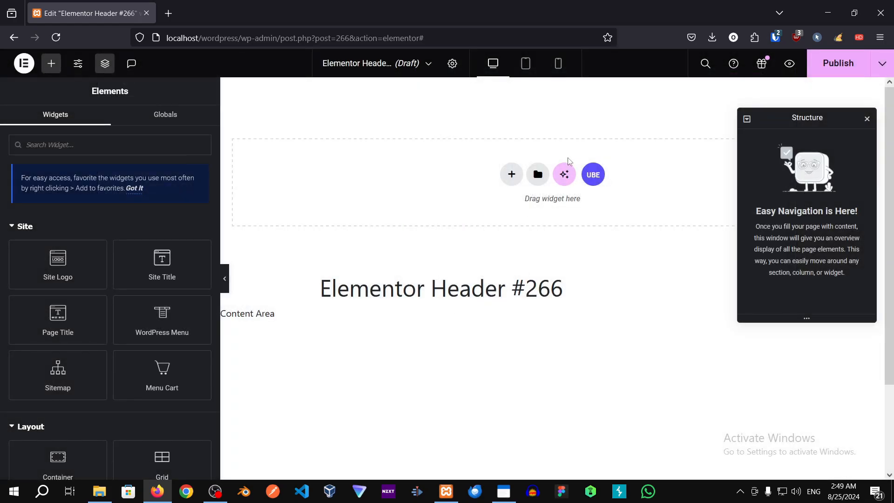
{"action": "scroll", "coordinate": [189, 317], "scroll_direction": "down", "scroll_amount": 20}
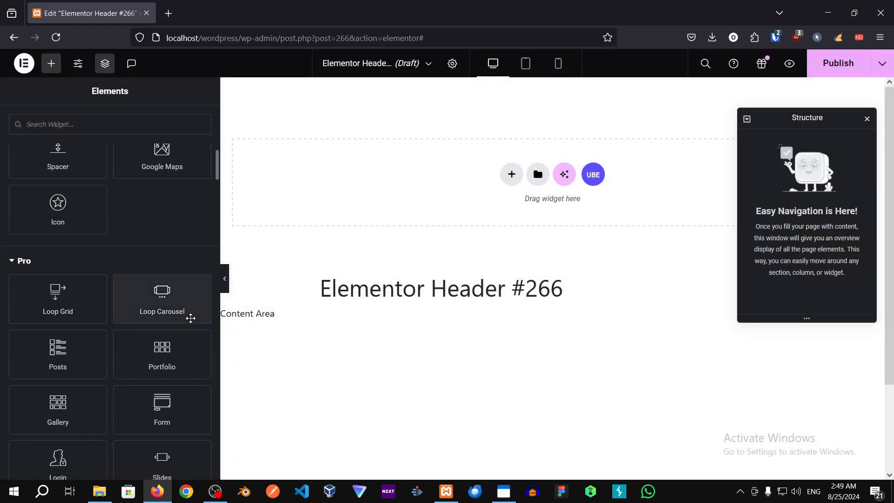
{"action": "scroll", "coordinate": [187, 305], "scroll_direction": "down", "scroll_amount": 15}
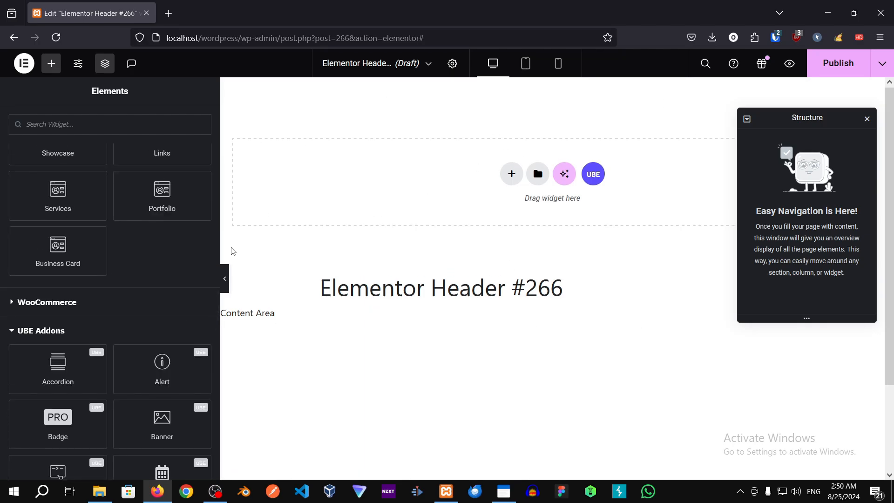
{"action": "scroll", "coordinate": [496, 214], "scroll_direction": "down", "scroll_amount": 2}
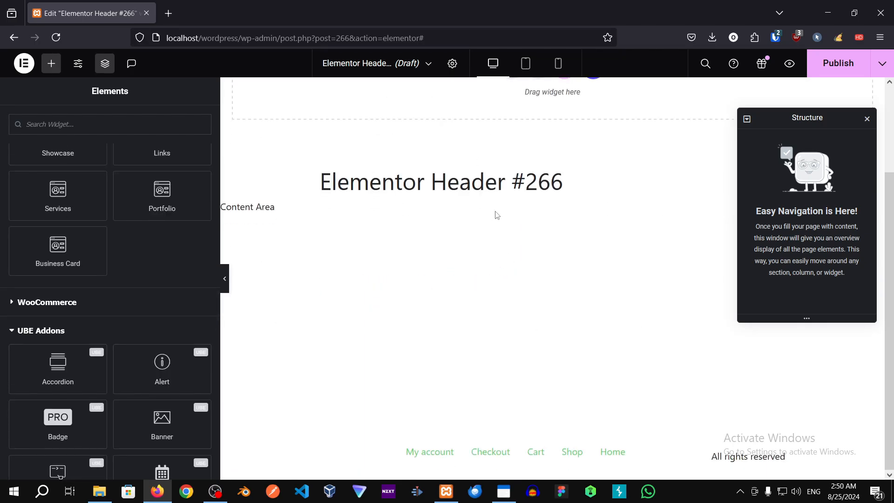
{"action": "left_click", "coordinate": [427, 64]}
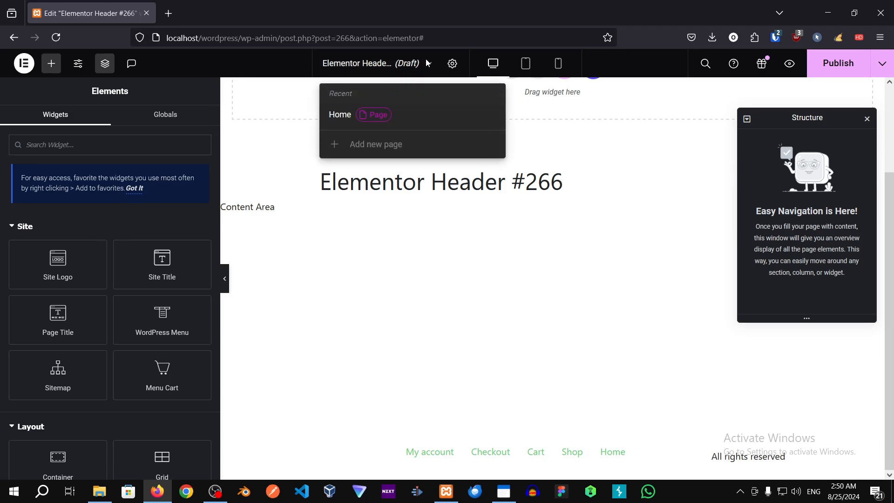
{"action": "left_click", "coordinate": [427, 63]}
- Set the header template's title to Main-Navigation-Elementor in its settings
{"action": "left_click", "coordinate": [452, 63]}
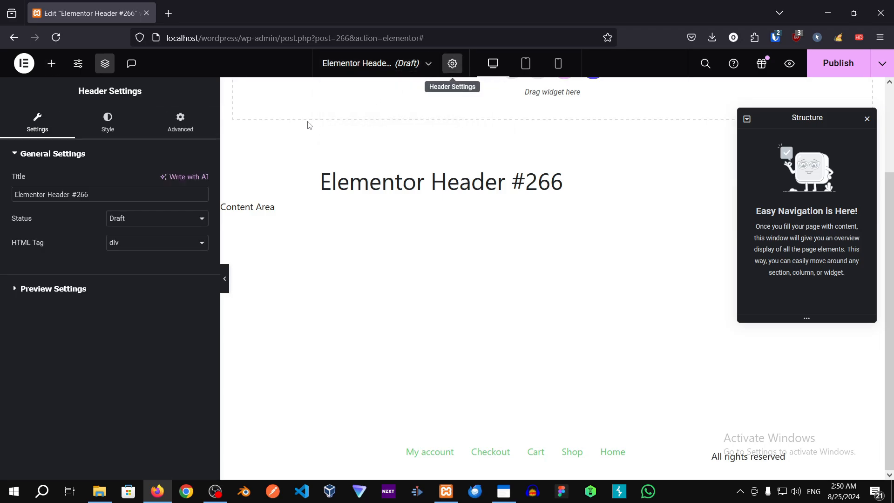
{"action": "left_click_drag", "start_coordinate": [88, 195], "coordinate": [4, 196]}
{"action": "type", "text": "Navigati"}
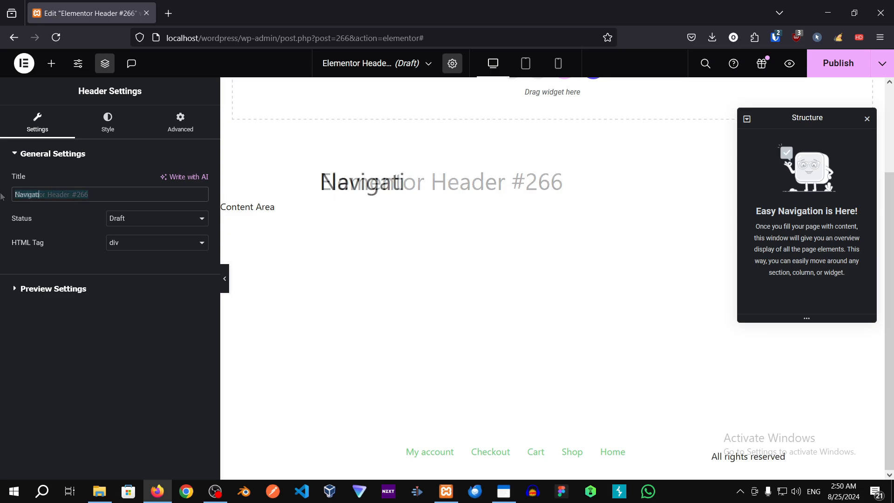
{"action": "type", "text": "on-B"}
{"action": "key", "text": "BackSpace"}
{"action": "key", "text": "ctrl+a"}
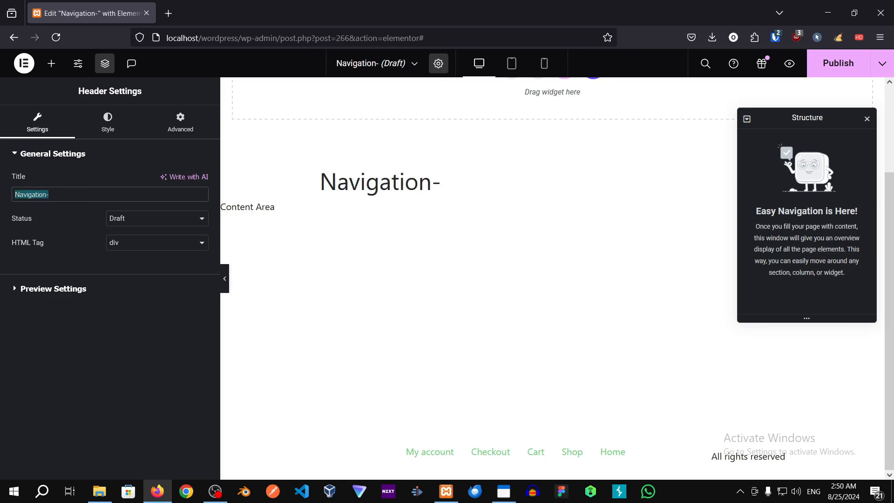
{"action": "type", "text": "Main-Na"}
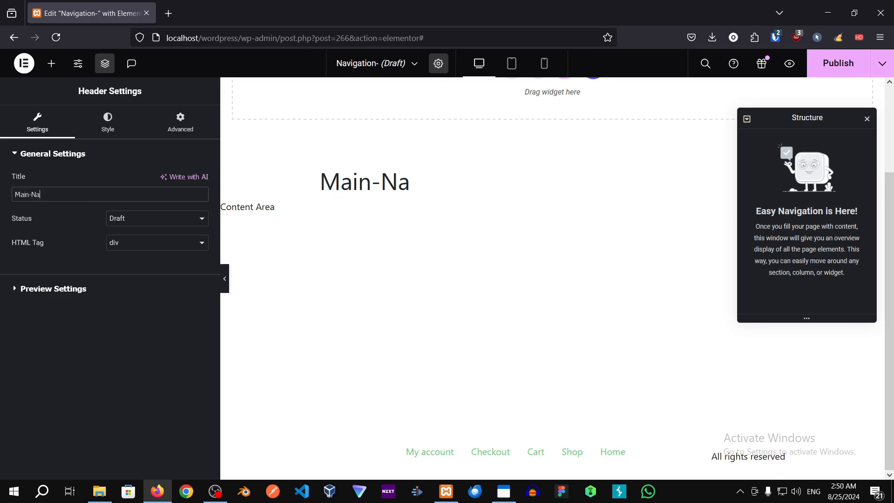
{"action": "type", "text": "vigation-ELeem"}
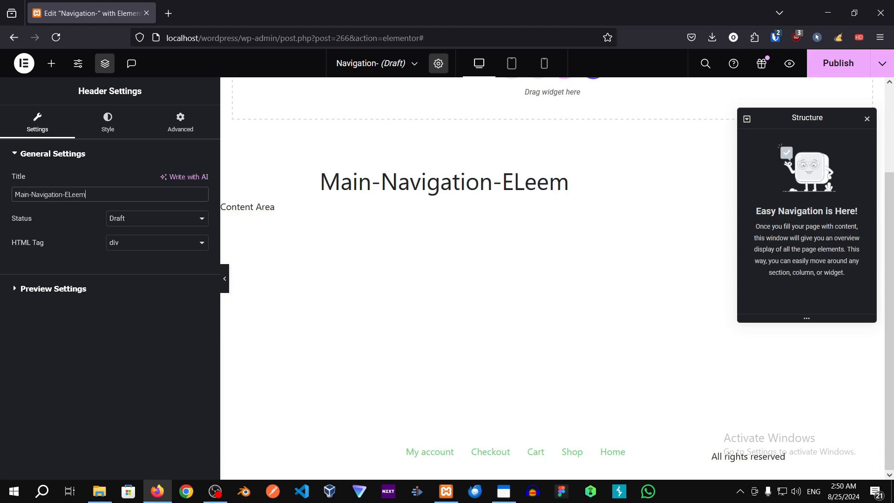
{"action": "key", "text": "BackSpace"}
{"action": "key", "text": "BackSpace"}
{"action": "type", "text": "lementor"}
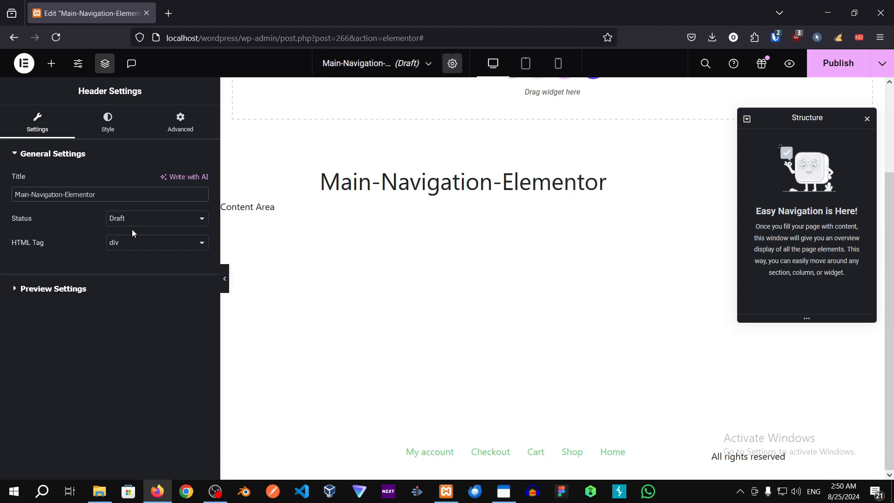
- Set the header template's HTML tag to nav and its status to Published
{"action": "left_click", "coordinate": [134, 251]}
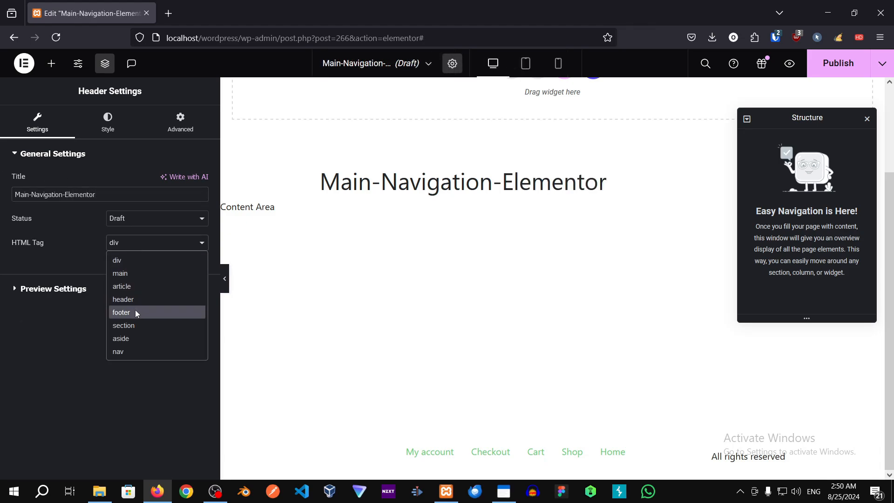
{"action": "left_click", "coordinate": [138, 352]}
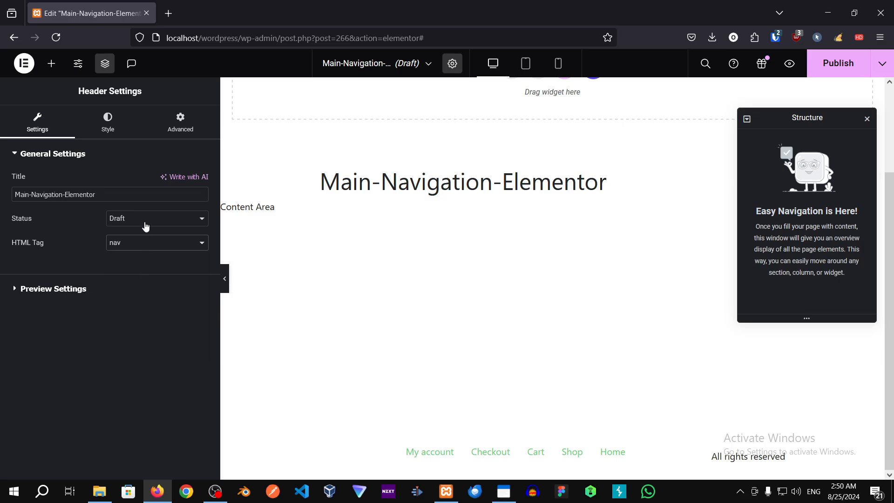
{"action": "left_click", "coordinate": [145, 225]}
{"action": "left_click", "coordinate": [127, 274]}
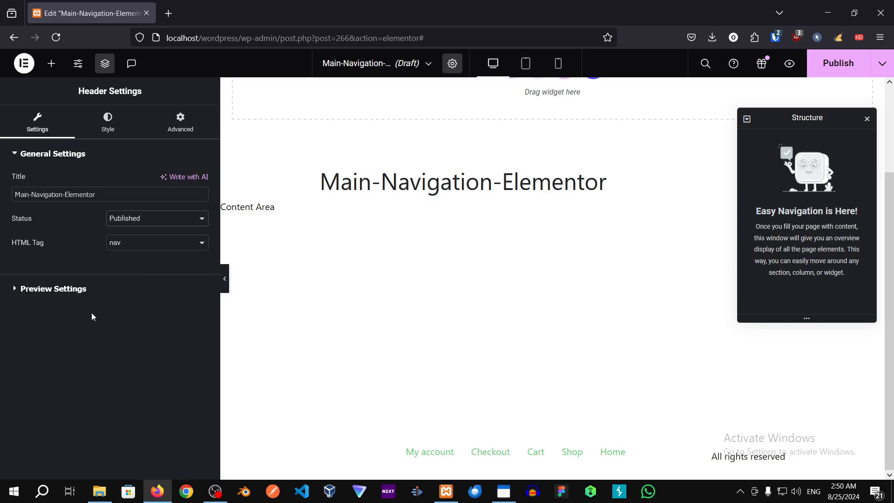
- Publish the header template with a display condition that includes the Entire Site
{"action": "left_click", "coordinate": [831, 59]}
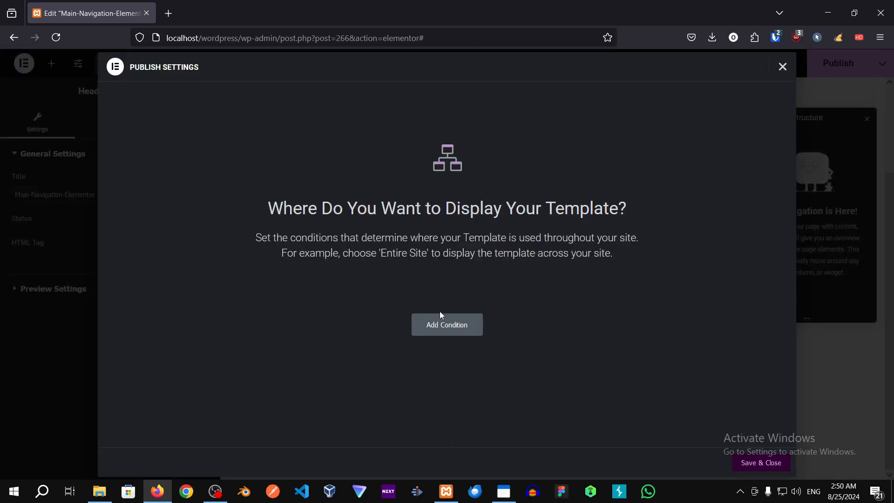
{"action": "left_click", "coordinate": [448, 323]}
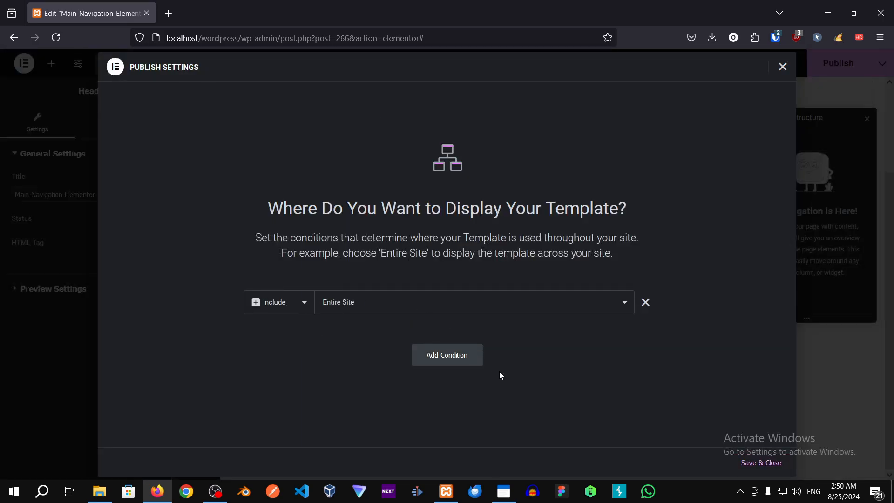
{"action": "left_click", "coordinate": [752, 462]}
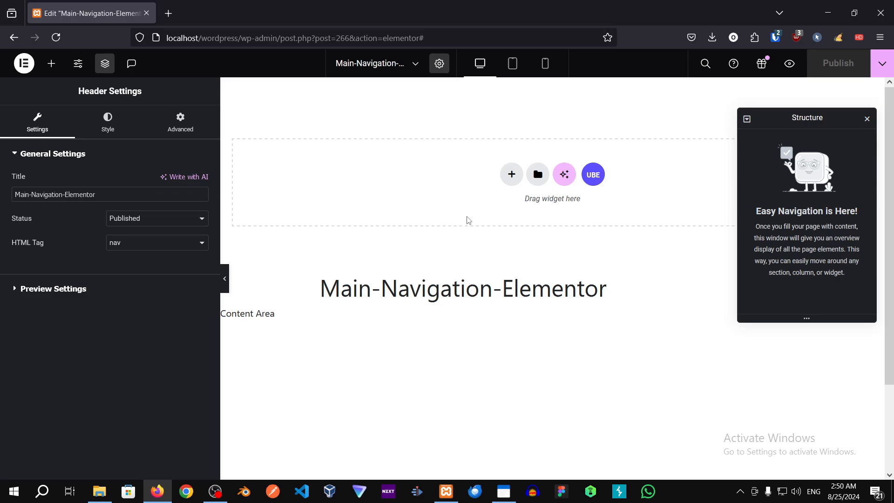
- Browse the available widgets, widen the widget list, and search it for "nav"
{"action": "left_click", "coordinate": [511, 174]}
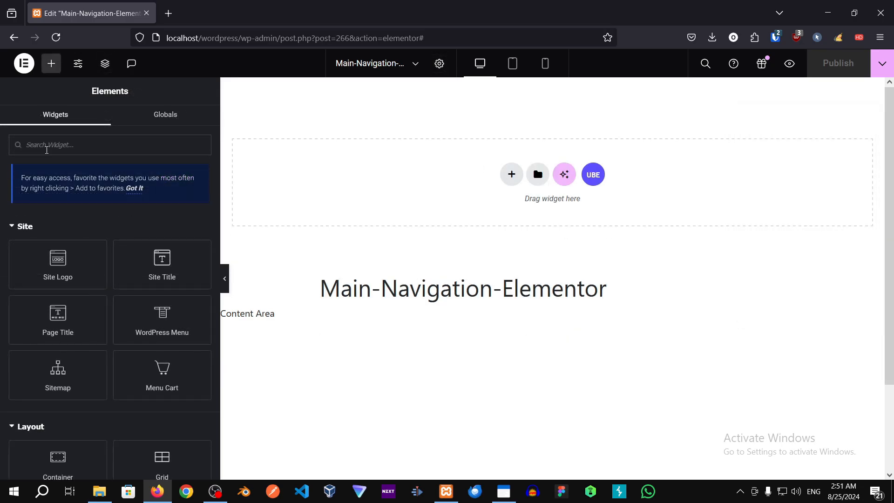
{"action": "scroll", "coordinate": [88, 264], "scroll_direction": "down", "scroll_amount": 10}
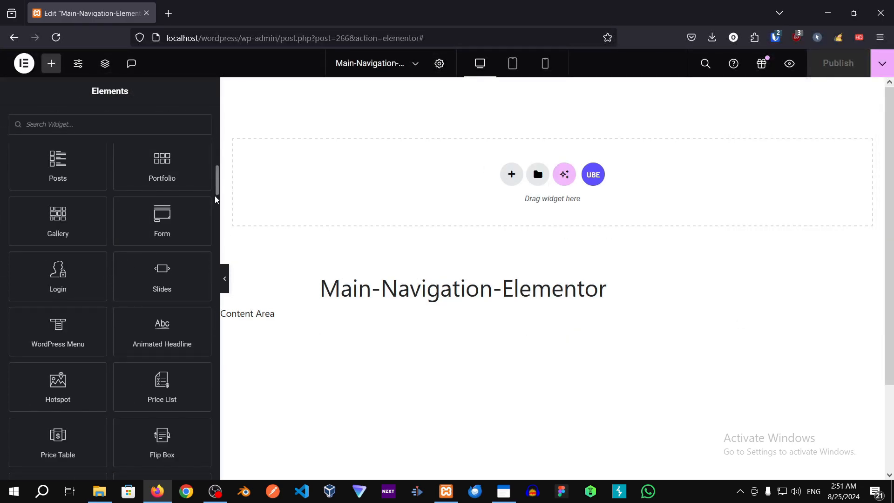
{"action": "scroll", "coordinate": [91, 322], "scroll_direction": "down", "scroll_amount": 10}
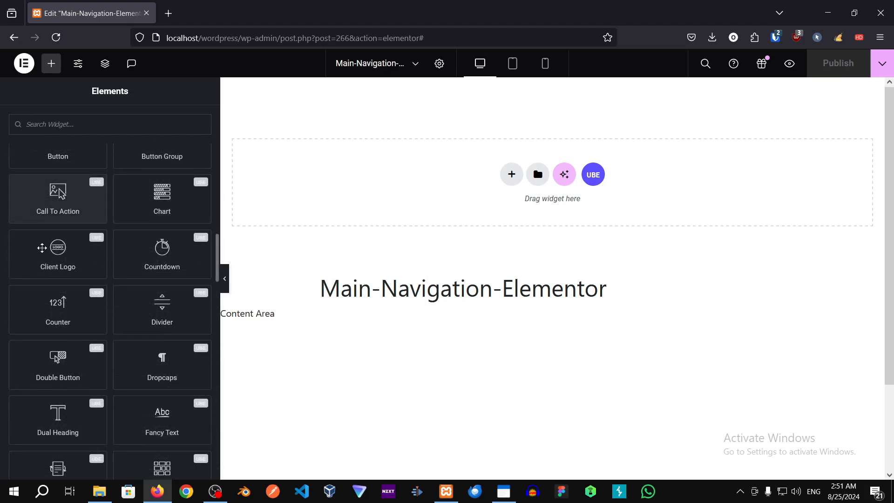
{"action": "scroll", "coordinate": [116, 247], "scroll_direction": "up", "scroll_amount": 4}
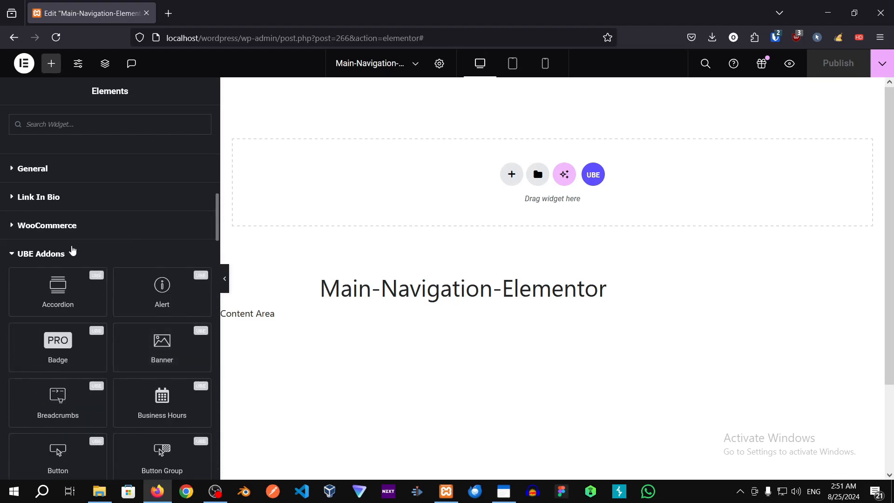
{"action": "scroll", "coordinate": [117, 383], "scroll_direction": "up", "scroll_amount": 3}
{"action": "scroll", "coordinate": [164, 282], "scroll_direction": "down", "scroll_amount": 3}
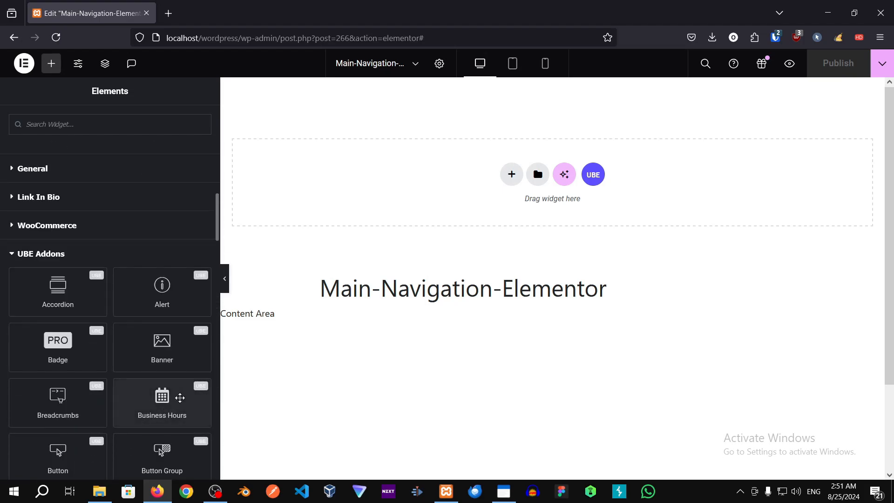
{"action": "left_click_drag", "start_coordinate": [219, 251], "coordinate": [318, 259]}
{"action": "scroll", "coordinate": [117, 372], "scroll_direction": "down", "scroll_amount": 5}
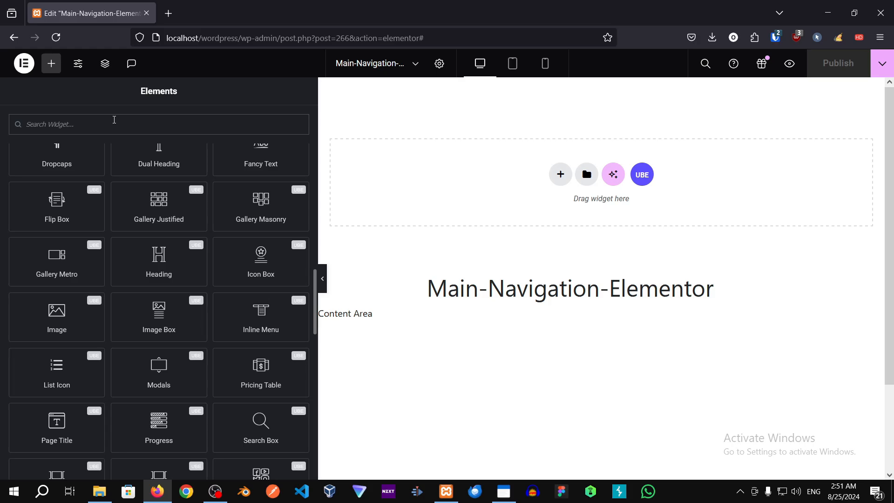
{"action": "type", "text": "nav"}
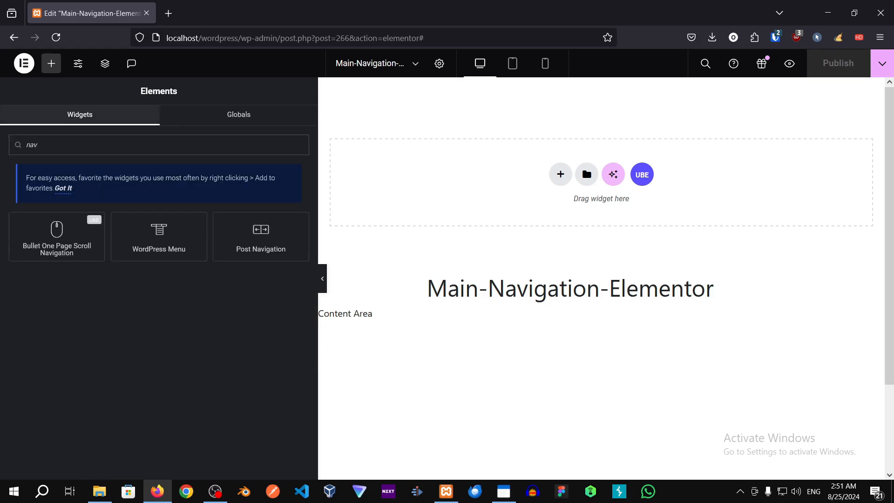
- Clear the widget search and add a Vertical Menu widget to the empty header template
{"action": "key", "text": "BackSpace"}
{"action": "key", "text": "BackSpace"}
{"action": "key", "text": "BackSpace"}
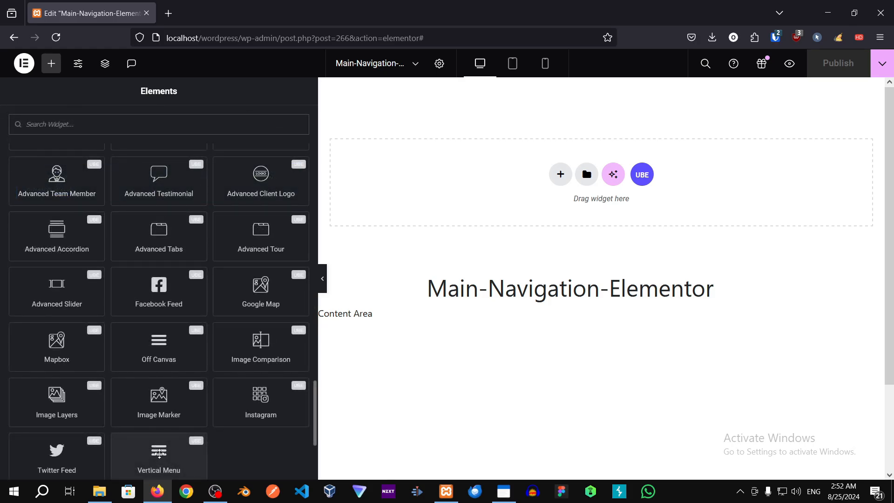
{"action": "left_click_drag", "start_coordinate": [160, 453], "coordinate": [625, 184]}
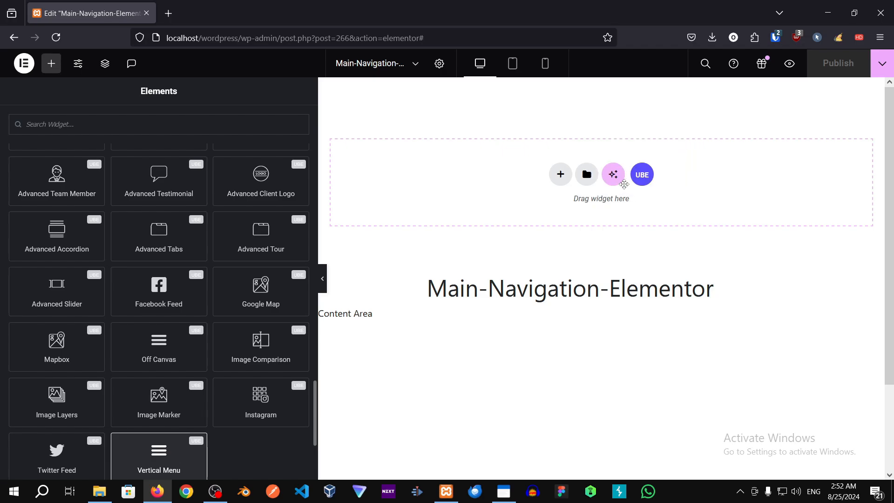
{"action": "left_click_drag", "start_coordinate": [619, 146], "coordinate": [618, 145]}
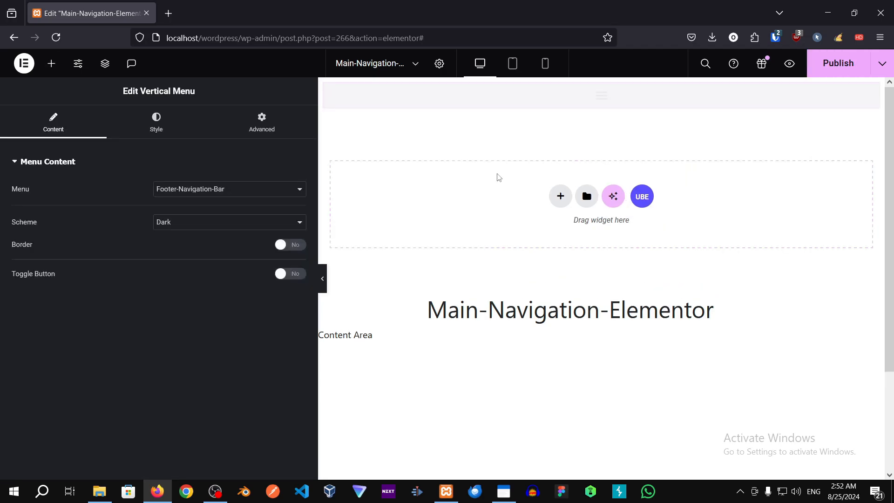
- Add a grid container with 2 columns and 1 row, and place the vertical menu's container below it
{"action": "left_click", "coordinate": [560, 196]}
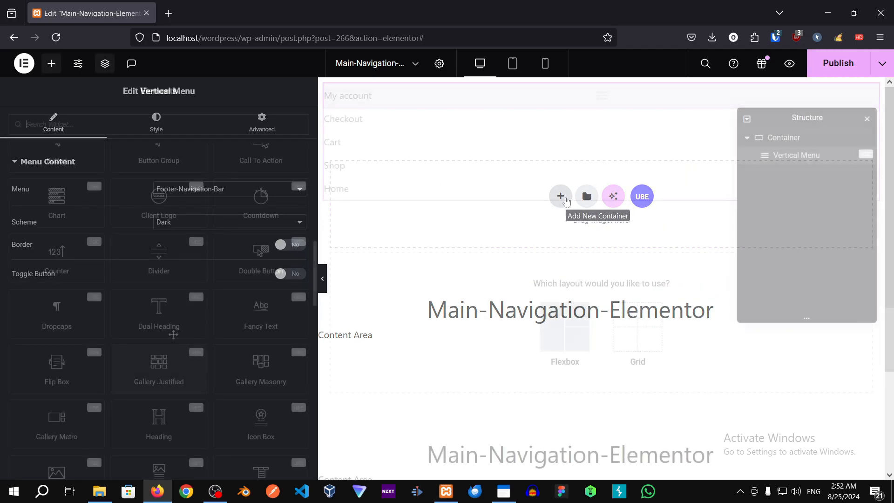
{"action": "scroll", "coordinate": [207, 336], "scroll_direction": "down", "scroll_amount": 3}
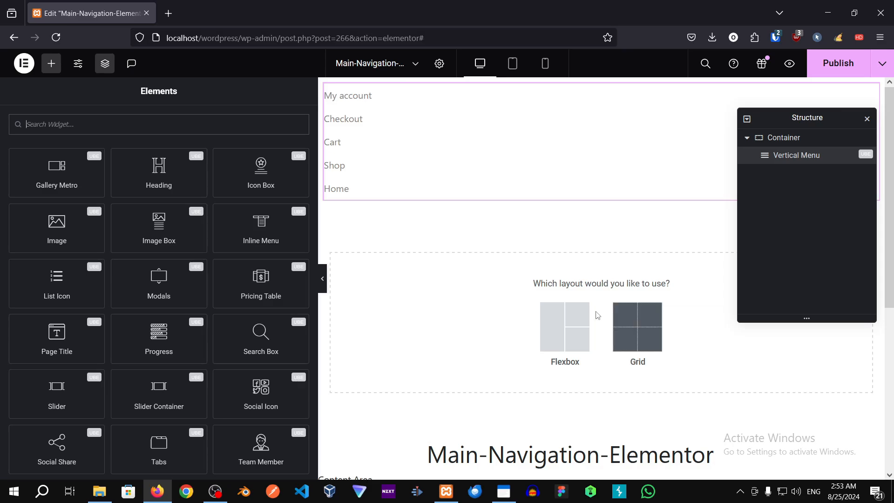
{"action": "left_click", "coordinate": [621, 330]}
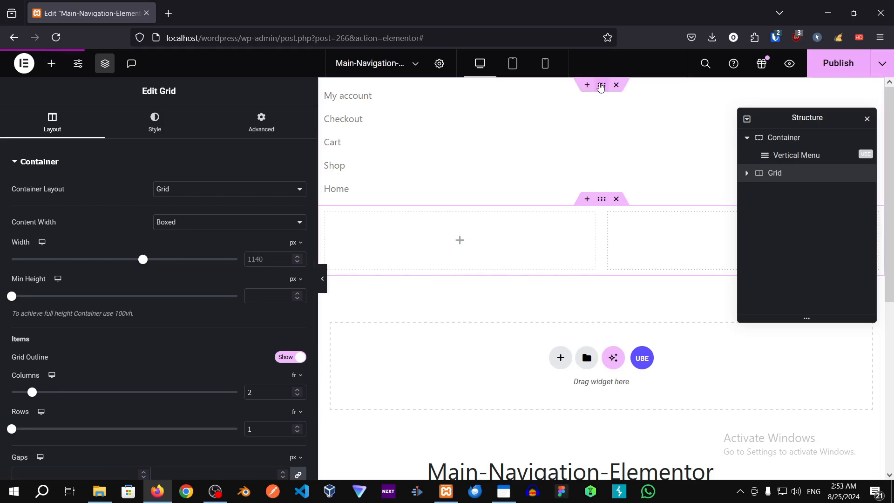
{"action": "left_click_drag", "start_coordinate": [601, 86], "coordinate": [495, 178]}
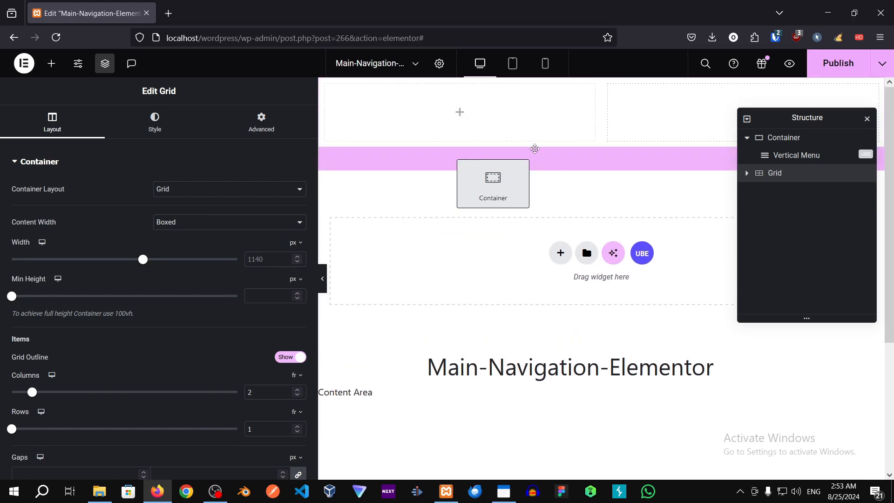
{"action": "left_click_drag", "start_coordinate": [587, 164], "coordinate": [587, 165]}
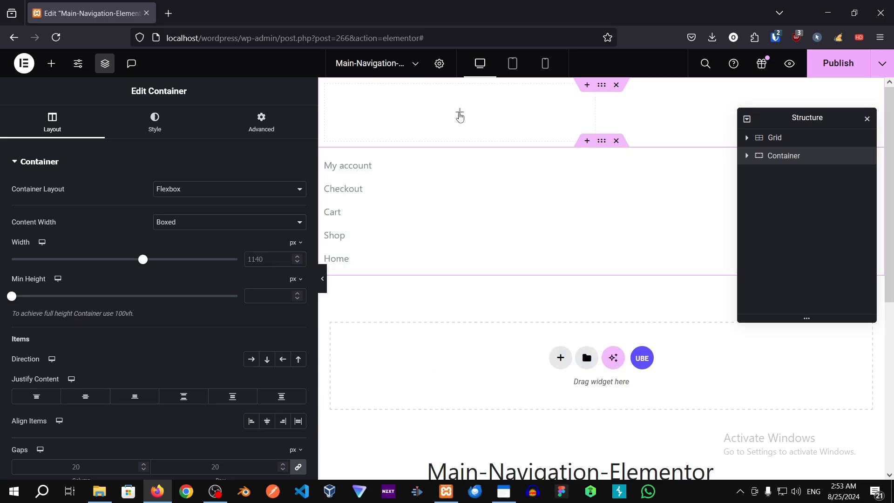
- Add the UBE Addons Button widget to the first cell of the grid
{"action": "left_click", "coordinate": [460, 115]}
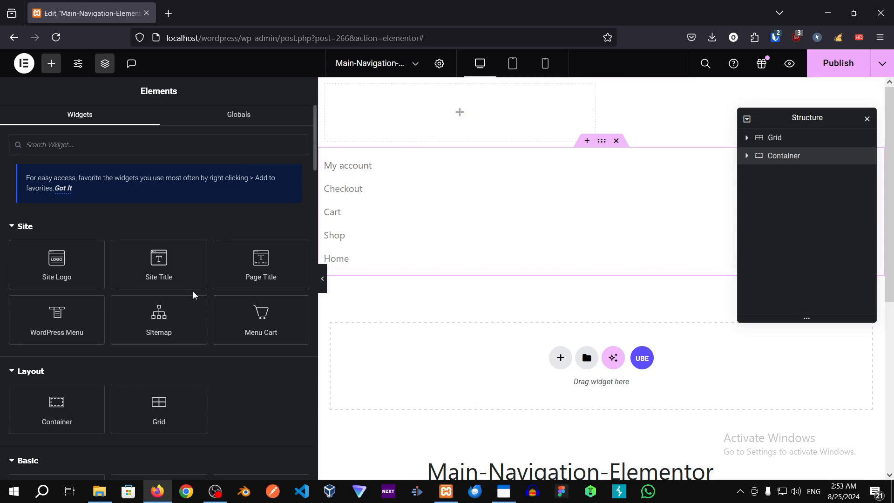
{"action": "scroll", "coordinate": [192, 321], "scroll_direction": "down", "scroll_amount": 3}
{"action": "scroll", "coordinate": [121, 365], "scroll_direction": "up", "scroll_amount": 3}
{"action": "scroll", "coordinate": [178, 265], "scroll_direction": "down", "scroll_amount": 12}
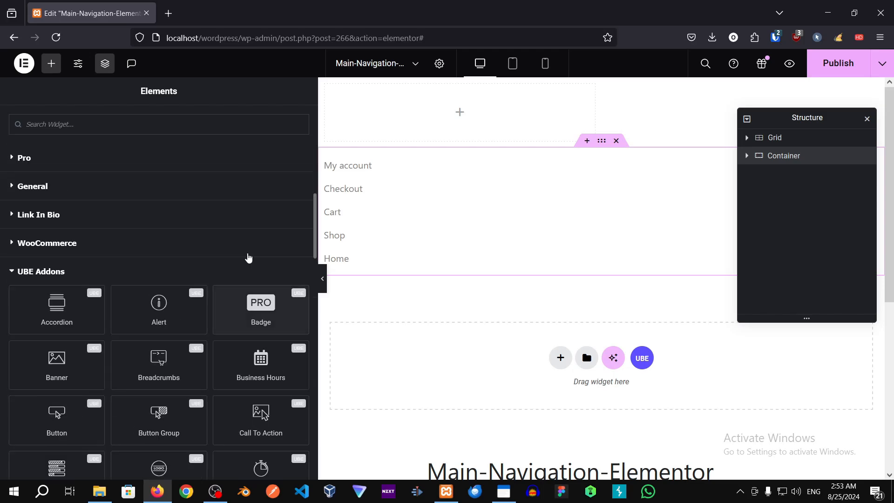
{"action": "scroll", "coordinate": [249, 258], "scroll_direction": "down", "scroll_amount": 1}
{"action": "left_click_drag", "start_coordinate": [57, 360], "coordinate": [481, 112]}
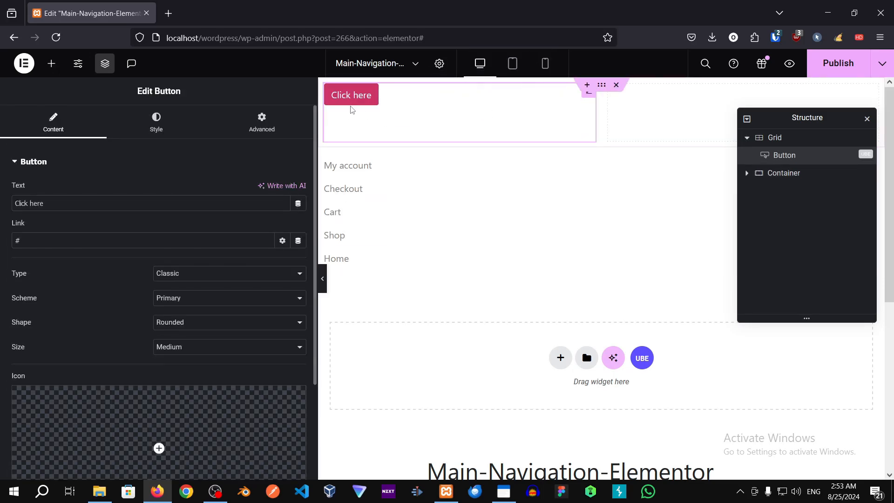
- Set the button's type to Outline and its scheme to Info
{"action": "left_click", "coordinate": [174, 276]}
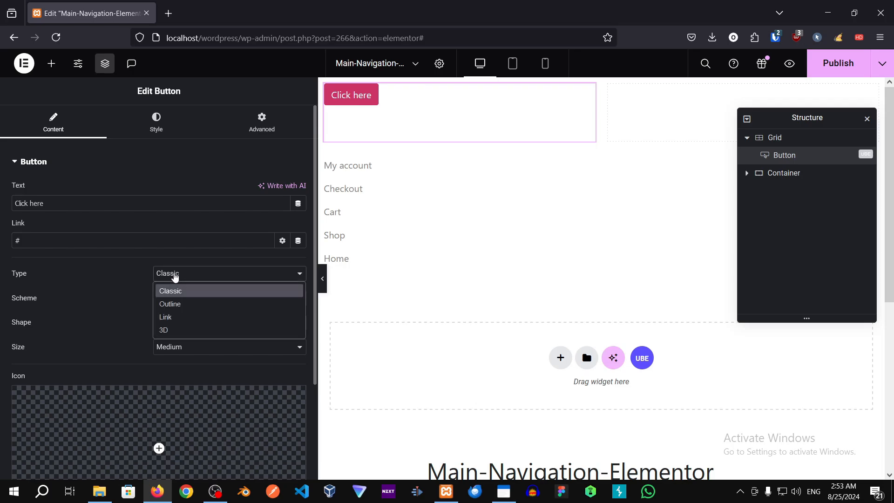
{"action": "left_click", "coordinate": [177, 307]}
{"action": "left_click", "coordinate": [194, 301]}
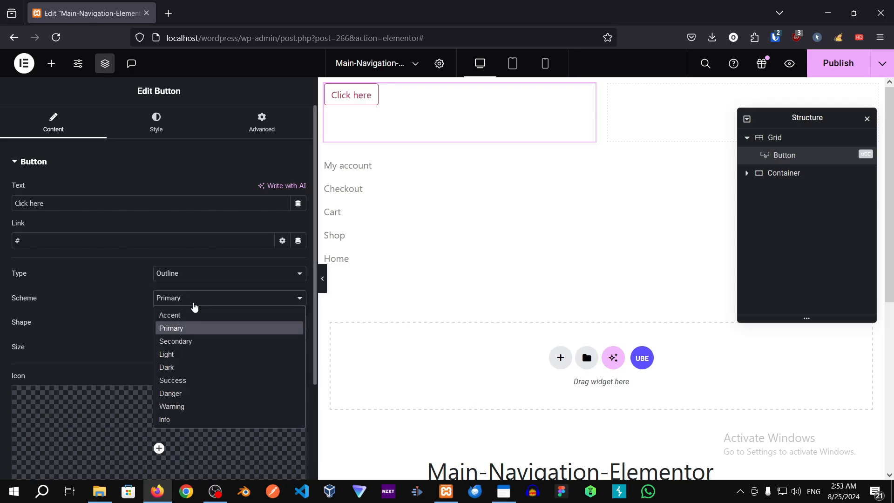
{"action": "left_click", "coordinate": [174, 418]}
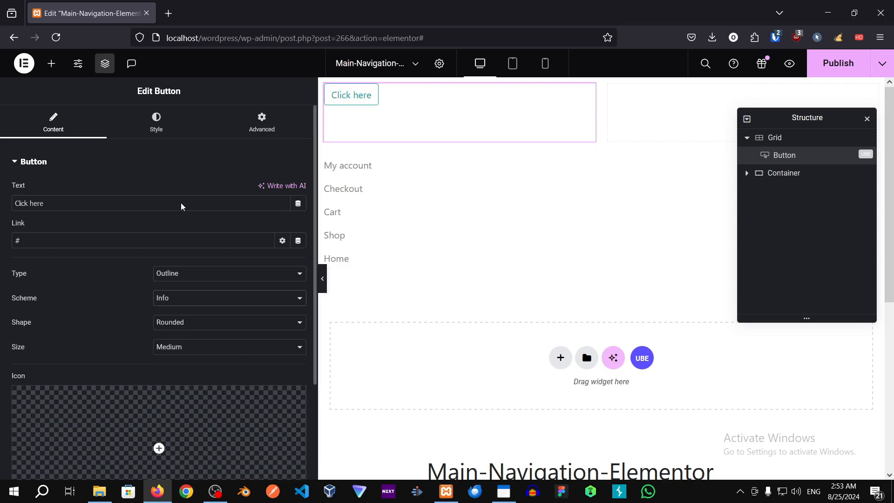
- Try alternative shapes such as Square on the button and return it to Rounded
{"action": "left_click", "coordinate": [181, 325]}
{"action": "left_click", "coordinate": [169, 353]}
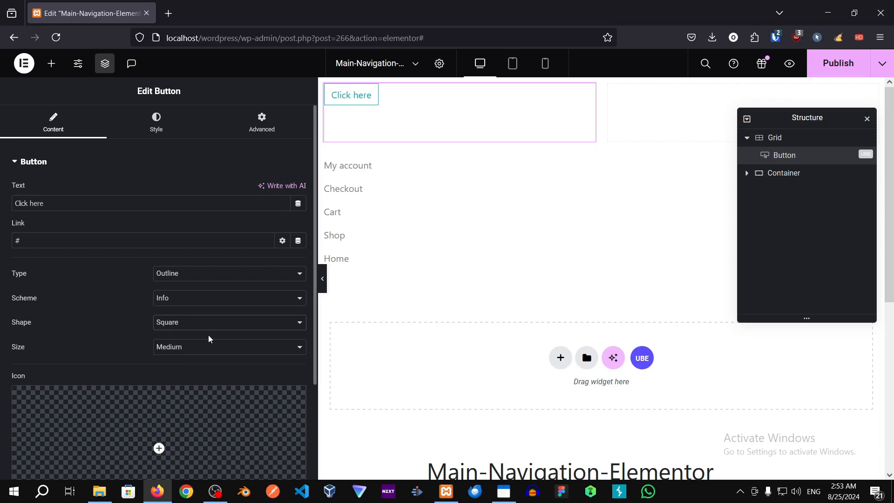
{"action": "left_click", "coordinate": [197, 327]}
{"action": "left_click", "coordinate": [191, 365]}
{"action": "left_click", "coordinate": [204, 318]}
{"action": "left_click", "coordinate": [187, 341]}
- Try the Large size on the button and return it to Medium
{"action": "left_click", "coordinate": [196, 344]}
{"action": "left_click", "coordinate": [181, 404]}
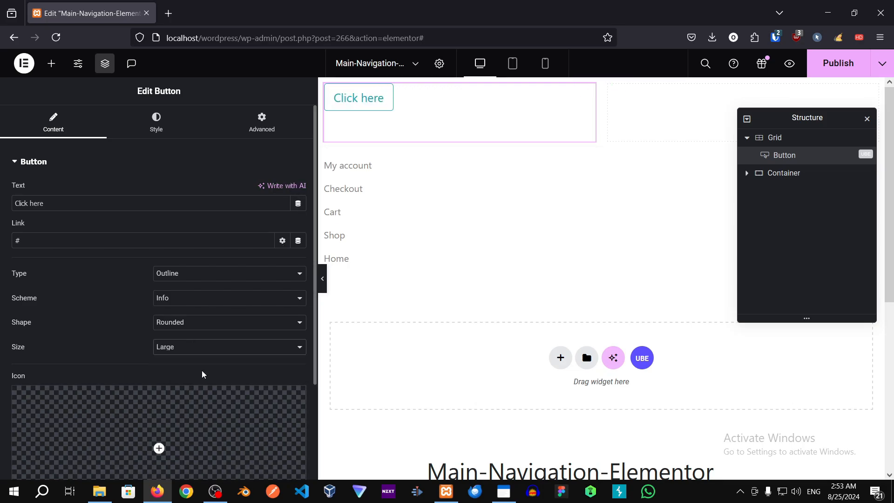
{"action": "left_click", "coordinate": [195, 349]}
{"action": "left_click", "coordinate": [196, 350]}
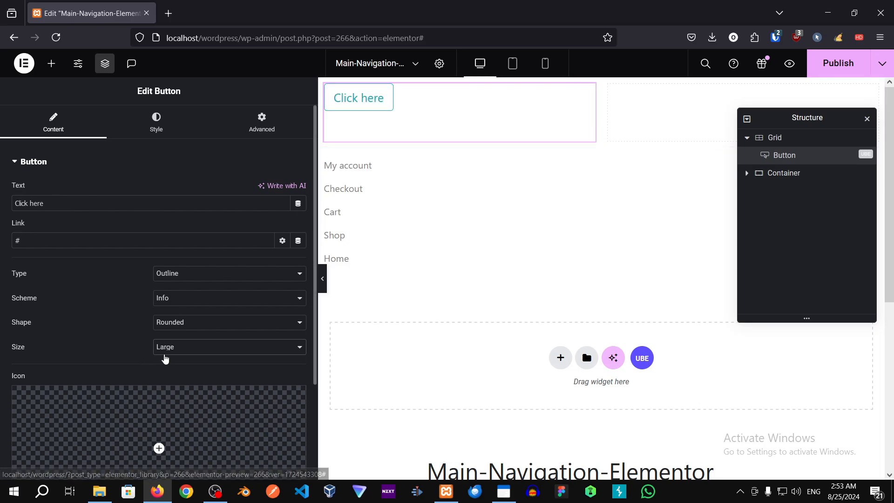
{"action": "left_click", "coordinate": [166, 350]}
{"action": "left_click", "coordinate": [169, 391]}
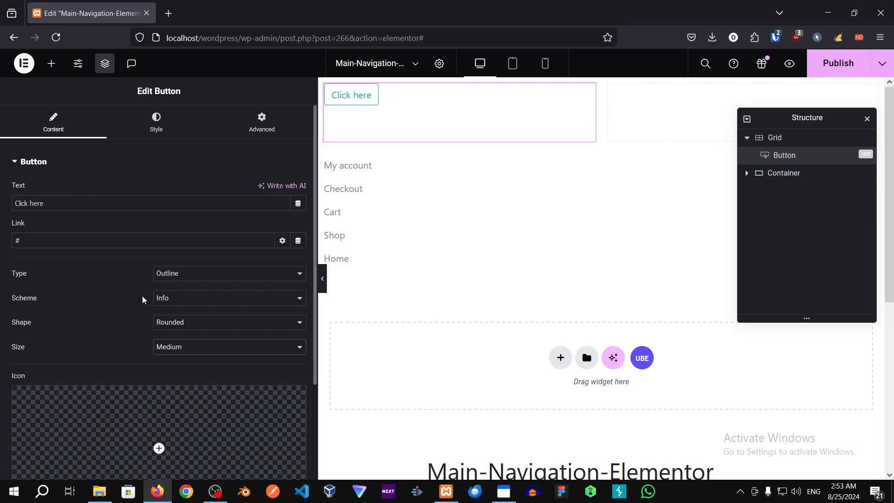
- Try enabling the button's onclick Event and switch it back off with its code left empty
{"action": "scroll", "coordinate": [90, 363], "scroll_direction": "down", "scroll_amount": 2}
{"action": "scroll", "coordinate": [193, 368], "scroll_direction": "down", "scroll_amount": 2}
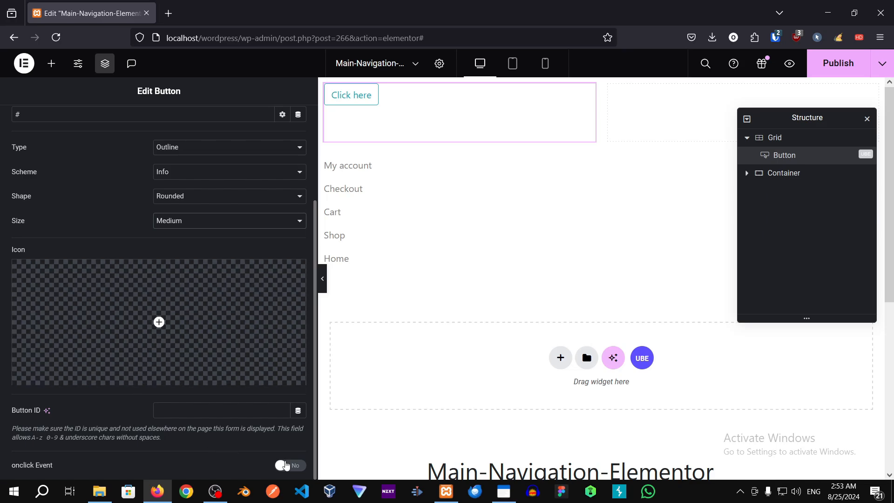
{"action": "left_click", "coordinate": [281, 465]}
{"action": "scroll", "coordinate": [195, 366], "scroll_direction": "down", "scroll_amount": 2}
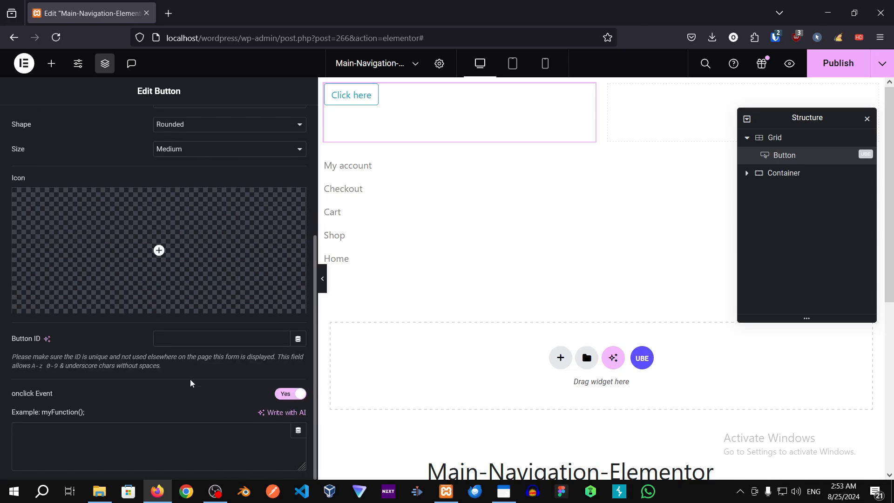
{"action": "left_click", "coordinate": [133, 432]}
{"action": "scroll", "coordinate": [176, 346], "scroll_direction": "up", "scroll_amount": 3}
{"action": "scroll", "coordinate": [183, 276], "scroll_direction": "down", "scroll_amount": 3}
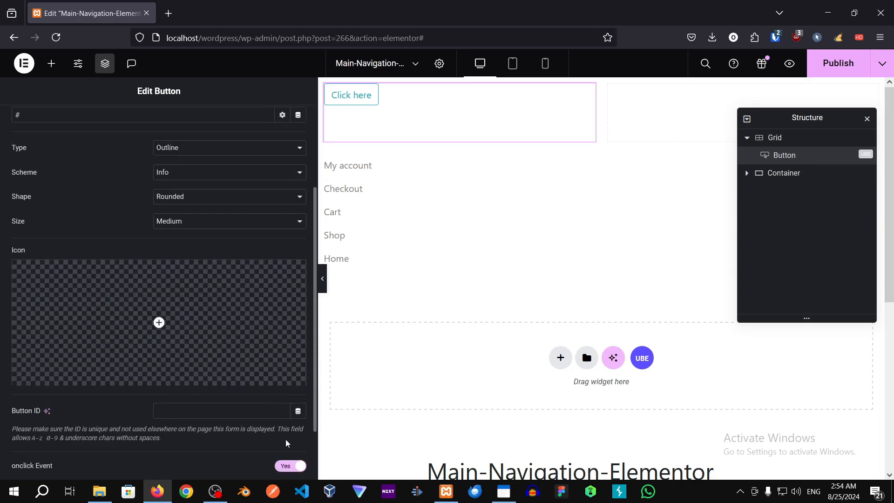
{"action": "left_click", "coordinate": [294, 399]}
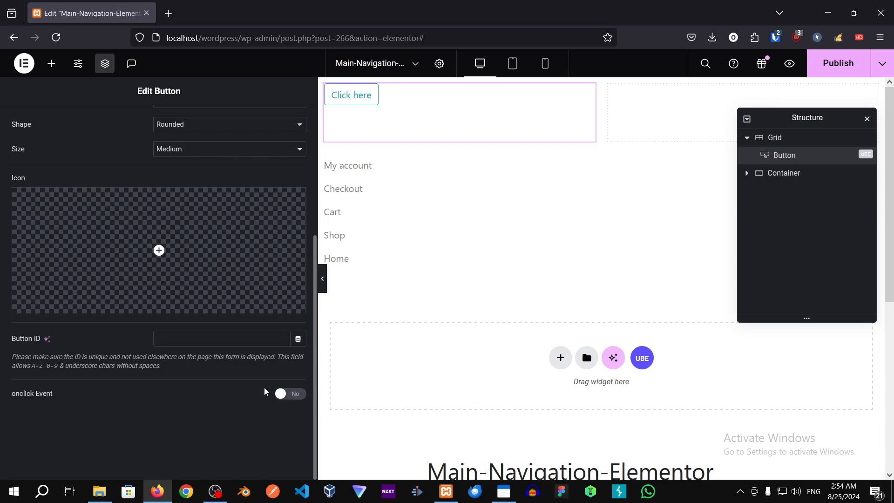
- Set the button's link to /courses and make it open in a new window
{"action": "scroll", "coordinate": [108, 323], "scroll_direction": "up", "scroll_amount": 2}
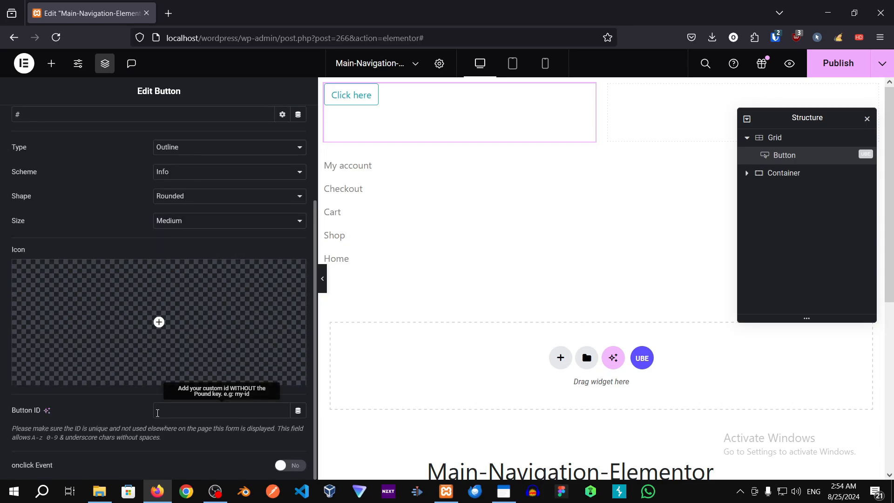
{"action": "scroll", "coordinate": [80, 343], "scroll_direction": "up", "scroll_amount": 3}
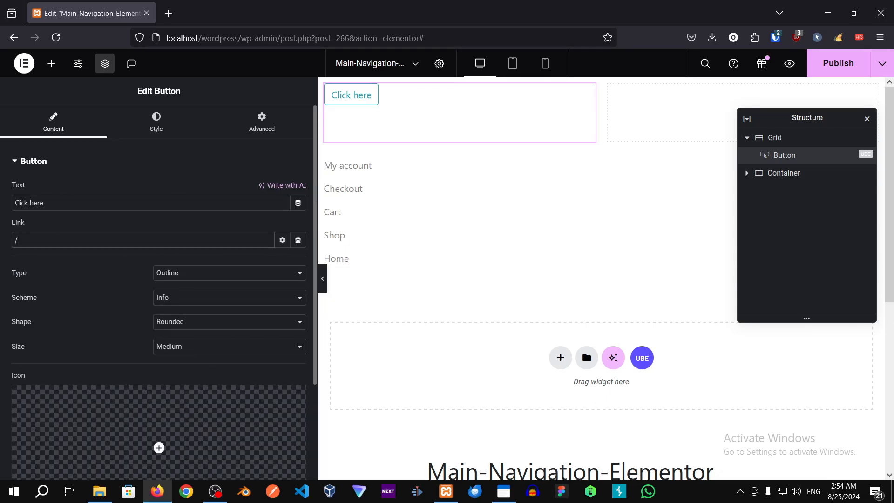
{"action": "key", "text": "BackSpace"}
{"action": "left_click", "coordinate": [282, 240]}
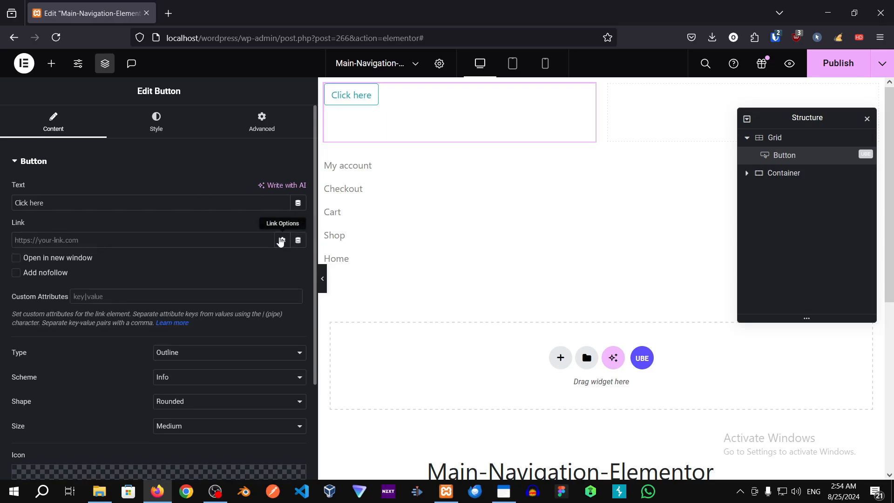
{"action": "left_click", "coordinate": [55, 260]}
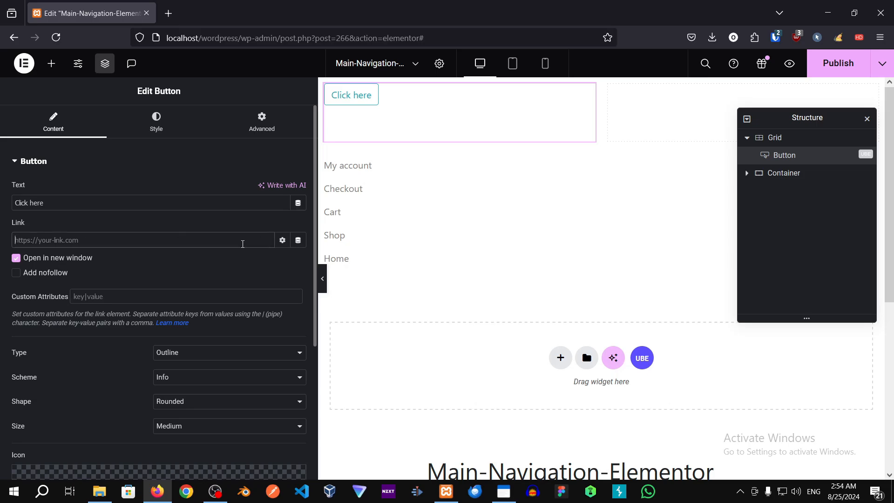
{"action": "left_click", "coordinate": [242, 242]}
{"action": "type", "text": "/"}
{"action": "key", "text": "BackSpace"}
{"action": "type", "text": "/courses"}
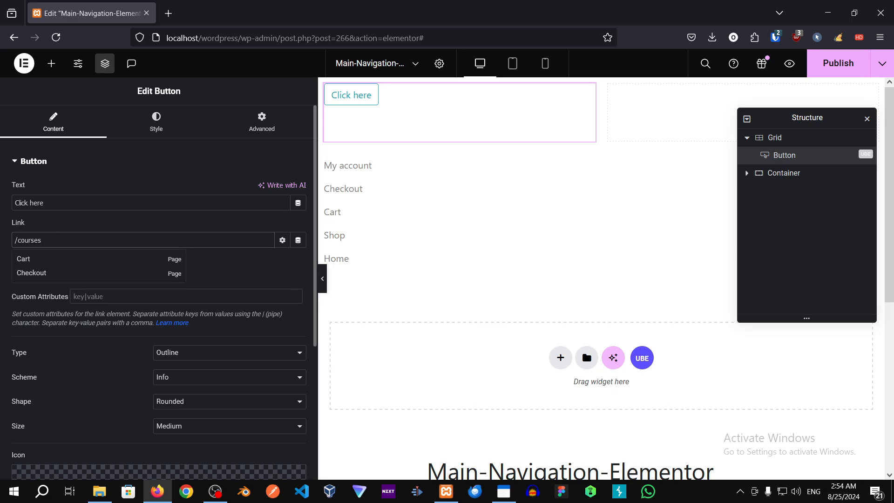
{"action": "left_click", "coordinate": [282, 240]}
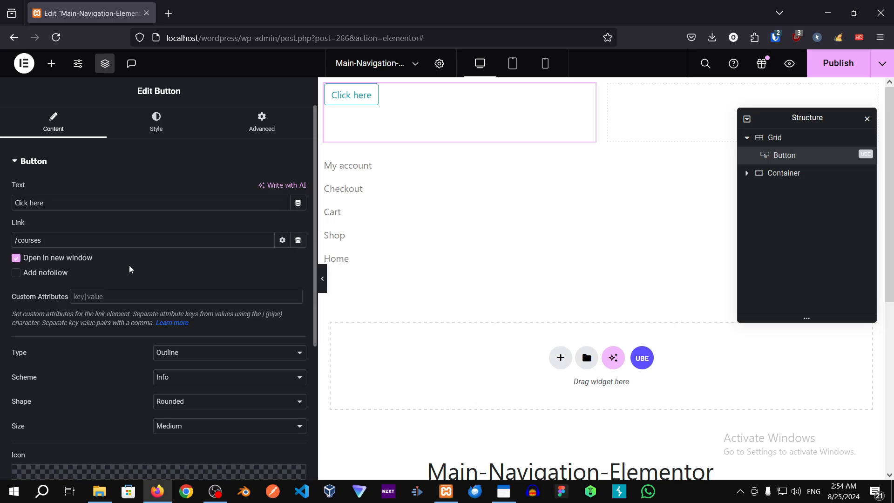
- Publish the header template with the configured button
{"action": "scroll", "coordinate": [176, 371], "scroll_direction": "down", "scroll_amount": 5}
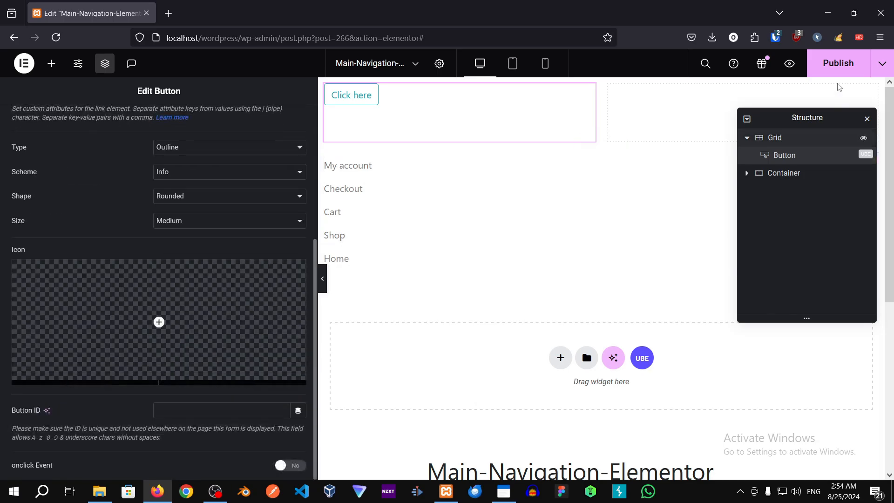
{"action": "left_click", "coordinate": [838, 61]}
{"action": "scroll", "coordinate": [108, 288], "scroll_direction": "up", "scroll_amount": 5}
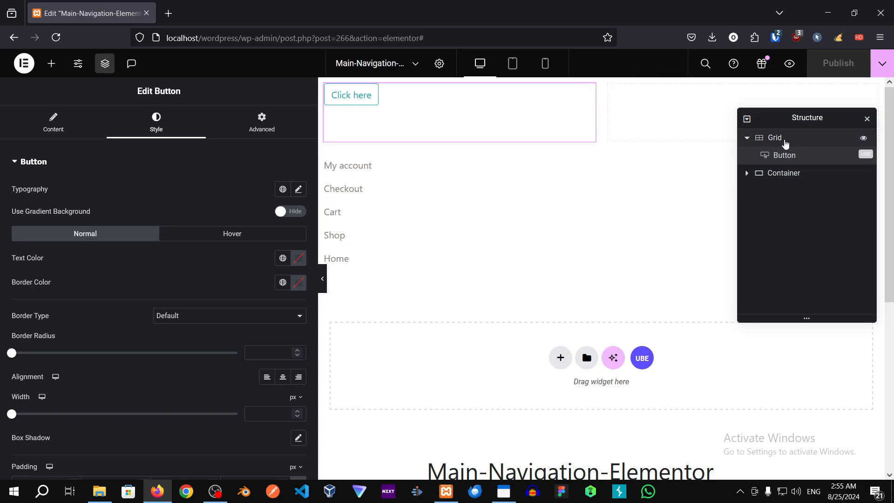
- Change the container layout of the button's grid from Grid to Flexbox
{"action": "left_click", "coordinate": [780, 142]}
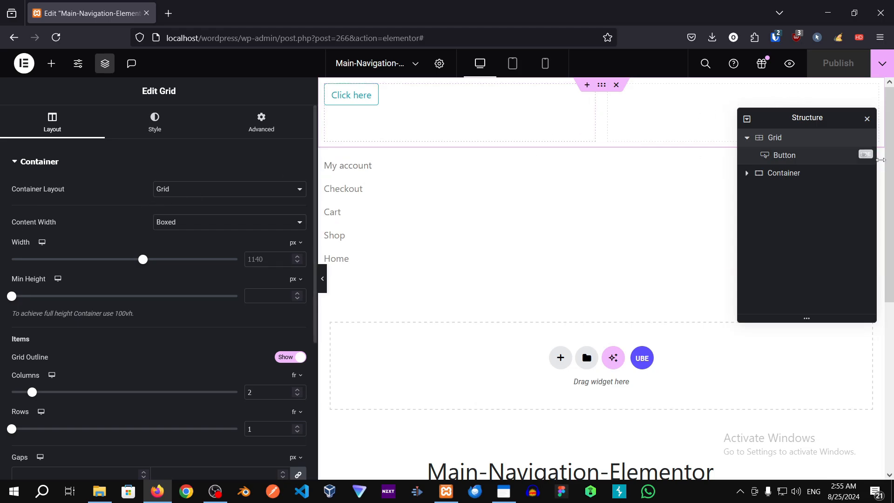
{"action": "left_click", "coordinate": [215, 191]}
{"action": "left_click", "coordinate": [209, 204]}
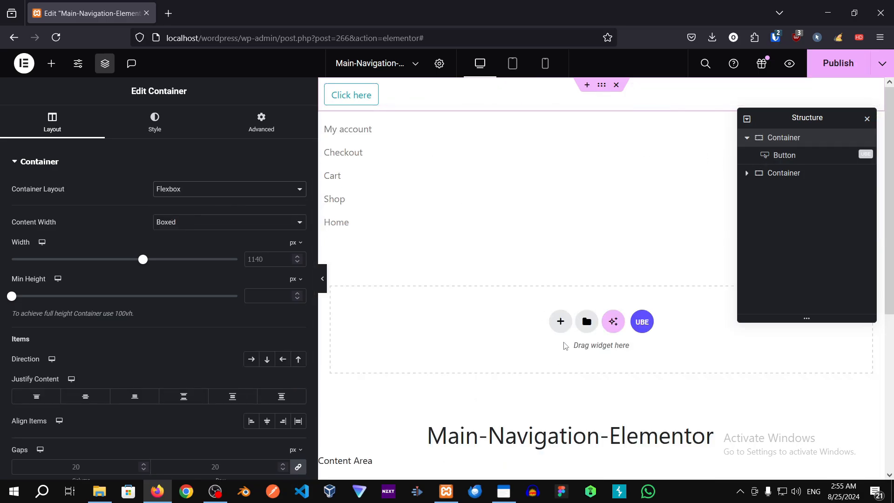
- Add a flexbox container with two equal side-by-side columns below the vertical menu
{"action": "left_click", "coordinate": [561, 321]}
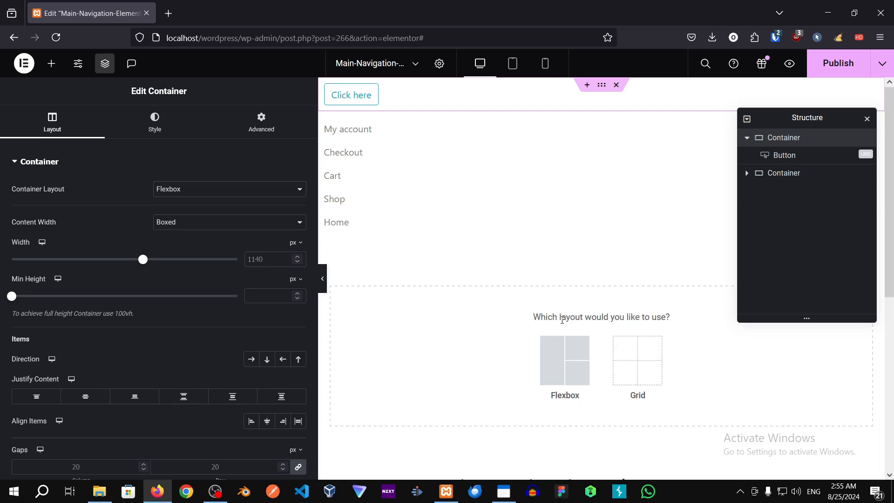
{"action": "left_click", "coordinate": [579, 365]}
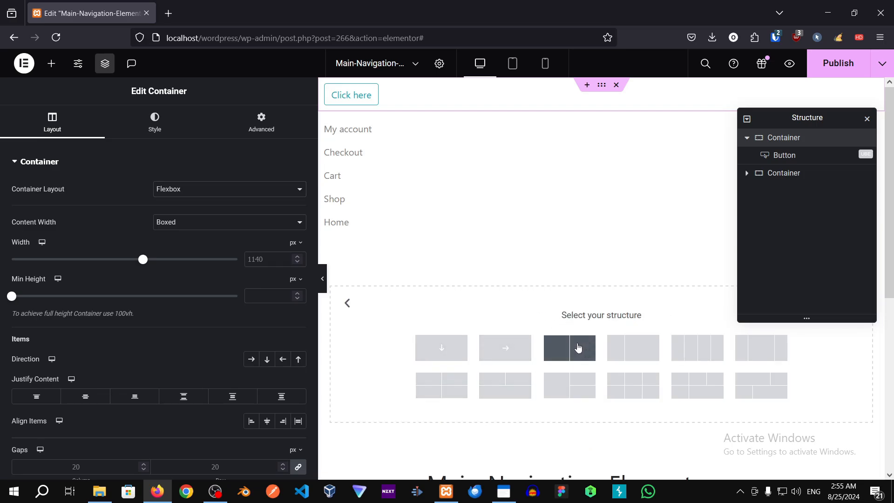
{"action": "left_click", "coordinate": [588, 344]}
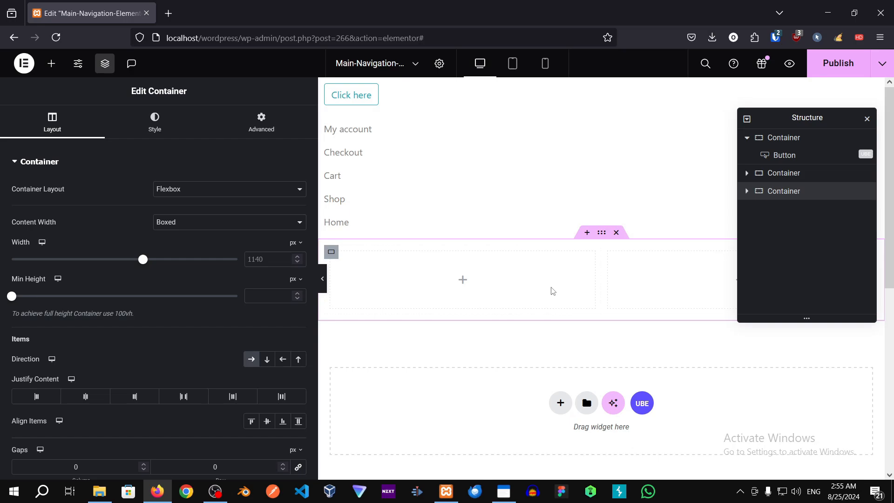
- Move the button into the first column and the vertical menu into the second column of the two-column container
{"action": "left_click", "coordinate": [747, 192]}
{"action": "left_click", "coordinate": [752, 208]}
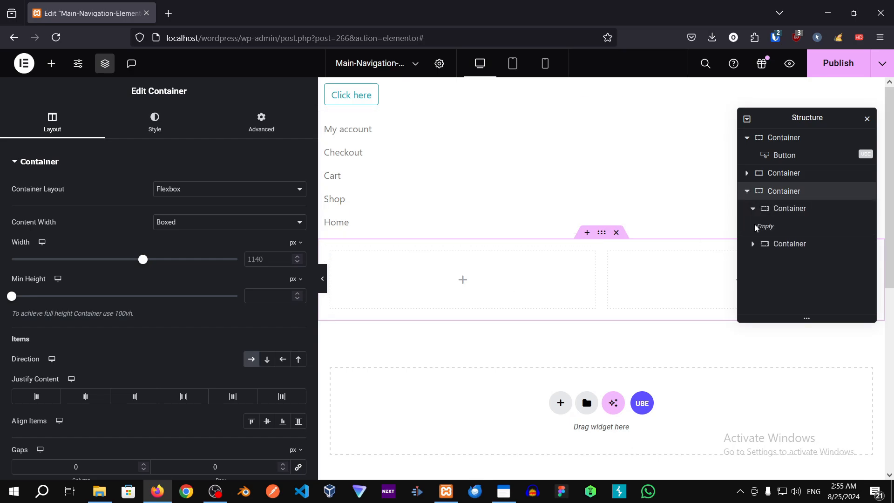
{"action": "left_click", "coordinate": [752, 244]}
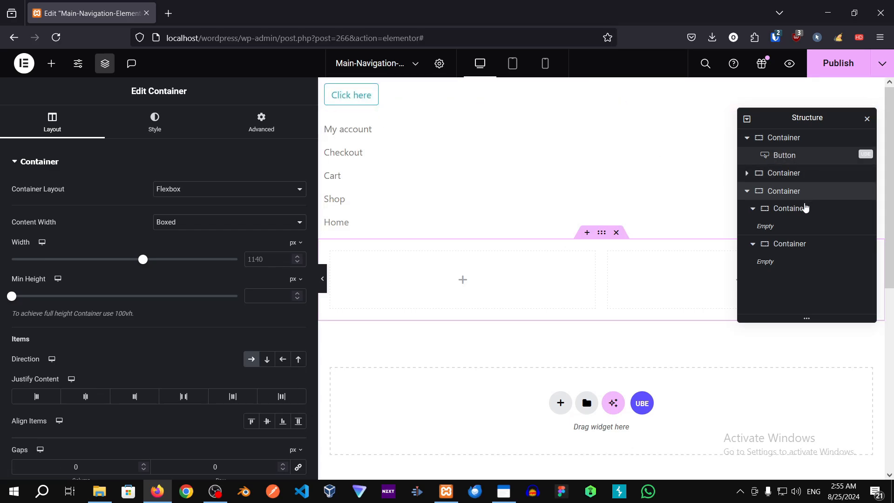
{"action": "mouse_move", "coordinate": [770, 228]}
{"action": "left_mouse_down"}
{"action": "mouse_move", "coordinate": [775, 241]}
{"action": "mouse_move", "coordinate": [776, 218]}
{"action": "left_mouse_up"}
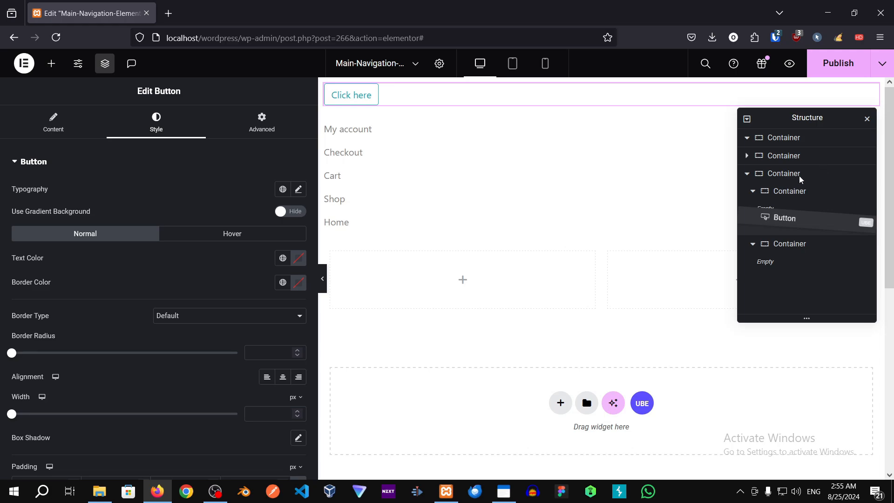
{"action": "left_click_drag", "start_coordinate": [799, 176], "coordinate": [799, 175]}
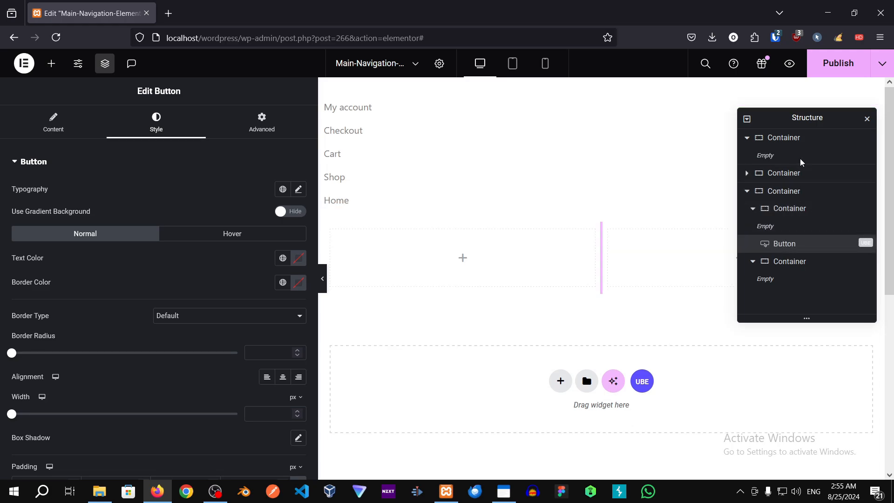
{"action": "left_click", "coordinate": [747, 173]}
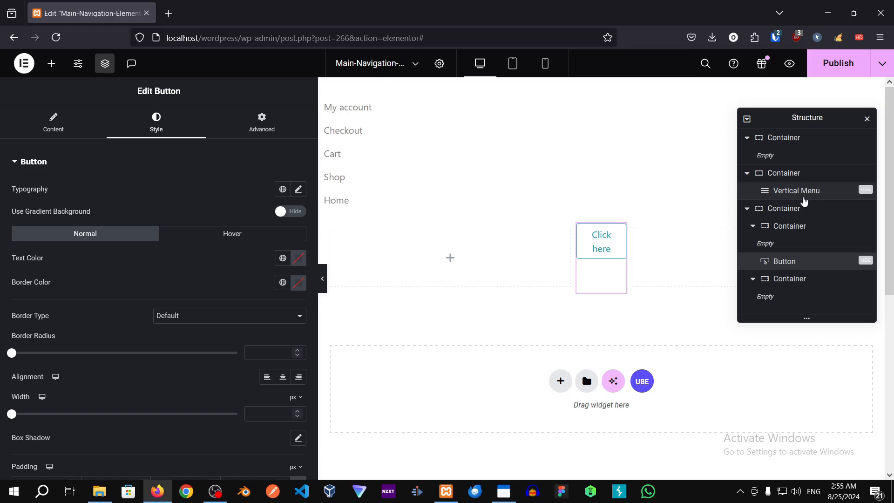
{"action": "left_click_drag", "start_coordinate": [804, 200], "coordinate": [776, 279]}
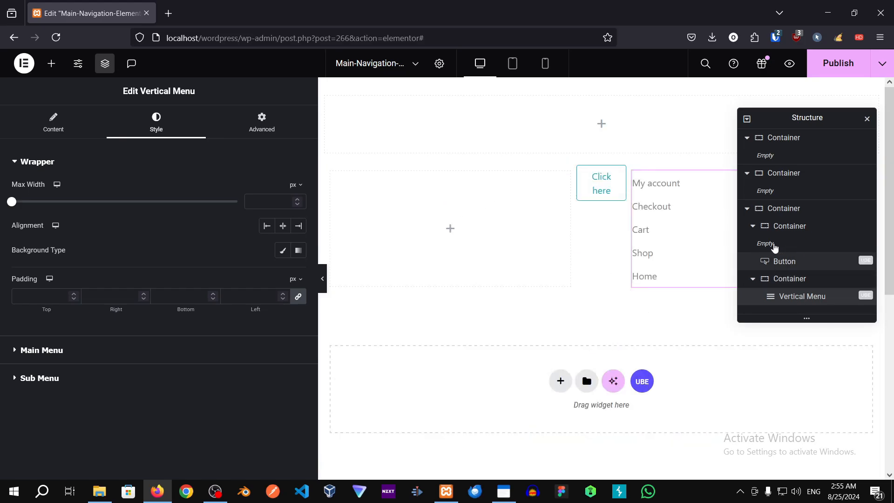
{"action": "left_click_drag", "start_coordinate": [775, 262], "coordinate": [775, 242]}
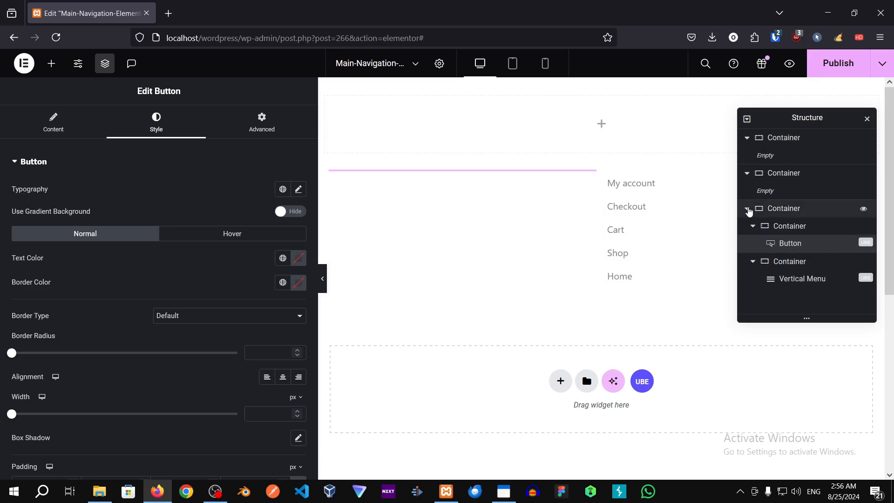
- Delete the two empty containers above the two-column container
{"action": "left_click", "coordinate": [746, 208]}
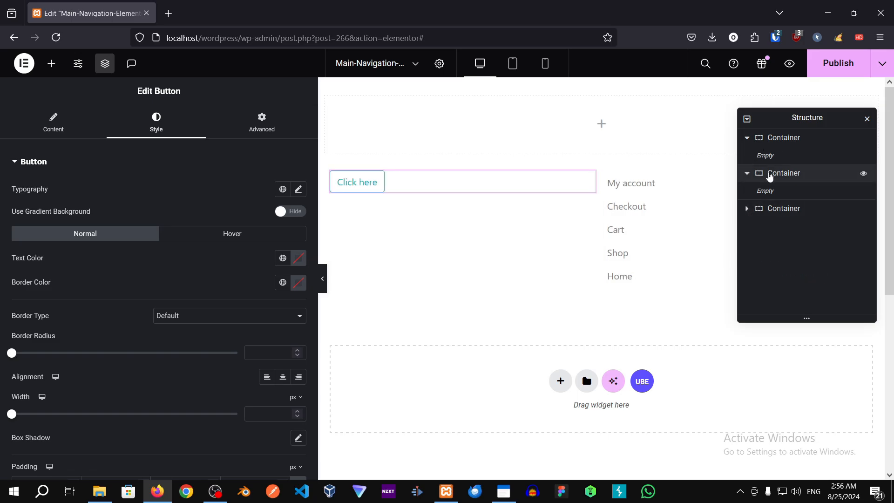
{"action": "right_click", "coordinate": [769, 175]}
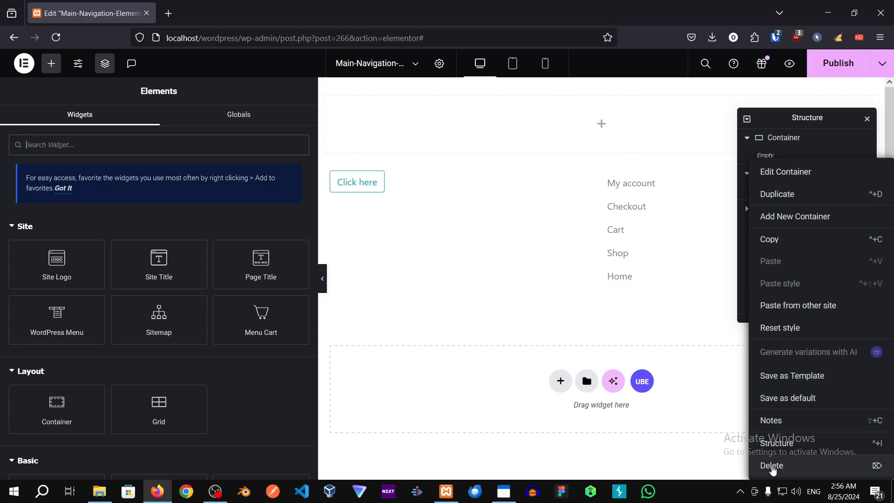
{"action": "left_click", "coordinate": [769, 466]}
{"action": "right_click", "coordinate": [762, 140]}
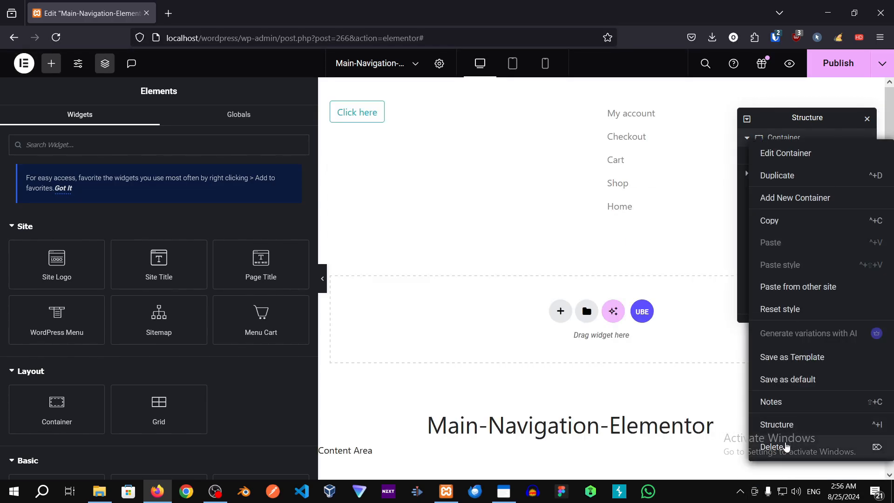
{"action": "left_click", "coordinate": [789, 443]}
{"action": "left_click", "coordinate": [746, 137]}
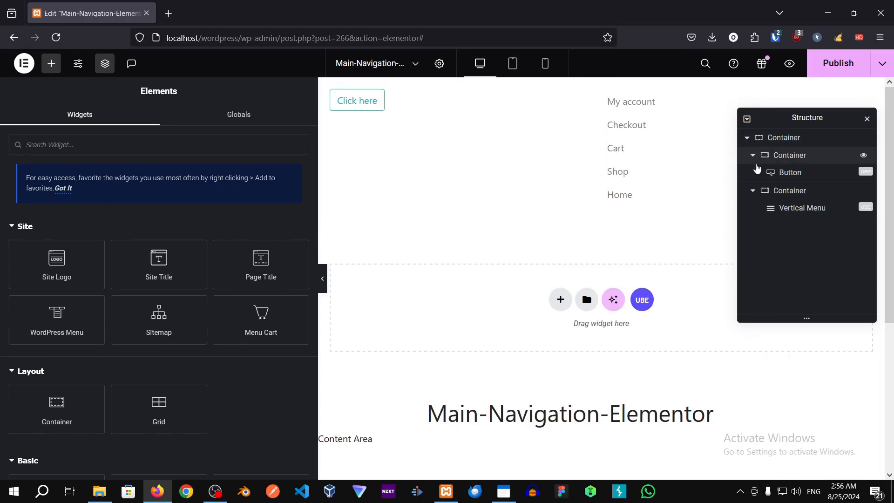
- Set the width of the column holding the button to 12%
{"action": "left_click", "coordinate": [773, 175]}
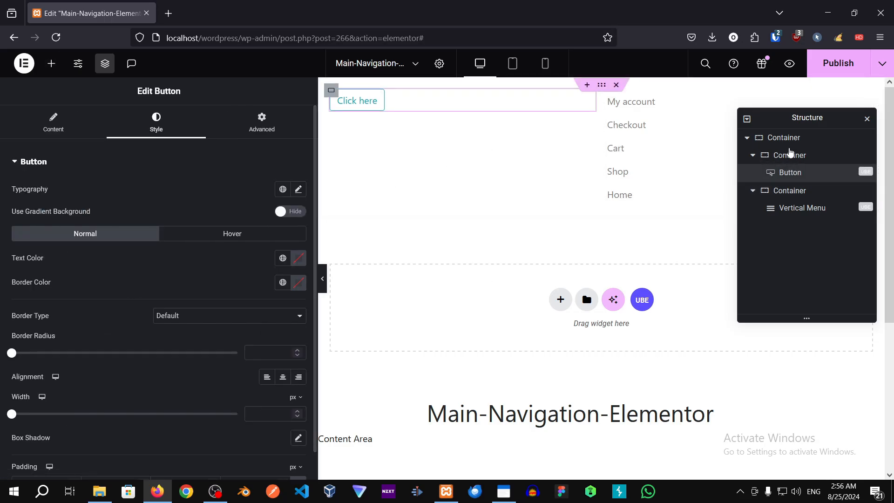
{"action": "left_click", "coordinate": [805, 162]}
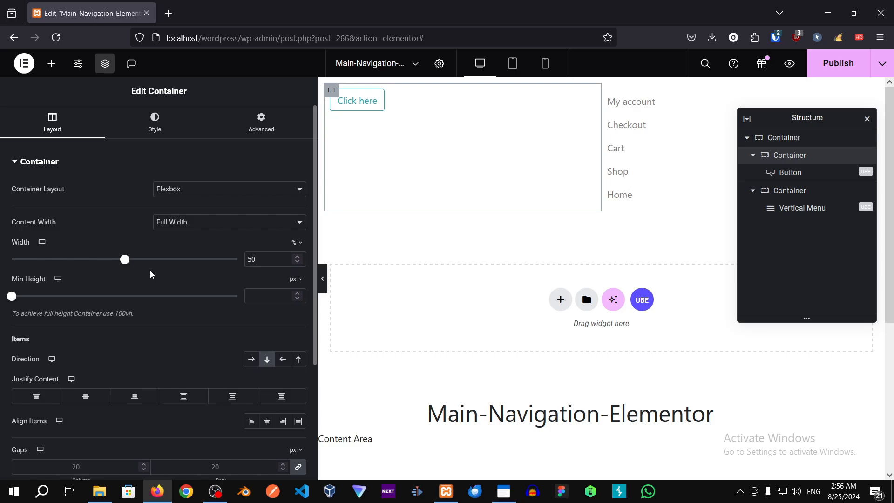
{"action": "left_click_drag", "start_coordinate": [125, 260], "coordinate": [40, 262]}
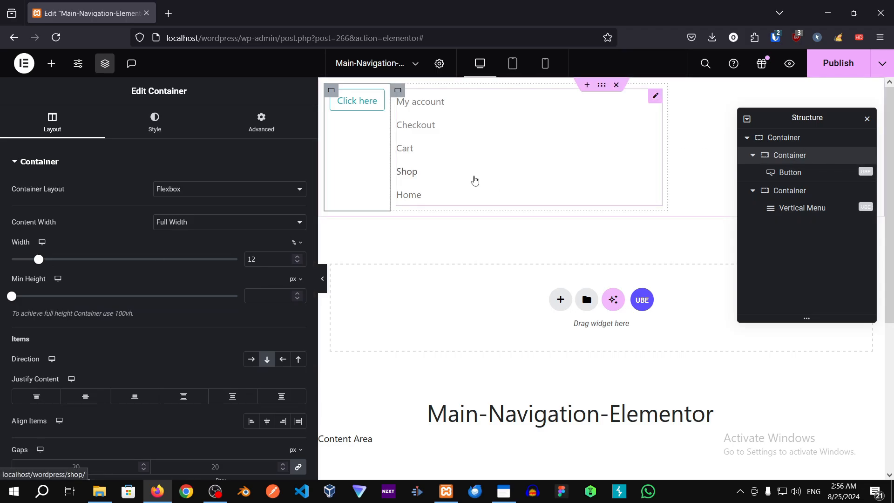
- Find the Inline Menu widget by searching for "enu" and place it above the vertical menu in the second column
{"action": "left_click", "coordinate": [802, 207]}
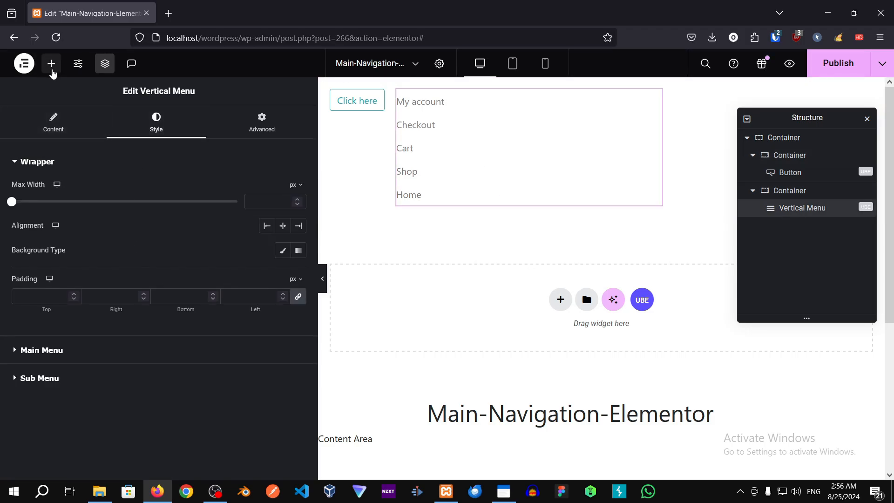
{"action": "left_click", "coordinate": [51, 66]}
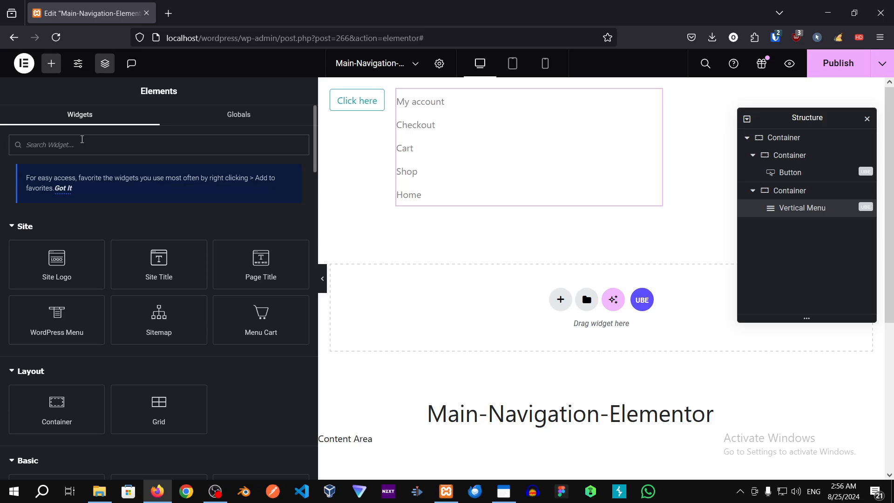
{"action": "left_click", "coordinate": [82, 144]}
{"action": "type", "text": "hd"}
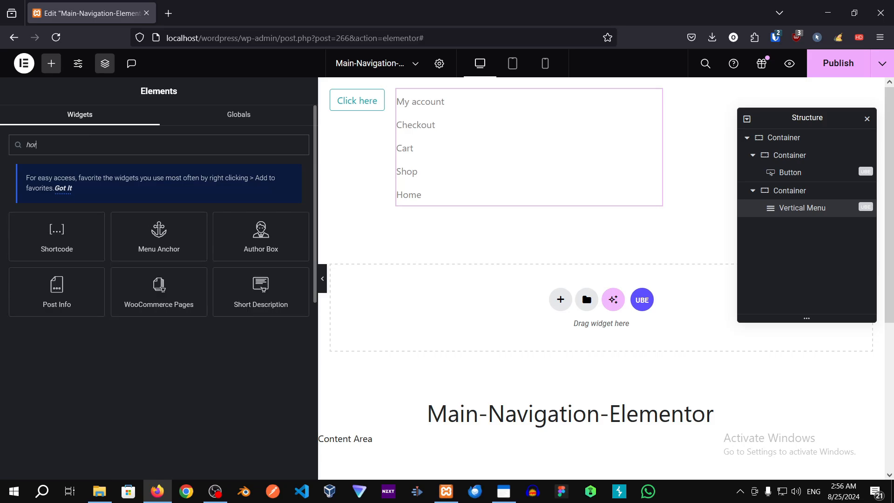
{"action": "key", "text": "BackSpace"}
{"action": "key", "text": "BackSpace"}
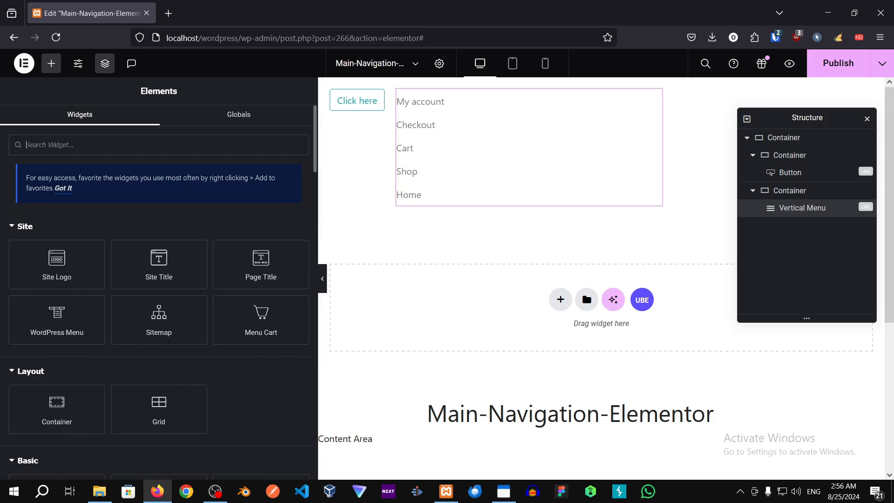
{"action": "type", "text": "enu"}
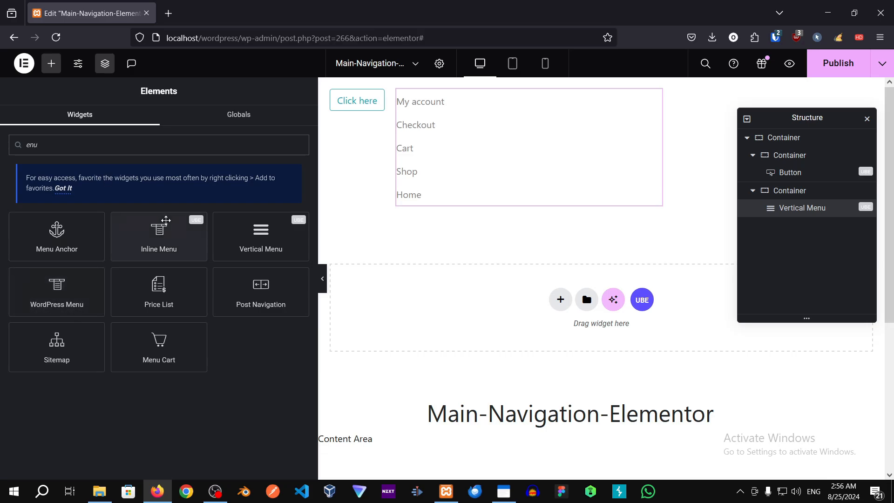
{"action": "left_click_drag", "start_coordinate": [155, 239], "coordinate": [566, 105]}
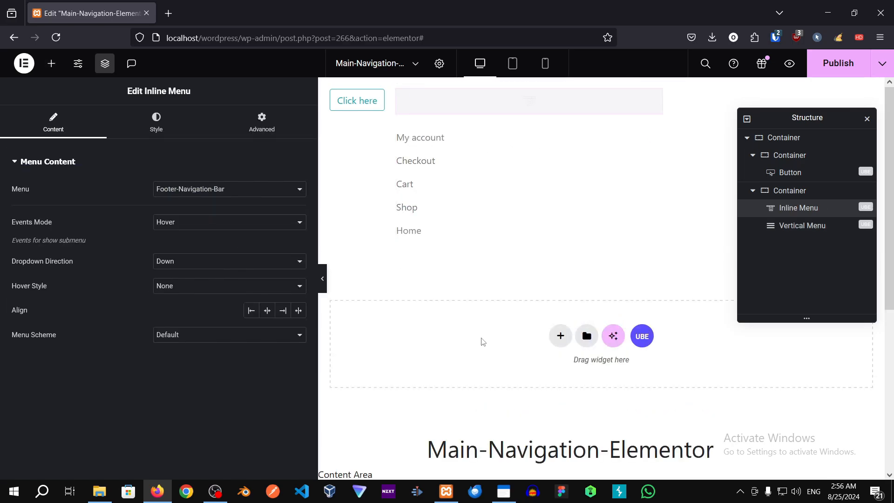
- Delete the vertical menu from the second column and select the inline menu
{"action": "right_click", "coordinate": [794, 227]}
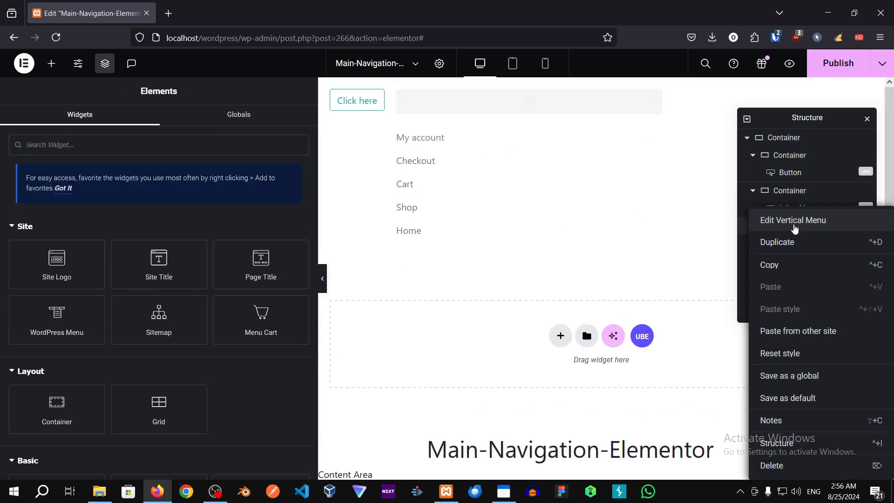
{"action": "left_click", "coordinate": [787, 467]}
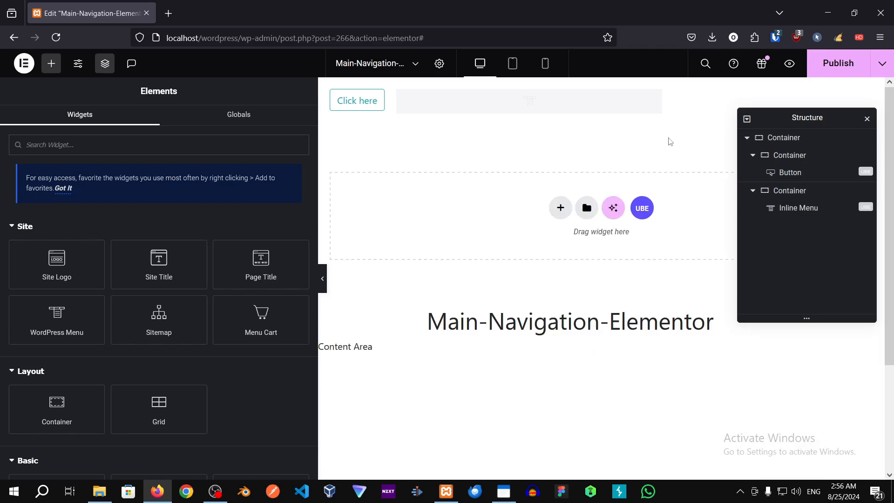
{"action": "left_click", "coordinate": [796, 208]}
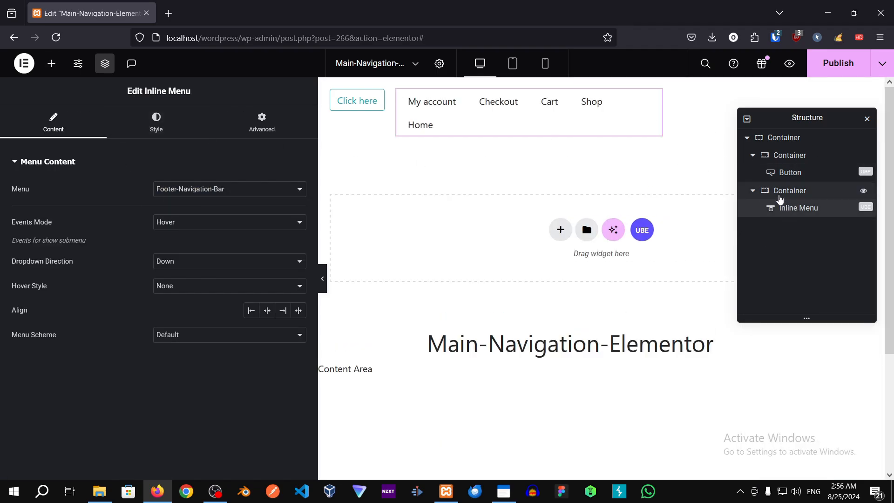
- Set the width of the column holding the inline menu to 90%
{"action": "left_click", "coordinate": [780, 196]}
{"action": "left_click", "coordinate": [752, 191]}
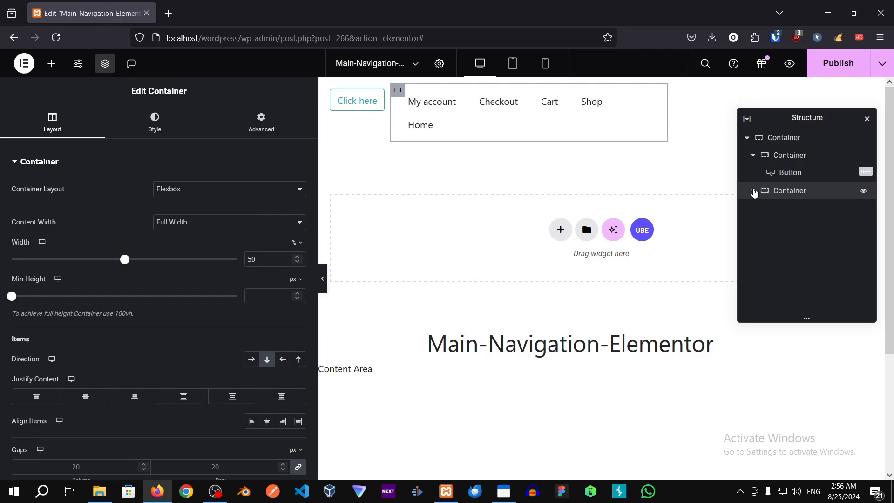
{"action": "left_click", "coordinate": [753, 191]}
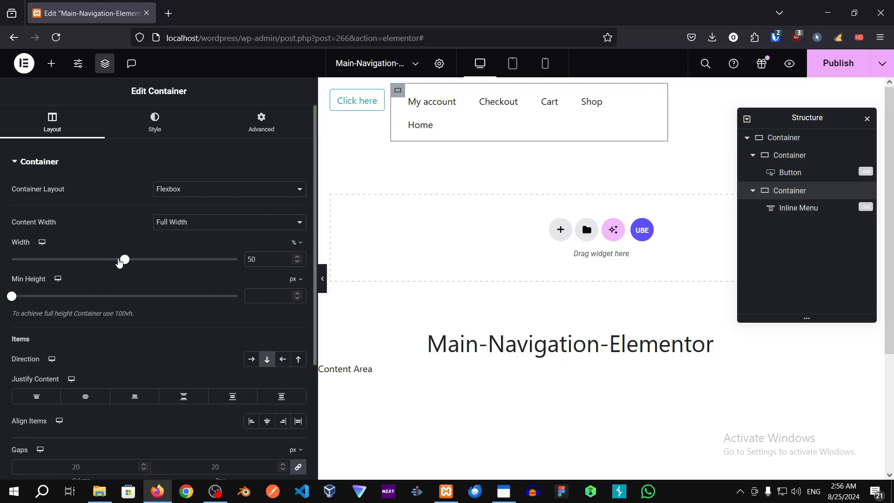
{"action": "left_click_drag", "start_coordinate": [120, 262], "coordinate": [215, 261]}
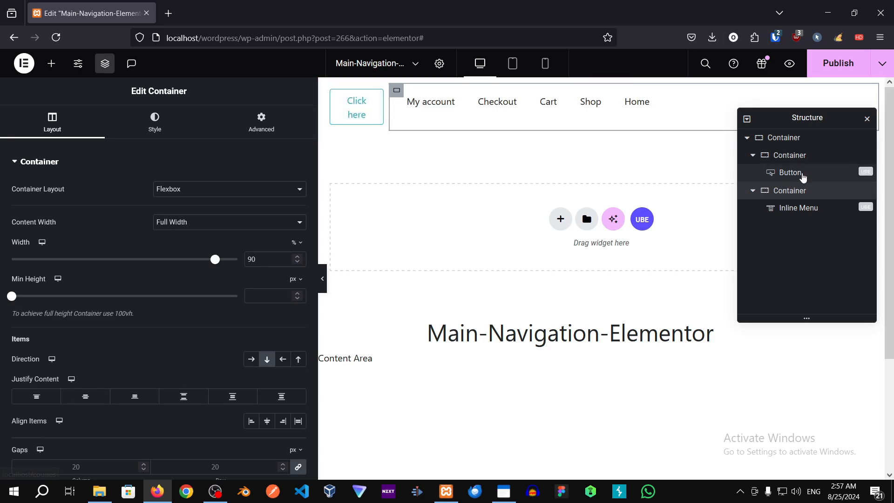
- Set the width of the button's column to 10%
{"action": "left_click", "coordinate": [792, 174]}
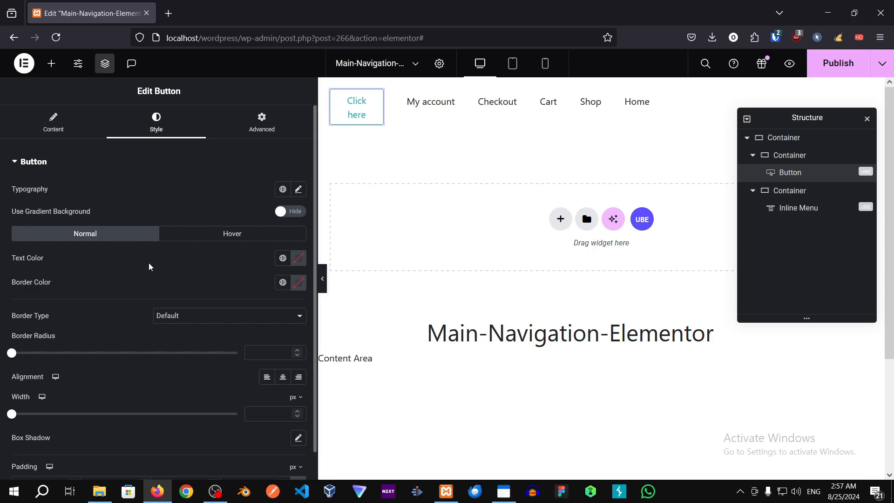
{"action": "left_click", "coordinate": [784, 157]}
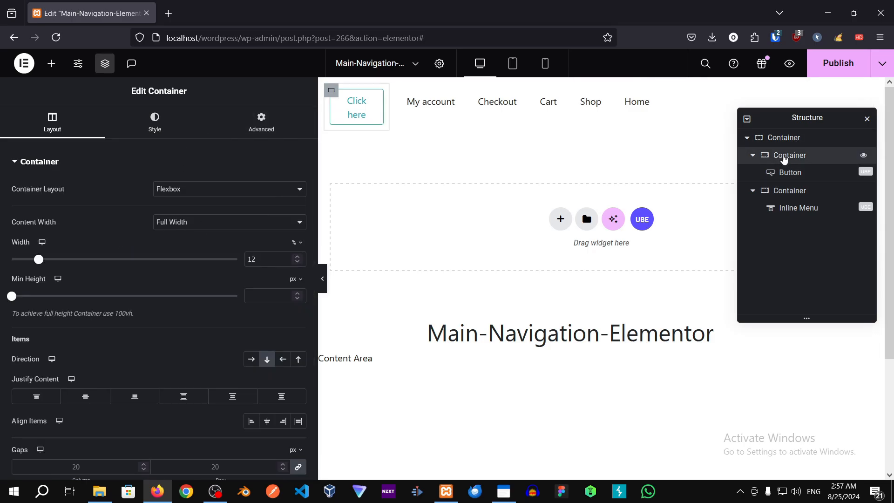
{"action": "left_click", "coordinate": [296, 262]}
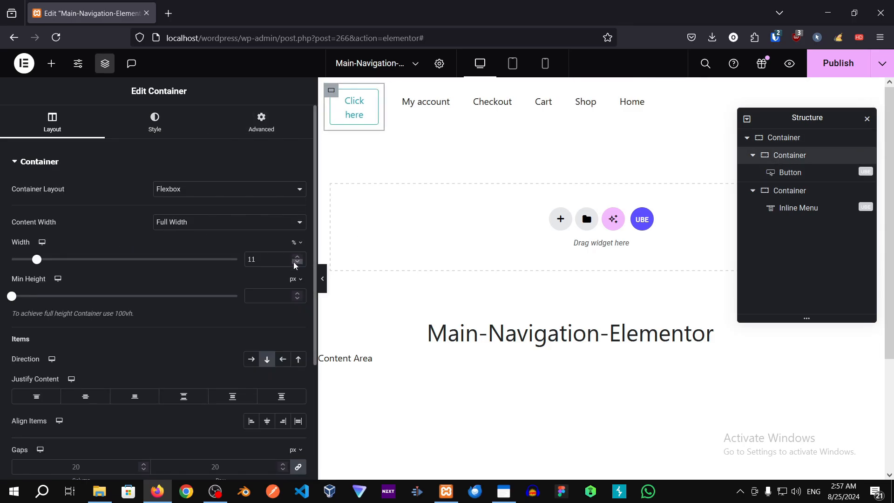
{"action": "left_click", "coordinate": [296, 261]}
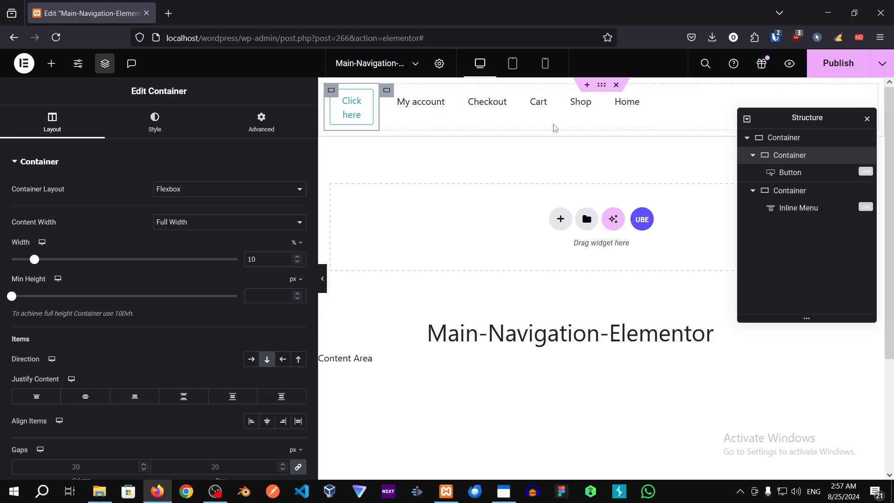
- Set the inline menu column's width to 70% and duplicate that column
{"action": "left_click", "coordinate": [386, 91]}
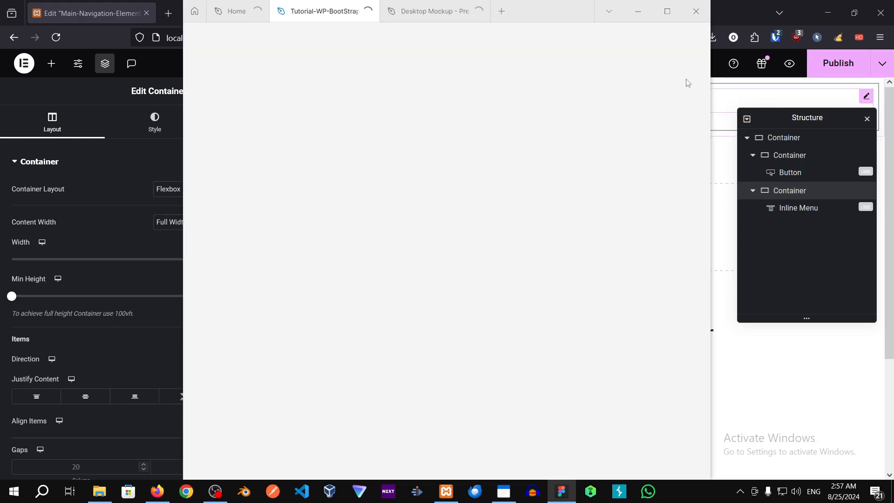
{"action": "left_click", "coordinate": [639, 10]}
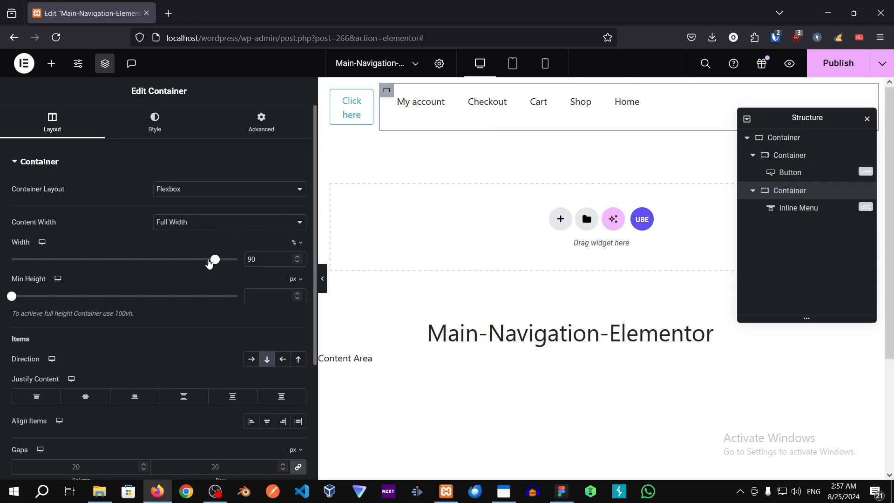
{"action": "left_click_drag", "start_coordinate": [215, 260], "coordinate": [172, 260]}
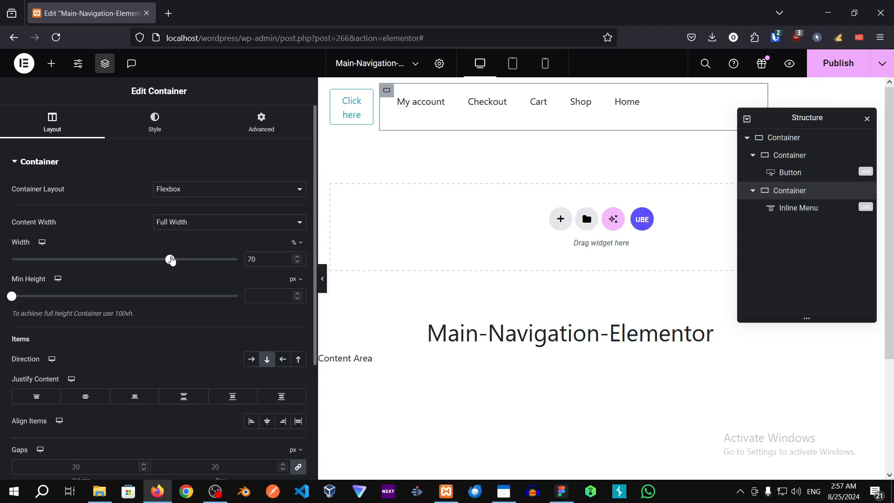
{"action": "right_click", "coordinate": [790, 193]}
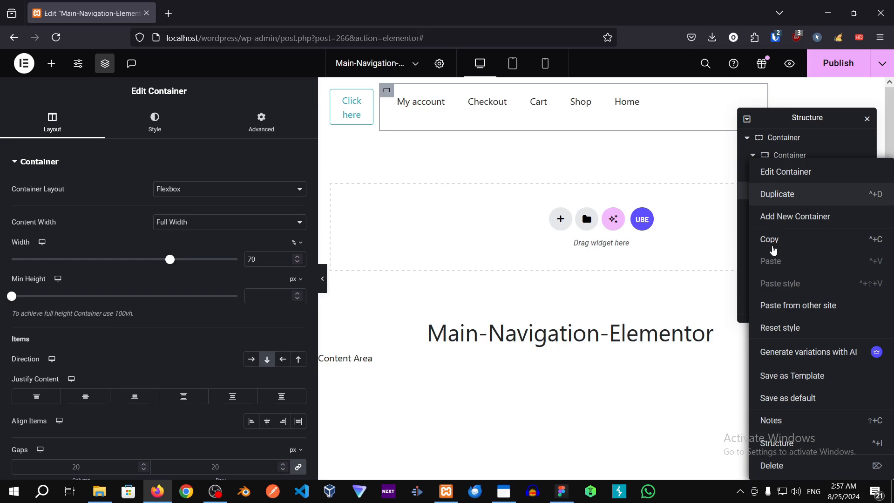
{"action": "left_click", "coordinate": [789, 194]}
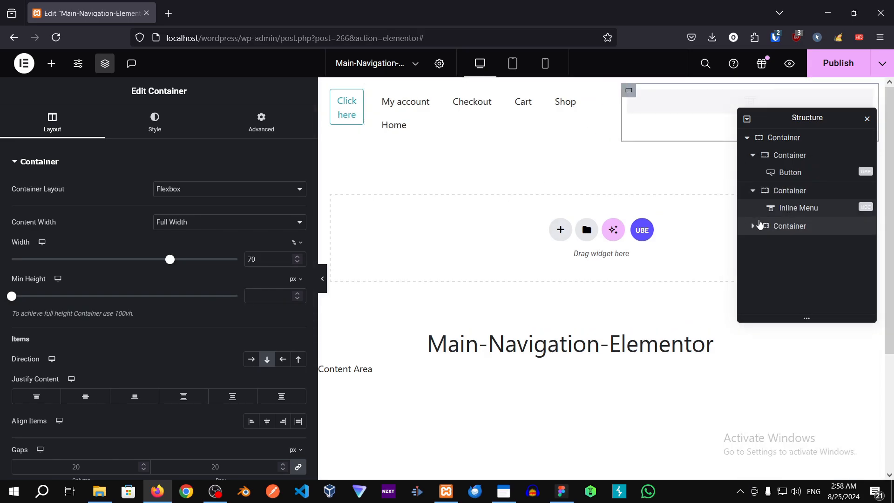
- Set the duplicated column's width to 25% and expand it to show its inline menu
{"action": "left_click_drag", "start_coordinate": [174, 263], "coordinate": [69, 263]}
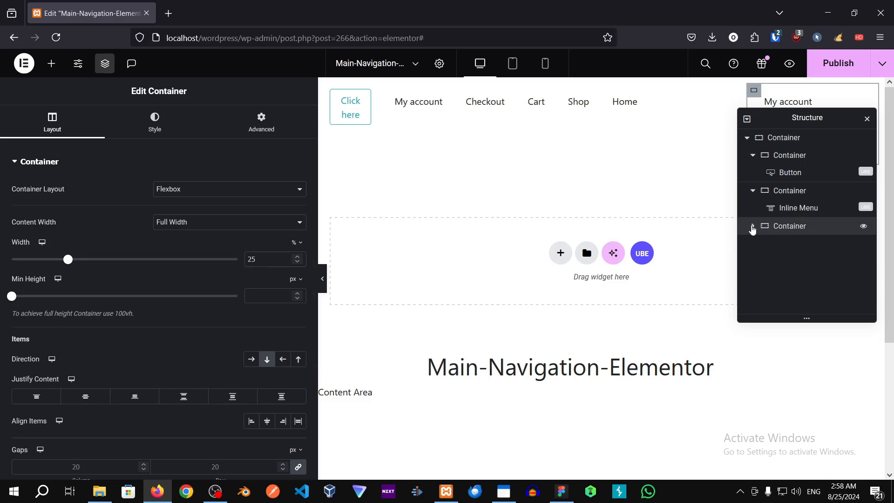
{"action": "left_click", "coordinate": [752, 227]}
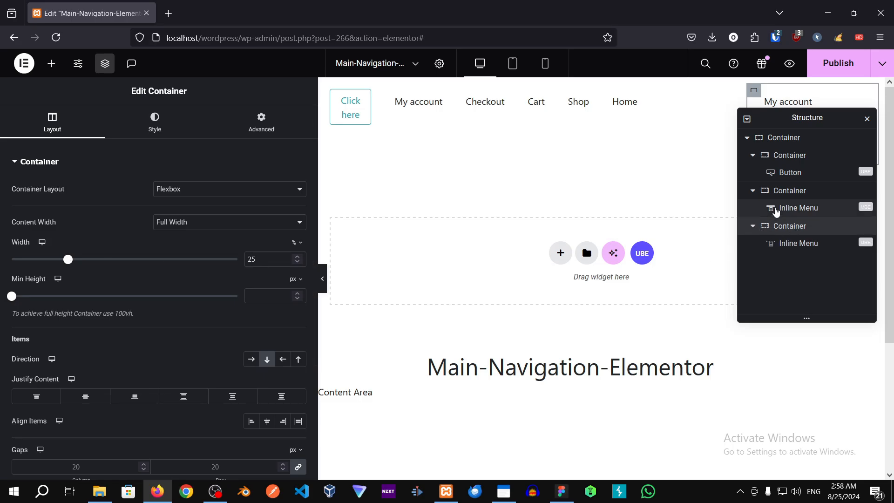
{"action": "left_click", "coordinate": [775, 212]}
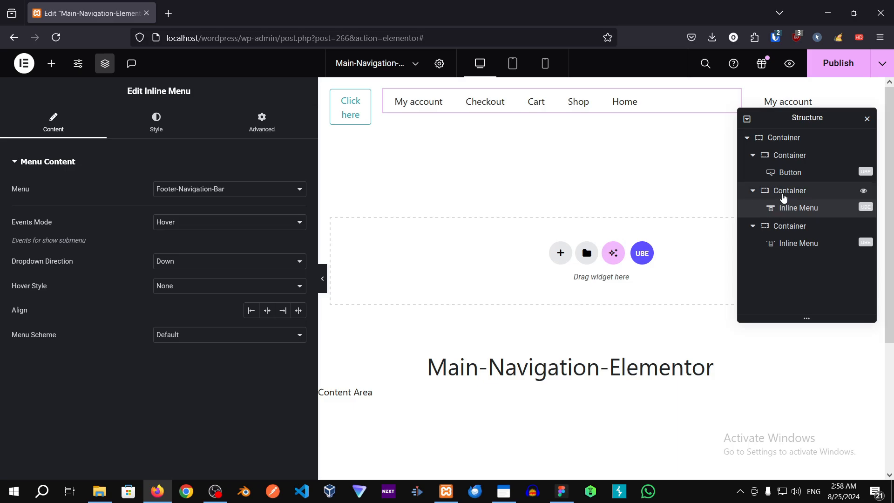
- Set the width of the middle column, which holds the original inline menu, to 65%
{"action": "left_click", "coordinate": [783, 198]}
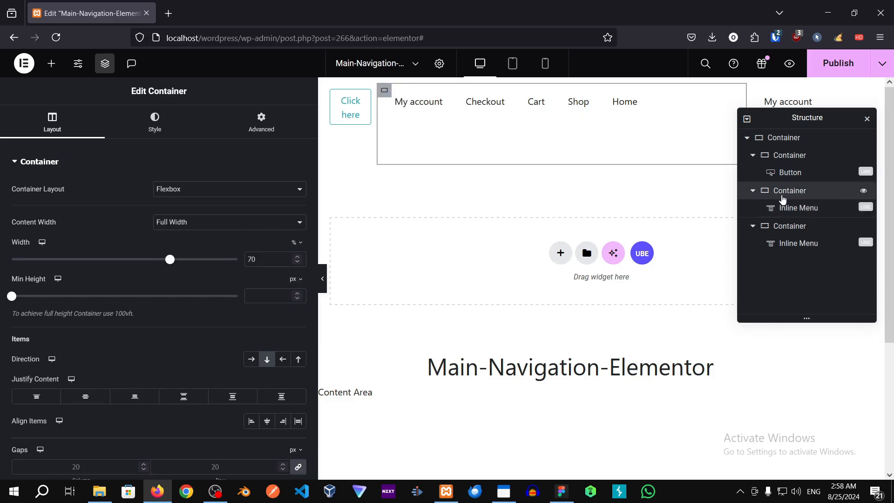
{"action": "left_click", "coordinate": [297, 258]}
{"action": "left_click", "coordinate": [297, 264]}
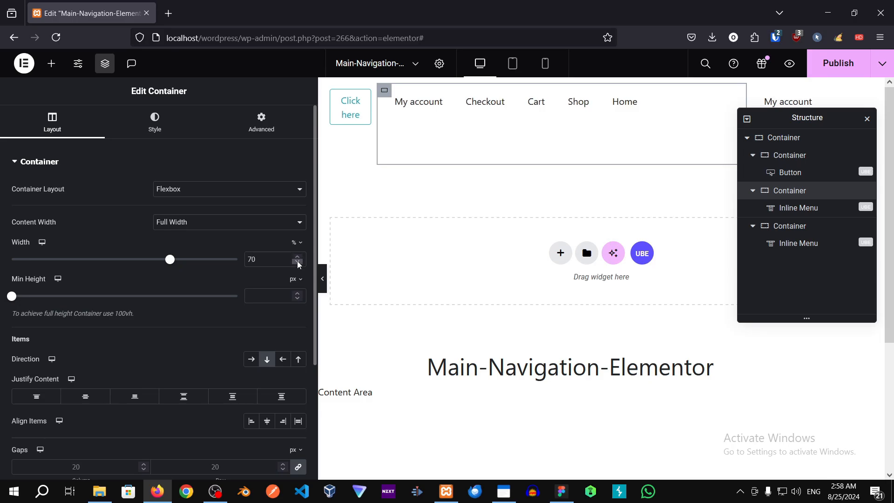
{"action": "left_click", "coordinate": [297, 263]}
{"action": "left_click", "coordinate": [297, 264]}
{"action": "left_click", "coordinate": [297, 264]}
{"action": "left_click", "coordinate": [297, 264]}
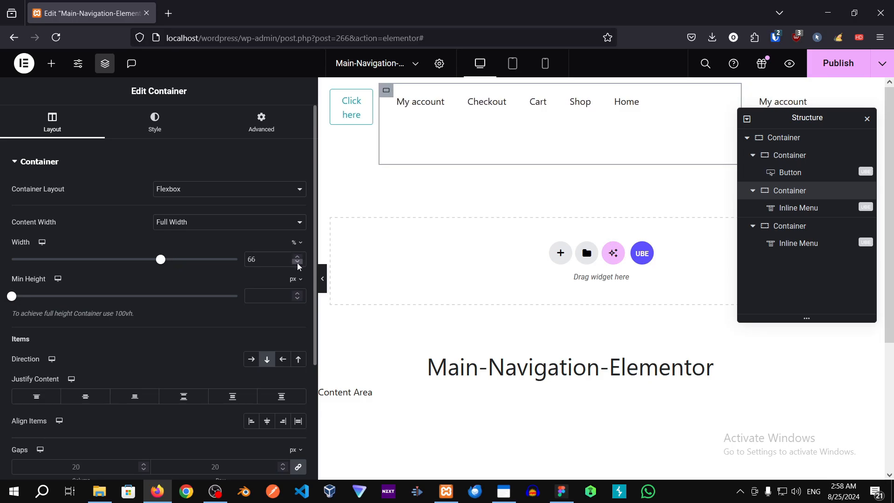
{"action": "left_click", "coordinate": [297, 264]}
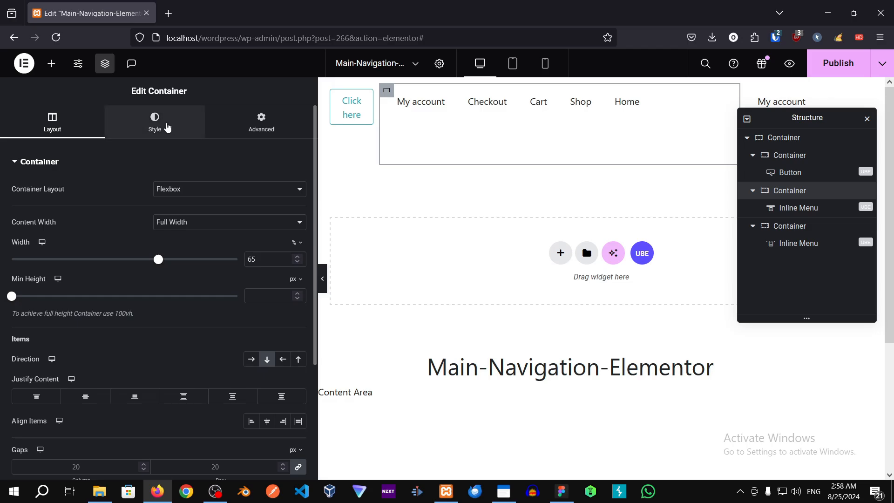
- Justify the middle column's content to Start and align its items to End
{"action": "left_click", "coordinate": [167, 127]}
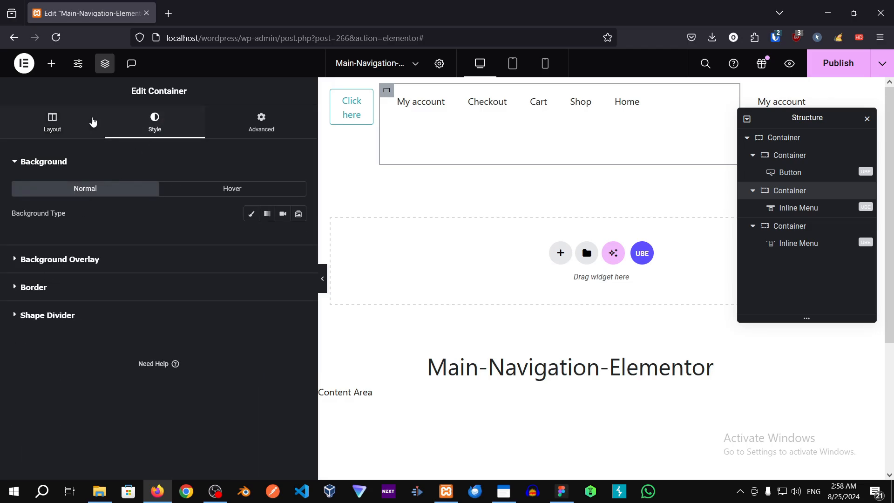
{"action": "left_click", "coordinate": [73, 127]}
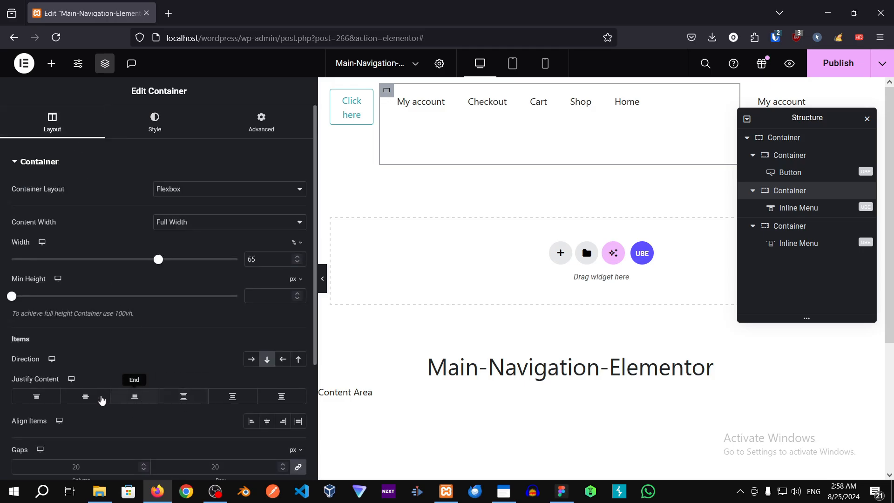
{"action": "left_click", "coordinate": [101, 398]}
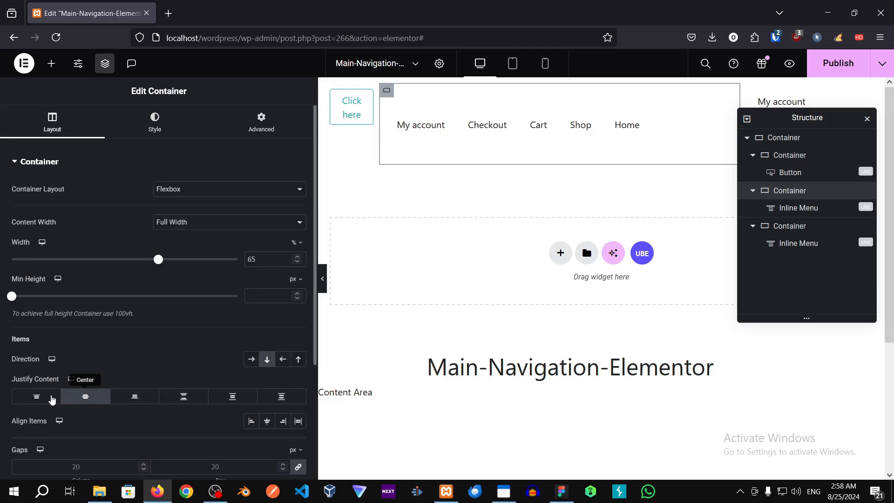
{"action": "left_click", "coordinate": [38, 397]}
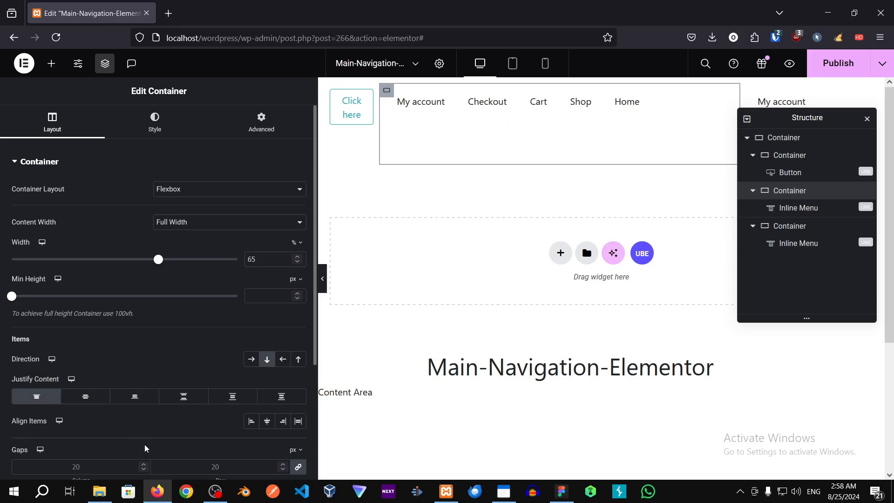
{"action": "scroll", "coordinate": [145, 448], "scroll_direction": "down", "scroll_amount": 3}
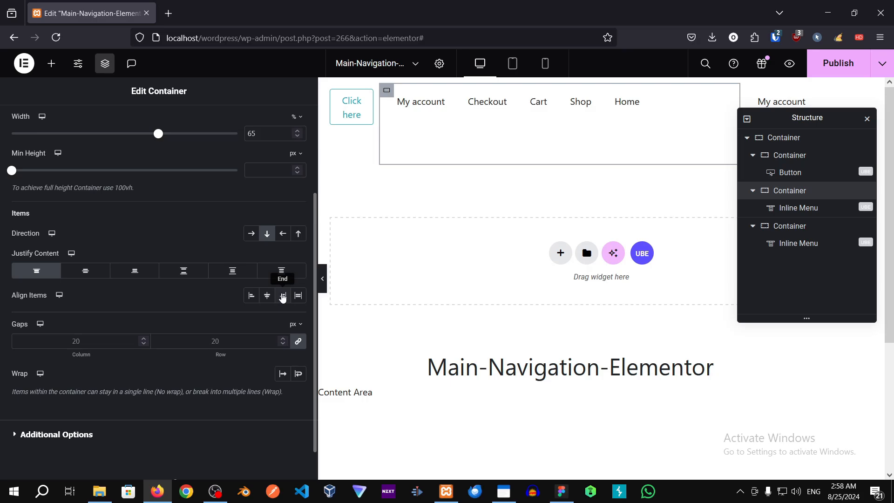
{"action": "left_click", "coordinate": [283, 296]}
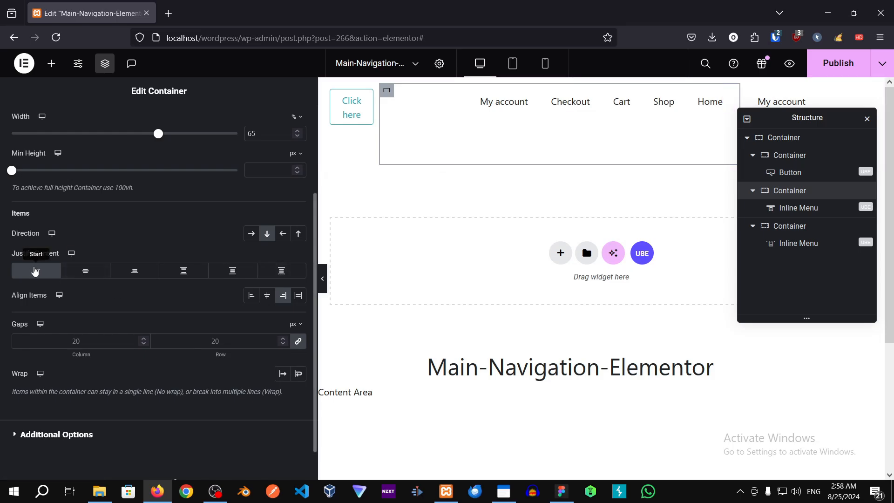
{"action": "left_click", "coordinate": [35, 271]}
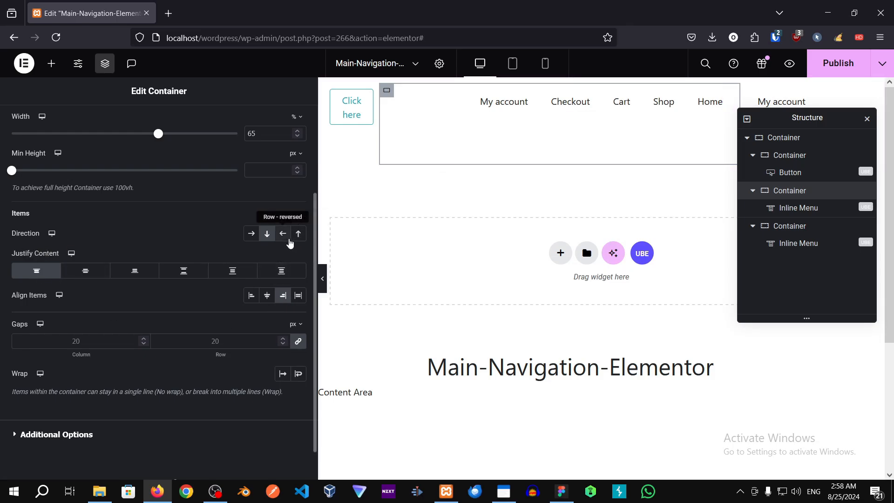
- Try the row and row-reversed directions on the middle column and return it to the column direction
{"action": "left_click", "coordinate": [252, 235]}
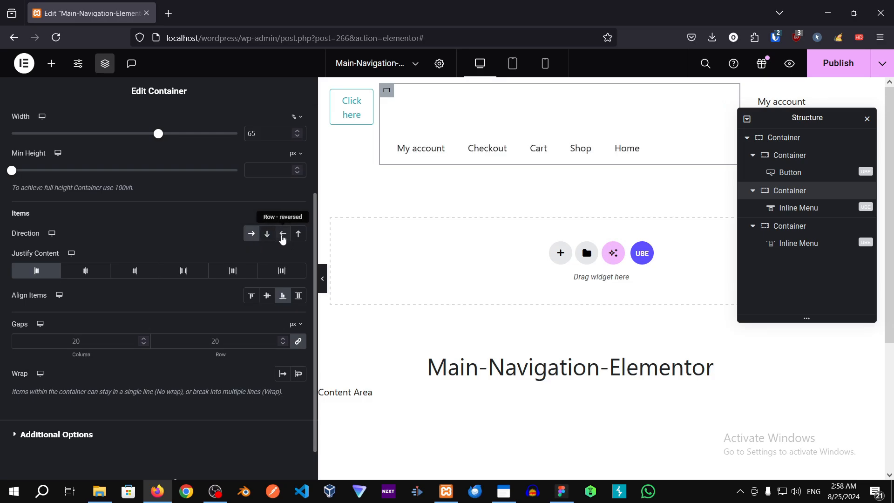
{"action": "left_click", "coordinate": [282, 235]}
{"action": "left_click", "coordinate": [265, 236]}
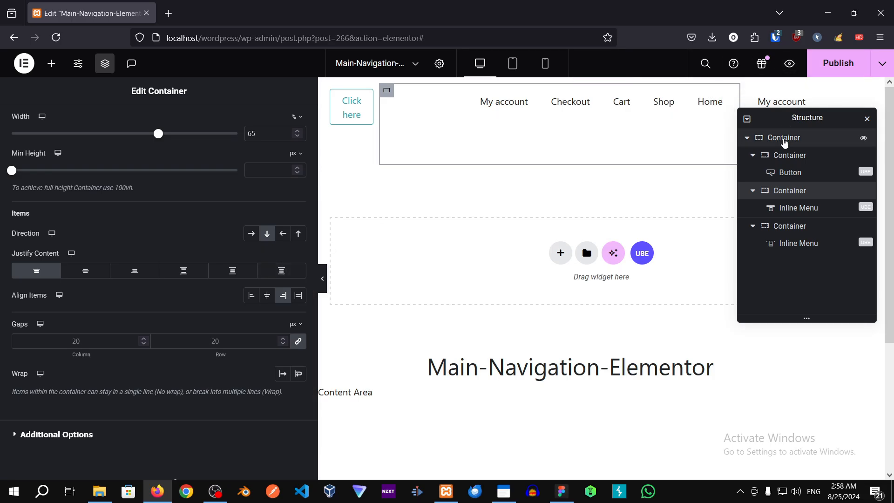
- Justify the parent container's content to Start and enter a minimum height of 10 for it
{"action": "left_click", "coordinate": [783, 138]}
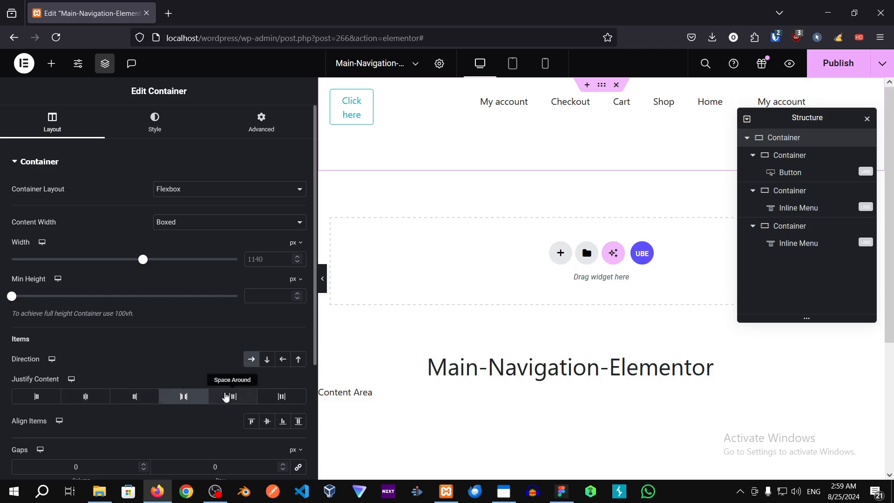
{"action": "left_click", "coordinate": [224, 396]}
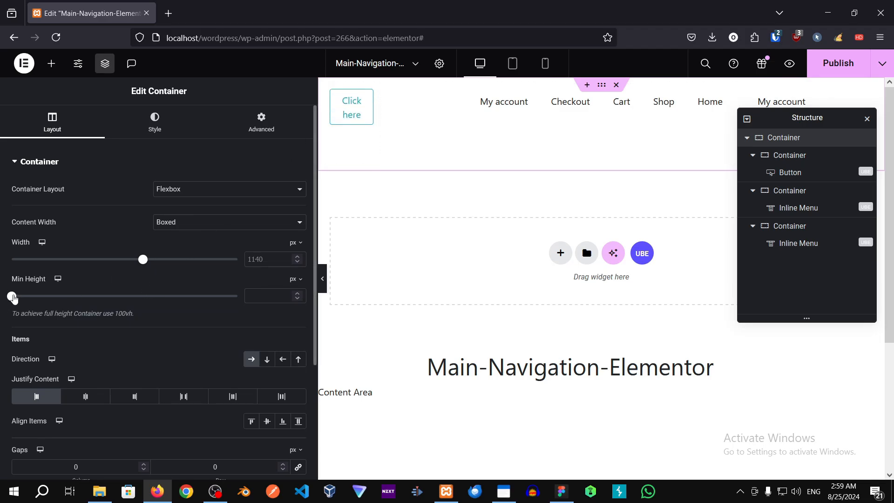
{"action": "mouse_move", "coordinate": [12, 296]}
{"action": "left_mouse_down"}
{"action": "mouse_move", "coordinate": [38, 302]}
{"action": "mouse_move", "coordinate": [6, 303]}
{"action": "left_mouse_up"}
{"action": "left_click", "coordinate": [299, 279]}
{"action": "left_click", "coordinate": [292, 332]}
{"action": "type", "text": "10"}
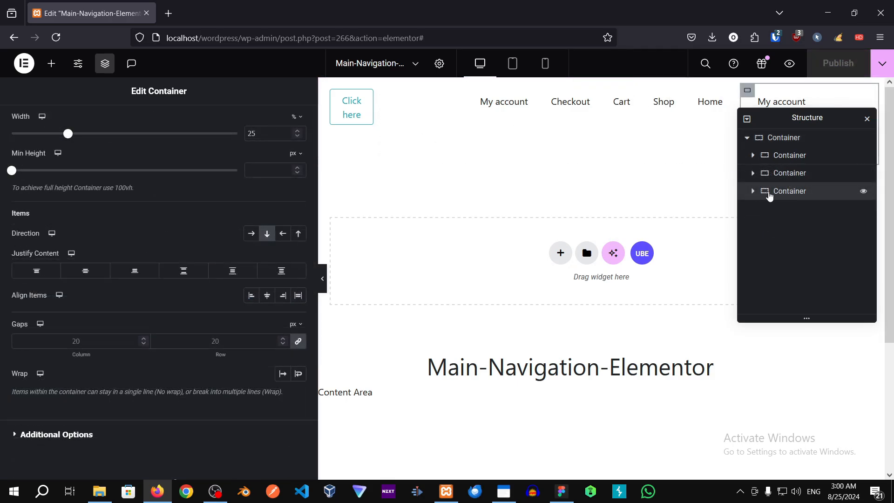
- Search the widgets for "searc" and add a Search Box to the third column
{"action": "left_click", "coordinate": [753, 192]}
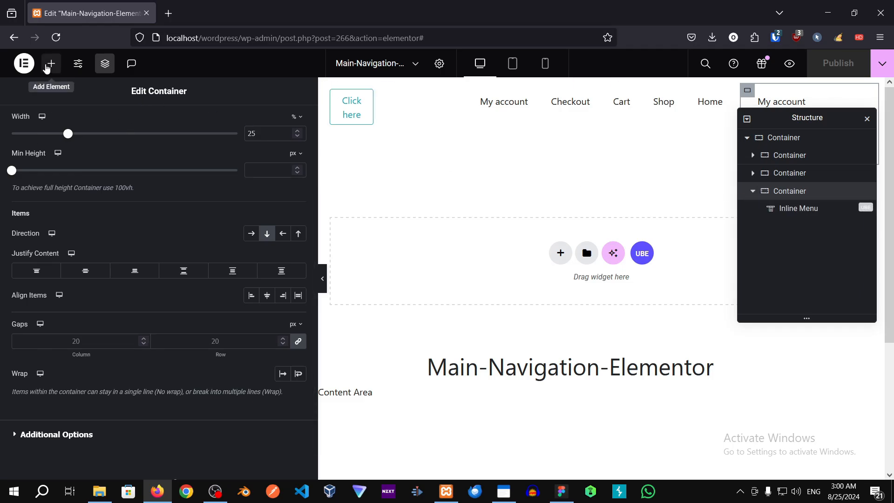
{"action": "left_click", "coordinate": [48, 65]}
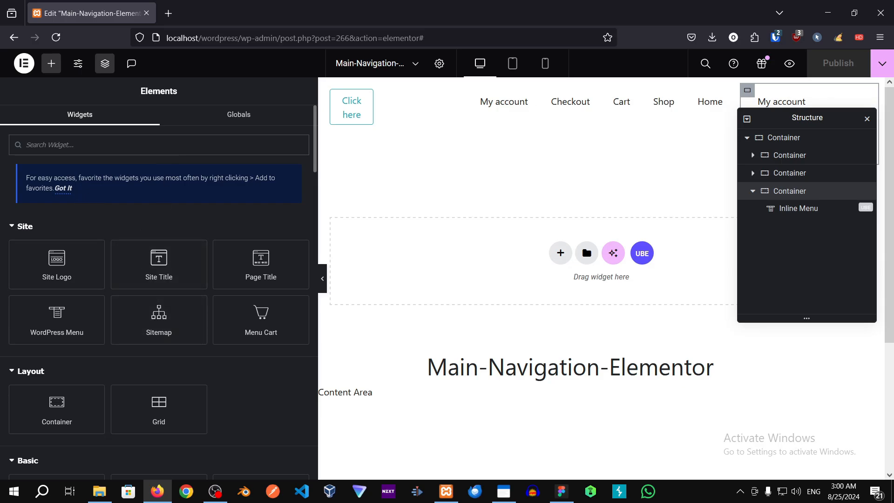
{"action": "type", "text": "searc"}
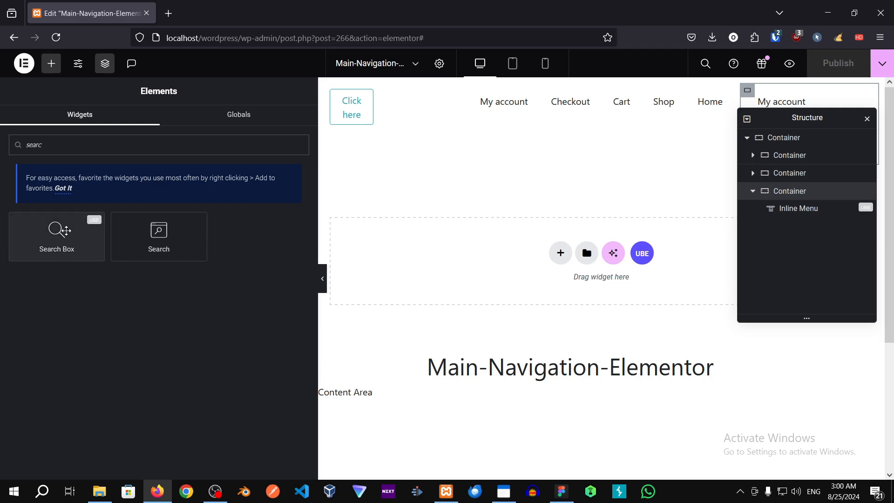
{"action": "mouse_move", "coordinate": [65, 230]}
{"action": "left_mouse_down"}
{"action": "mouse_move", "coordinate": [820, 219]}
{"action": "mouse_move", "coordinate": [810, 202]}
{"action": "mouse_move", "coordinate": [822, 215]}
{"action": "mouse_move", "coordinate": [570, 165]}
{"action": "mouse_move", "coordinate": [564, 241]}
{"action": "mouse_move", "coordinate": [112, 247]}
{"action": "mouse_move", "coordinate": [61, 239]}
{"action": "left_mouse_up"}
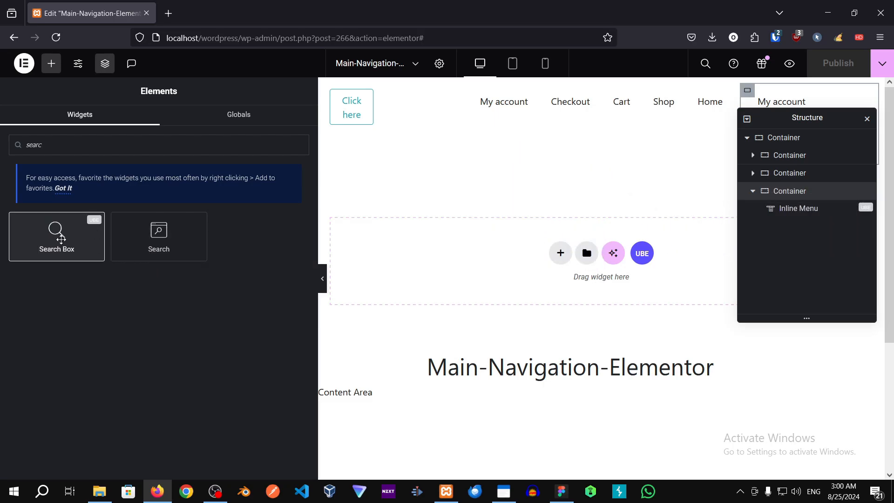
{"action": "left_click", "coordinate": [61, 239]}
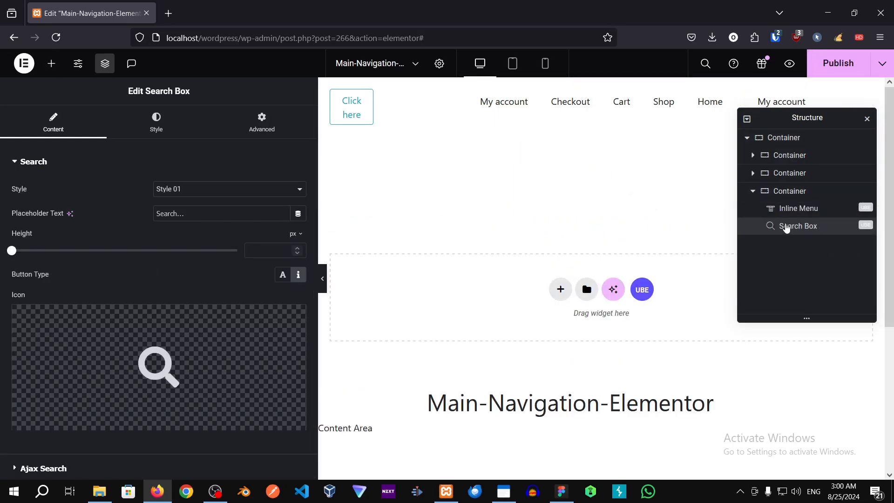
- Move the Search Box above the inline menu in the third column and delete that inline menu
{"action": "left_click_drag", "start_coordinate": [786, 227], "coordinate": [797, 205]}
{"action": "left_click_drag", "start_coordinate": [786, 265], "coordinate": [787, 264]}
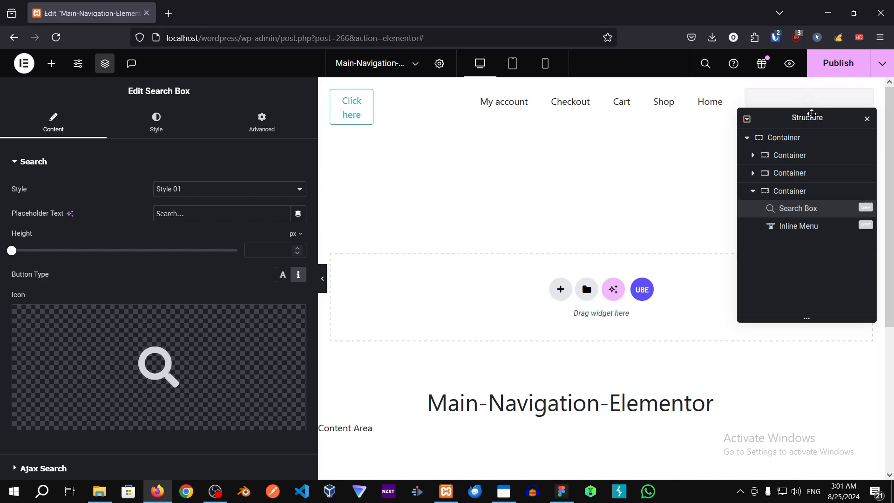
{"action": "left_click_drag", "start_coordinate": [810, 115], "coordinate": [719, 176]}
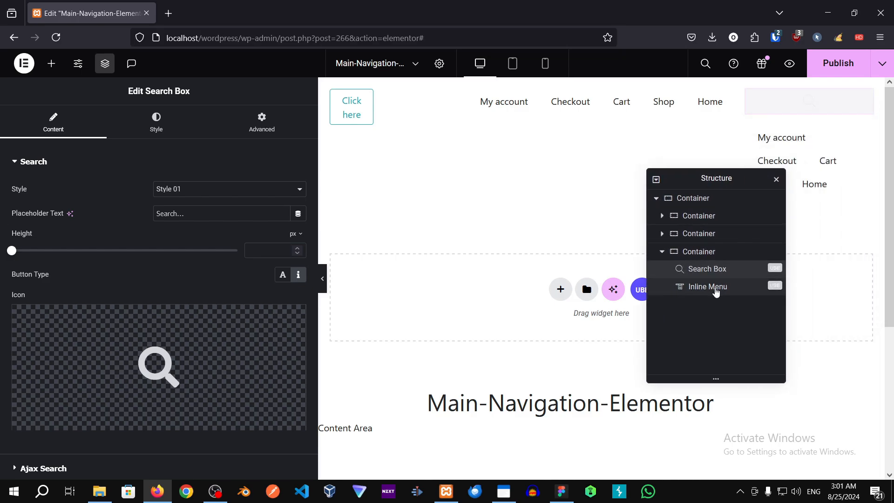
{"action": "right_click", "coordinate": [716, 291]}
{"action": "left_click", "coordinate": [740, 463]}
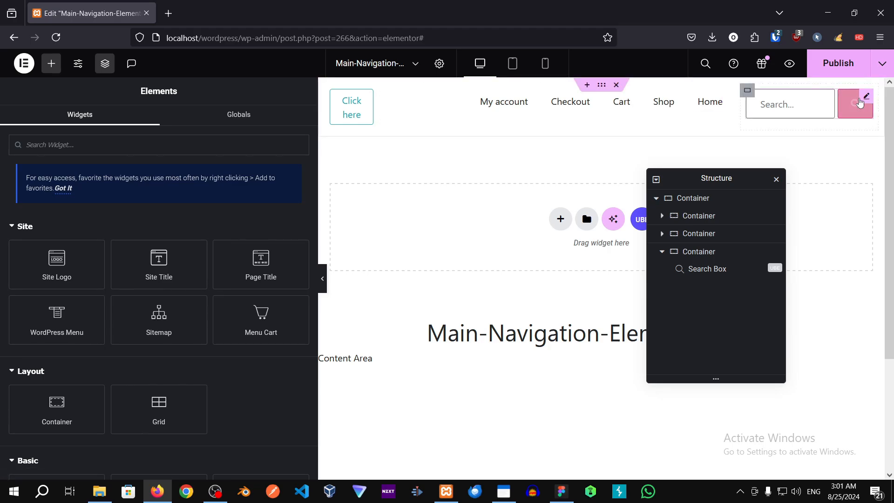
- Set the text color of the Search Box's submit button to the Accent global color
{"action": "left_click", "coordinate": [707, 276]}
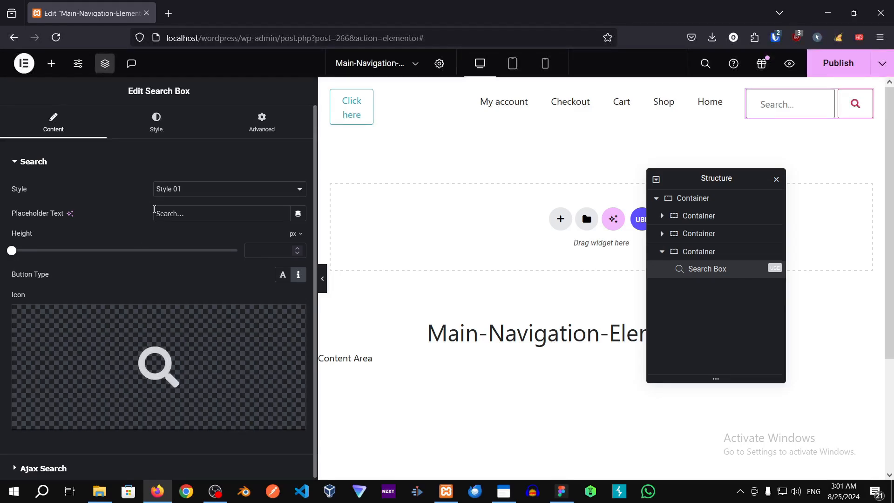
{"action": "scroll", "coordinate": [105, 349], "scroll_direction": "down", "scroll_amount": 1}
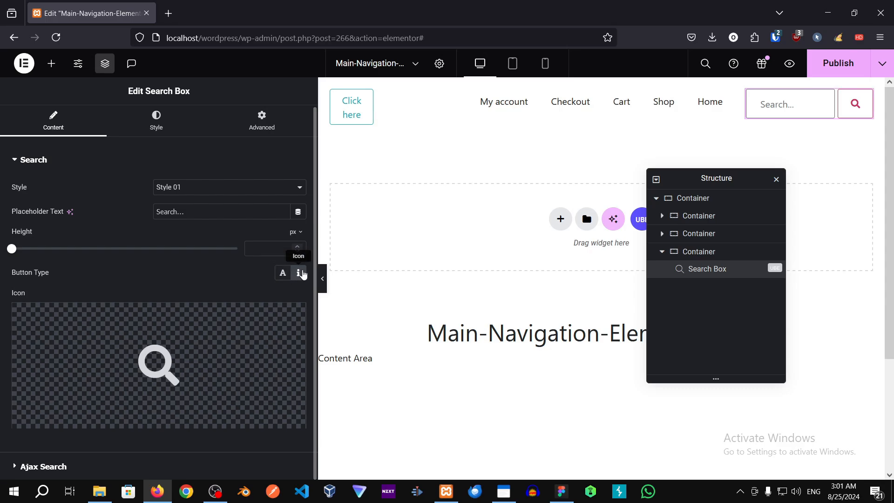
{"action": "left_click", "coordinate": [173, 123]}
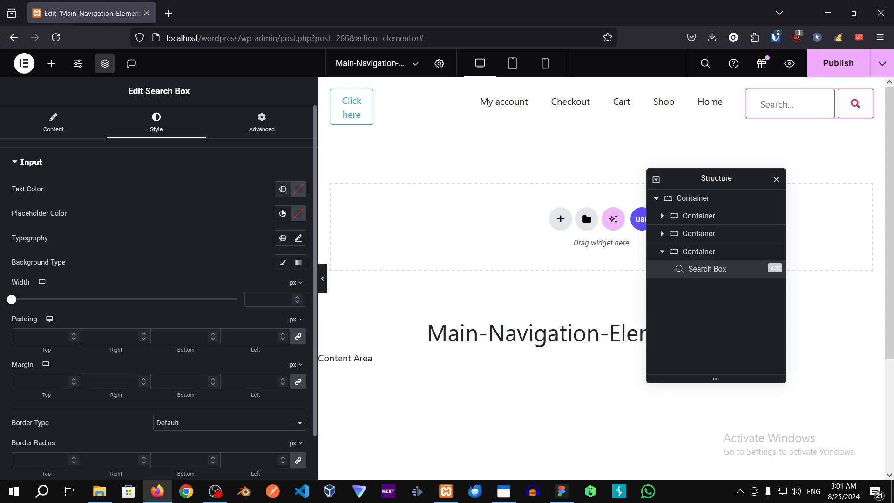
{"action": "scroll", "coordinate": [251, 281], "scroll_direction": "down", "scroll_amount": 1}
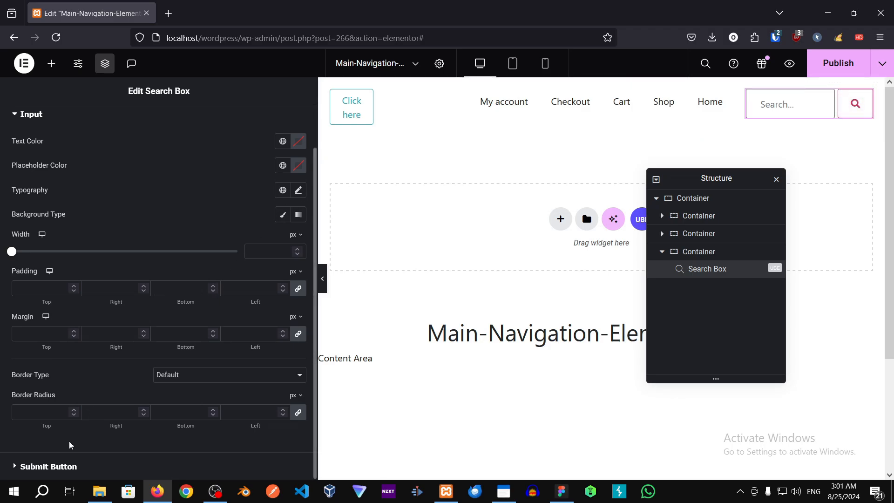
{"action": "left_click", "coordinate": [59, 467]}
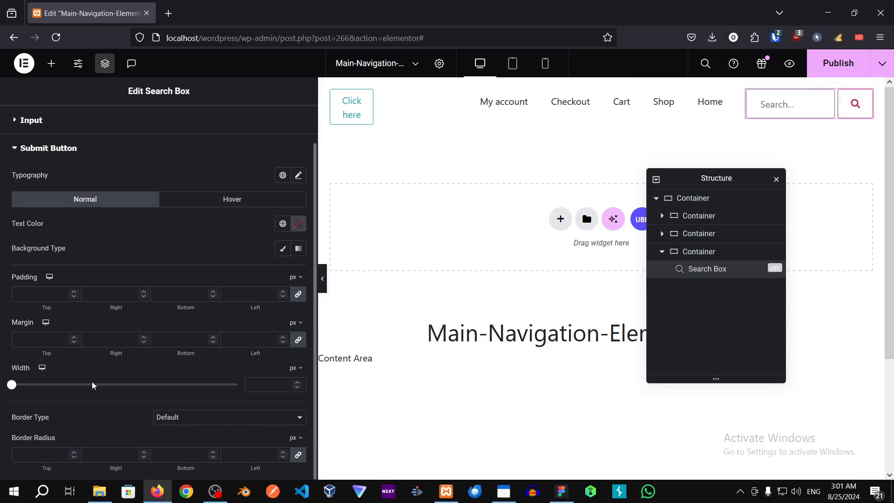
{"action": "left_click", "coordinate": [205, 345]}
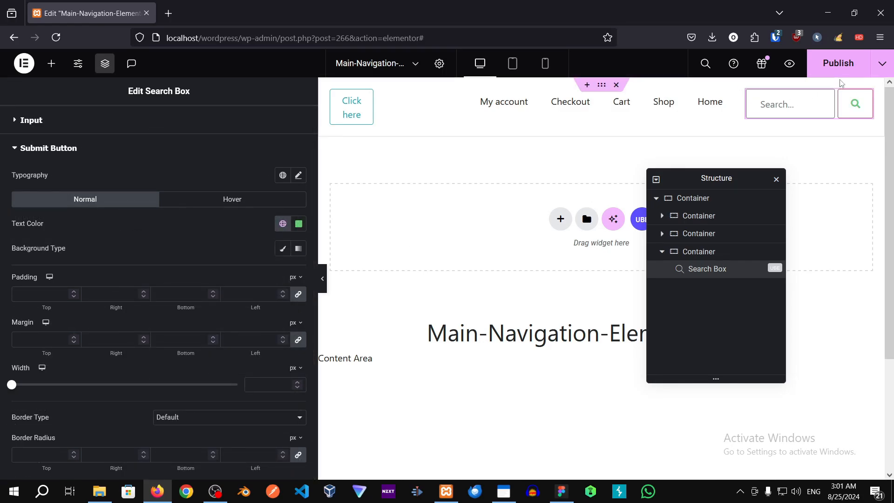
{"action": "left_click", "coordinate": [283, 225]}
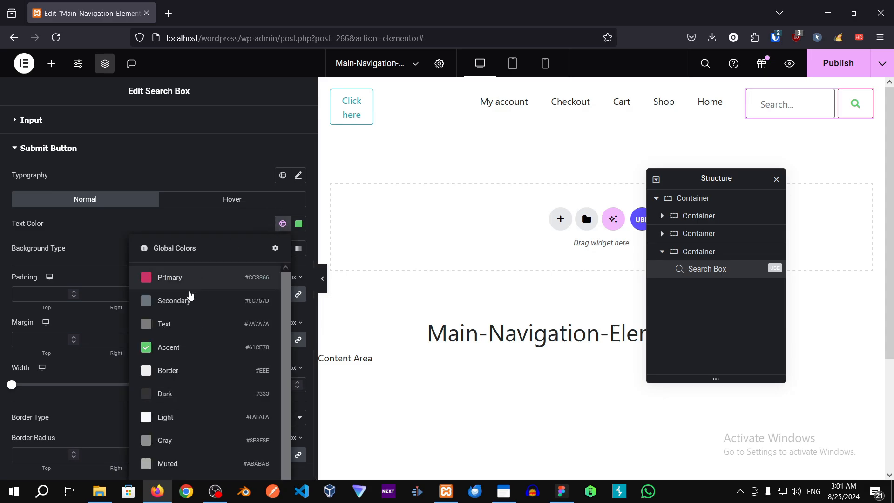
{"action": "left_click", "coordinate": [235, 224]}
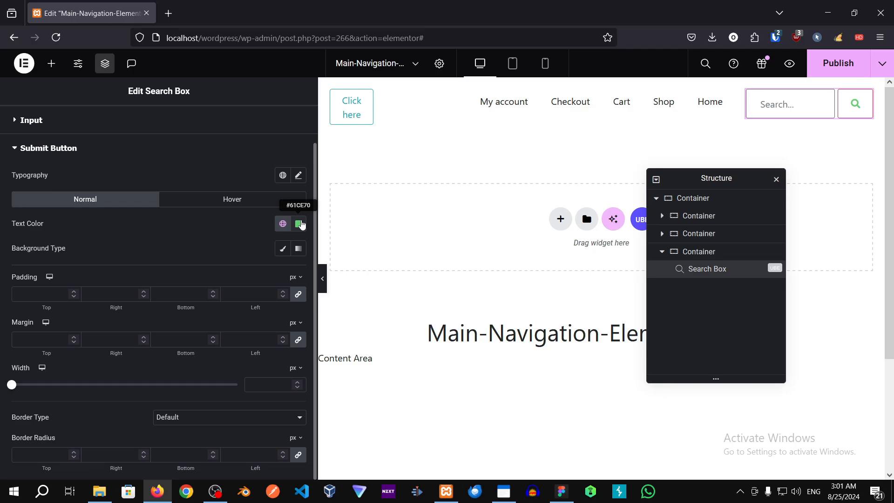
- Inspect the .bg-info sample on Bootstrap's Colors page and copy its computed background color rgb(23, 162, 184)
{"action": "right_click", "coordinate": [350, 107]}
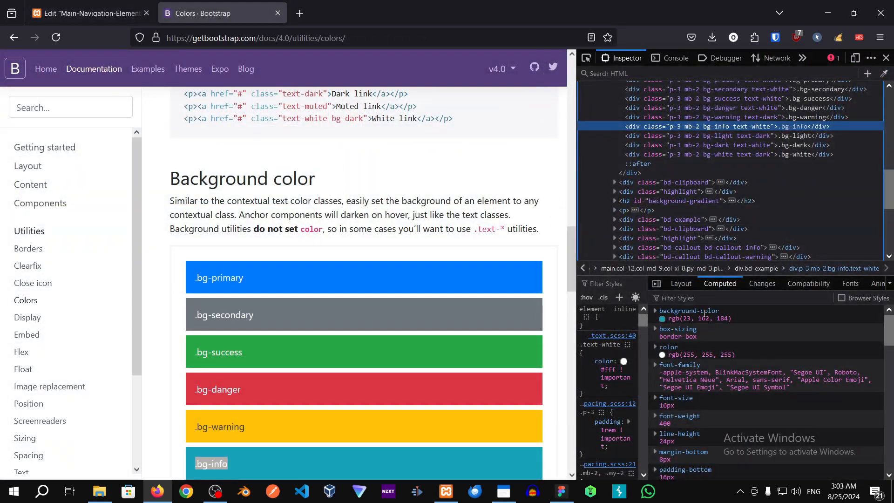
{"action": "double_click", "coordinate": [703, 318]}
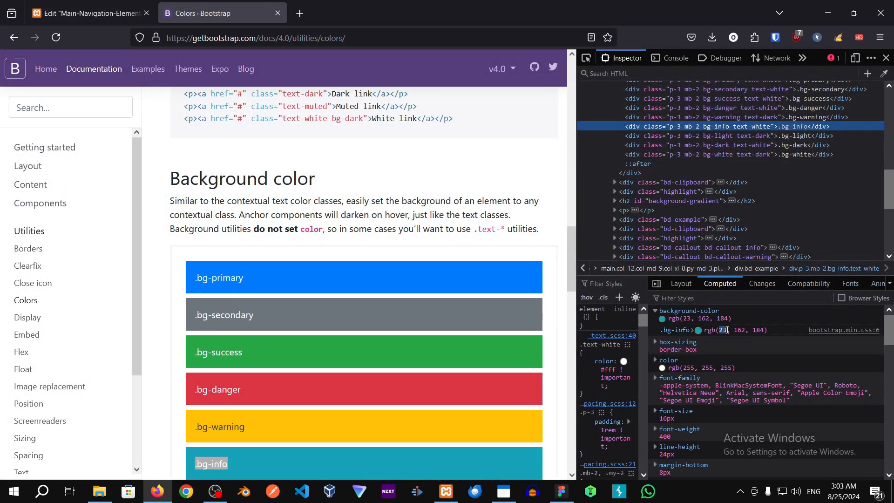
{"action": "double_click", "coordinate": [712, 332]}
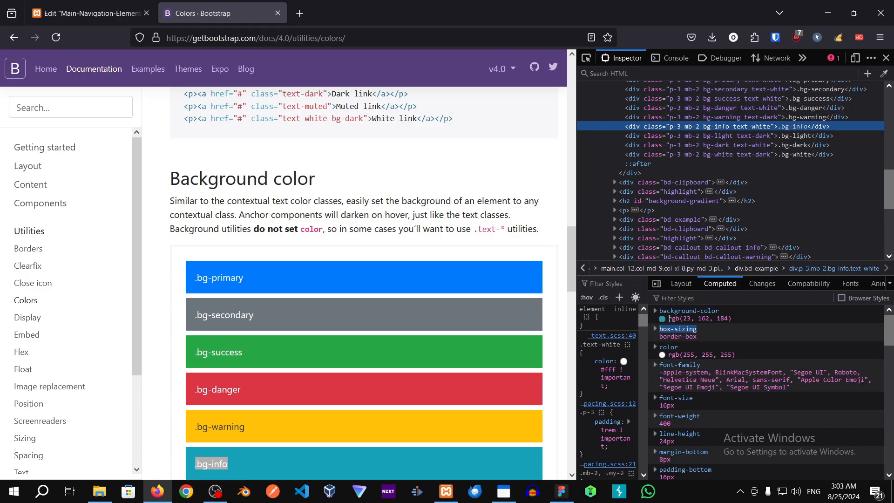
{"action": "left_click_drag", "start_coordinate": [669, 318], "coordinate": [735, 320]}
{"action": "right_click", "coordinate": [729, 318]}
{"action": "left_click", "coordinate": [755, 329]}
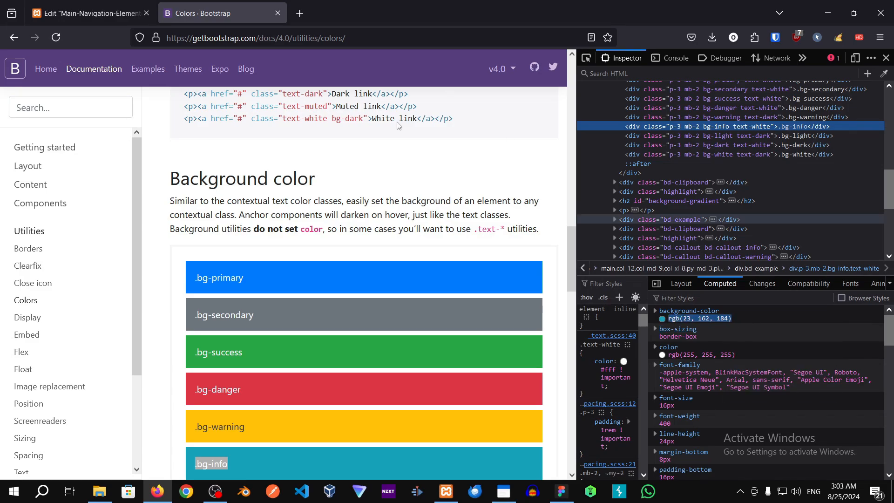
- Return to the header template's Elementor editor and open the Global Colors in the Site Settings
{"action": "left_click", "coordinate": [81, 5]}
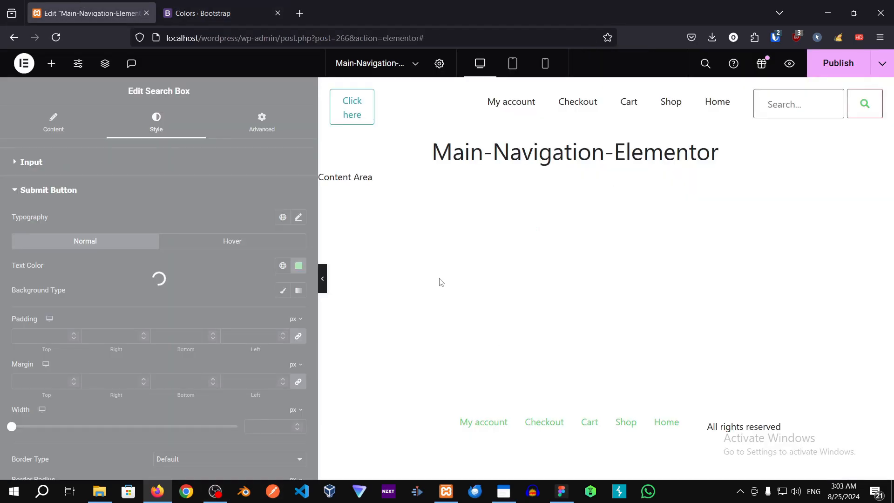
{"action": "left_click", "coordinate": [205, 4]}
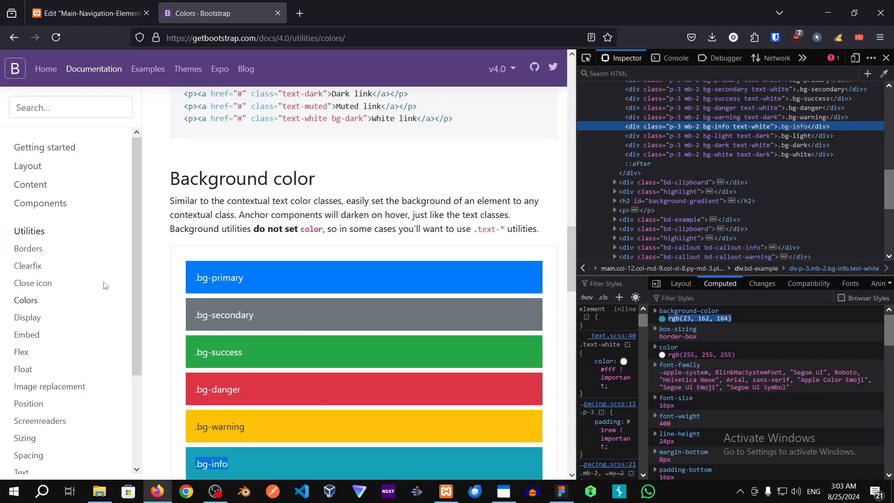
{"action": "left_click", "coordinate": [107, 13]}
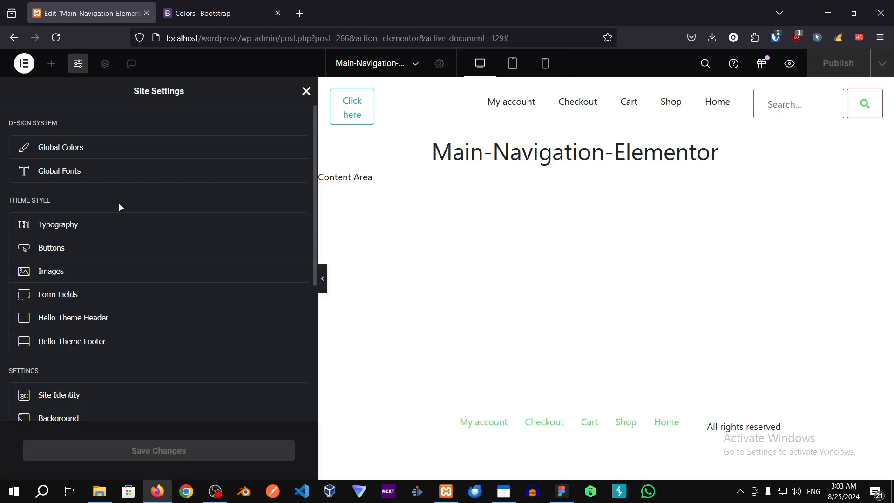
{"action": "left_click", "coordinate": [116, 154]}
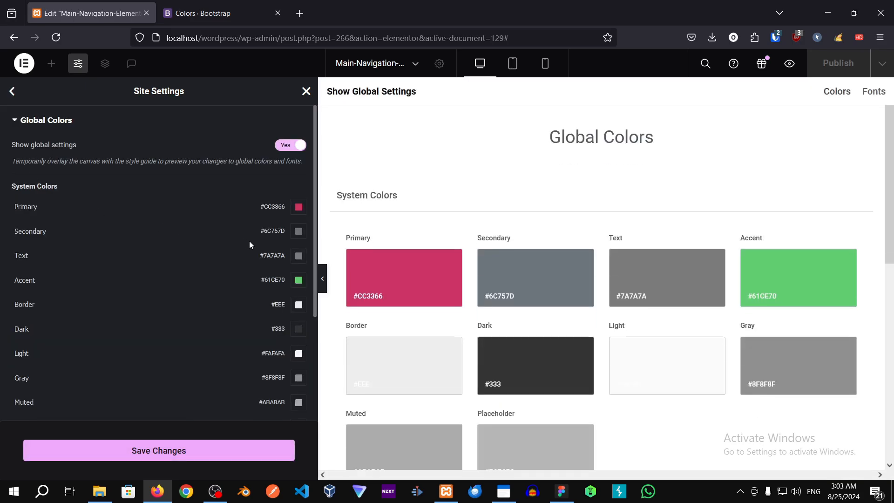
- Set the Primary global color to the copied value rgb(23, 162, 184)
{"action": "left_click", "coordinate": [298, 281]}
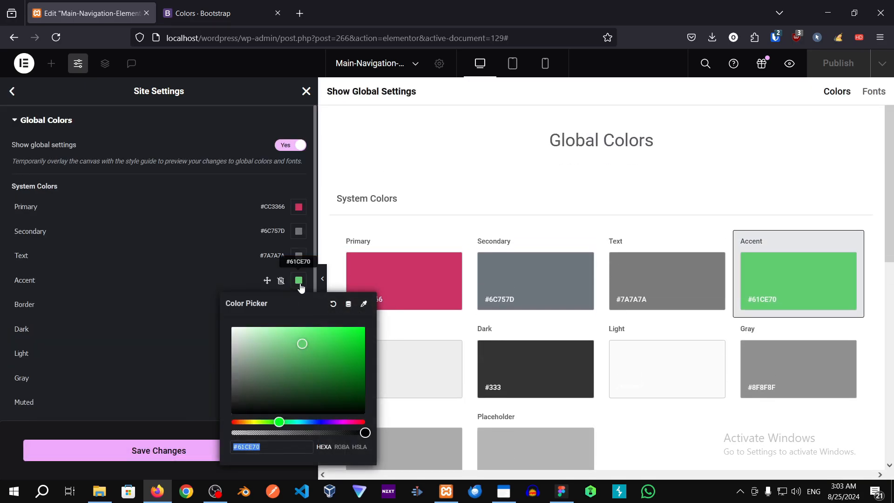
{"action": "left_click", "coordinate": [298, 280]}
{"action": "left_click", "coordinate": [298, 207]}
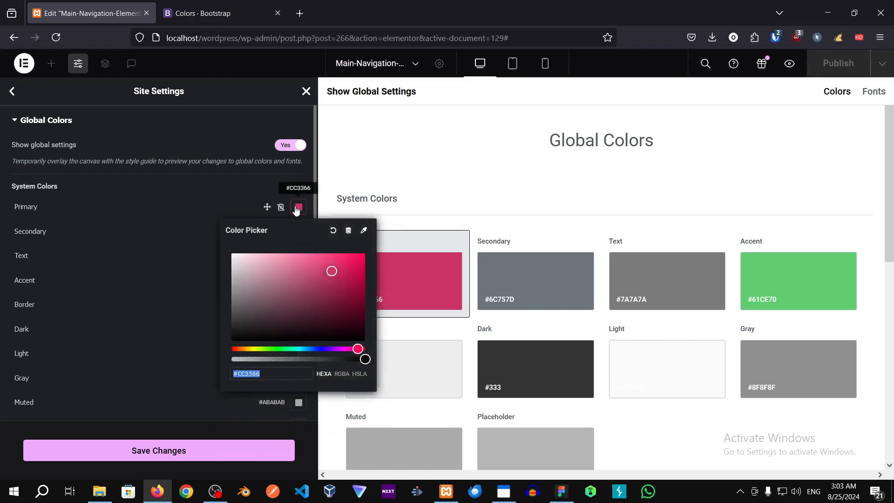
{"action": "left_click", "coordinate": [342, 375]}
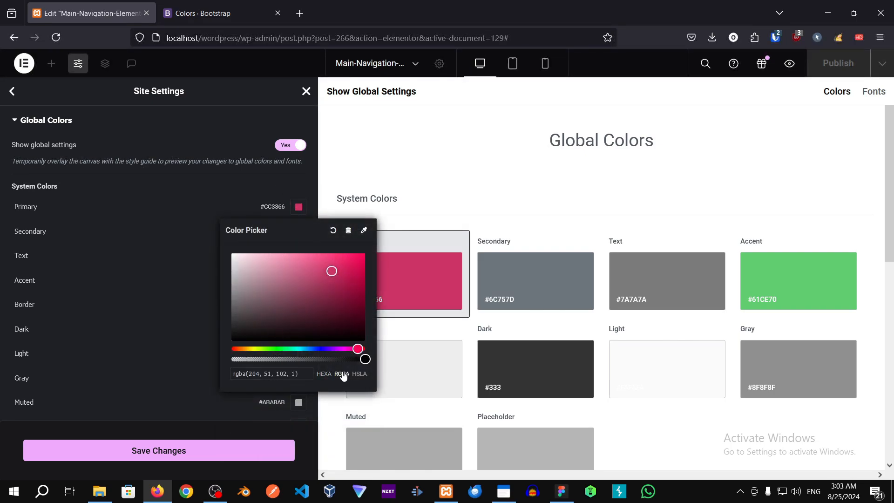
{"action": "triple_click", "coordinate": [285, 373]}
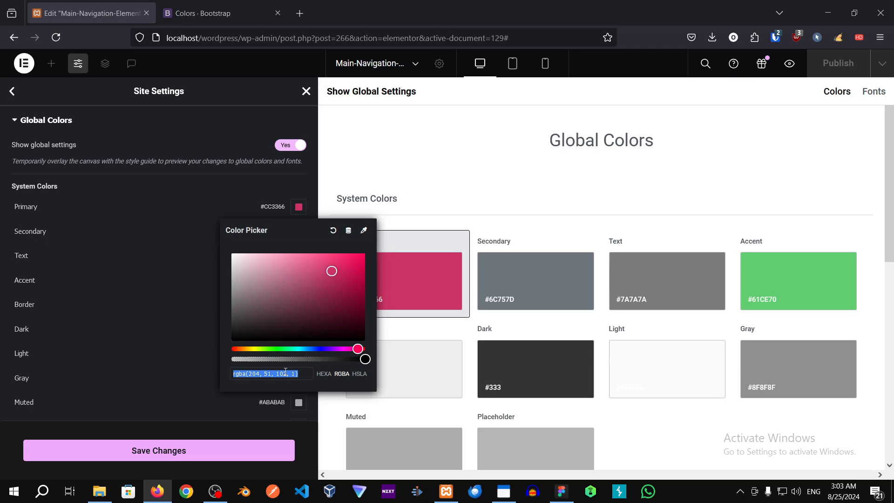
{"action": "key", "text": "super"}
{"action": "key", "text": "ctrl+v"}
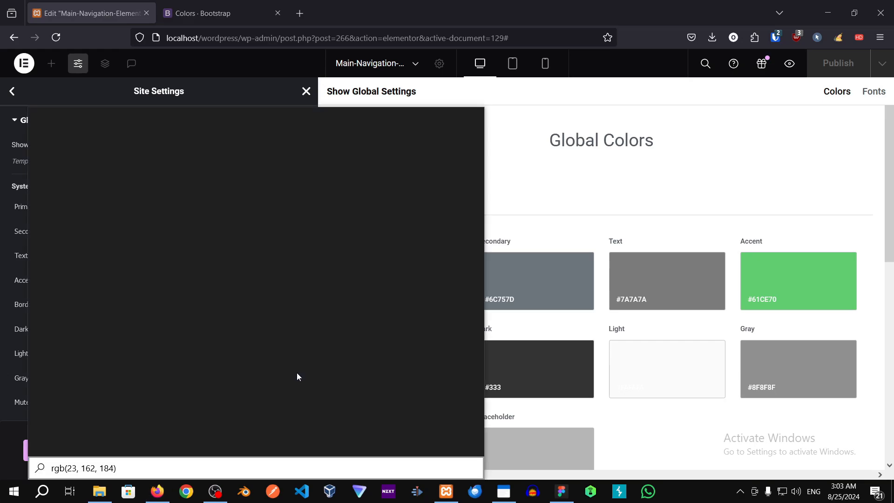
{"action": "left_click", "coordinate": [637, 129]}
{"action": "left_click", "coordinate": [303, 207]}
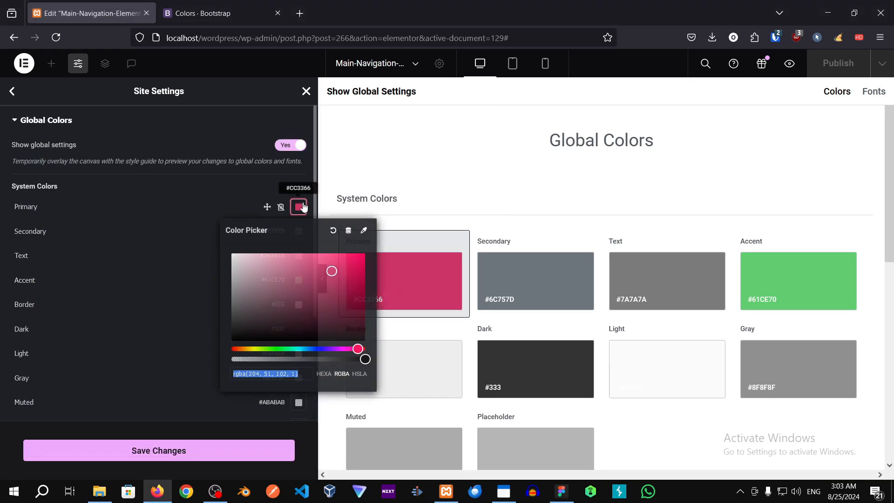
{"action": "key", "text": "ctrl+v"}
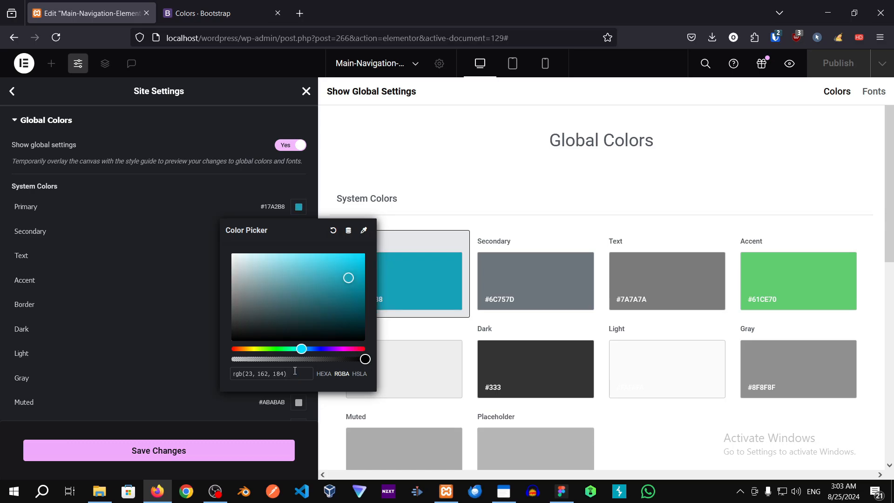
{"action": "left_click", "coordinate": [441, 177]}
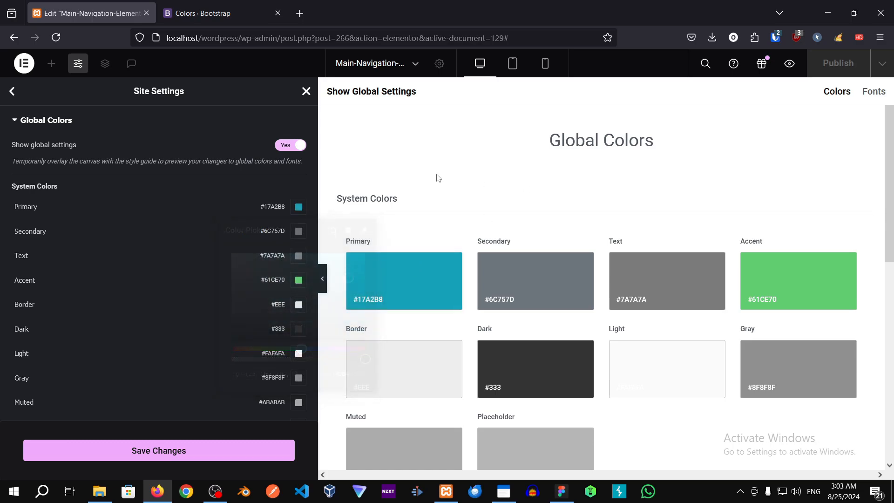
- Paste rgb(23, 162, 184) as the Accent global color, brighten it to #22CDE8 and save the site settings
{"action": "left_click", "coordinate": [298, 280]}
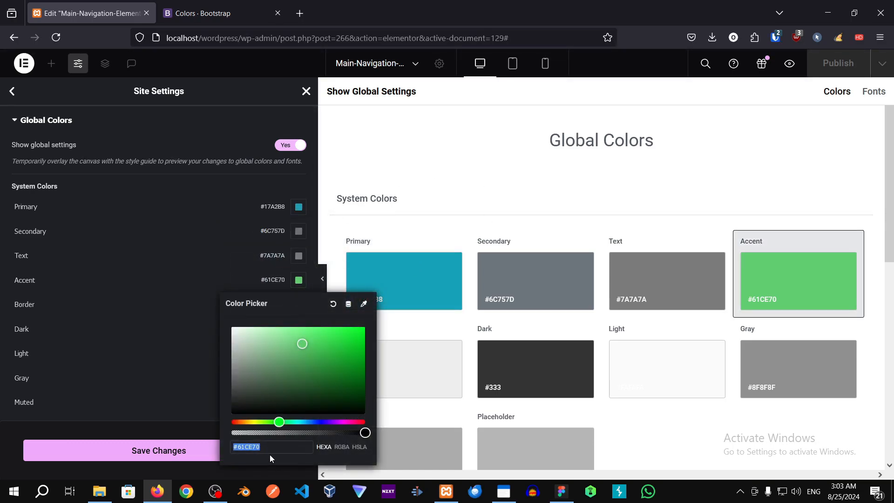
{"action": "key", "text": "ctrl+v"}
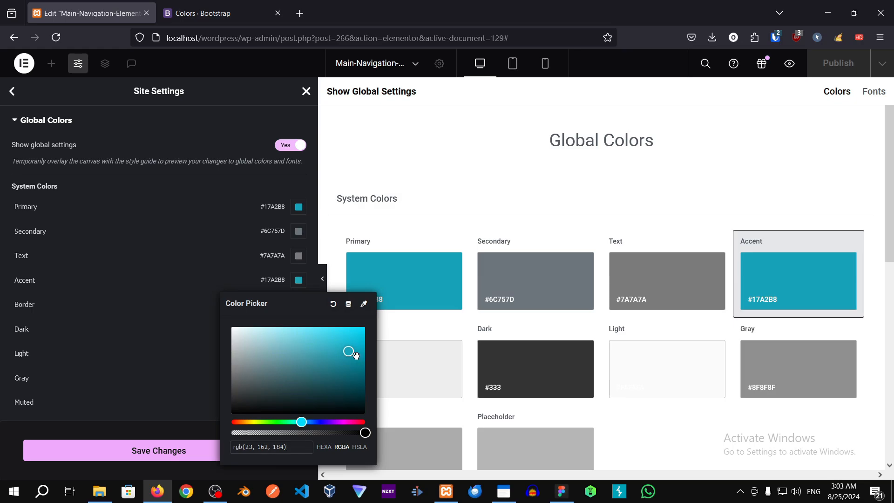
{"action": "left_click_drag", "start_coordinate": [347, 351], "coordinate": [346, 335]}
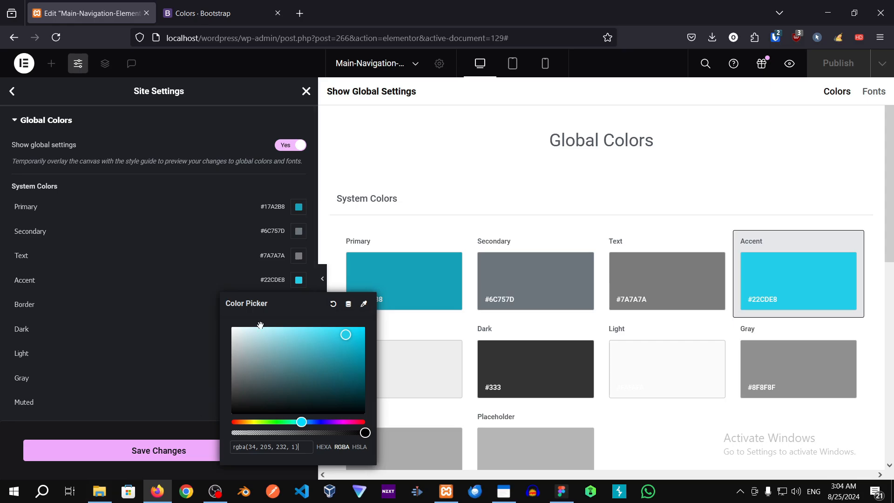
{"action": "left_click", "coordinate": [132, 426]}
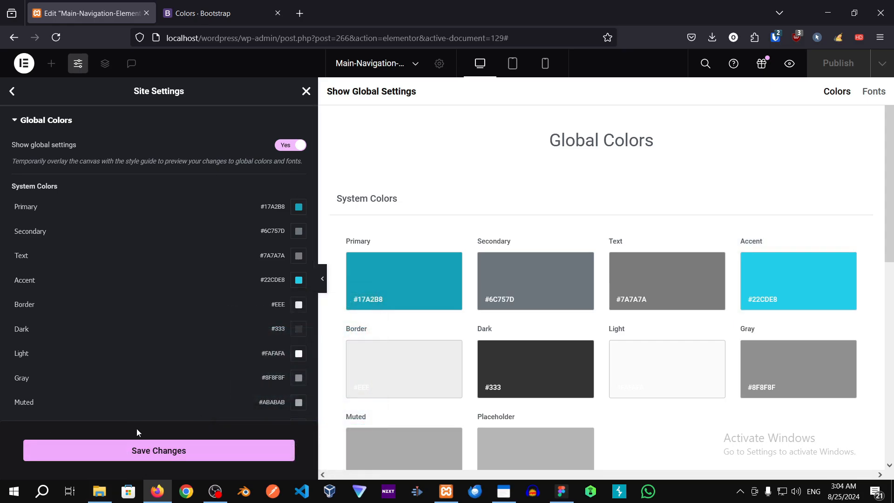
{"action": "left_click", "coordinate": [186, 456]}
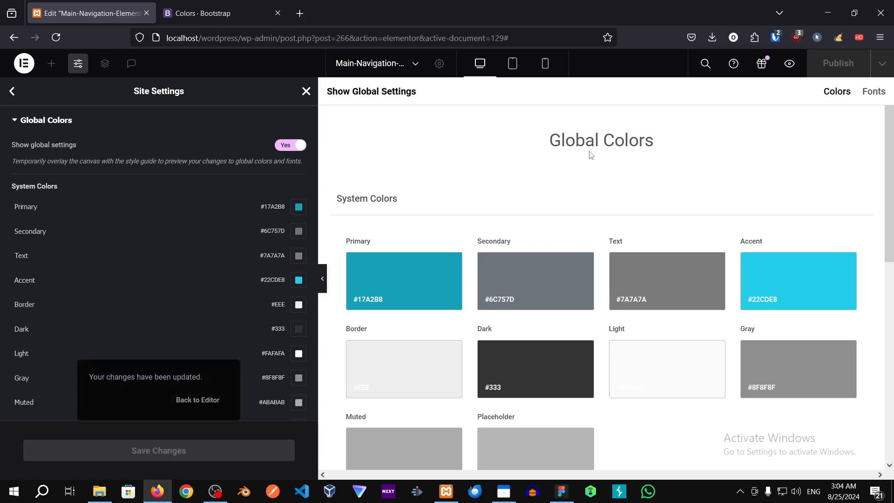
- Leave the Global Colors settings and add a Search Box widget to the empty third column of the header
{"action": "left_click", "coordinate": [12, 91]}
{"action": "scroll", "coordinate": [137, 325], "scroll_direction": "down", "scroll_amount": 5}
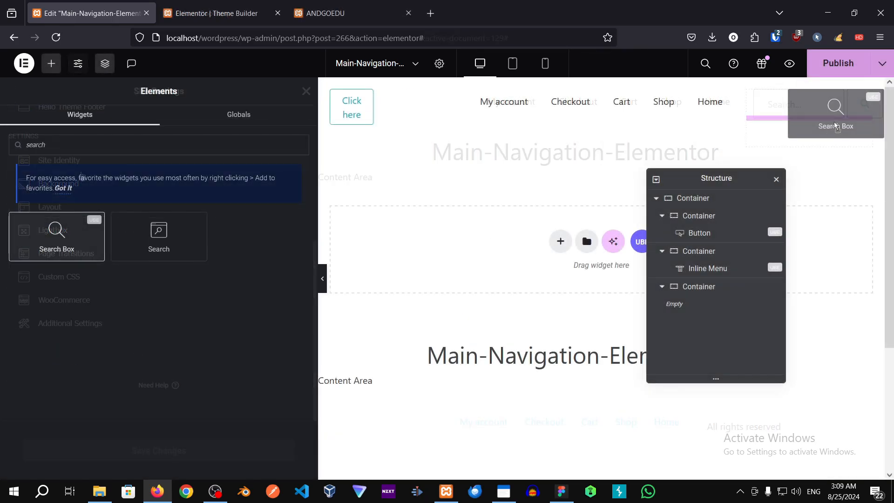
{"action": "mouse_move", "coordinate": [823, 122]}
{"action": "left_mouse_down"}
{"action": "mouse_move", "coordinate": [697, 299]}
{"action": "mouse_move", "coordinate": [815, 120]}
{"action": "left_mouse_up"}
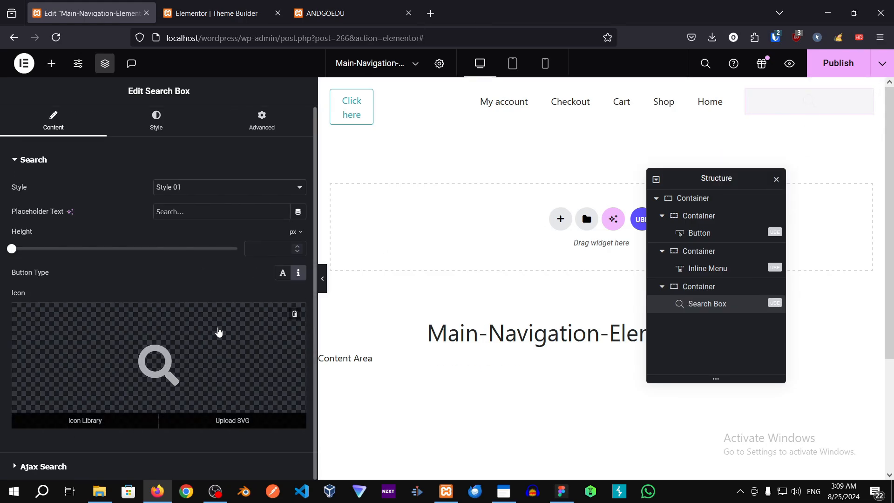
- Set the text color of the Search Box's input to the Primary global color, #17A2B8
{"action": "left_click", "coordinate": [133, 122]}
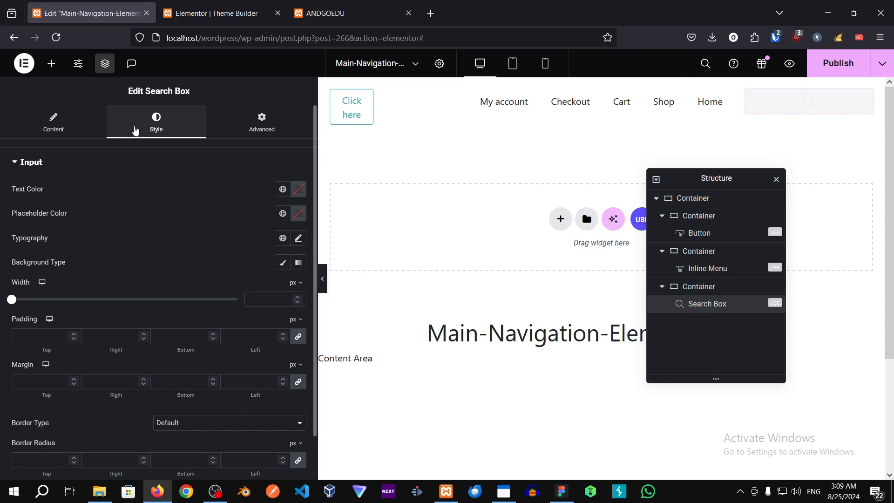
{"action": "left_click", "coordinate": [283, 189]}
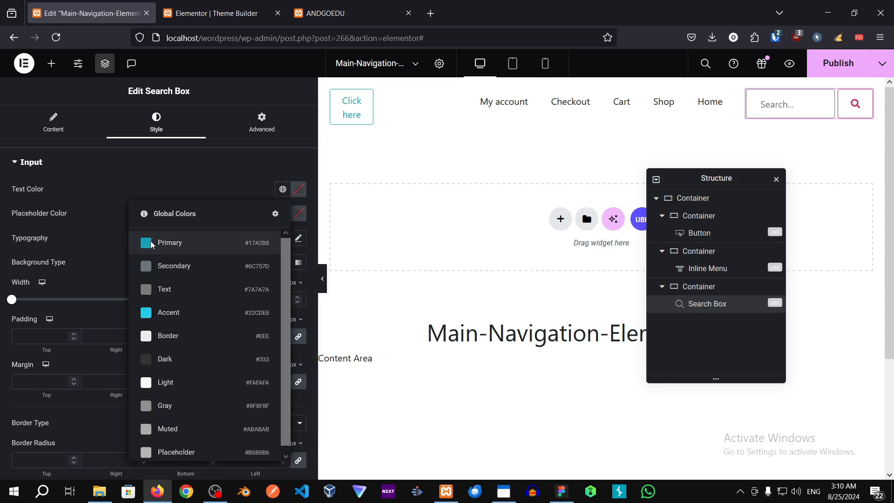
{"action": "left_click", "coordinate": [151, 243]}
{"action": "left_click", "coordinate": [298, 189]}
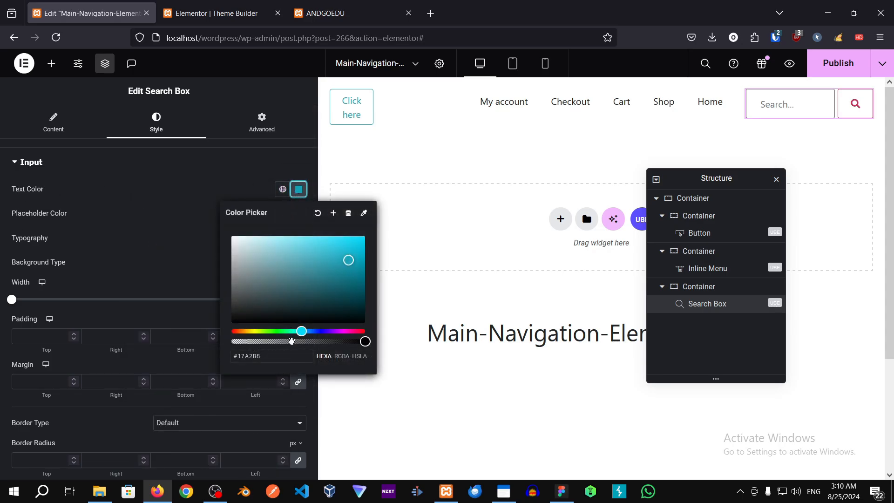
{"action": "left_click_drag", "start_coordinate": [275, 355], "coordinate": [227, 356]}
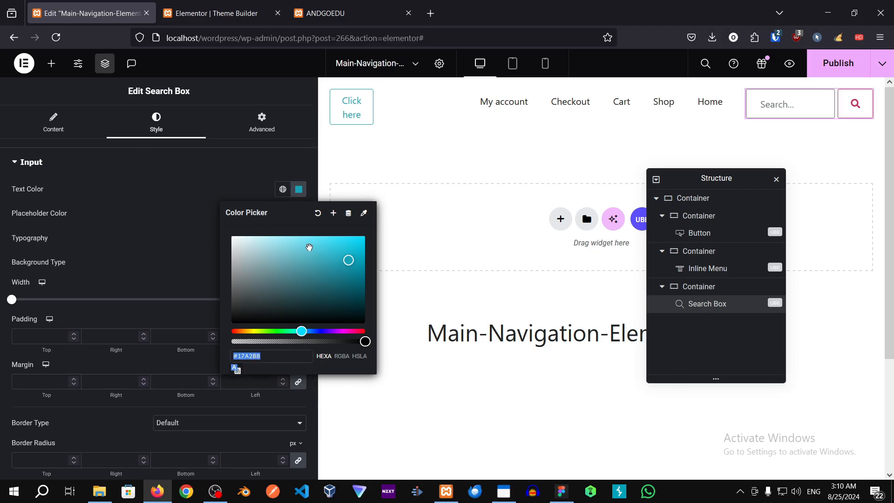
{"action": "left_click", "coordinate": [218, 169]}
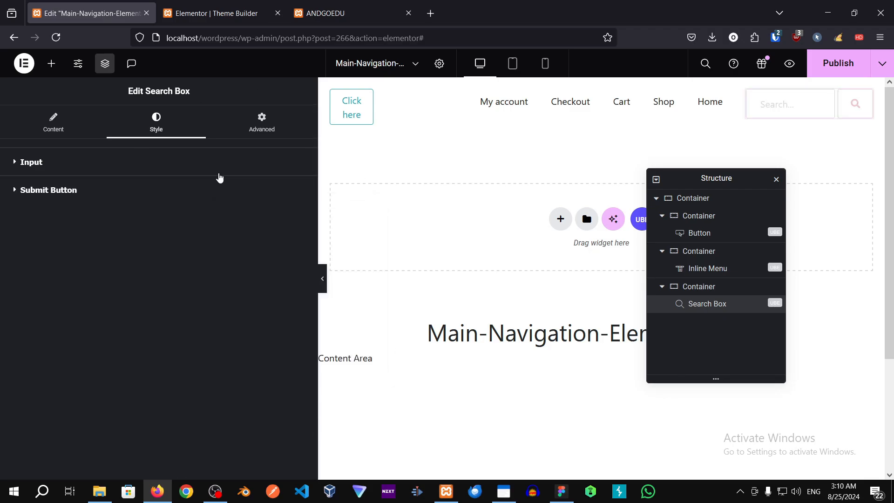
{"action": "left_click", "coordinate": [36, 166]}
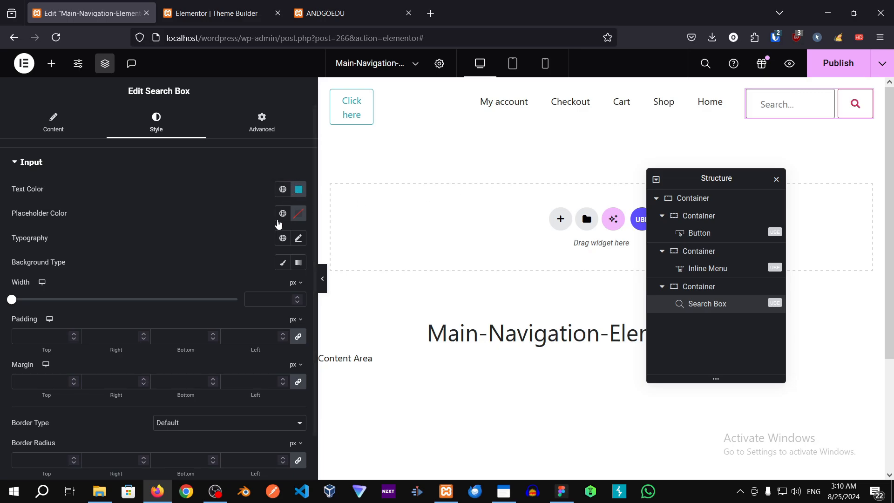
{"action": "left_click", "coordinate": [22, 166]}
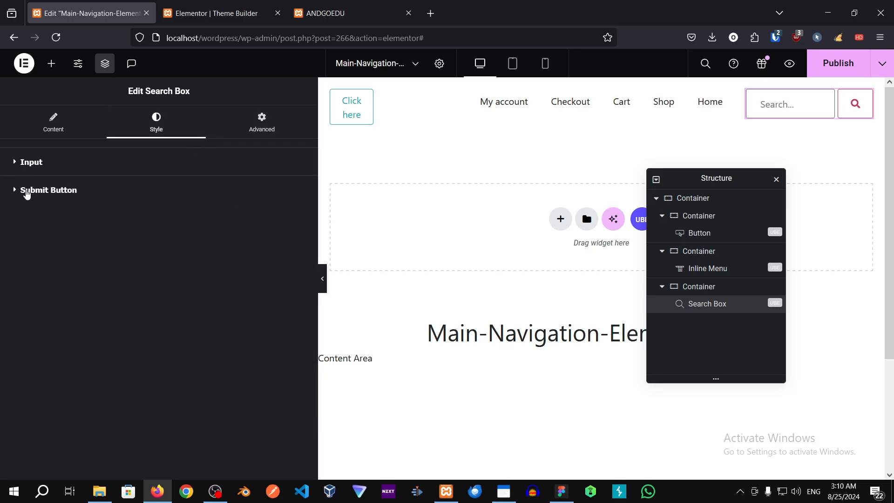
- Try the Accent global color for the text of the Search Box's submit button and replace it with Primary
{"action": "left_click", "coordinate": [31, 194]}
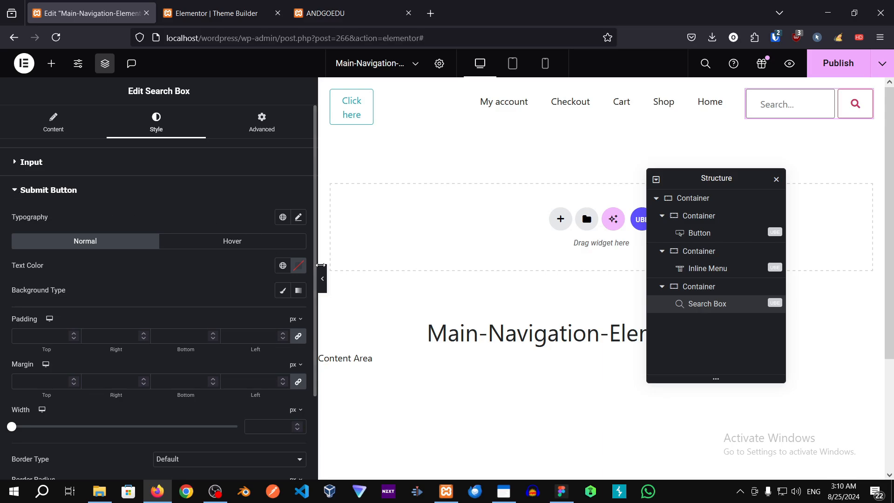
{"action": "left_click", "coordinate": [281, 269]}
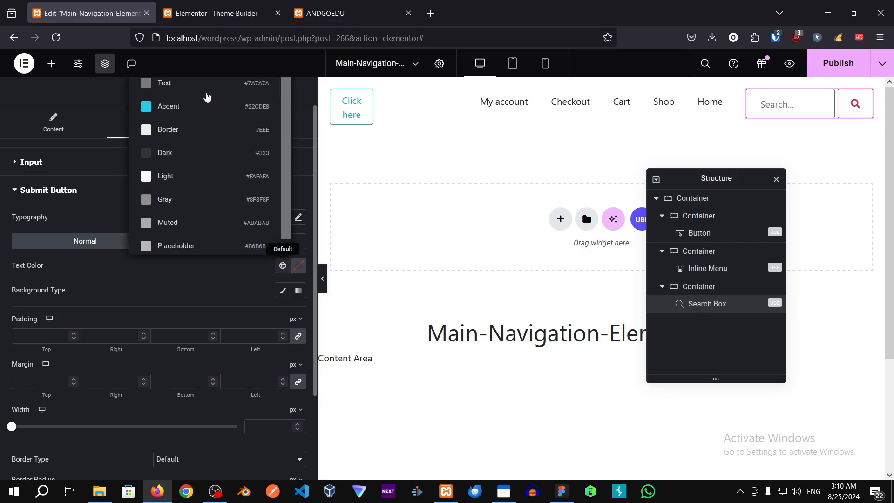
{"action": "scroll", "coordinate": [307, 148], "scroll_direction": "down", "scroll_amount": 1}
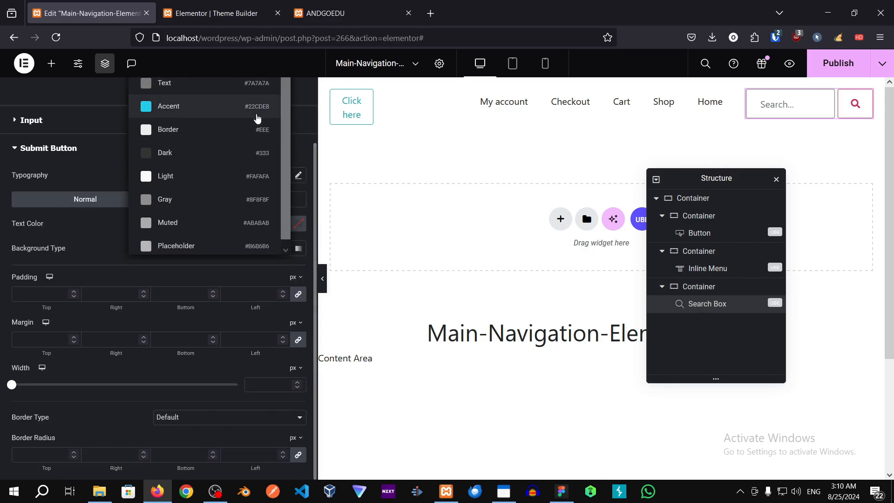
{"action": "left_click", "coordinate": [226, 111]}
{"action": "left_click", "coordinate": [283, 224]}
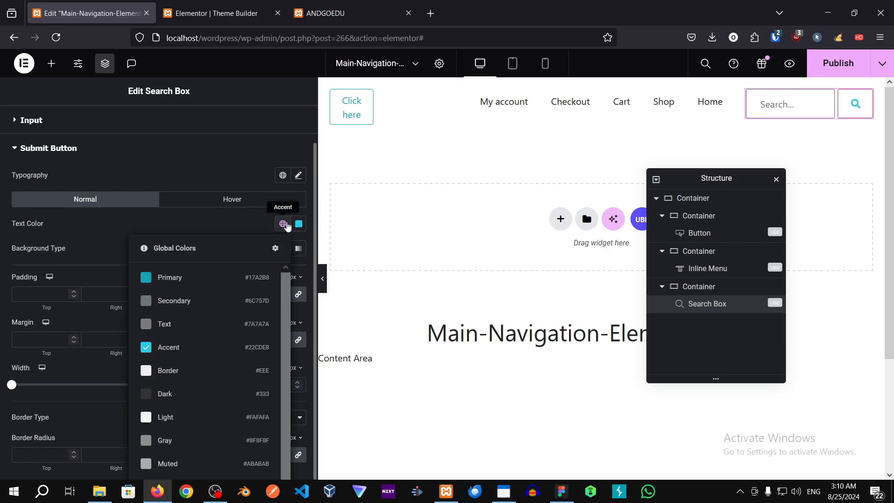
{"action": "left_click", "coordinate": [189, 275]}
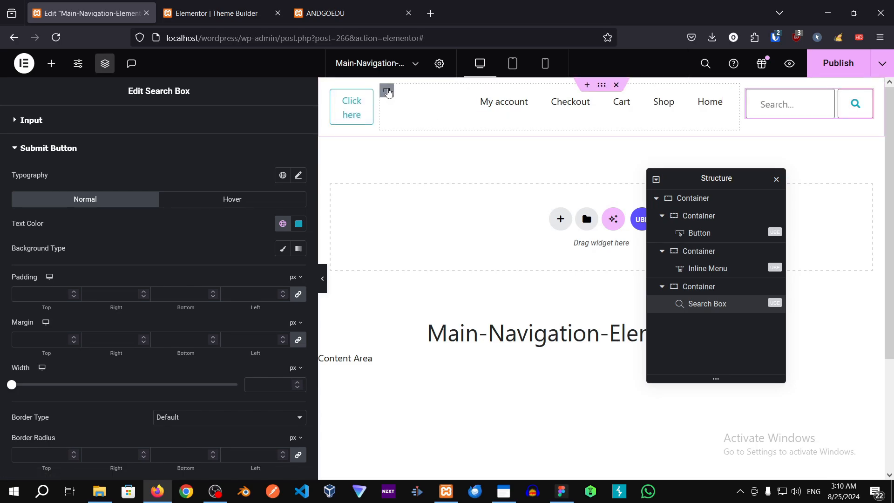
- Set the width of the container holding the Button widget to 15%
{"action": "left_click", "coordinate": [684, 218]}
{"action": "left_click", "coordinate": [298, 257]}
{"action": "left_click", "coordinate": [298, 257]}
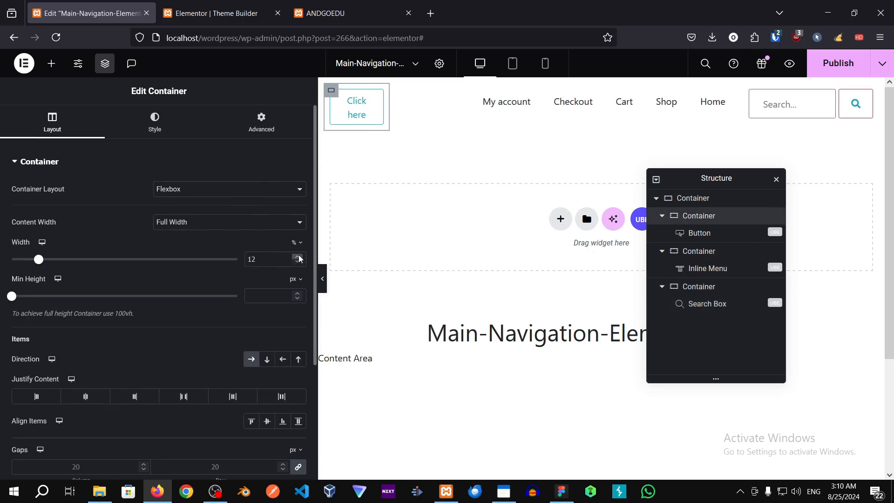
{"action": "left_click", "coordinate": [298, 257]}
{"action": "left_click", "coordinate": [298, 257]}
{"action": "left_click", "coordinate": [298, 257]}
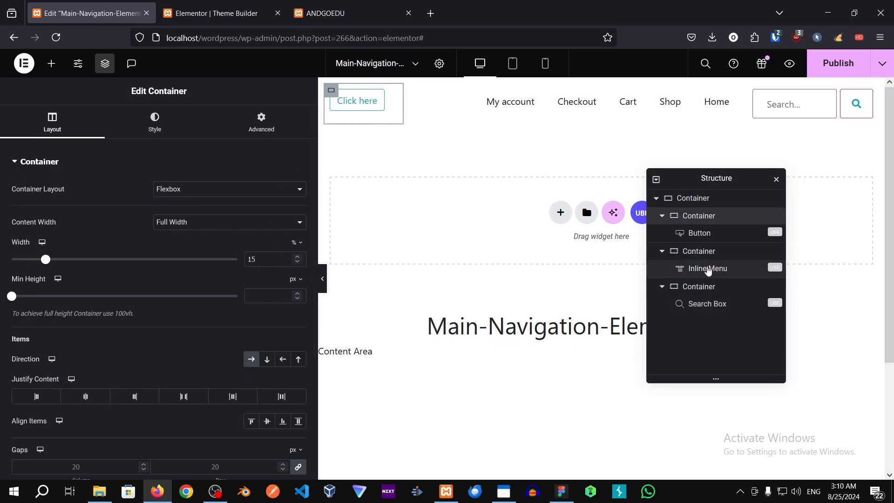
- Set the width of the container holding the Inline Menu to 60% and publish the header
{"action": "left_click", "coordinate": [725, 271]}
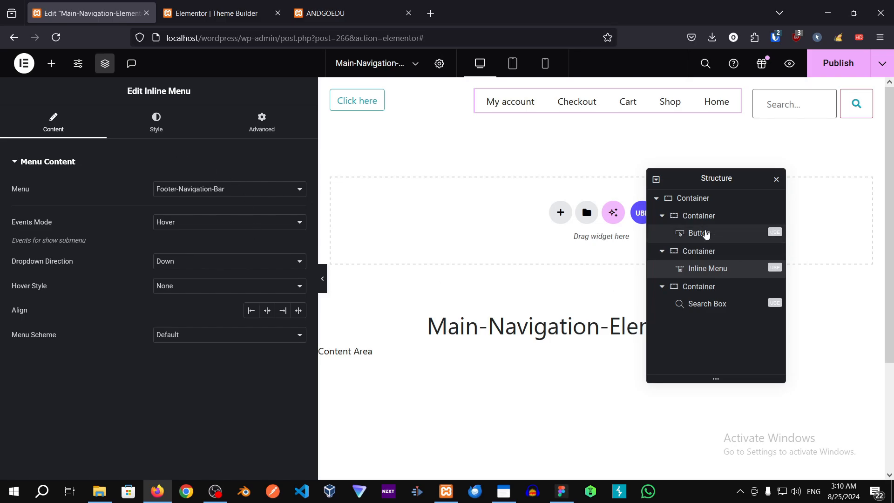
{"action": "left_click", "coordinate": [705, 224]}
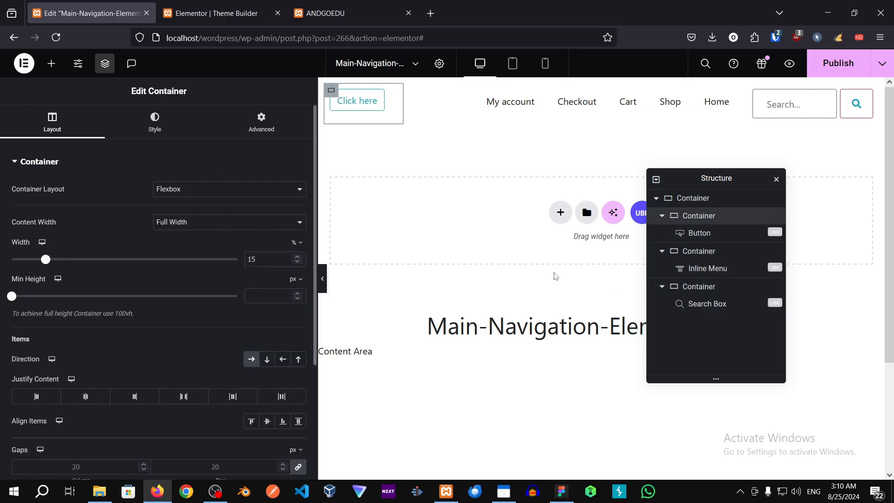
{"action": "left_click", "coordinate": [715, 258]}
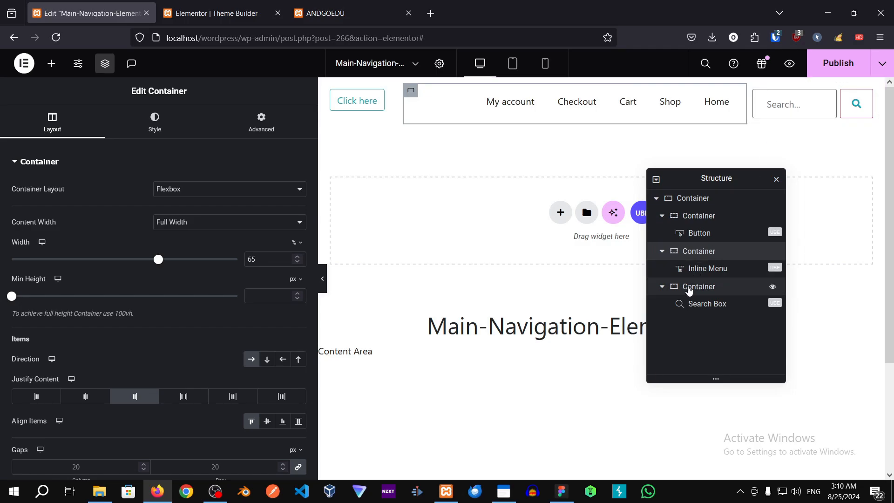
{"action": "left_click", "coordinate": [689, 288]}
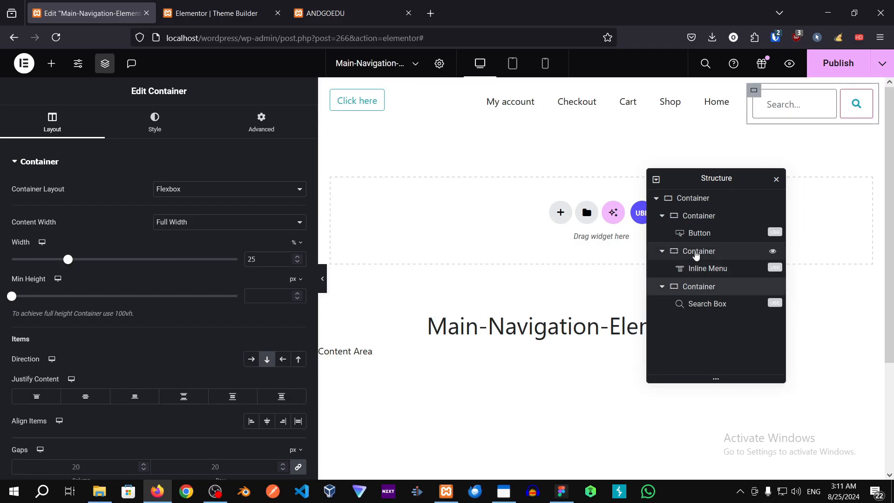
{"action": "left_click", "coordinate": [696, 252]}
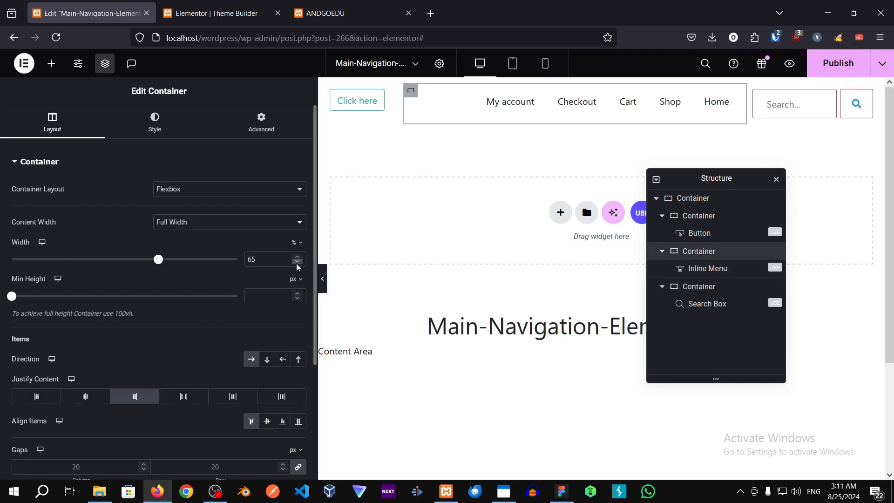
{"action": "left_click", "coordinate": [297, 263]}
{"action": "left_click", "coordinate": [297, 262]}
{"action": "left_click", "coordinate": [297, 262]}
{"action": "left_click", "coordinate": [297, 262]}
{"action": "left_click", "coordinate": [297, 263]}
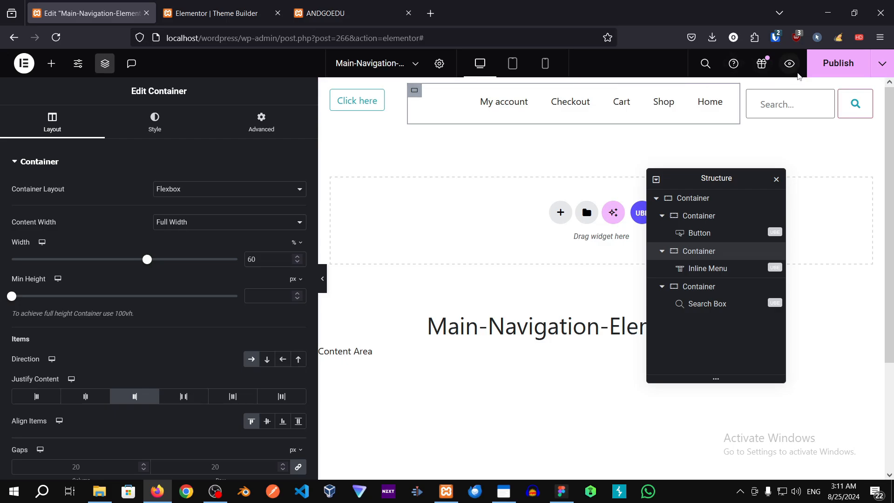
{"action": "left_click", "coordinate": [838, 64]}
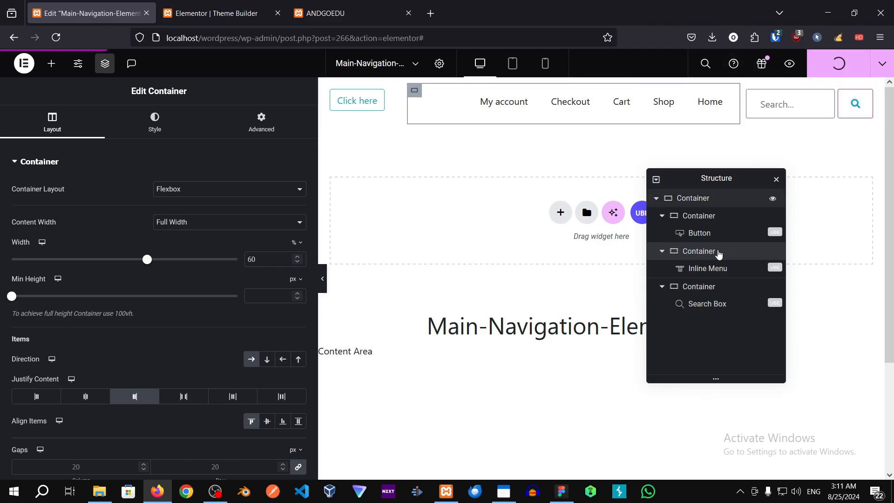
- Change the text color of the Search Box's input to the Dark global color, #333
{"action": "left_click", "coordinate": [696, 309]}
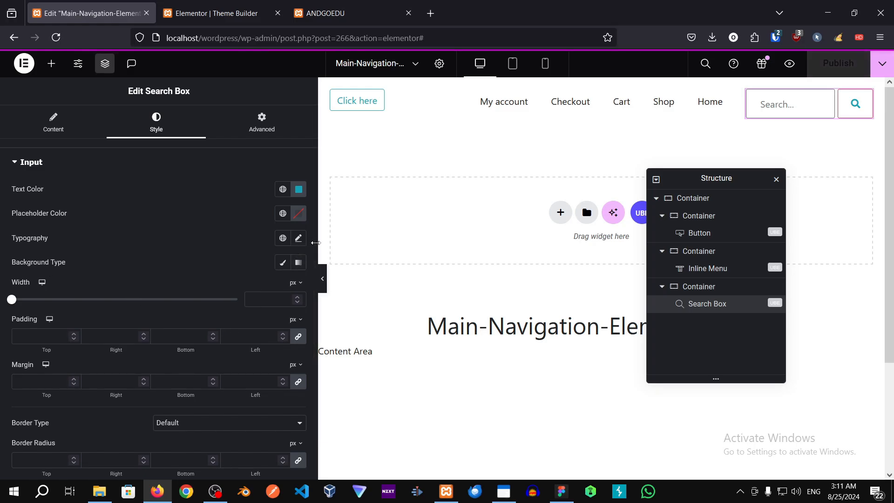
{"action": "left_click_drag", "start_coordinate": [313, 259], "coordinate": [371, 259]}
{"action": "scroll", "coordinate": [335, 342], "scroll_direction": "down", "scroll_amount": 2}
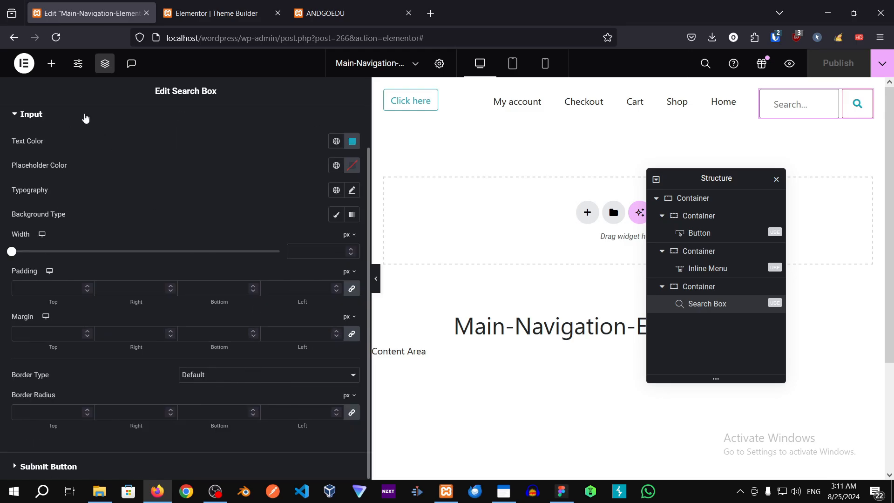
{"action": "left_click", "coordinate": [34, 113]}
{"action": "left_click", "coordinate": [34, 114]}
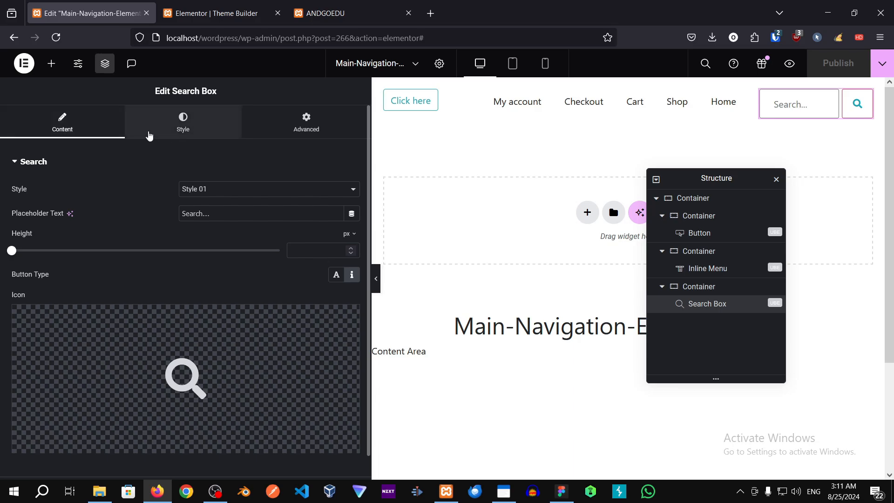
{"action": "left_click", "coordinate": [146, 123]}
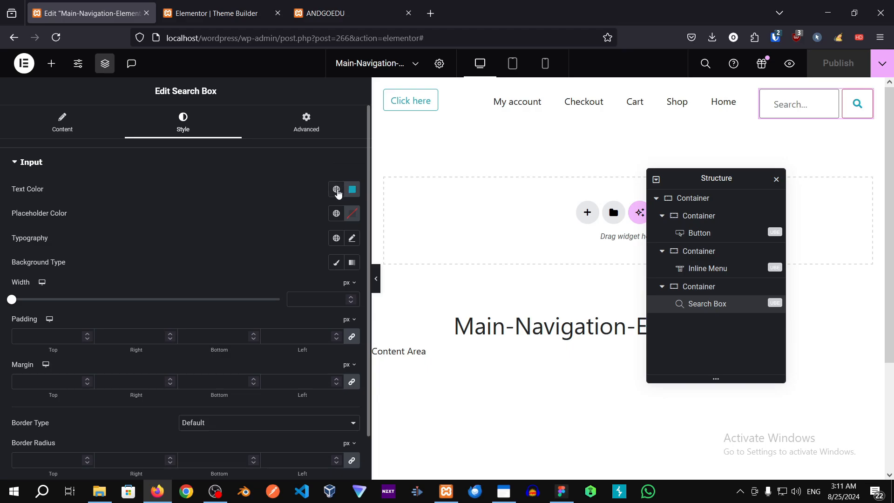
{"action": "left_click", "coordinate": [337, 189]}
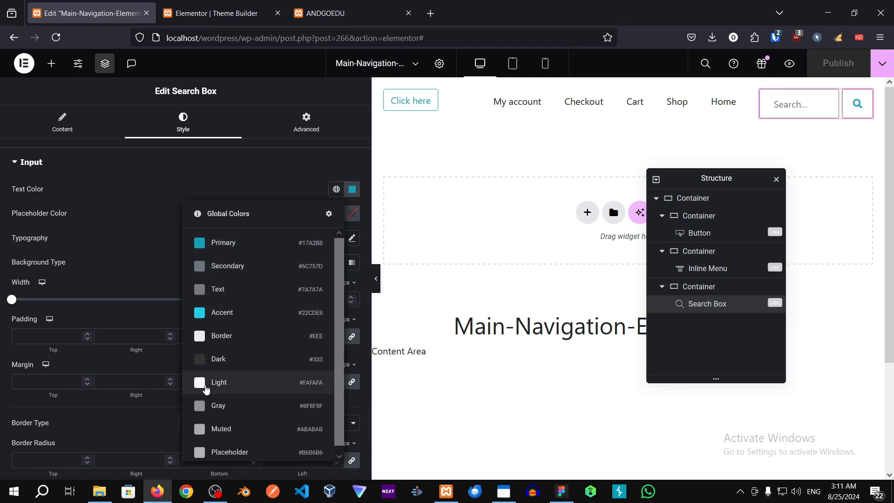
{"action": "left_click", "coordinate": [235, 366]}
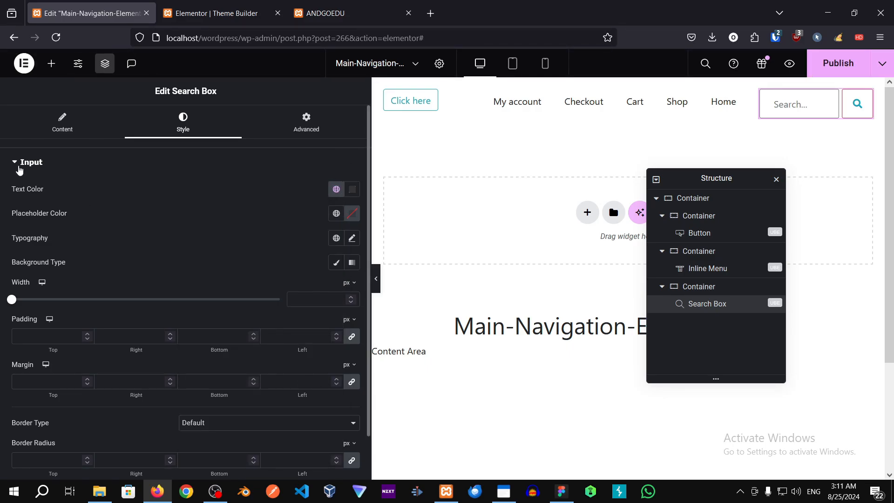
- Test the input's text color by entering "tsd" in the header's search field and clearing it
{"action": "left_click", "coordinate": [30, 164]}
{"action": "left_click", "coordinate": [791, 104]}
{"action": "type", "text": "t"}
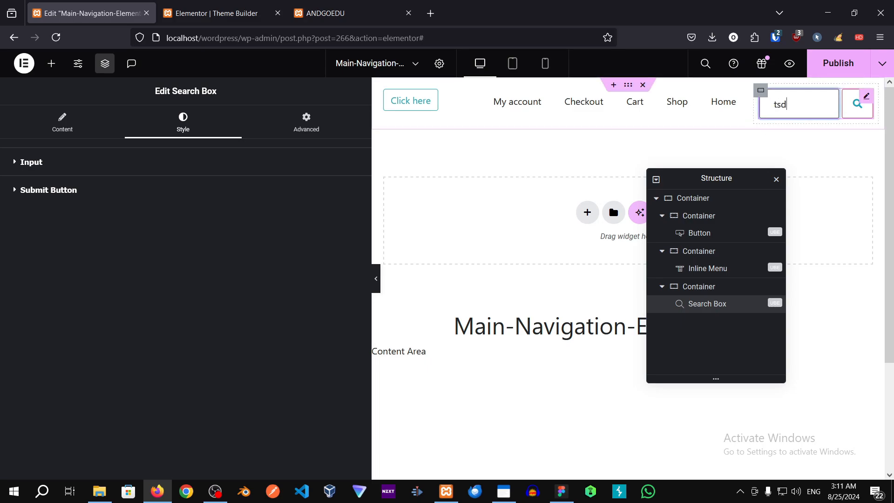
{"action": "type", "text": "sd"}
{"action": "key", "text": "BackSpace"}
{"action": "key", "text": "BackSpace"}
{"action": "key", "text": "BackSpace"}
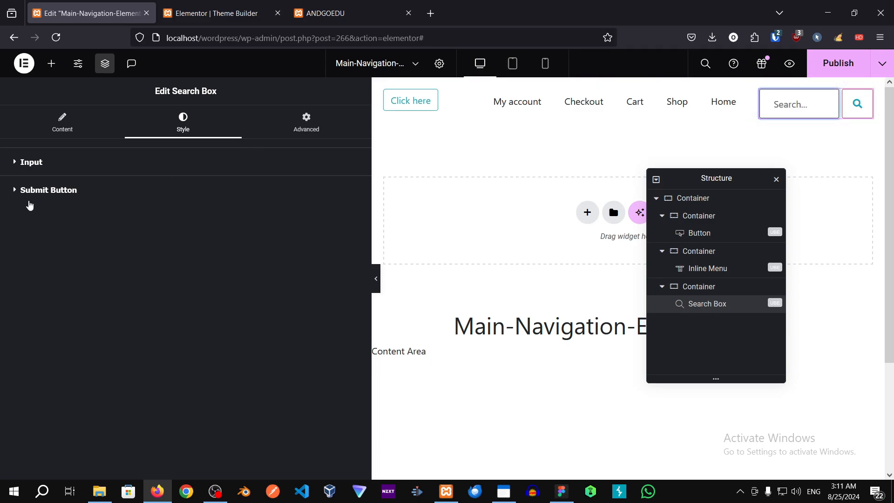
- Try the Classic background type on the Search Box's submit button and remove it again
{"action": "left_click", "coordinate": [15, 194]}
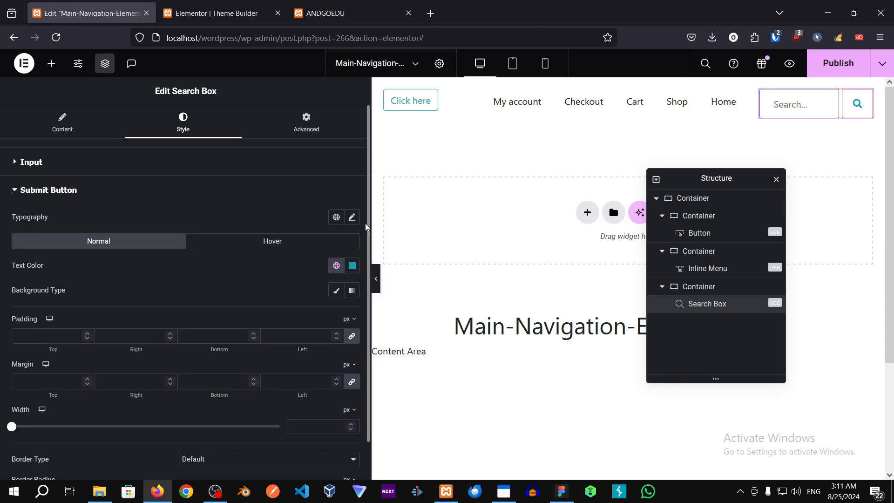
{"action": "scroll", "coordinate": [367, 227], "scroll_direction": "down", "scroll_amount": 1}
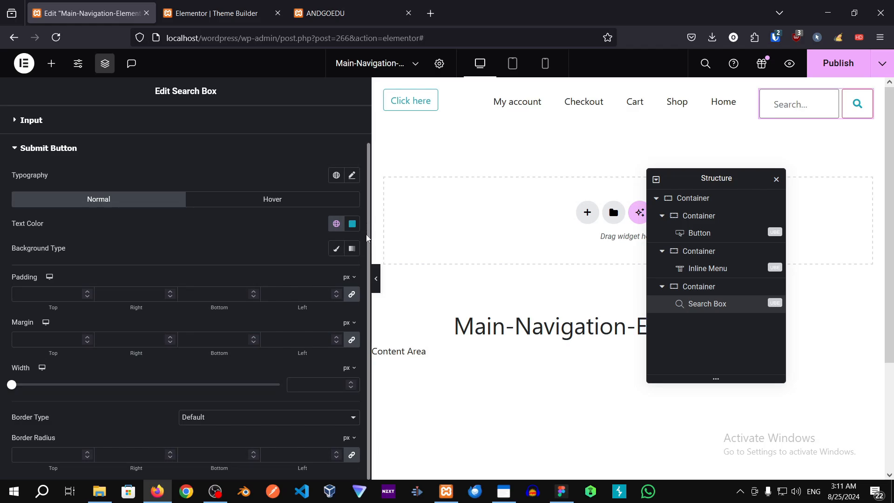
{"action": "scroll", "coordinate": [259, 419], "scroll_direction": "up", "scroll_amount": 1}
{"action": "scroll", "coordinate": [265, 427], "scroll_direction": "down", "scroll_amount": 1}
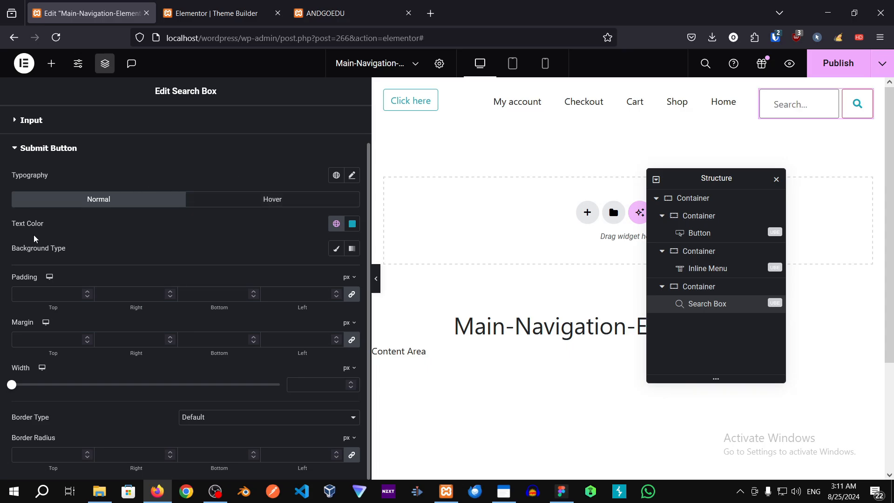
{"action": "scroll", "coordinate": [34, 239], "scroll_direction": "up", "scroll_amount": 1}
{"action": "scroll", "coordinate": [212, 345], "scroll_direction": "down", "scroll_amount": 1}
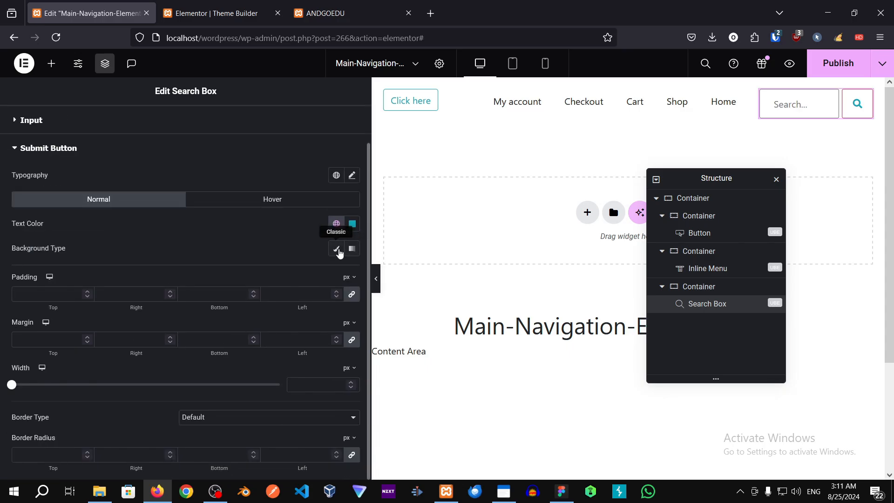
{"action": "left_click", "coordinate": [336, 249]}
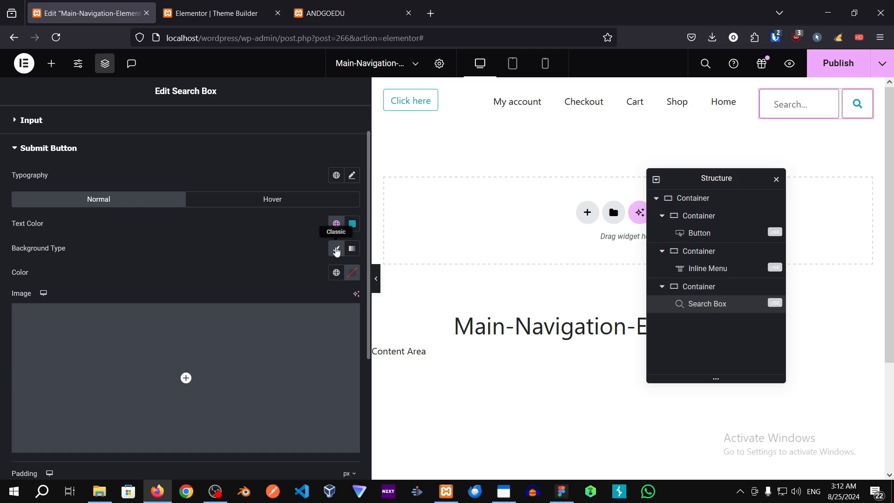
{"action": "left_click", "coordinate": [336, 249]}
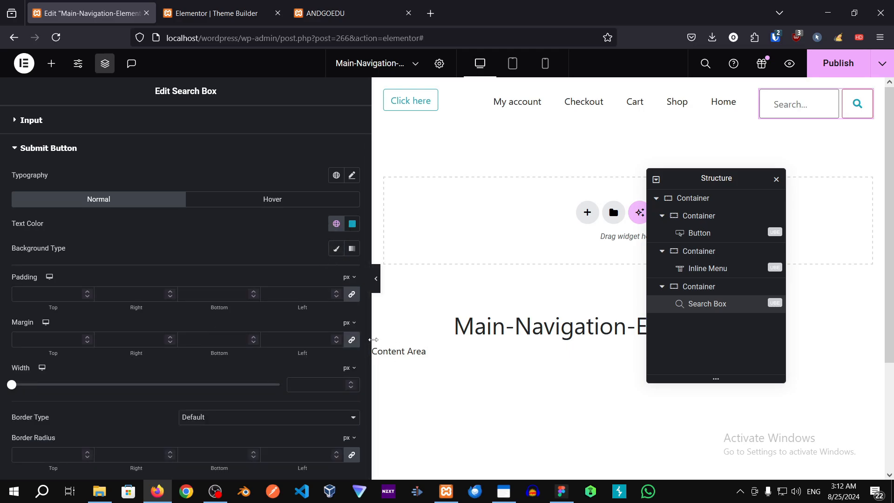
- Enable Ajax search for the Search Box widget
{"action": "left_click_drag", "start_coordinate": [377, 339], "coordinate": [463, 339]}
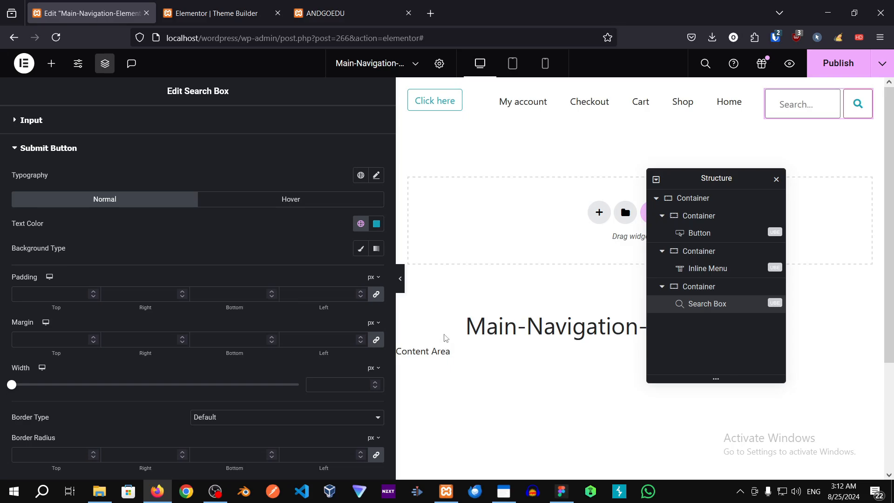
{"action": "scroll", "coordinate": [269, 235], "scroll_direction": "up", "scroll_amount": 1}
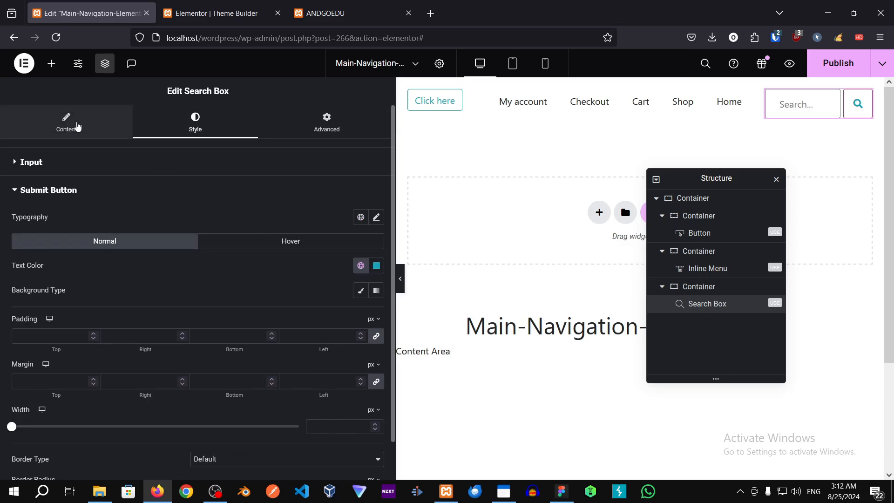
{"action": "left_click", "coordinate": [82, 126]}
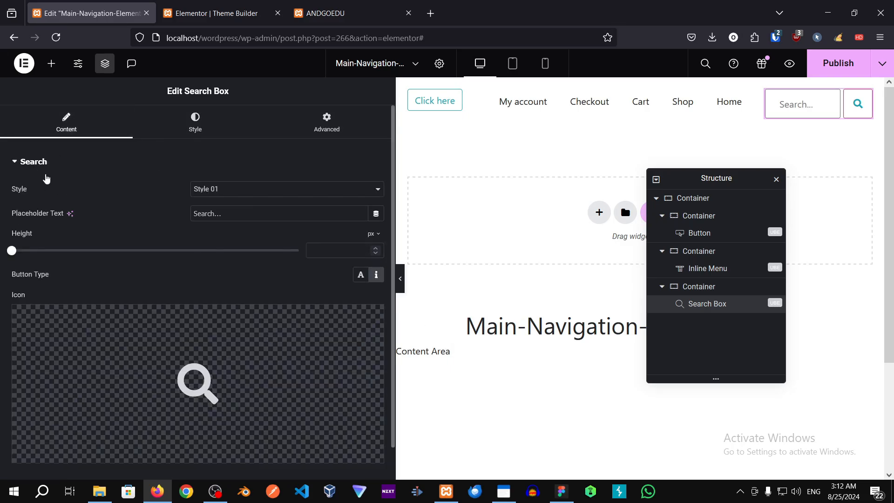
{"action": "scroll", "coordinate": [303, 251], "scroll_direction": "down", "scroll_amount": 1}
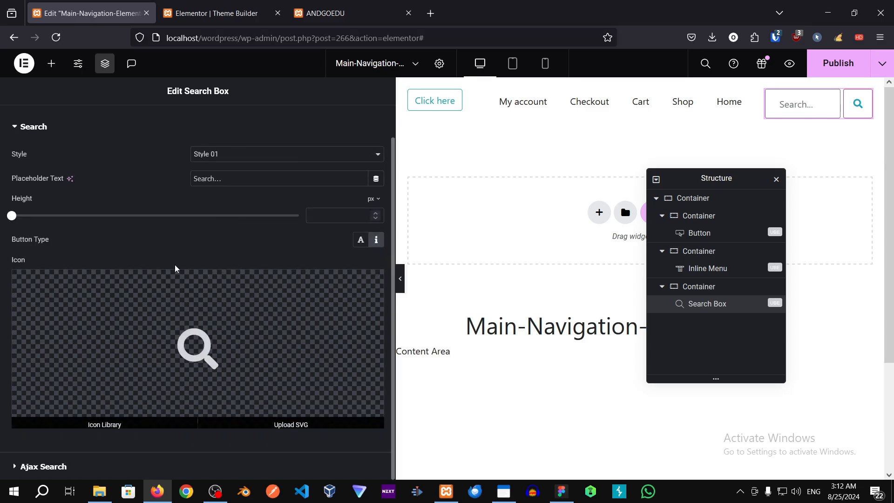
{"action": "left_click", "coordinate": [39, 132]}
{"action": "left_click", "coordinate": [31, 193]}
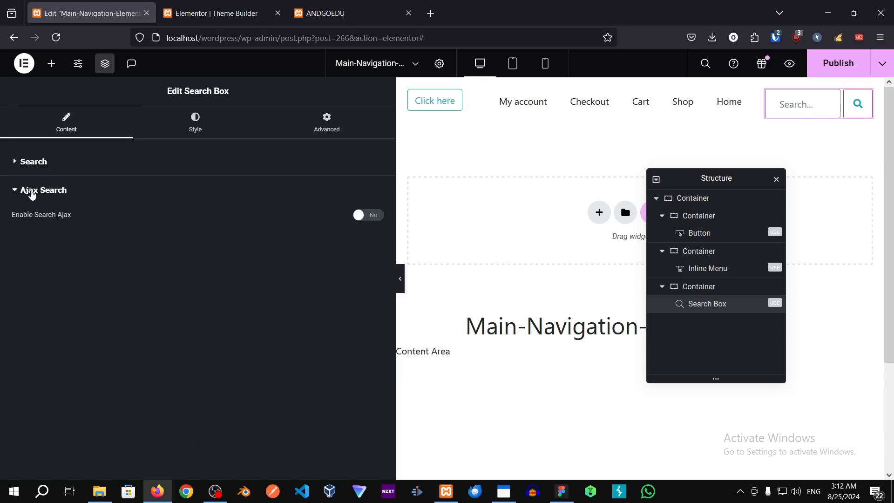
{"action": "left_click", "coordinate": [367, 202]}
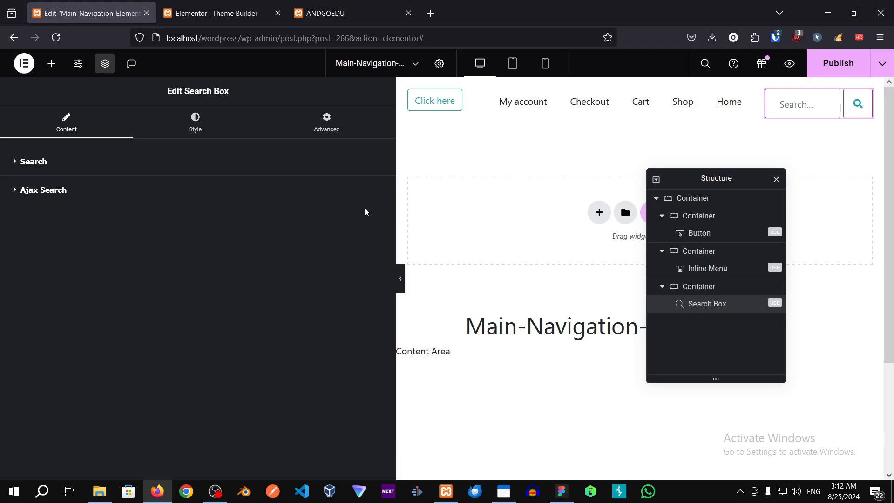
{"action": "left_click", "coordinate": [56, 193]}
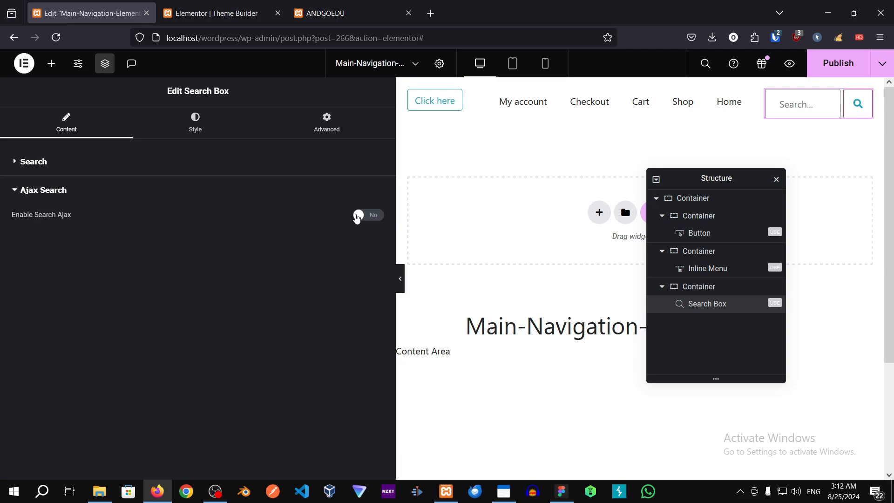
{"action": "left_click", "coordinate": [357, 216]}
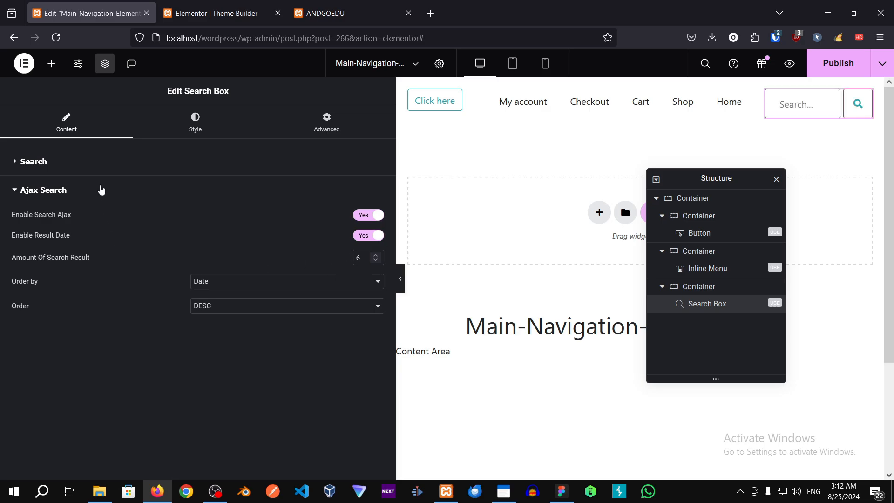
- Give the Search Box's submit button a solid border of width 1 px in the Primary global color, #17A2B8
{"action": "left_click", "coordinate": [192, 123]}
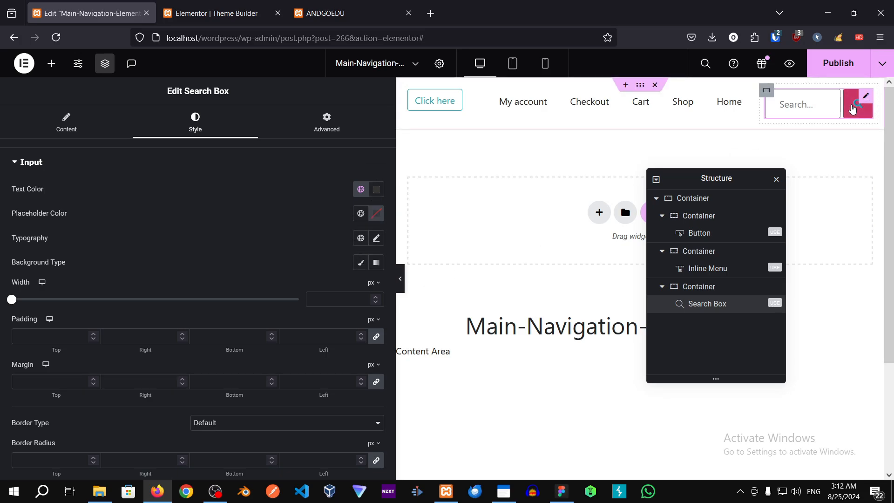
{"action": "scroll", "coordinate": [203, 416], "scroll_direction": "down", "scroll_amount": 2}
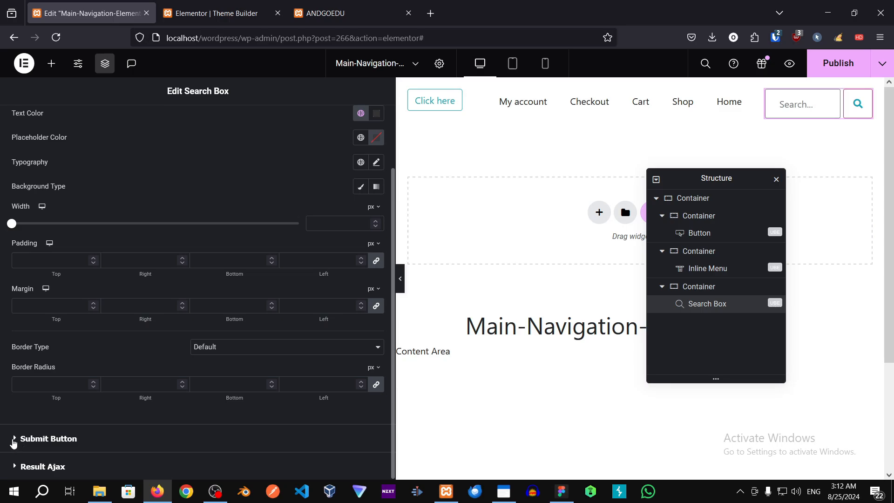
{"action": "left_click", "coordinate": [15, 440]}
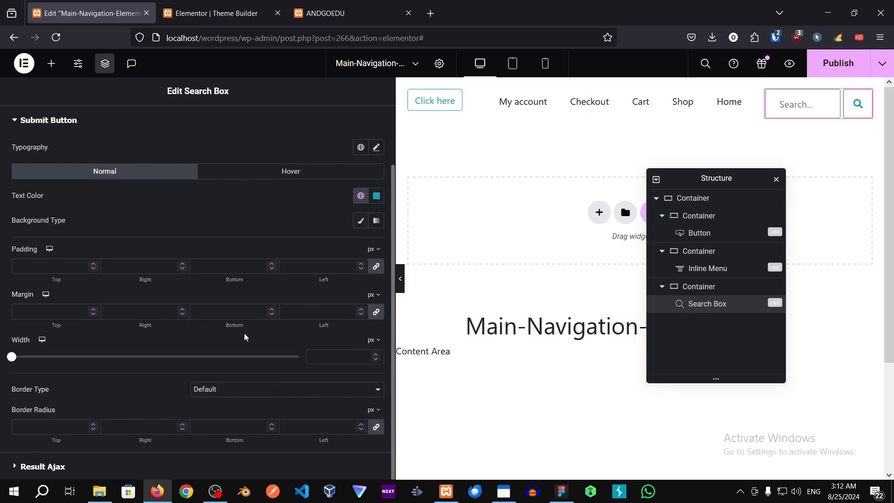
{"action": "left_click", "coordinate": [223, 391]}
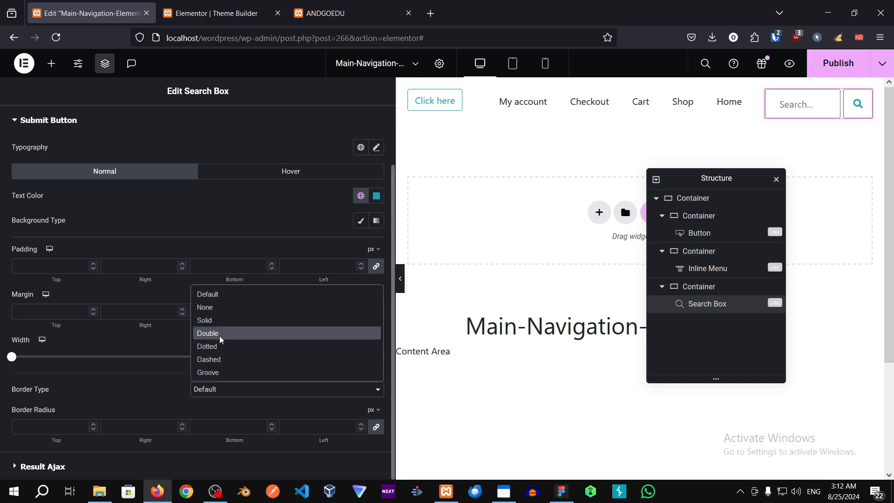
{"action": "left_click", "coordinate": [213, 320]}
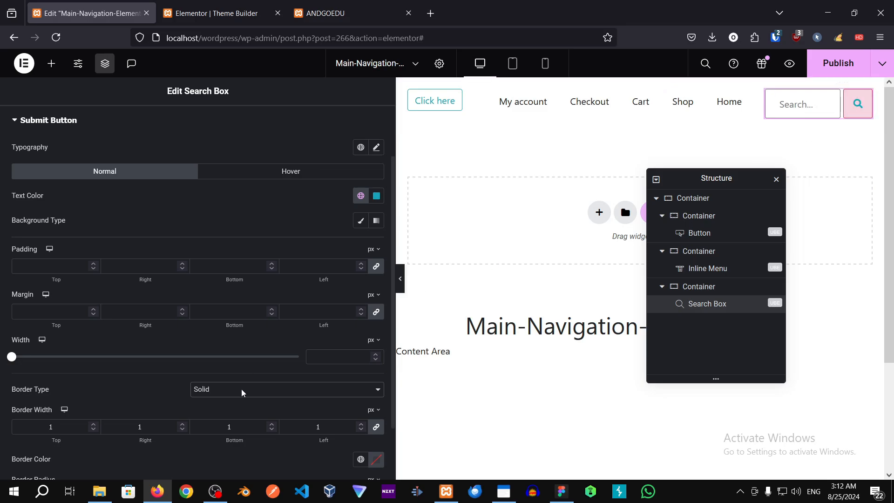
{"action": "scroll", "coordinate": [230, 445], "scroll_direction": "down", "scroll_amount": 2}
{"action": "left_click", "coordinate": [361, 390]}
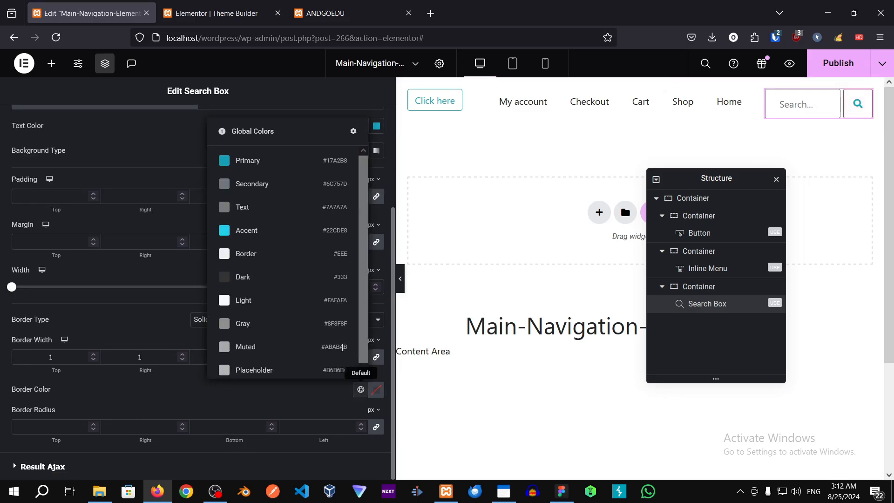
{"action": "left_click", "coordinate": [264, 162]}
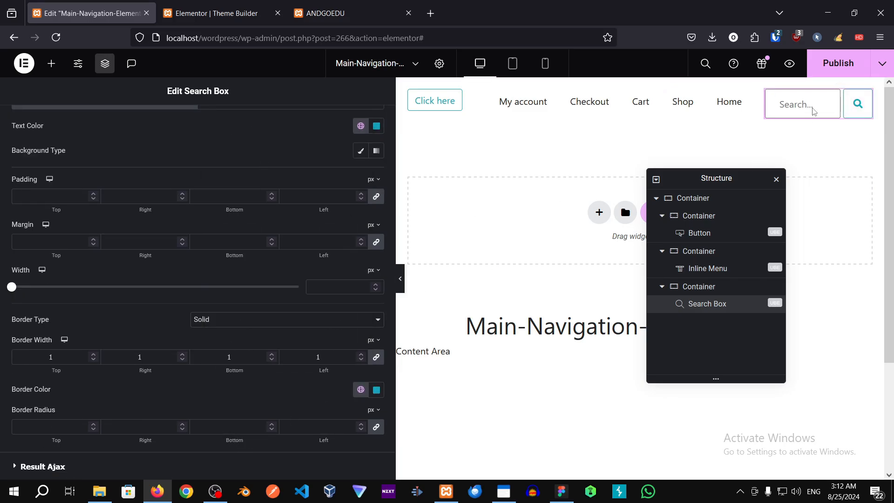
- Set the submit button's hover text color to Accent, #22CDE8, and give its hover state a Classic background in Accent
{"action": "scroll", "coordinate": [168, 182], "scroll_direction": "up", "scroll_amount": 3}
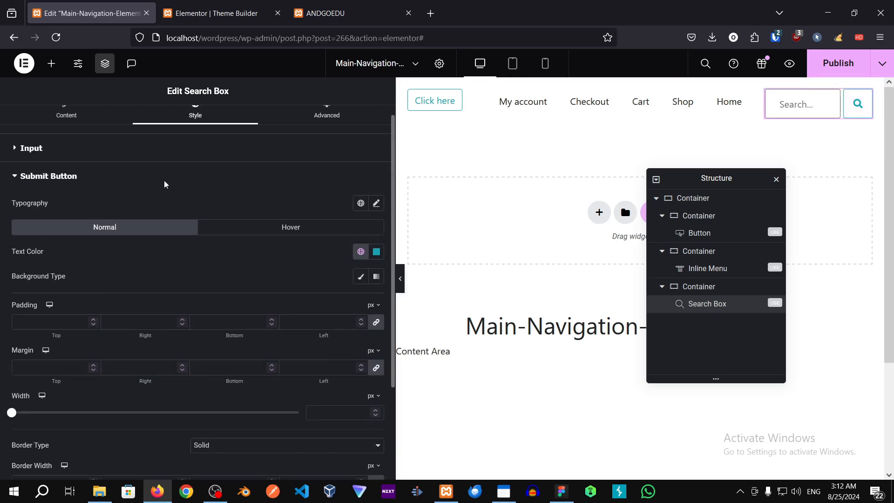
{"action": "left_click", "coordinate": [263, 244]}
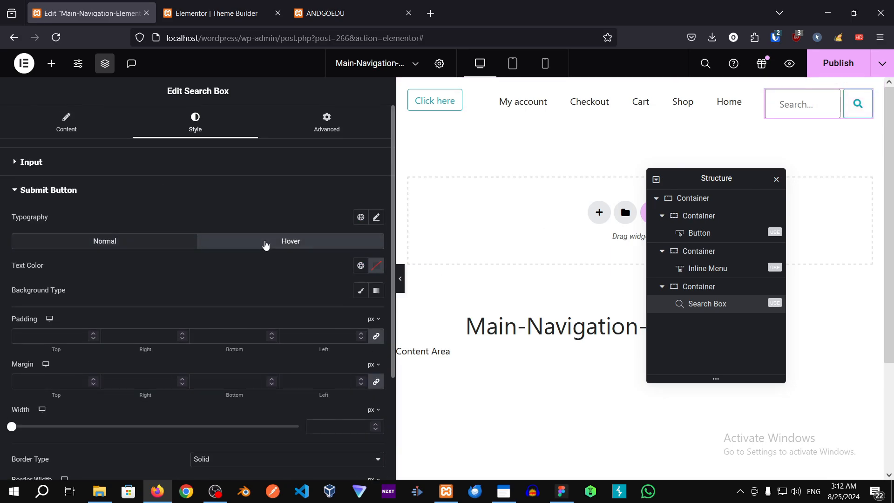
{"action": "left_click", "coordinate": [361, 265]}
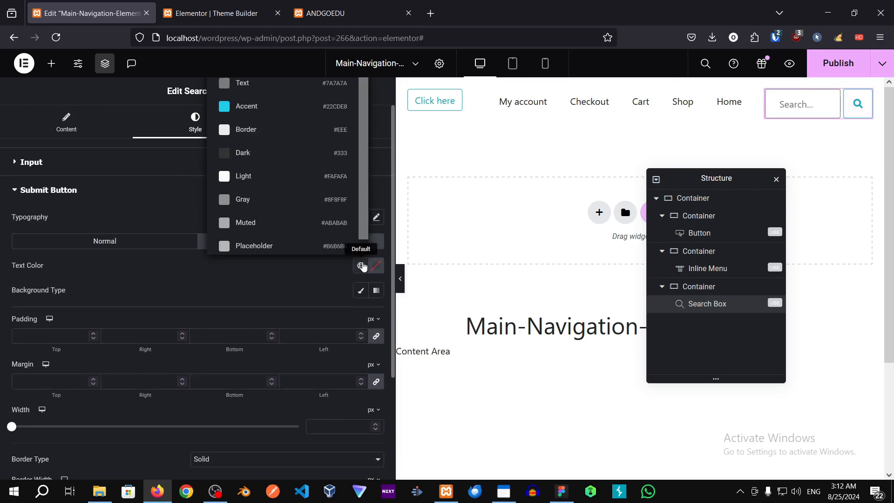
{"action": "left_click", "coordinate": [270, 106]}
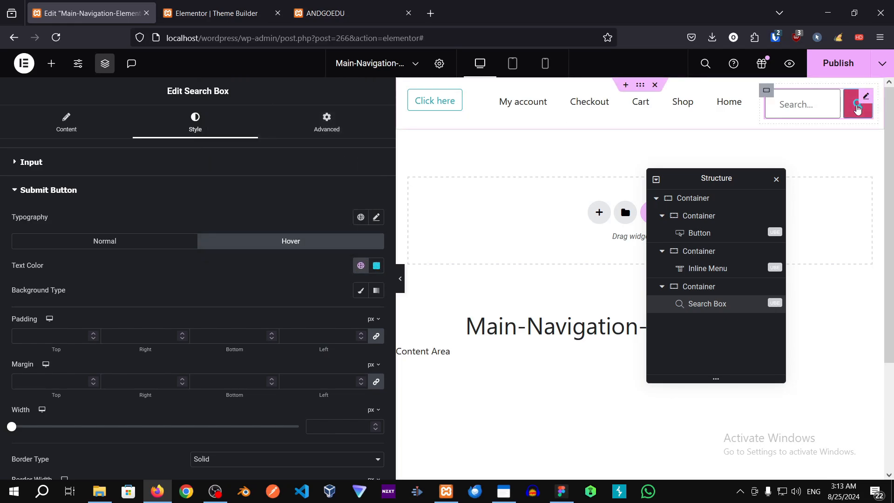
{"action": "left_click", "coordinate": [361, 292]}
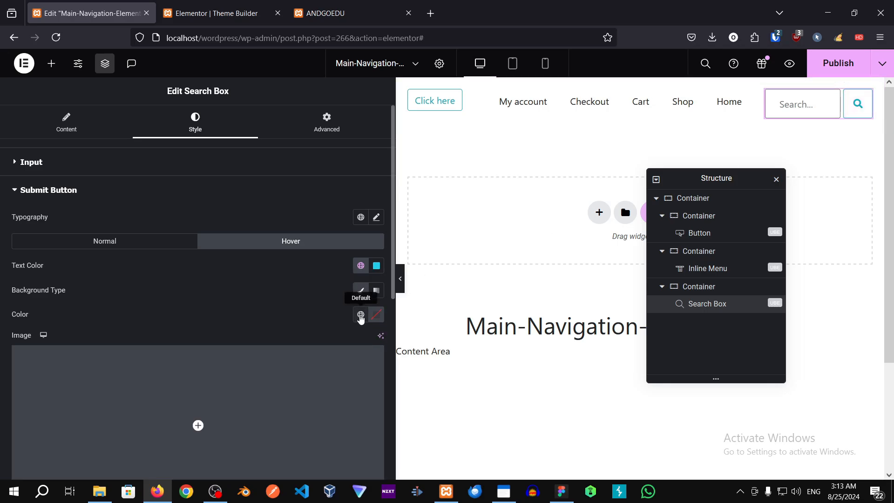
{"action": "left_click", "coordinate": [360, 315]}
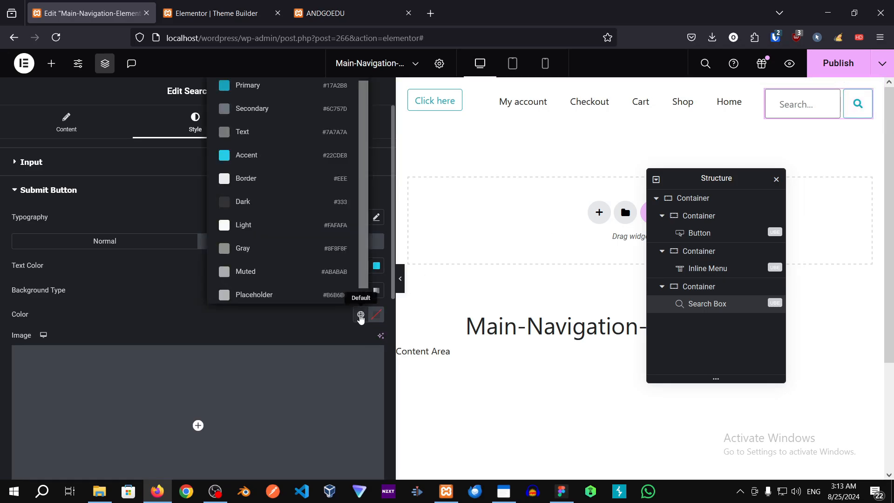
{"action": "left_click", "coordinate": [256, 153]}
- Change the submit button's hover text color to Light, #FAFAFA, and its hover background color to Primary, #17A2B8
{"action": "left_click", "coordinate": [360, 265]}
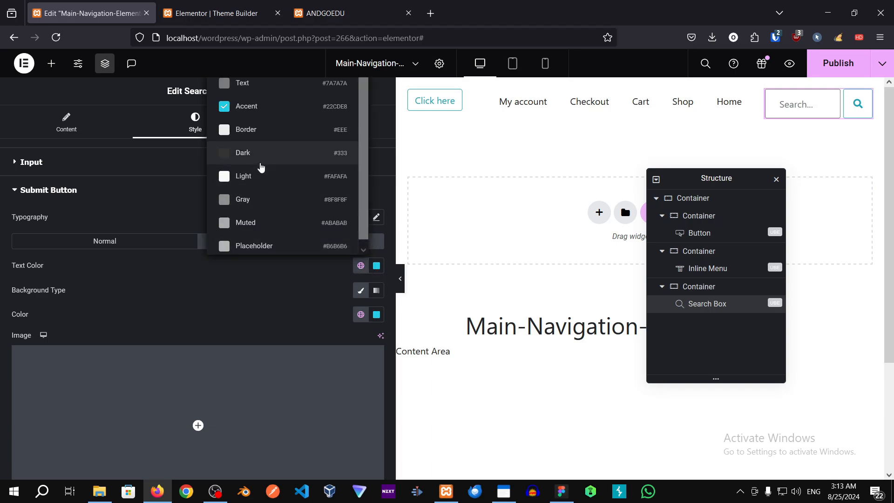
{"action": "left_click", "coordinate": [239, 176]}
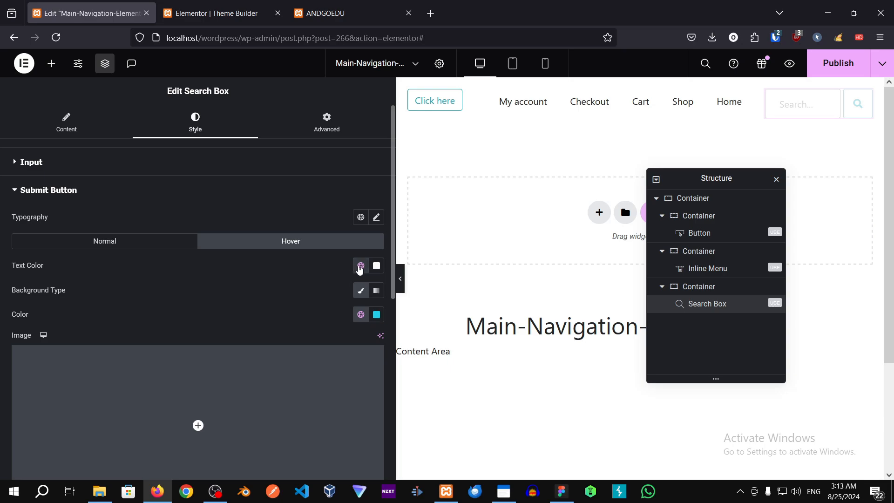
{"action": "left_click", "coordinate": [361, 314]}
{"action": "left_click", "coordinate": [267, 92]}
{"action": "left_click", "coordinate": [361, 265]}
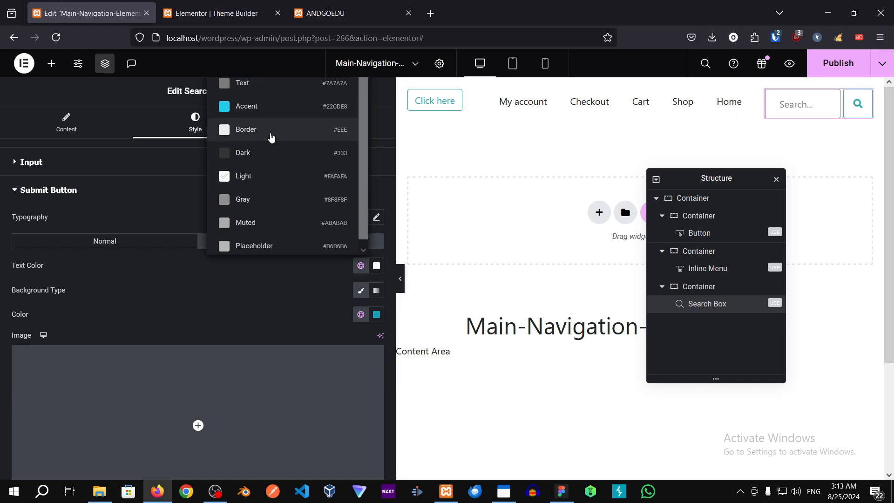
{"action": "left_click", "coordinate": [254, 176]}
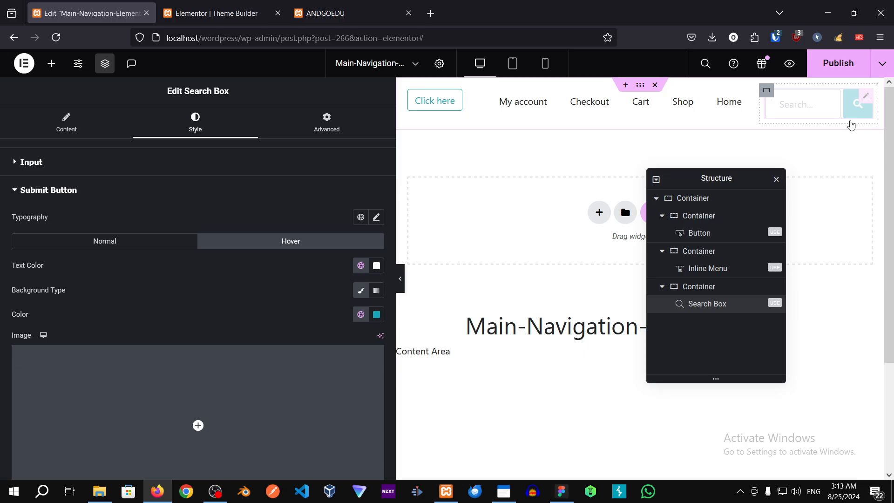
- Change the submit button's border color to the Dark global color, #333
{"action": "scroll", "coordinate": [260, 303], "scroll_direction": "down", "scroll_amount": 5}
{"action": "scroll", "coordinate": [217, 354], "scroll_direction": "down", "scroll_amount": 1}
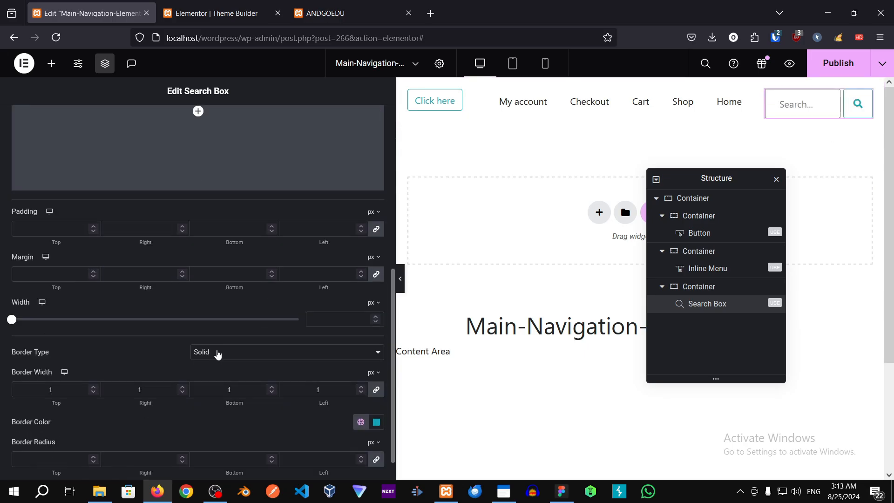
{"action": "scroll", "coordinate": [217, 354], "scroll_direction": "down", "scroll_amount": 1}
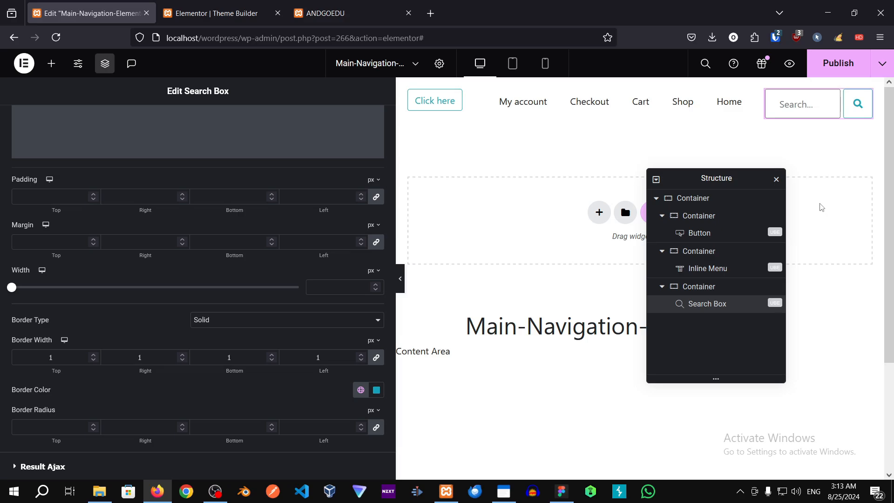
{"action": "left_click", "coordinate": [361, 391]}
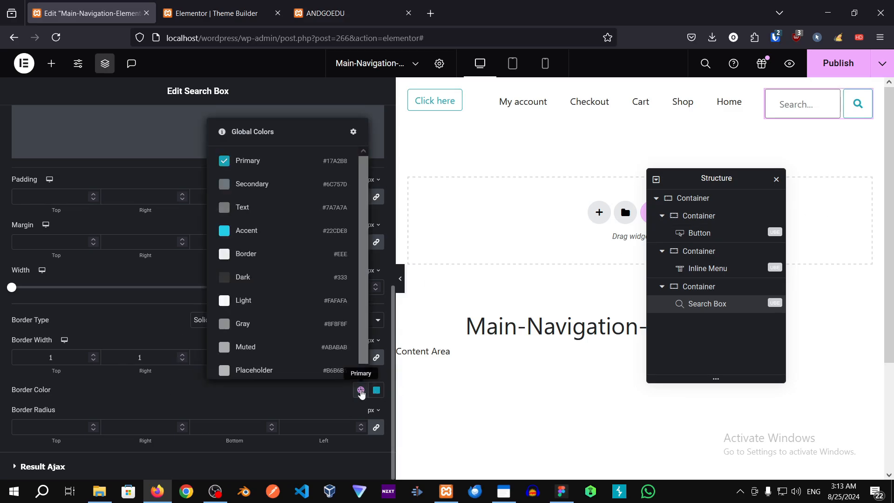
{"action": "left_click", "coordinate": [224, 330]}
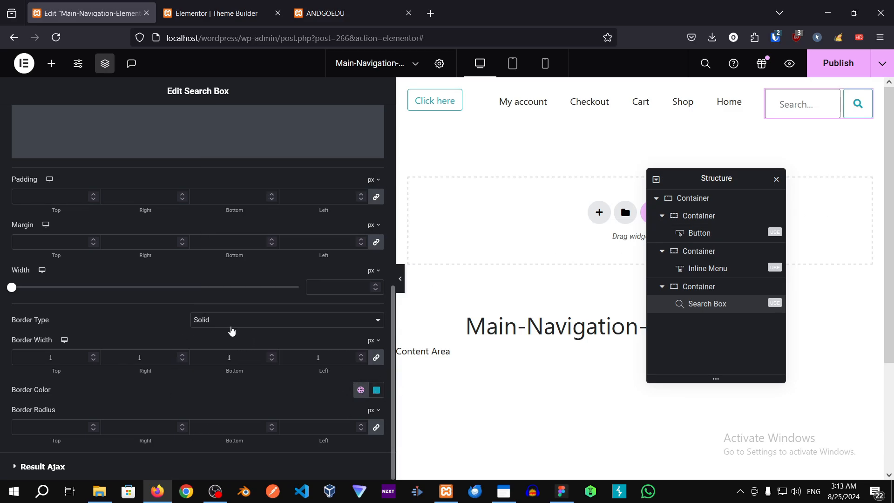
{"action": "scroll", "coordinate": [283, 308], "scroll_direction": "up", "scroll_amount": 3}
{"action": "scroll", "coordinate": [283, 308], "scroll_direction": "down", "scroll_amount": 3}
{"action": "left_click", "coordinate": [360, 390]}
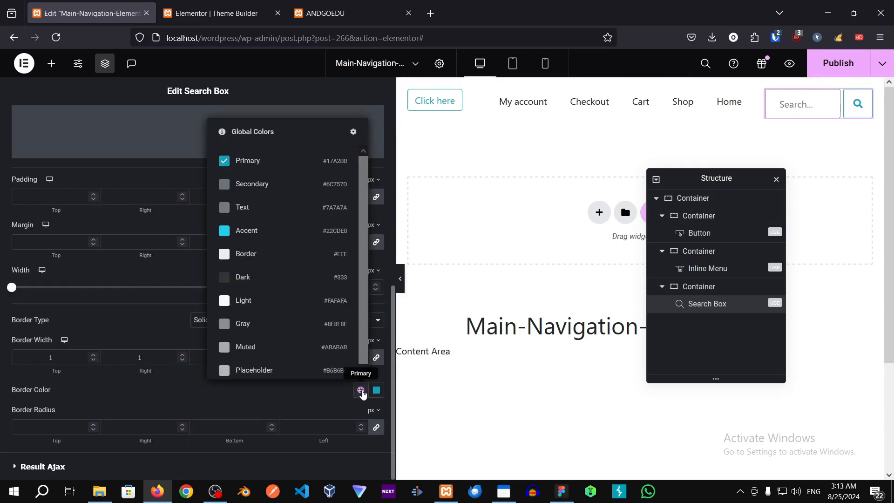
{"action": "left_click", "coordinate": [238, 279]}
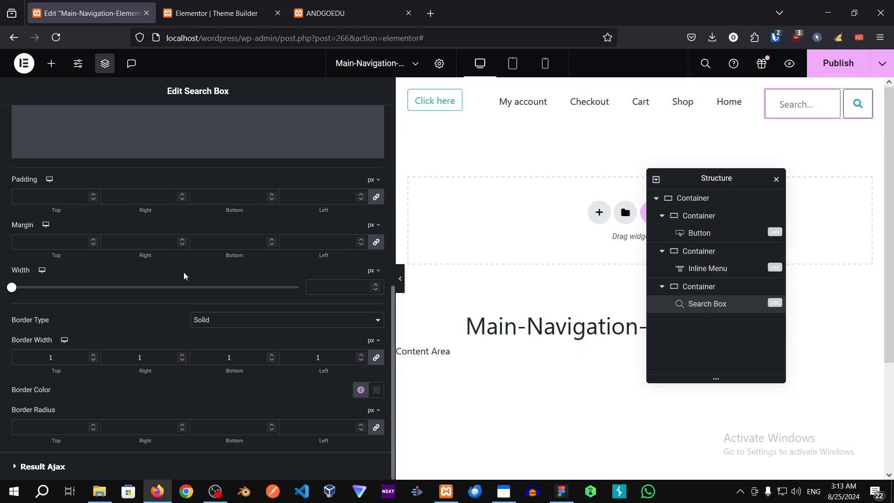
- Try the Accent global color, #22CDE8, on the submit button's border and switch it back to Dark, #333
{"action": "scroll", "coordinate": [241, 272], "scroll_direction": "up", "scroll_amount": 5}
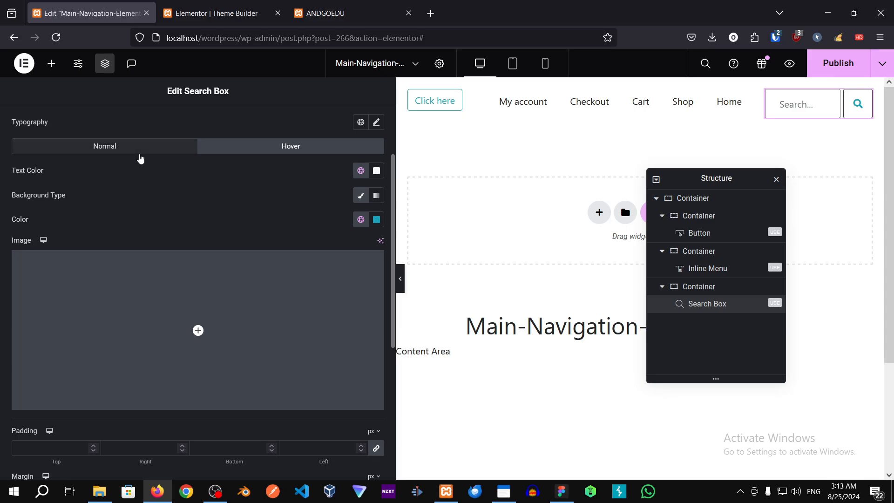
{"action": "scroll", "coordinate": [247, 241], "scroll_direction": "down", "scroll_amount": 5}
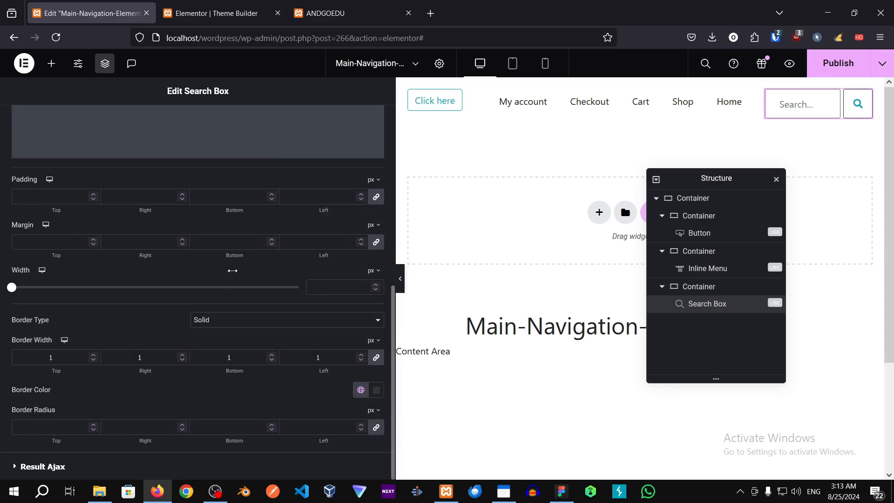
{"action": "left_click", "coordinate": [360, 391]}
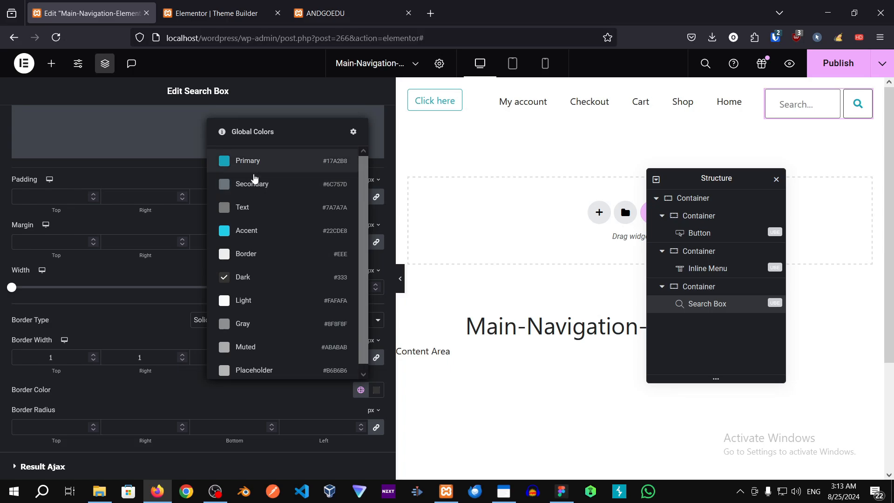
{"action": "left_click", "coordinate": [251, 231]}
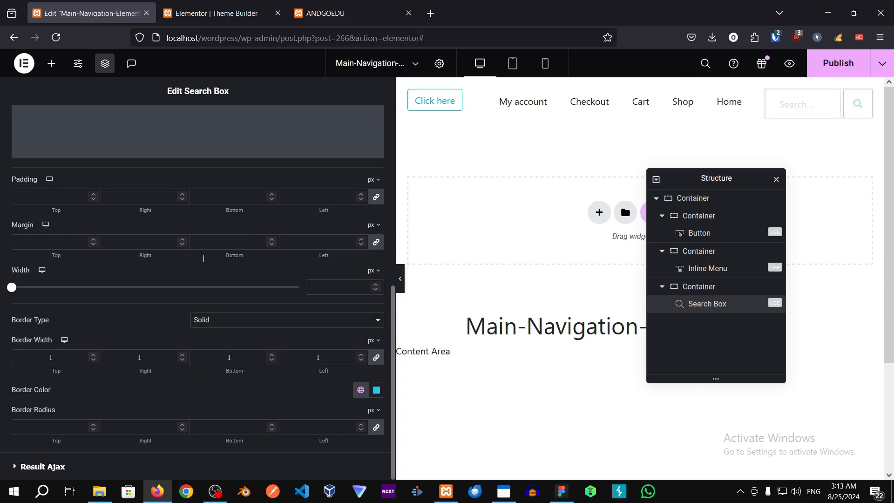
{"action": "scroll", "coordinate": [203, 258], "scroll_direction": "up", "scroll_amount": 6}
{"action": "left_click", "coordinate": [113, 241]}
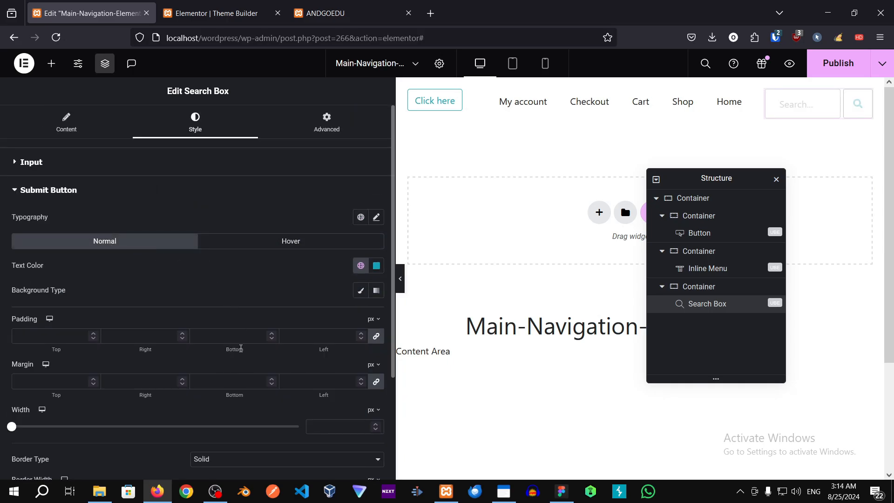
{"action": "scroll", "coordinate": [241, 348], "scroll_direction": "down", "scroll_amount": 3}
{"action": "left_click", "coordinate": [360, 390]}
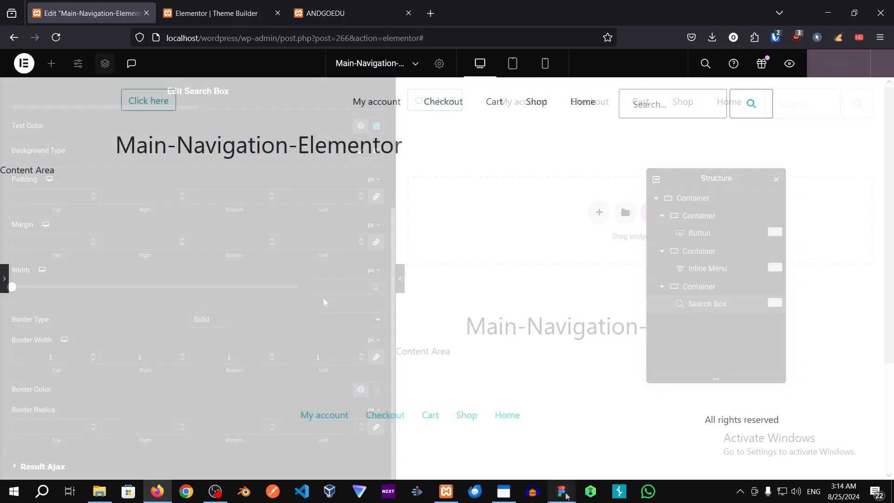
- Switch to the Figma design file, maximize it and examine the navbar in the desktop and mobile mockups
{"action": "left_click", "coordinate": [565, 494]}
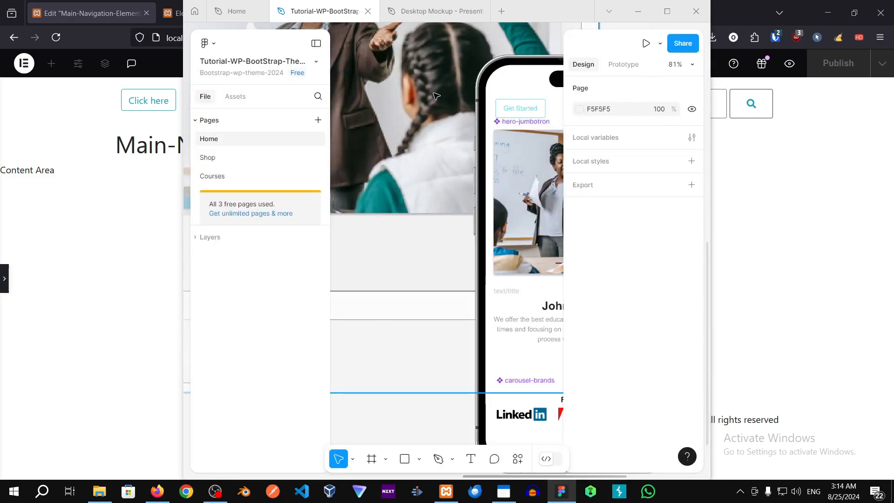
{"action": "scroll", "coordinate": [416, 122], "scroll_direction": "down", "scroll_amount": 5}
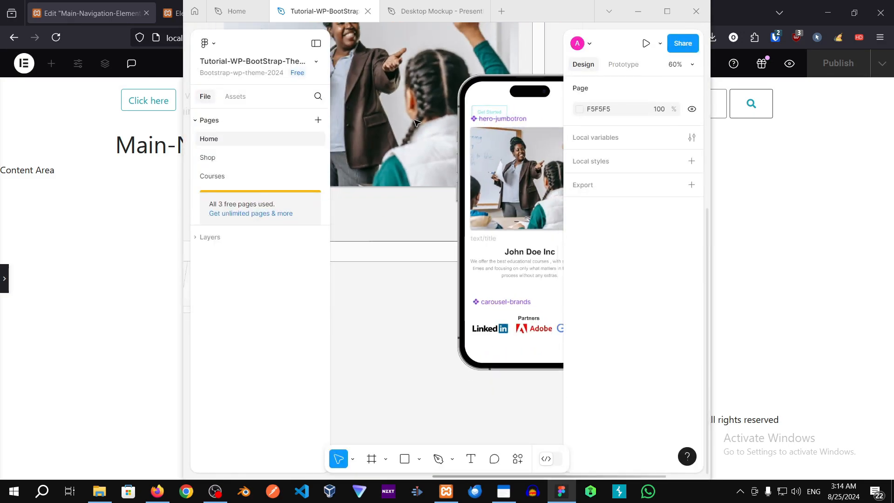
{"action": "left_click", "coordinate": [667, 11]}
{"action": "scroll", "coordinate": [383, 162], "scroll_direction": "up", "scroll_amount": 3}
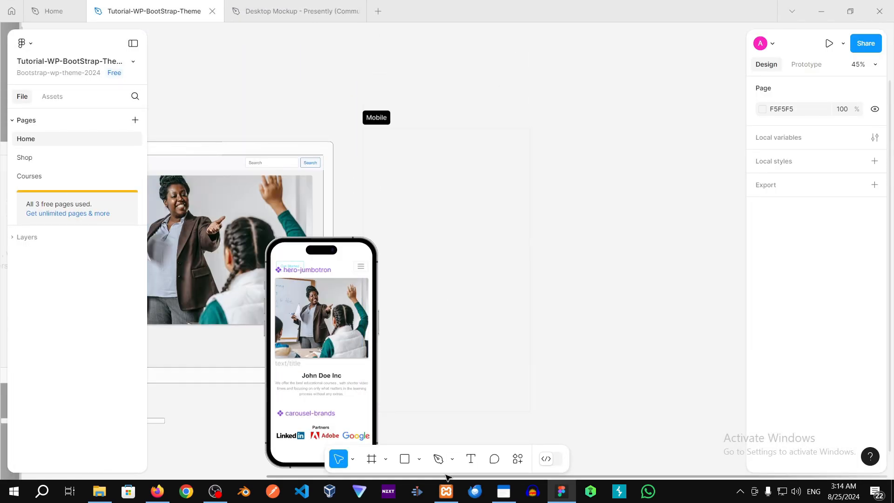
{"action": "left_click_drag", "start_coordinate": [446, 476], "coordinate": [176, 477]}
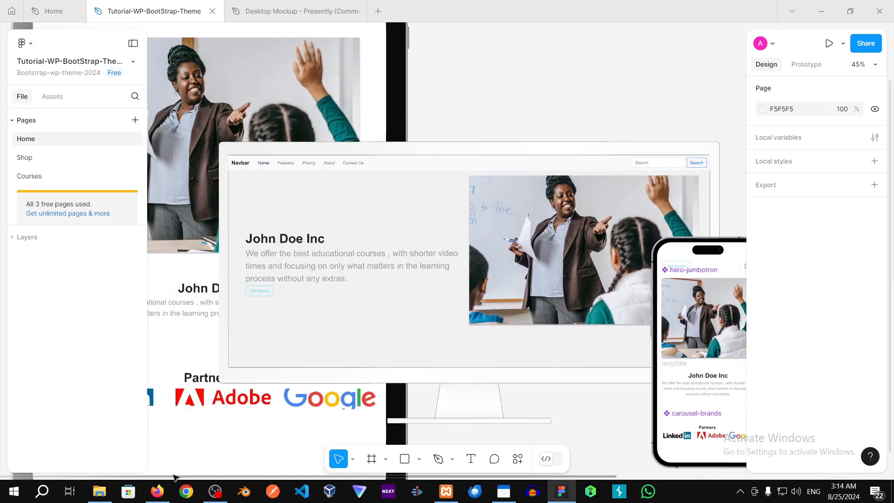
{"action": "scroll", "coordinate": [475, 266], "scroll_direction": "down", "scroll_amount": 2}
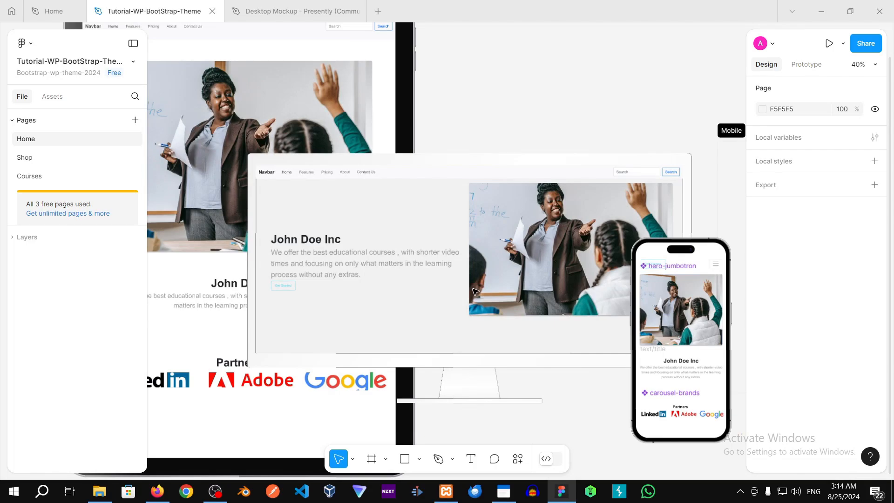
{"action": "scroll", "coordinate": [473, 288], "scroll_direction": "down", "scroll_amount": 1}
- Arrange the Elementor browser window and the Figma design window side by side for comparison
{"action": "left_click_drag", "start_coordinate": [656, 3], "coordinate": [755, 8]}
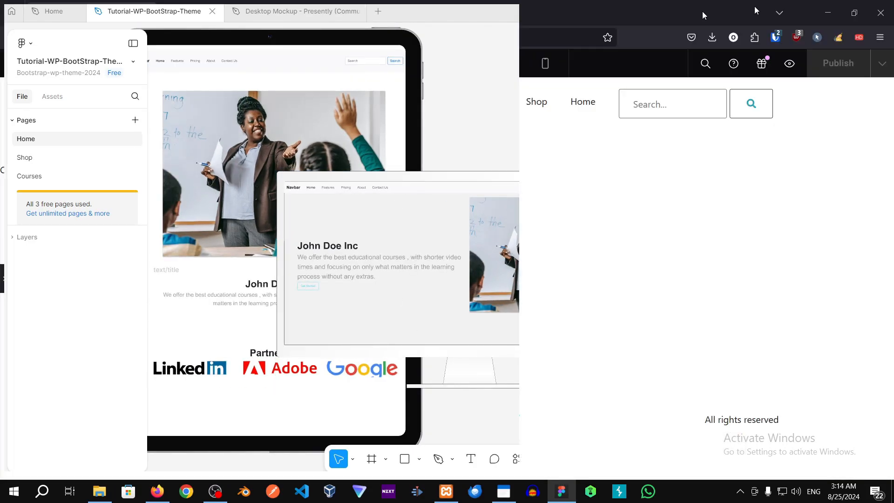
{"action": "left_click", "coordinate": [250, 104]}
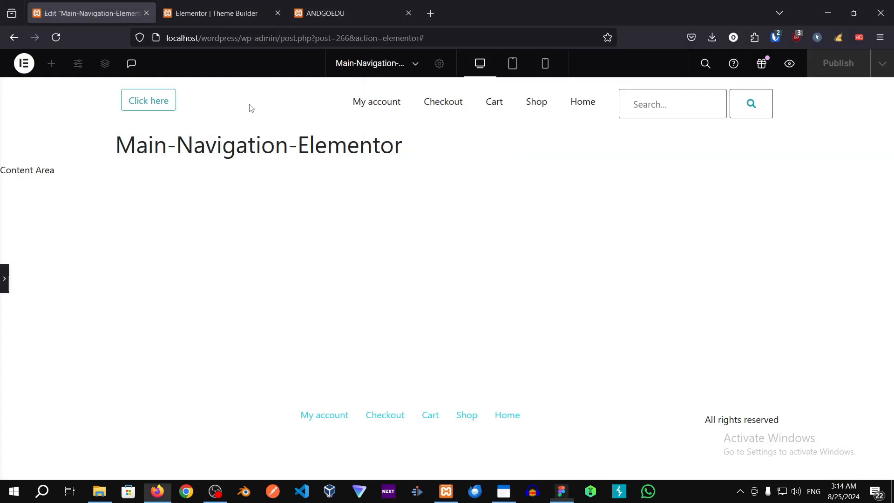
{"action": "left_click_drag", "start_coordinate": [660, 4], "coordinate": [0, 299]}
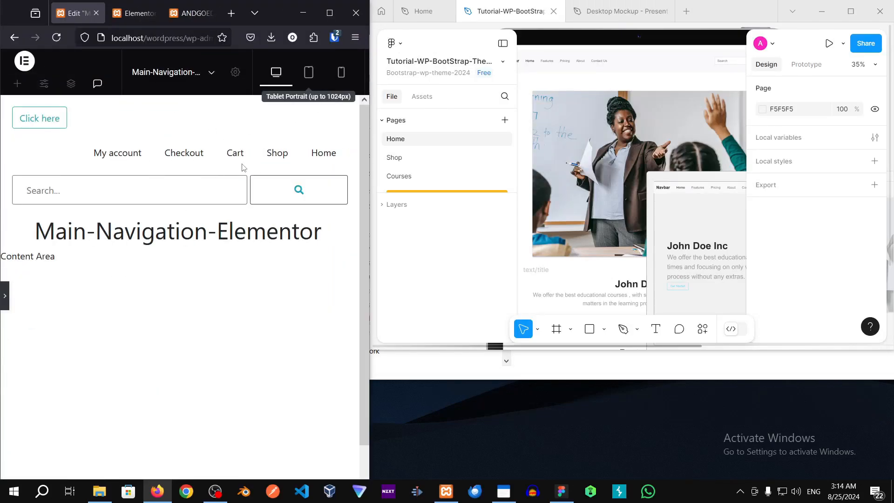
- Examine the navigation bar layout of the desktop mockup in the Figma design and return to the Elementor editor
{"action": "left_click", "coordinate": [326, 13]}
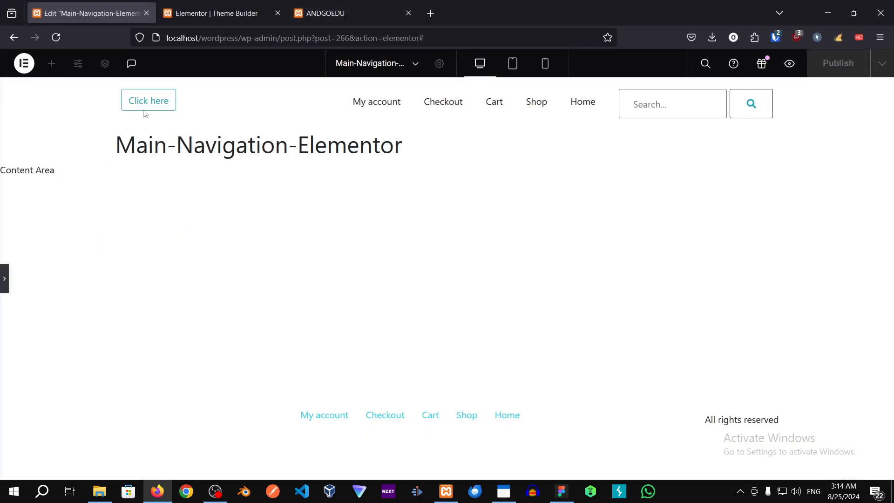
{"action": "left_click", "coordinate": [561, 491]}
{"action": "left_click", "coordinate": [850, 11]}
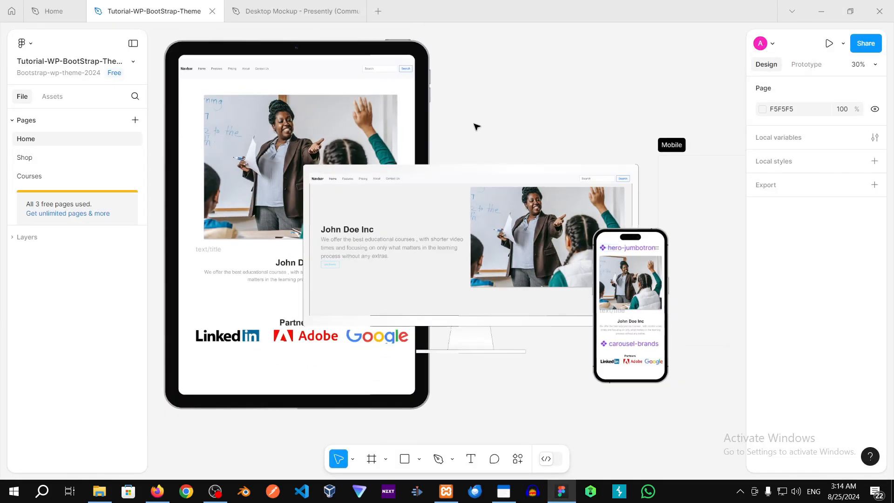
{"action": "scroll", "coordinate": [513, 140], "scroll_direction": "up", "scroll_amount": 1}
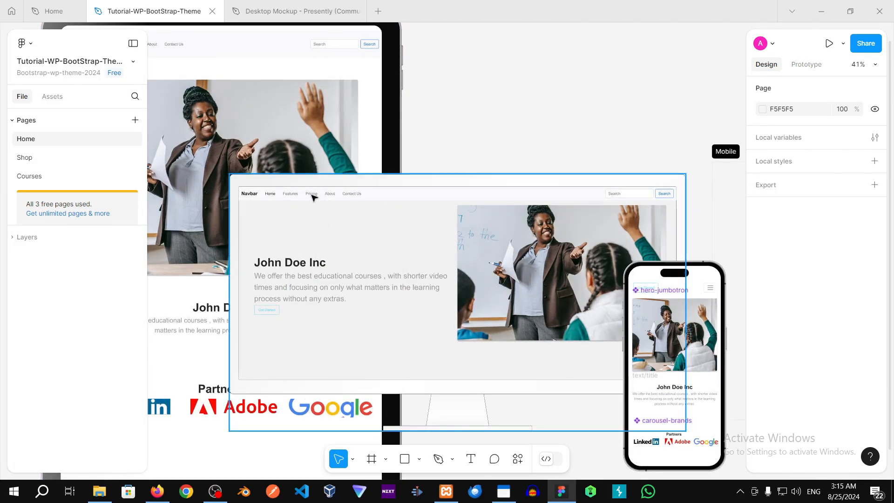
{"action": "left_click", "coordinate": [822, 11]}
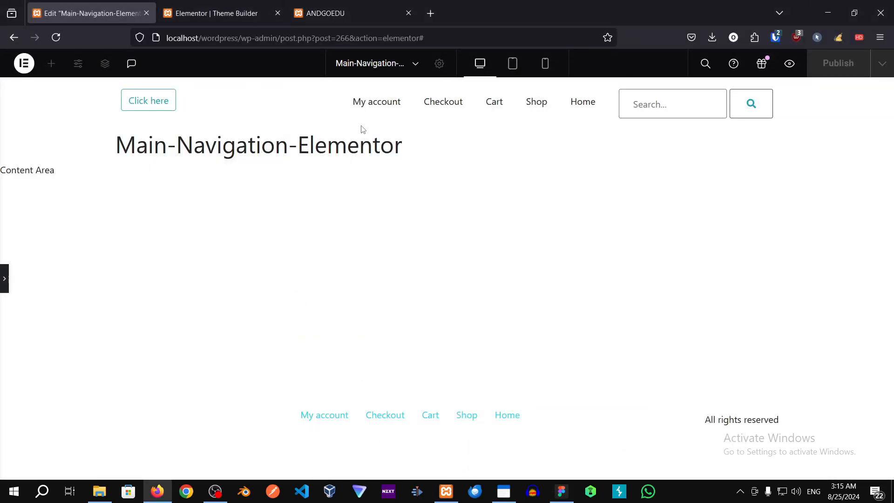
{"action": "left_click", "coordinate": [21, 67]}
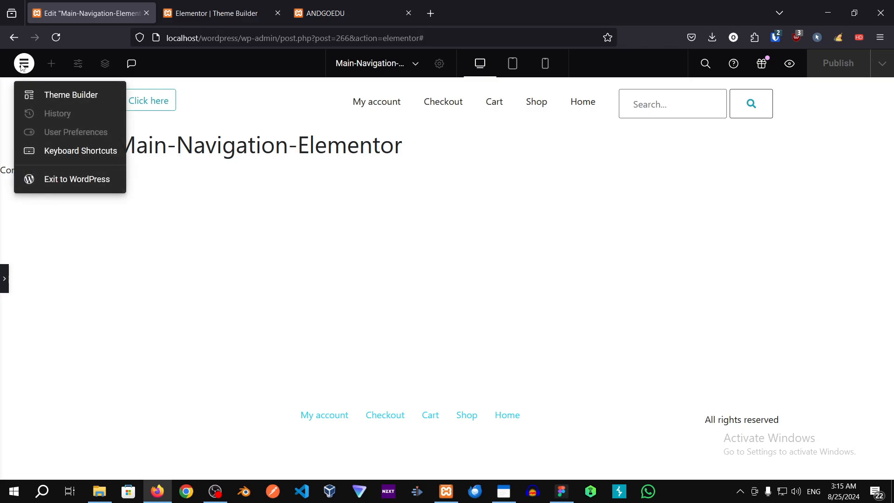
{"action": "left_click", "coordinate": [392, 52]}
{"action": "left_click", "coordinate": [411, 67]}
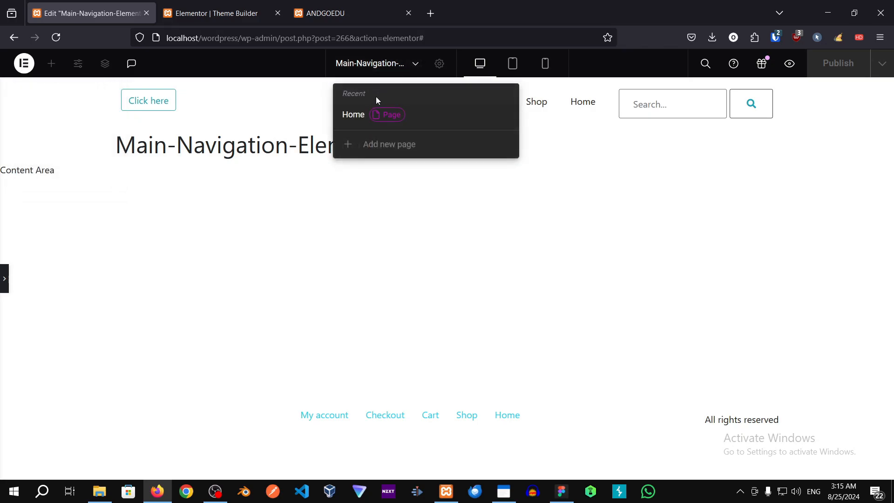
{"action": "left_click", "coordinate": [384, 65]}
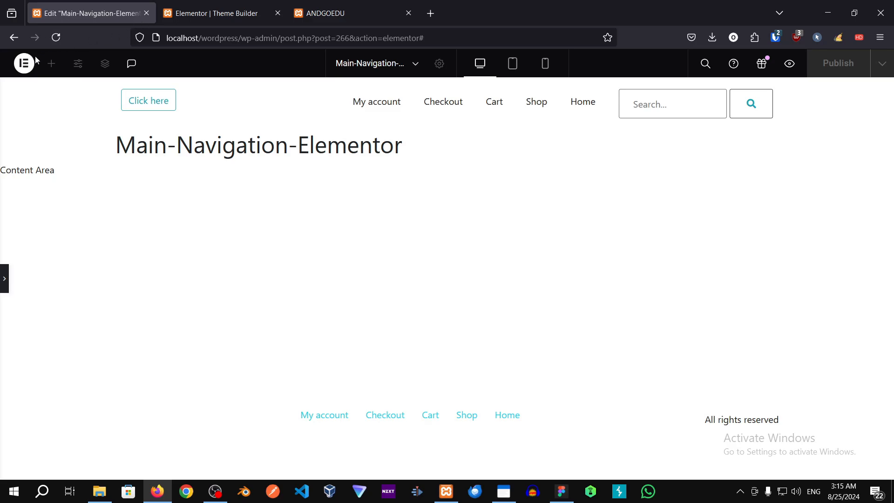
- Show the editing panel at a narrower width and examine the Inline Menu widget's content and style settings
{"action": "left_click", "coordinate": [4, 279]}
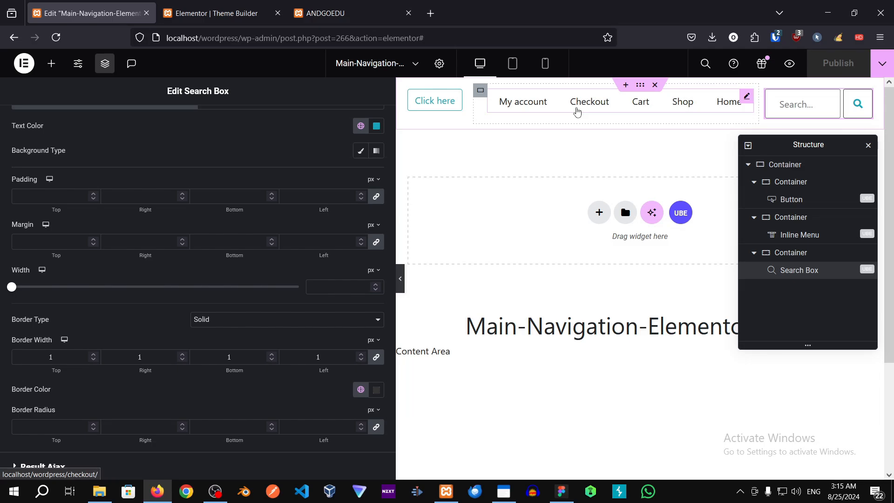
{"action": "left_click", "coordinate": [793, 237]}
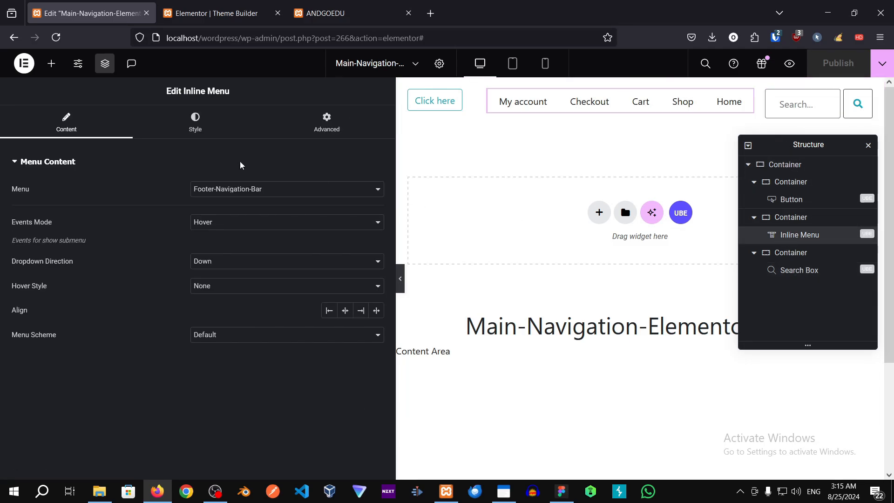
{"action": "left_click", "coordinate": [201, 132]}
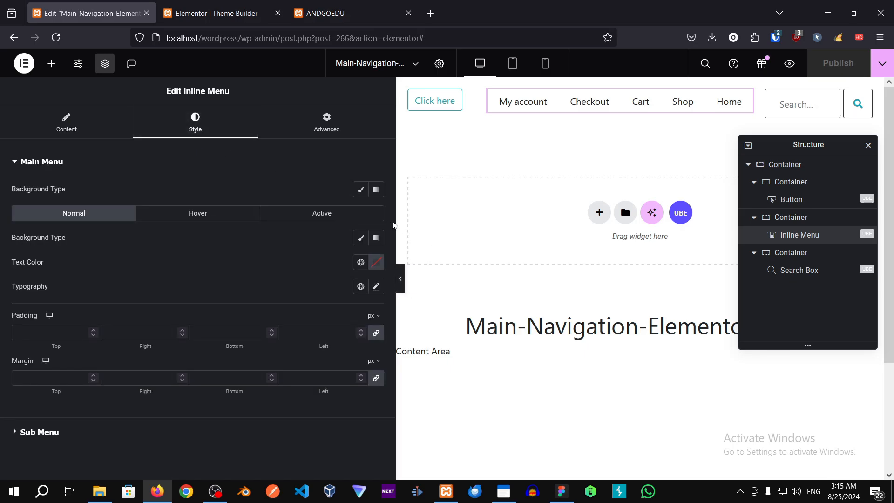
{"action": "left_click_drag", "start_coordinate": [394, 221], "coordinate": [231, 224]}
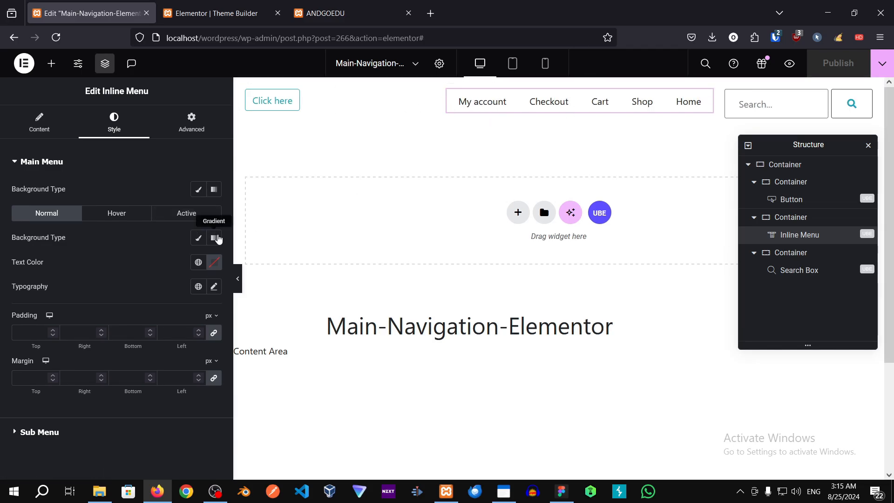
{"action": "left_click", "coordinate": [42, 125]}
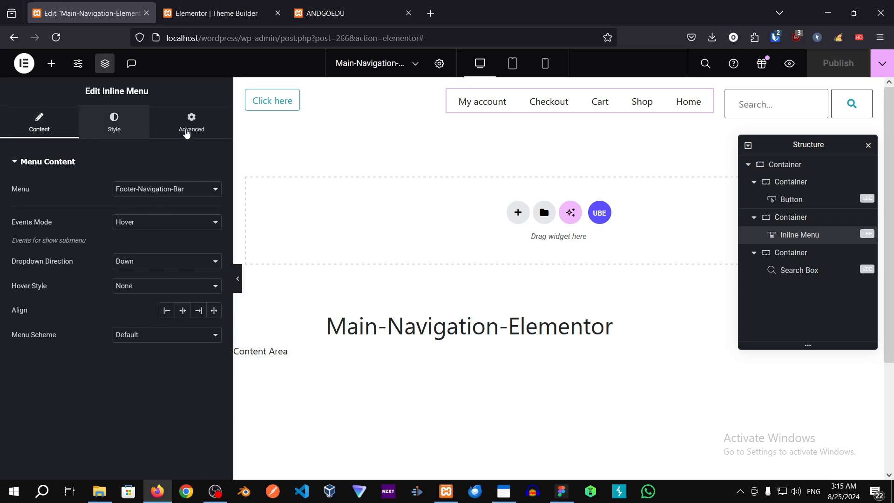
{"action": "left_click", "coordinate": [114, 123]}
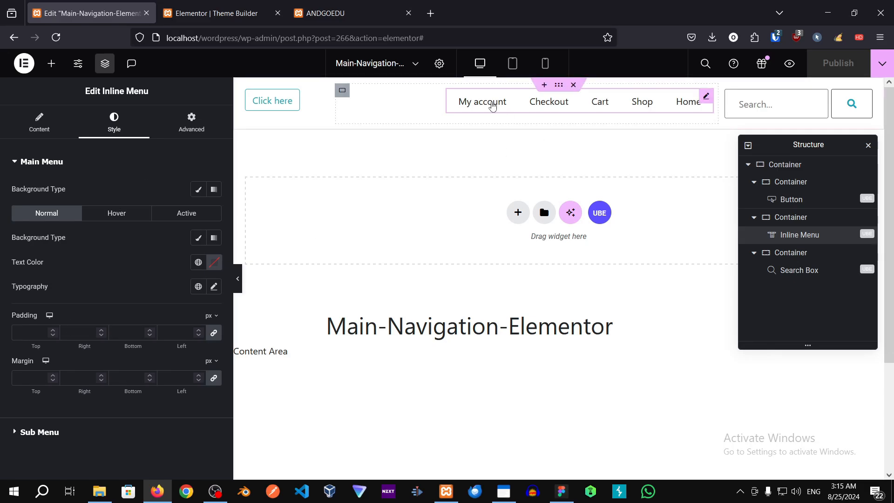
- Justify the content of the container holding the Inline Menu to Start and publish the header
{"action": "left_click", "coordinate": [779, 219]}
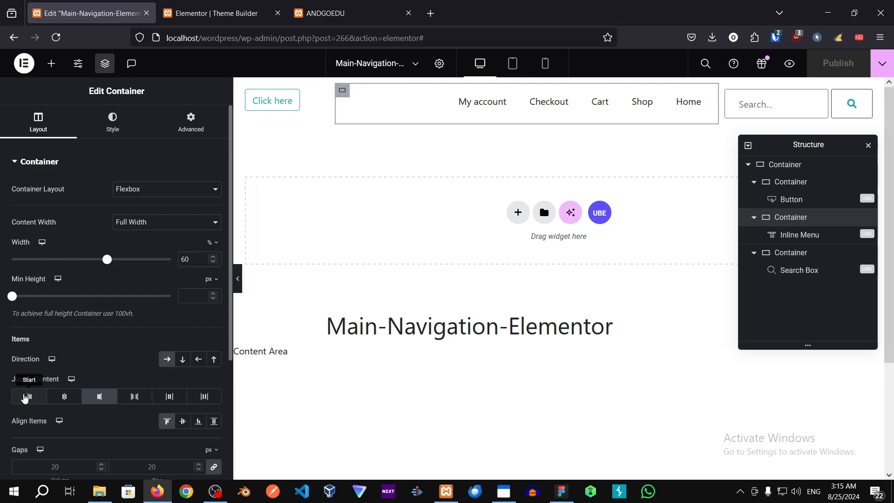
{"action": "left_click", "coordinate": [25, 399]}
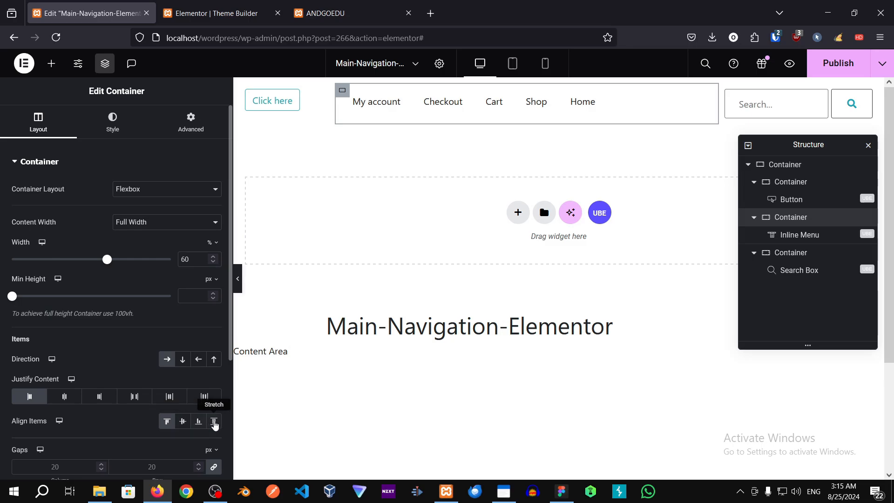
{"action": "scroll", "coordinate": [133, 414], "scroll_direction": "down", "scroll_amount": 2}
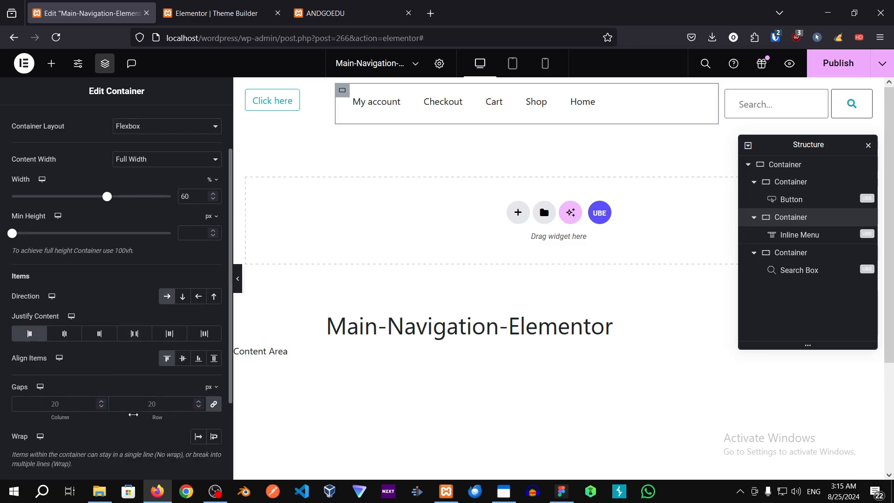
{"action": "scroll", "coordinate": [133, 414], "scroll_direction": "down", "scroll_amount": 2}
{"action": "scroll", "coordinate": [161, 258], "scroll_direction": "up", "scroll_amount": 4}
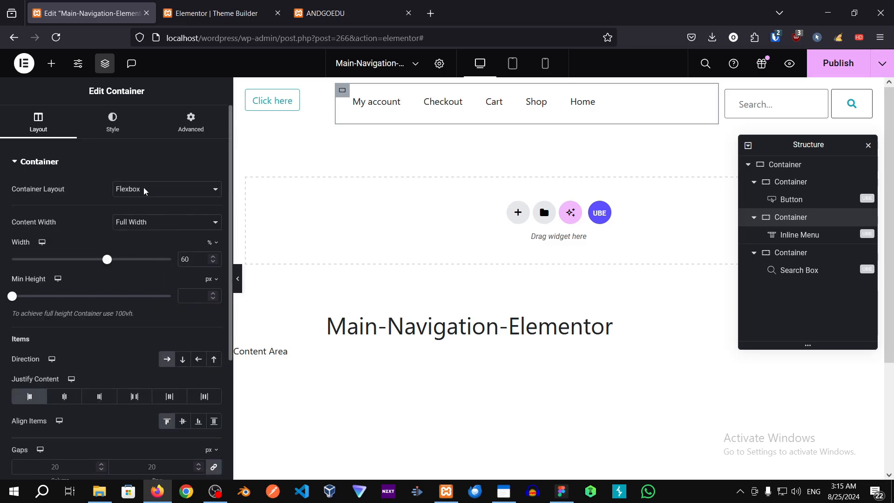
{"action": "left_click", "coordinate": [120, 134]}
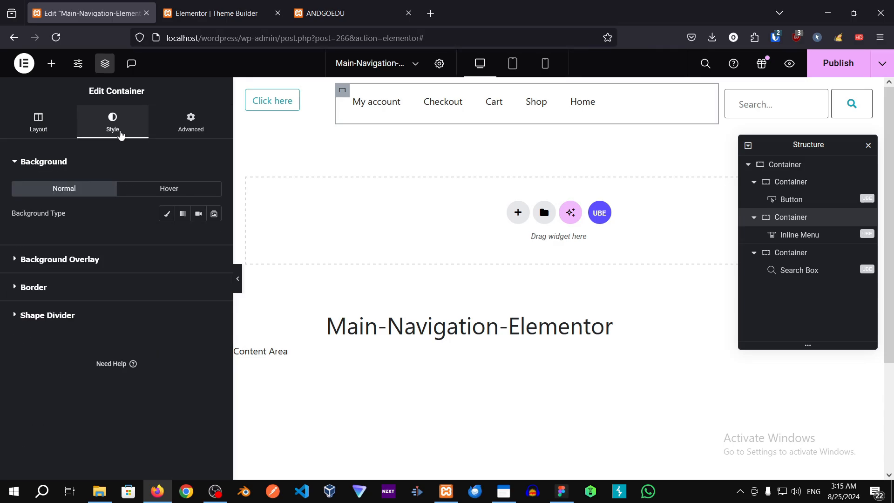
{"action": "left_click", "coordinate": [838, 63]}
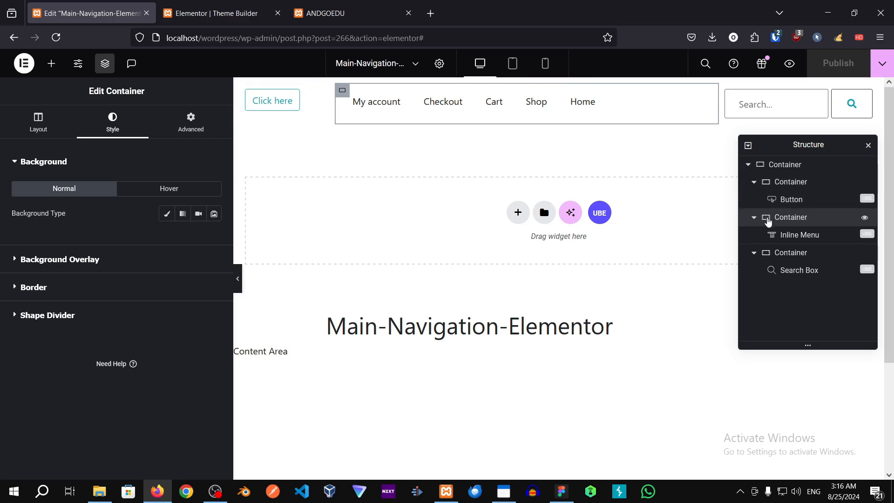
- Set the width of the container holding the button to 11%
{"action": "left_click", "coordinate": [777, 186]}
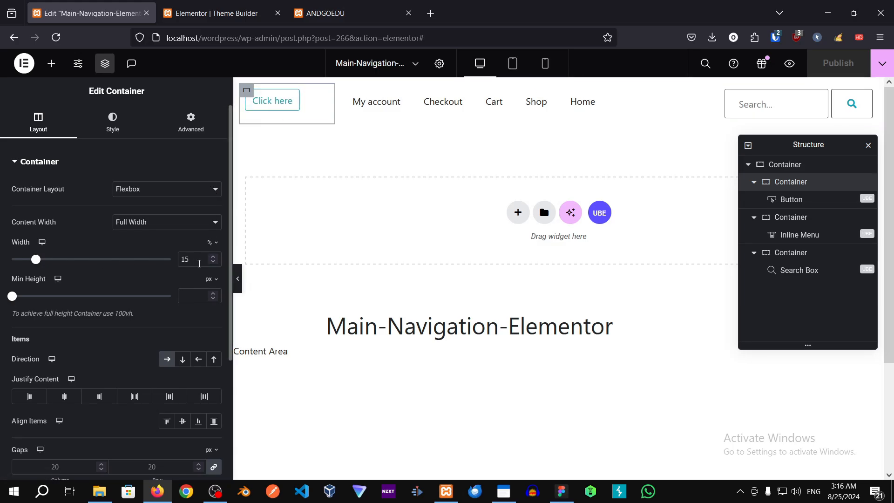
{"action": "left_click", "coordinate": [213, 261]}
{"action": "left_click", "coordinate": [213, 262]}
{"action": "left_click", "coordinate": [212, 262]}
{"action": "left_click", "coordinate": [213, 262]}
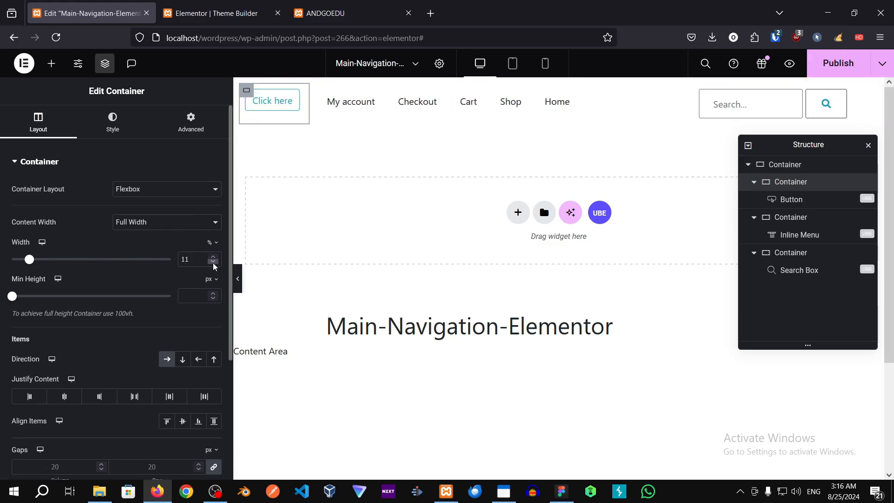
{"action": "left_click", "coordinate": [213, 262]}
{"action": "left_click", "coordinate": [213, 256]}
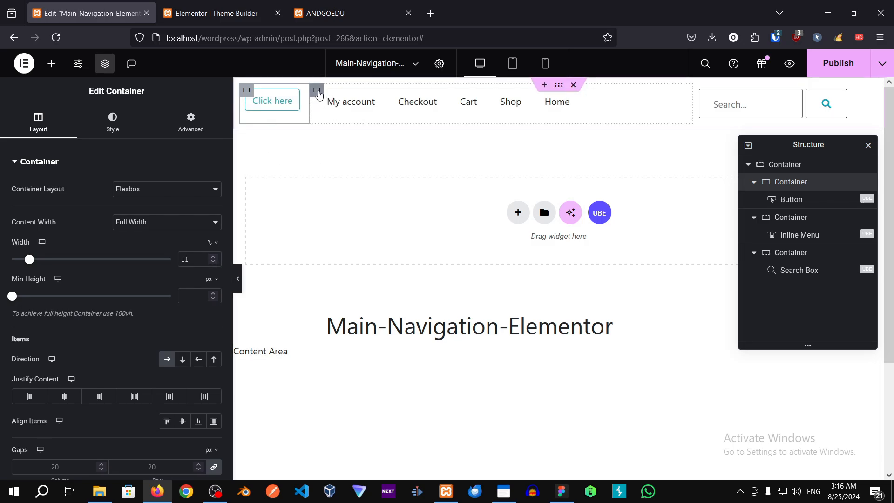
- Increase the width of the container holding the Inline Menu to 69%
{"action": "left_click", "coordinate": [317, 91]}
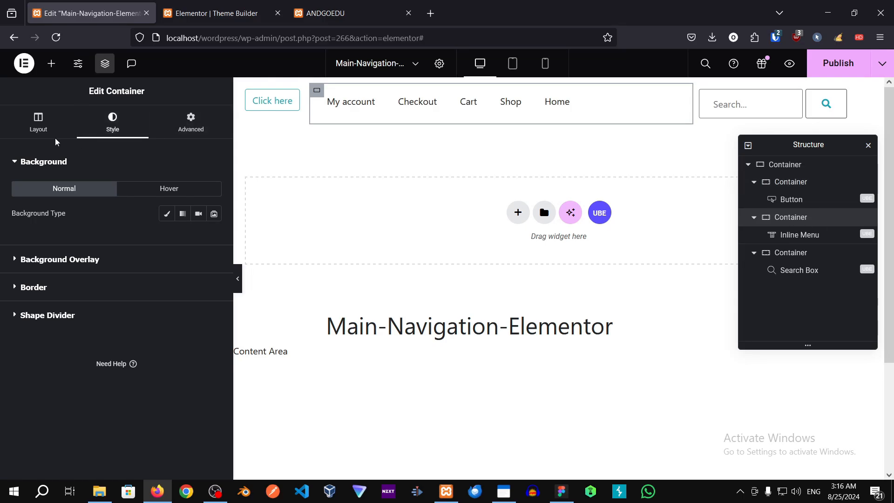
{"action": "left_click", "coordinate": [45, 133]}
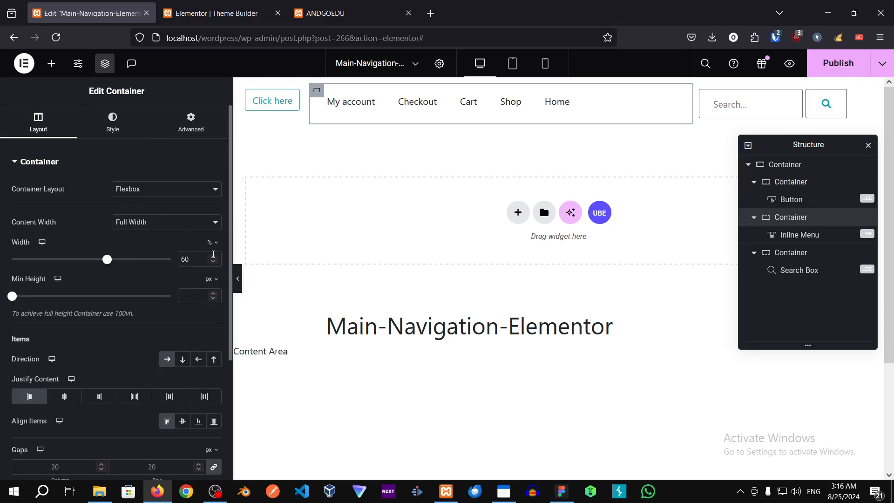
{"action": "left_click", "coordinate": [213, 257]}
{"action": "left_click", "coordinate": [213, 257]}
{"action": "left_click", "coordinate": [214, 257]}
{"action": "left_click", "coordinate": [213, 257]}
{"action": "left_click", "coordinate": [213, 257]}
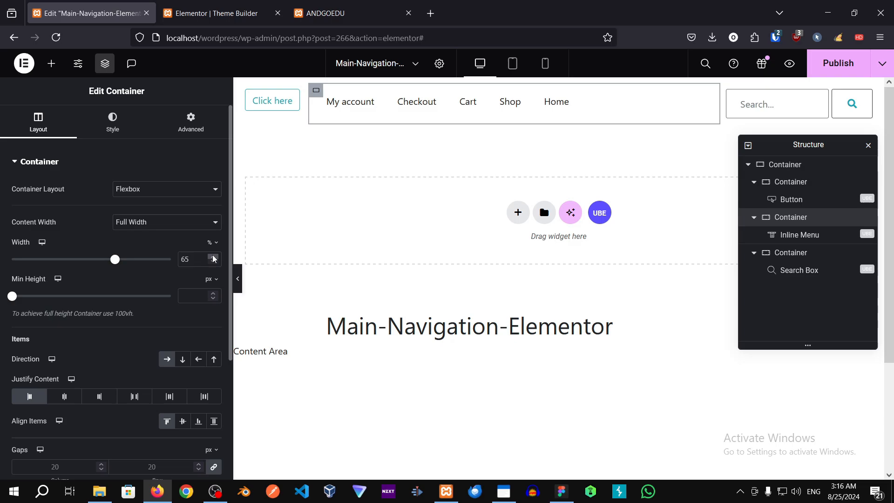
{"action": "left_click", "coordinate": [213, 257]}
{"action": "left_click", "coordinate": [213, 257]}
{"action": "left_click", "coordinate": [214, 257]}
{"action": "left_click", "coordinate": [213, 257]}
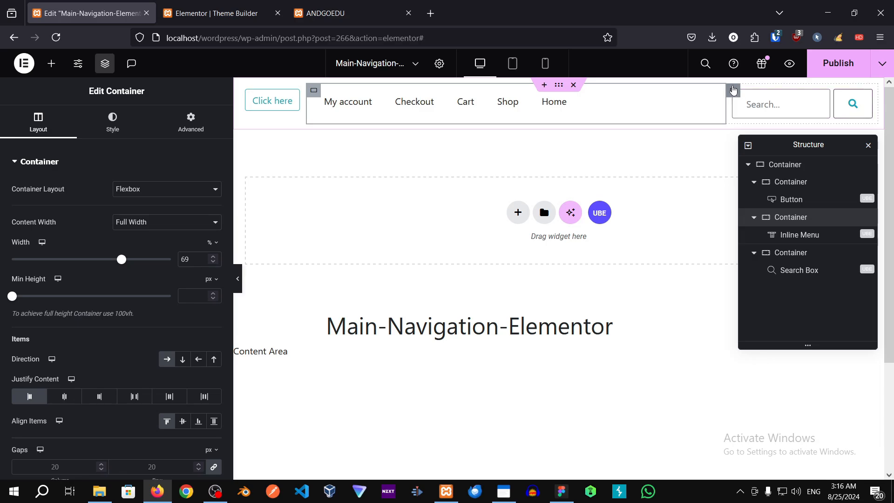
- Reduce the Inline Menu container's width to 64% and publish the header
{"action": "left_click", "coordinate": [733, 89]}
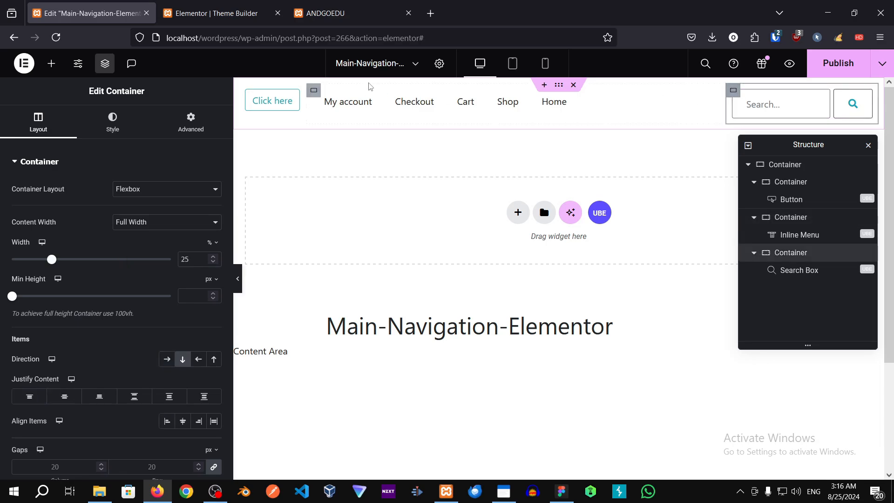
{"action": "left_click", "coordinate": [313, 91]}
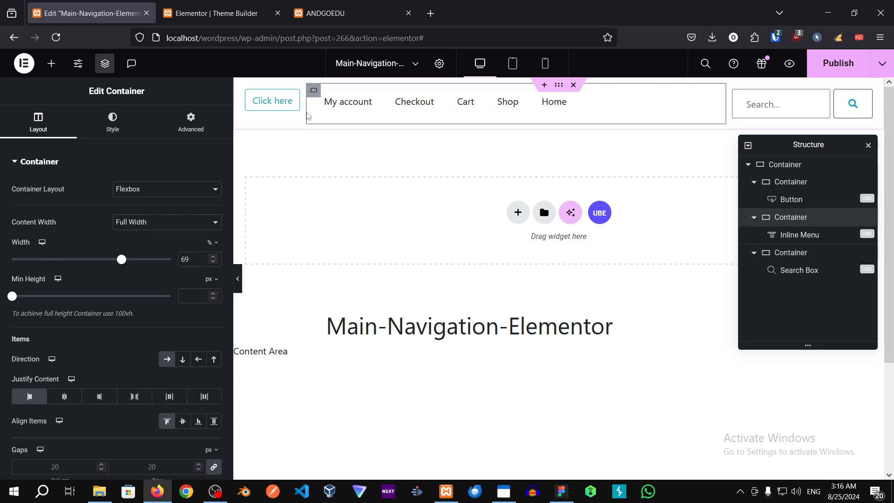
{"action": "left_click", "coordinate": [213, 262]}
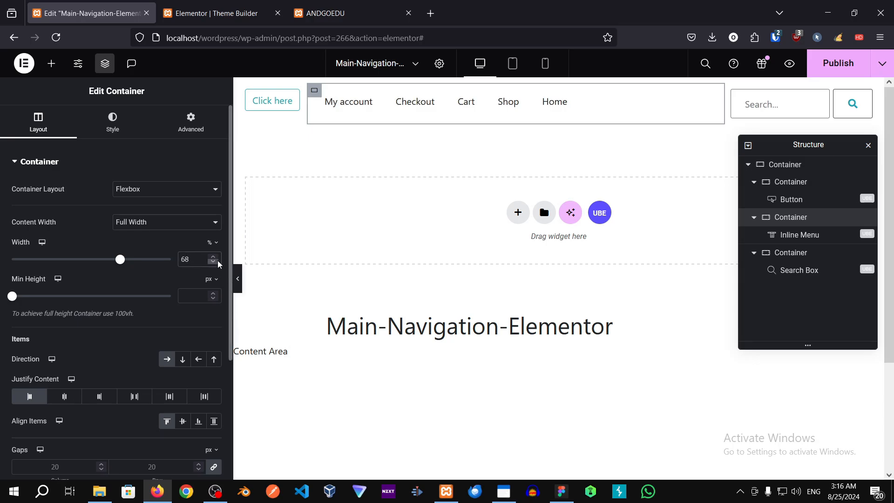
{"action": "left_click", "coordinate": [217, 261]}
{"action": "left_click", "coordinate": [218, 262]}
{"action": "left_click", "coordinate": [218, 263]}
{"action": "left_click", "coordinate": [217, 262]}
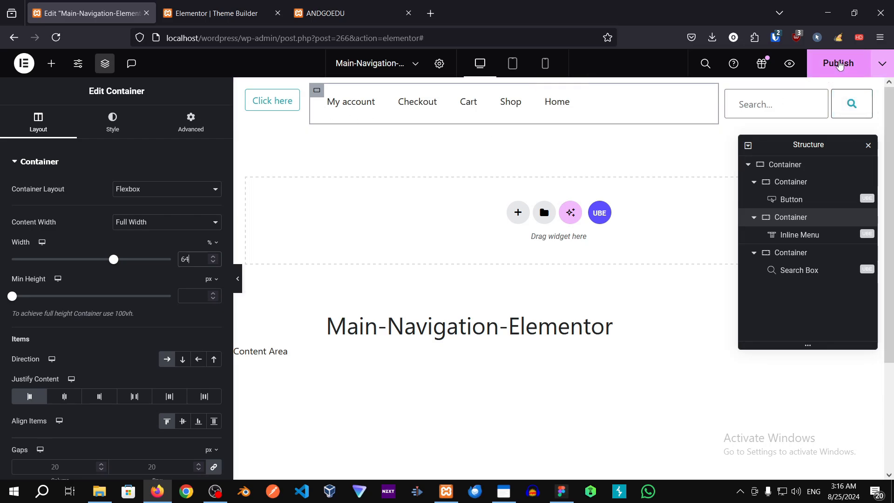
{"action": "left_click", "coordinate": [839, 64]}
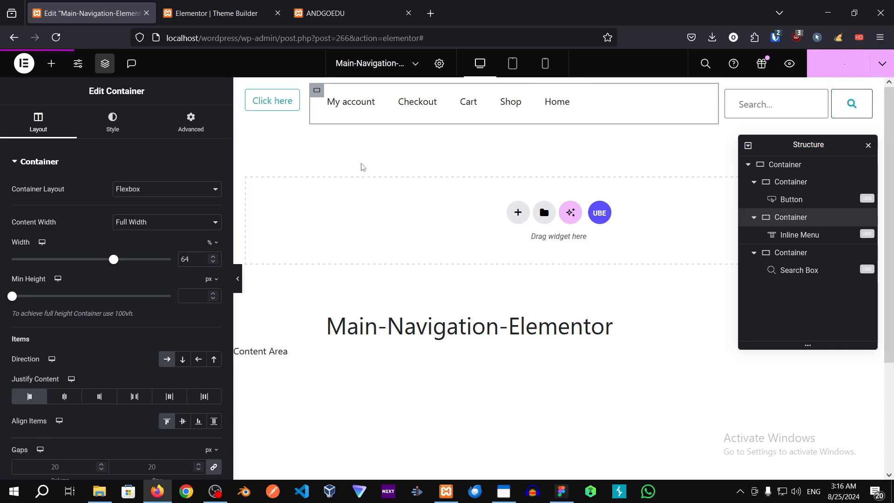
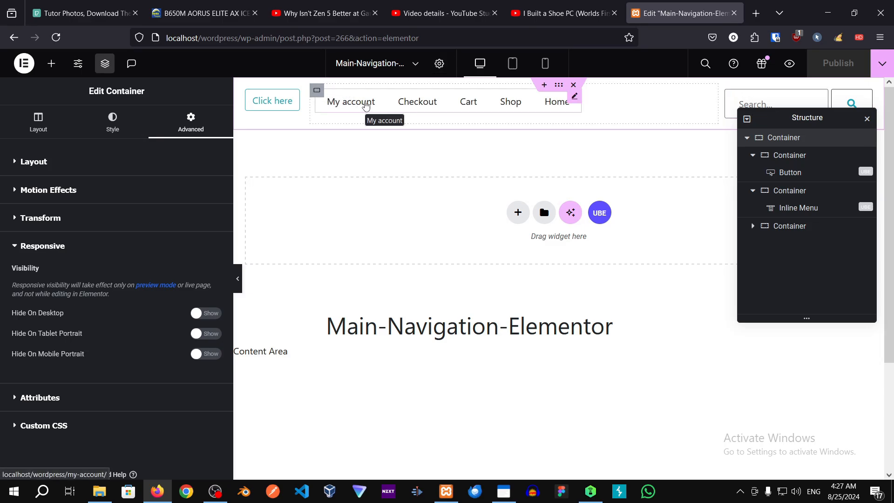
- Hide the Inline Menu on mobile portrait only, keeping it shown on desktop and tablet portrait
{"action": "left_click", "coordinate": [365, 106]}
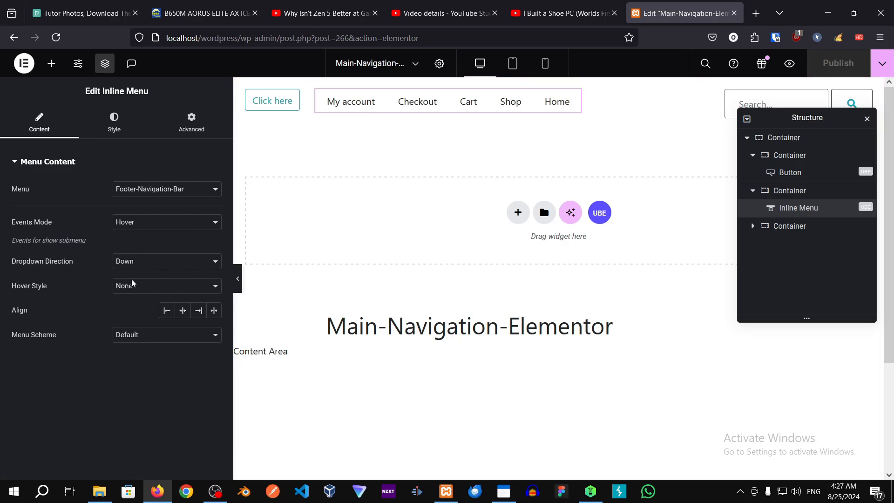
{"action": "left_click", "coordinate": [208, 124]}
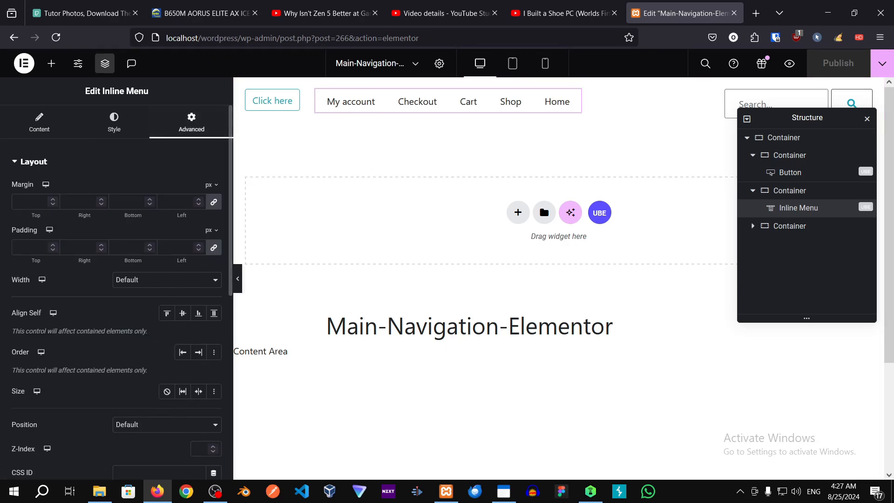
{"action": "scroll", "coordinate": [202, 320], "scroll_direction": "down", "scroll_amount": 2}
{"action": "scroll", "coordinate": [202, 320], "scroll_direction": "up", "scroll_amount": 1}
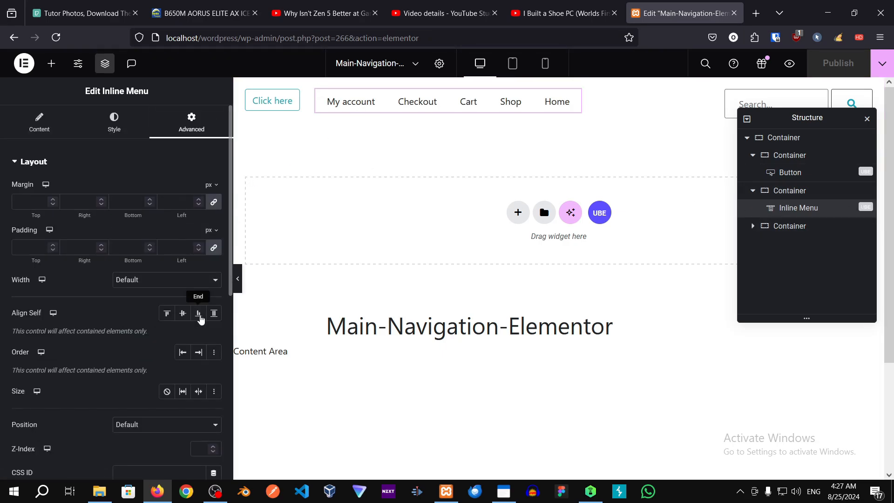
{"action": "scroll", "coordinate": [203, 326], "scroll_direction": "down", "scroll_amount": 6}
{"action": "left_click", "coordinate": [116, 410]}
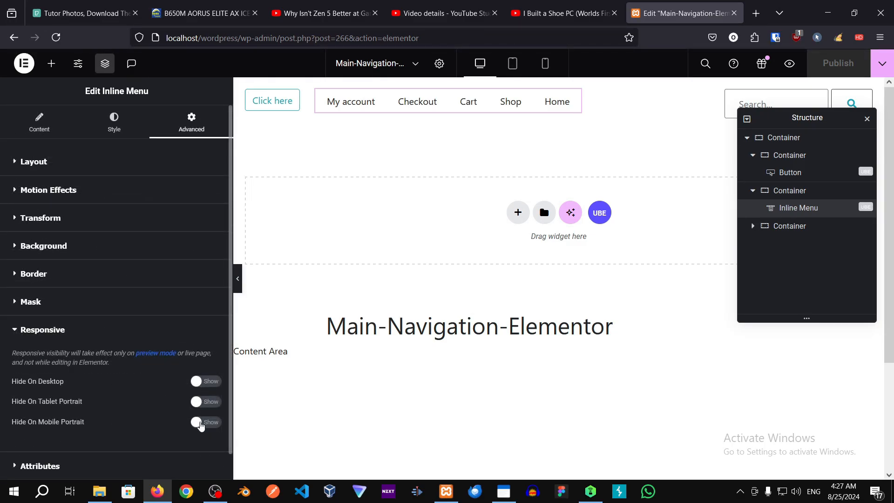
{"action": "left_click", "coordinate": [200, 424]}
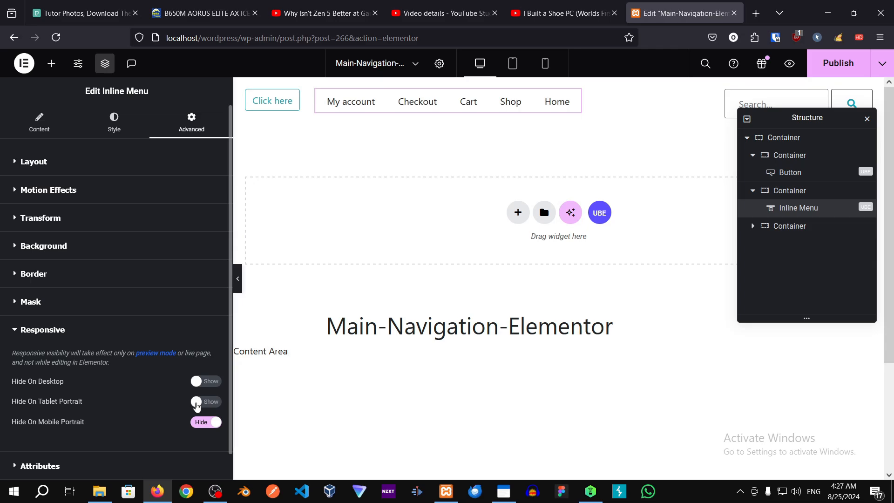
{"action": "left_click", "coordinate": [196, 404]}
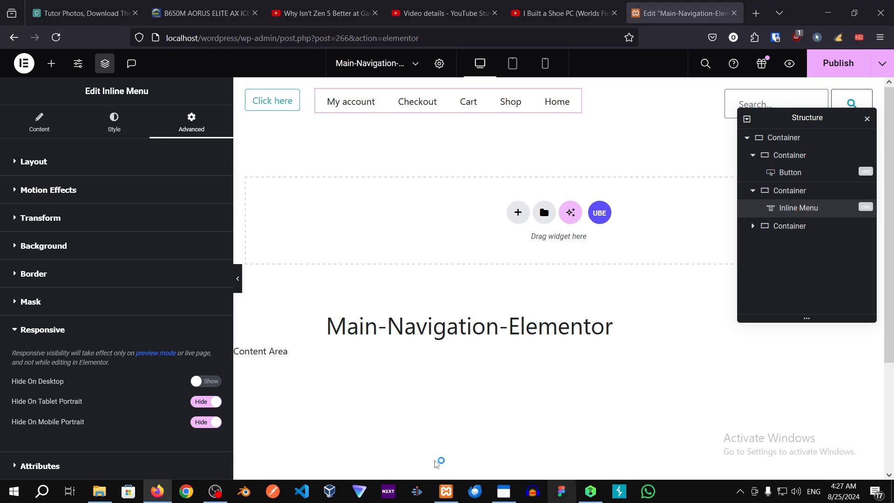
{"action": "left_click", "coordinate": [206, 403]}
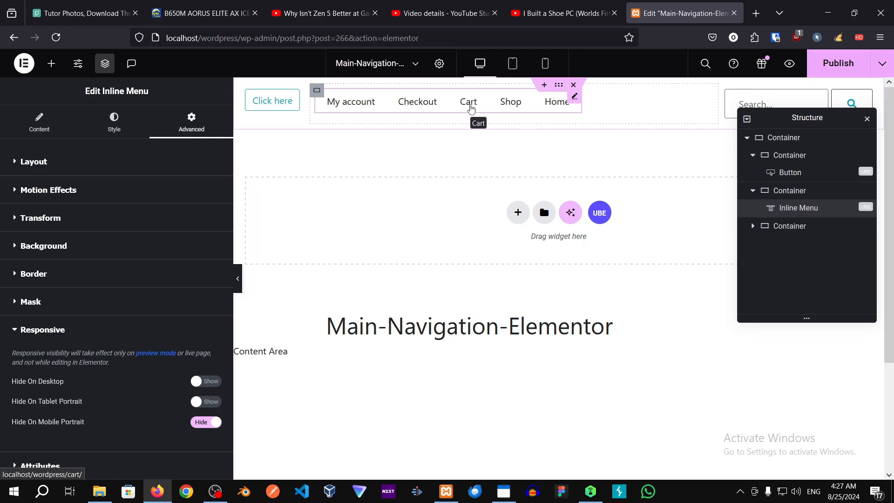
{"action": "key", "text": "alt+Tab"}
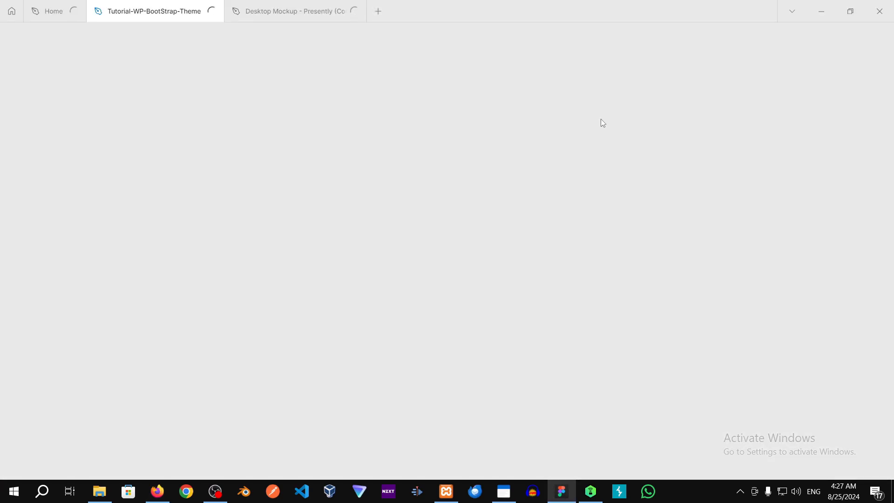
{"action": "left_click", "coordinate": [822, 11]}
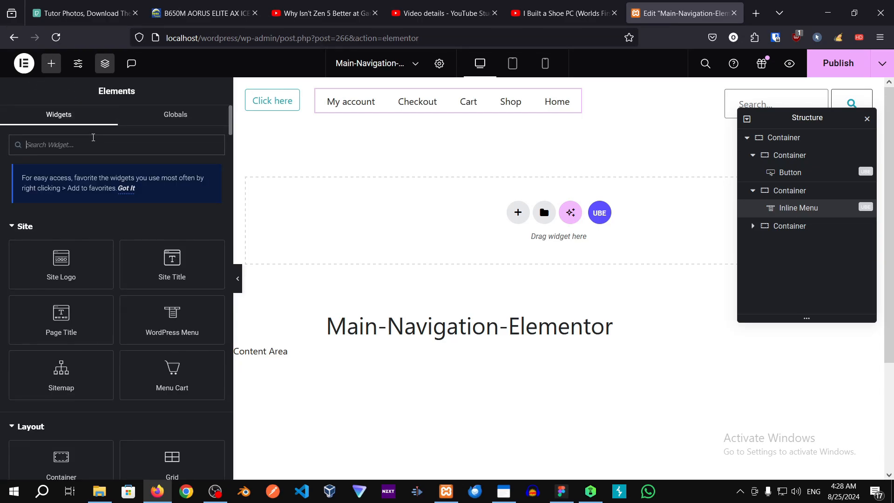
- Add a Vertical Menu widget to the page and move it directly below the Inline Menu inside the same container
{"action": "type", "text": "i"}
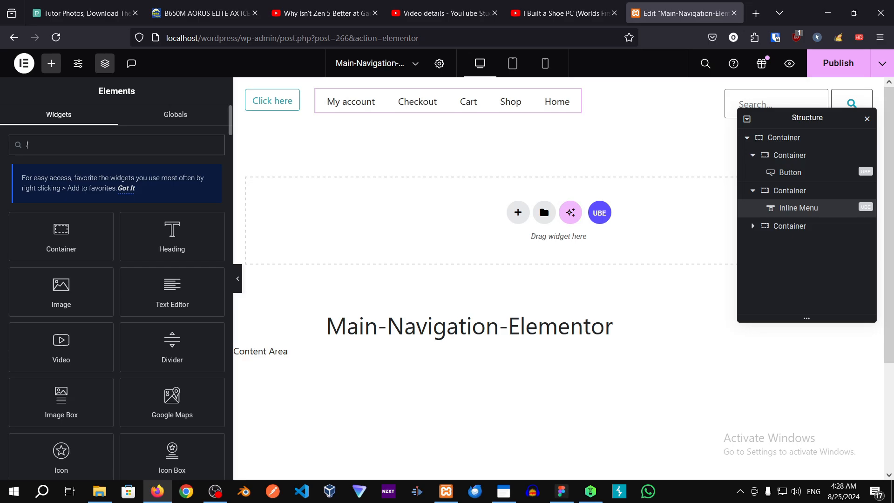
{"action": "key", "text": "BackSpace"}
{"action": "type", "text": "e"}
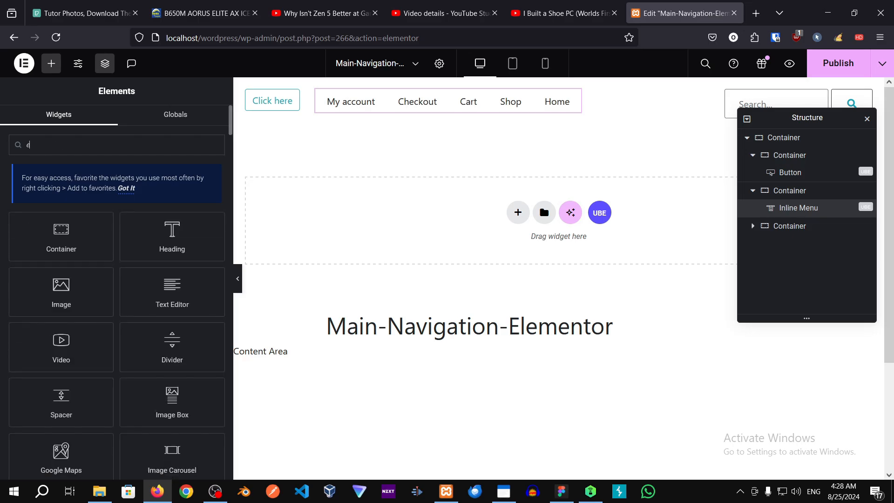
{"action": "type", "text": "nu"}
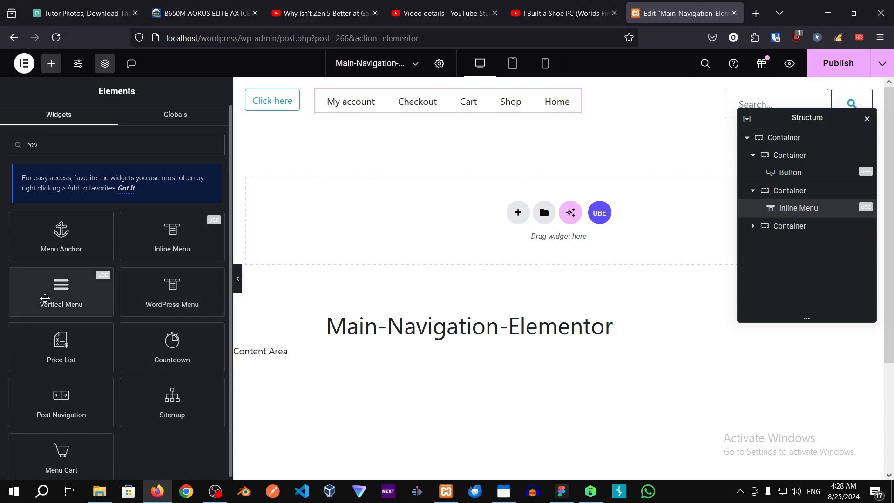
{"action": "left_click_drag", "start_coordinate": [44, 298], "coordinate": [803, 185]}
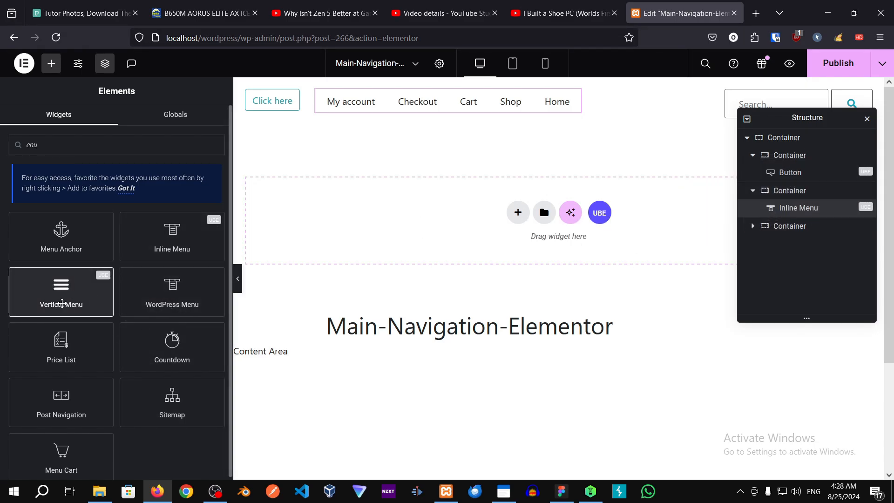
{"action": "left_click_drag", "start_coordinate": [62, 303], "coordinate": [524, 194]}
{"action": "left_click_drag", "start_coordinate": [583, 228], "coordinate": [584, 228]}
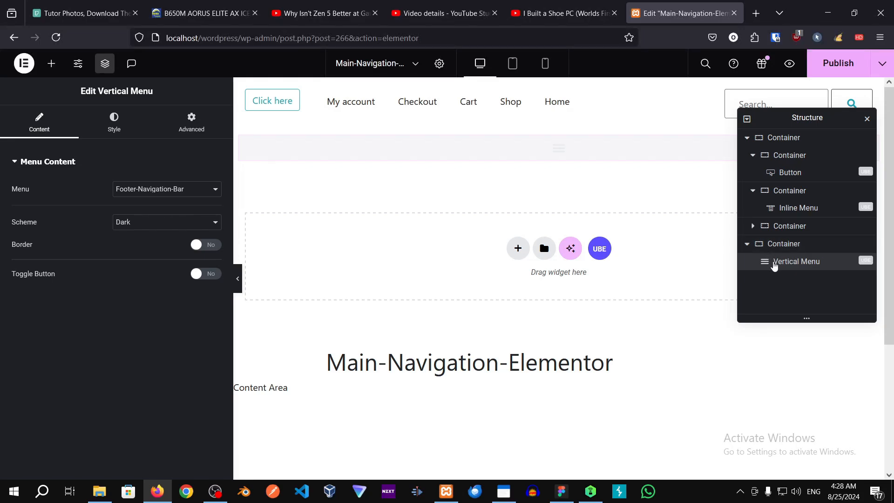
{"action": "left_click_drag", "start_coordinate": [773, 266], "coordinate": [810, 204]}
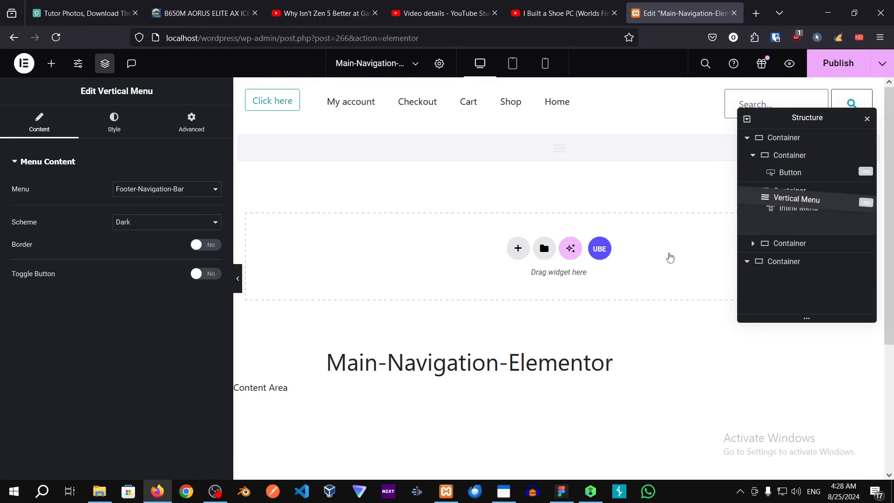
{"action": "left_click_drag", "start_coordinate": [781, 212], "coordinate": [787, 207]}
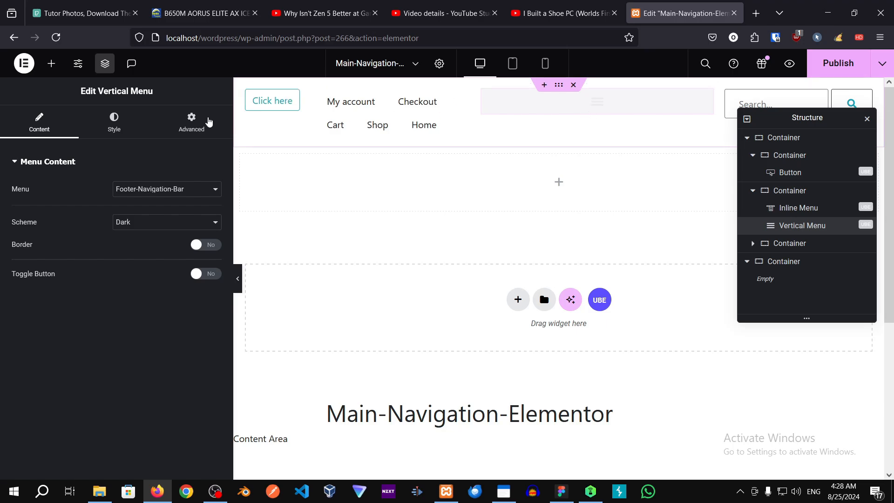
- Show the Vertical Menu's advanced settings and widen the settings panel
{"action": "left_click", "coordinate": [191, 118]}
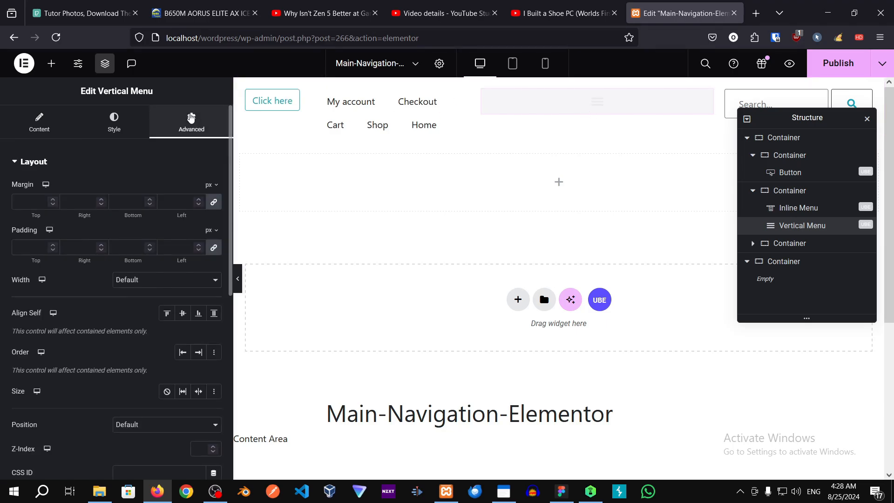
{"action": "left_click_drag", "start_coordinate": [228, 211], "coordinate": [232, 209]}
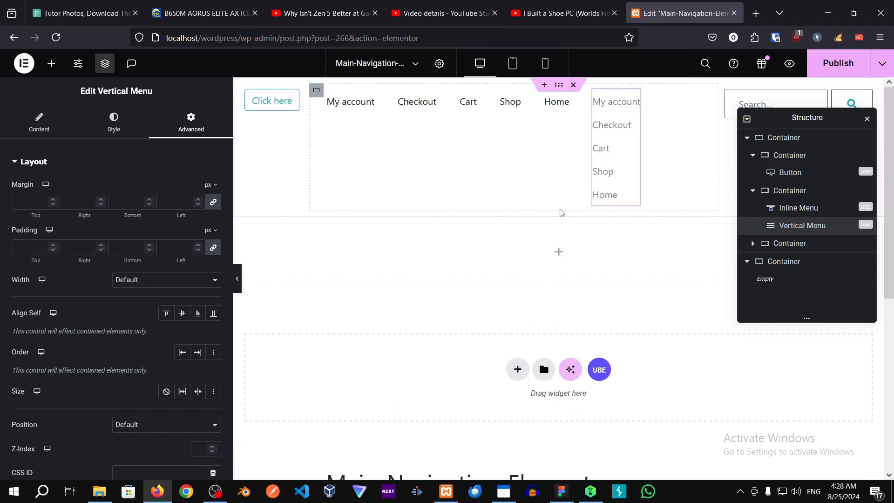
{"action": "left_click_drag", "start_coordinate": [234, 170], "coordinate": [671, 179]}
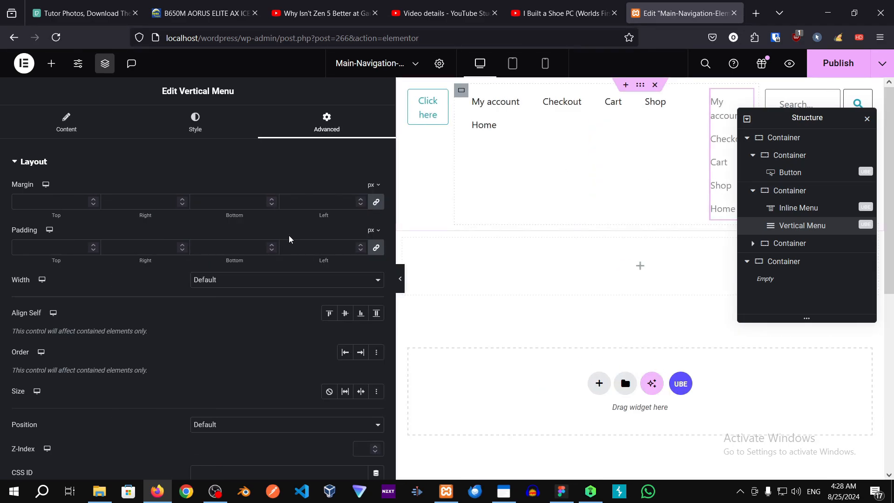
- Hide the Vertical Menu on desktop and tablet portrait, and publish the header
{"action": "scroll", "coordinate": [275, 261], "scroll_direction": "down", "scroll_amount": 2}
{"action": "scroll", "coordinate": [277, 260], "scroll_direction": "up", "scroll_amount": 2}
{"action": "scroll", "coordinate": [278, 260], "scroll_direction": "down", "scroll_amount": 5}
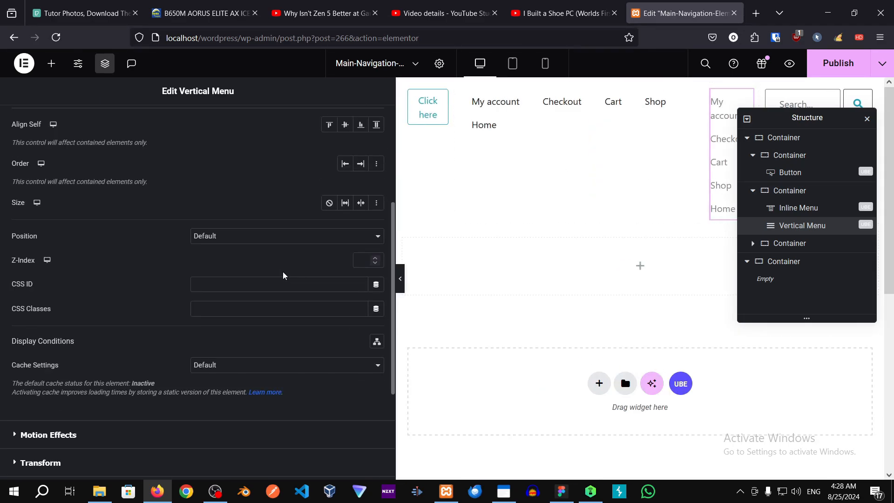
{"action": "scroll", "coordinate": [74, 266], "scroll_direction": "down", "scroll_amount": 2}
{"action": "scroll", "coordinate": [70, 289], "scroll_direction": "down", "scroll_amount": 2}
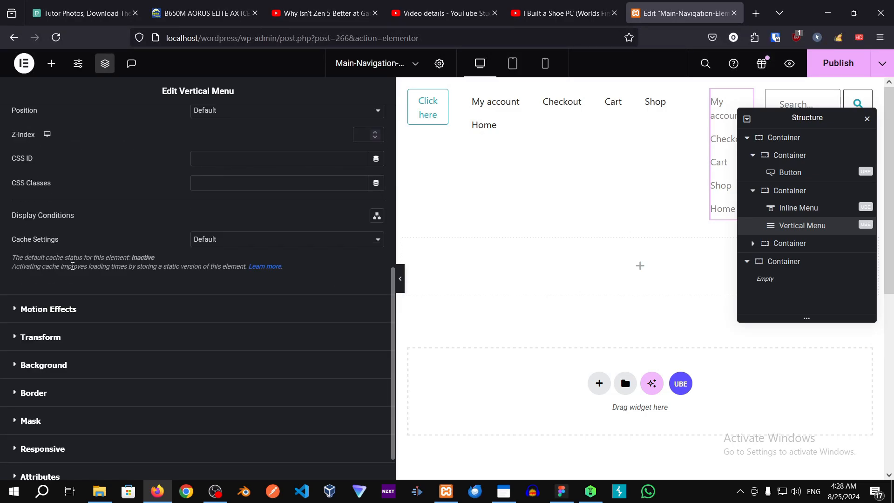
{"action": "scroll", "coordinate": [47, 352], "scroll_direction": "up", "scroll_amount": 8}
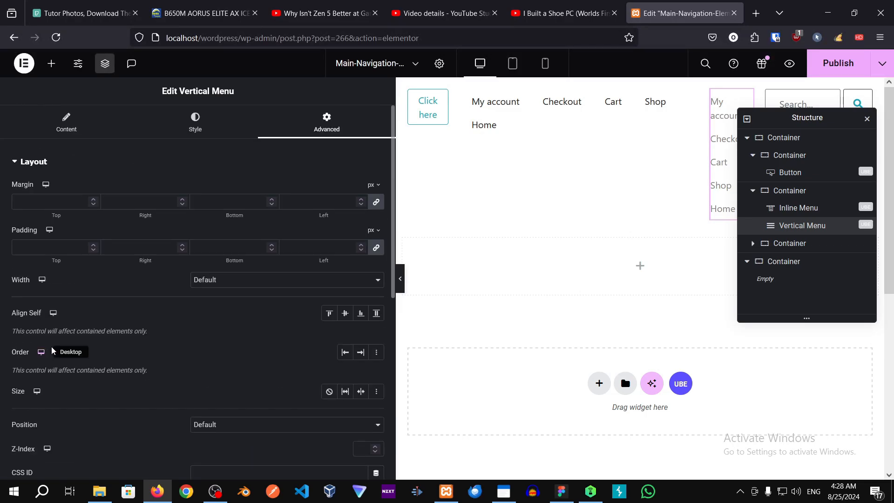
{"action": "scroll", "coordinate": [54, 351], "scroll_direction": "down", "scroll_amount": 9}
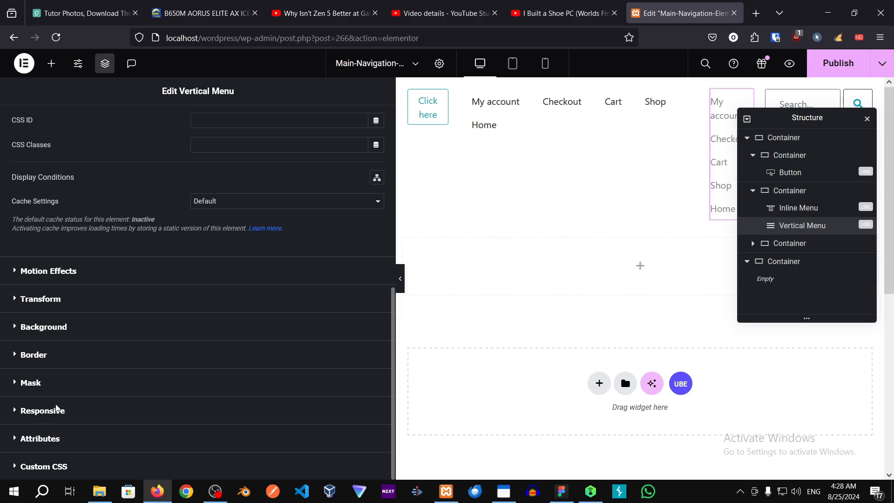
{"action": "left_click", "coordinate": [56, 408]}
{"action": "scroll", "coordinate": [196, 330], "scroll_direction": "down", "scroll_amount": 1}
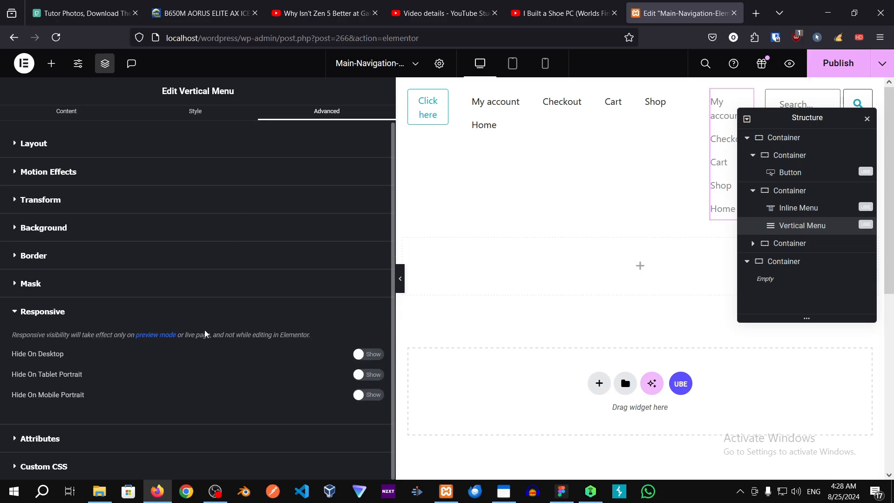
{"action": "left_click", "coordinate": [359, 363]}
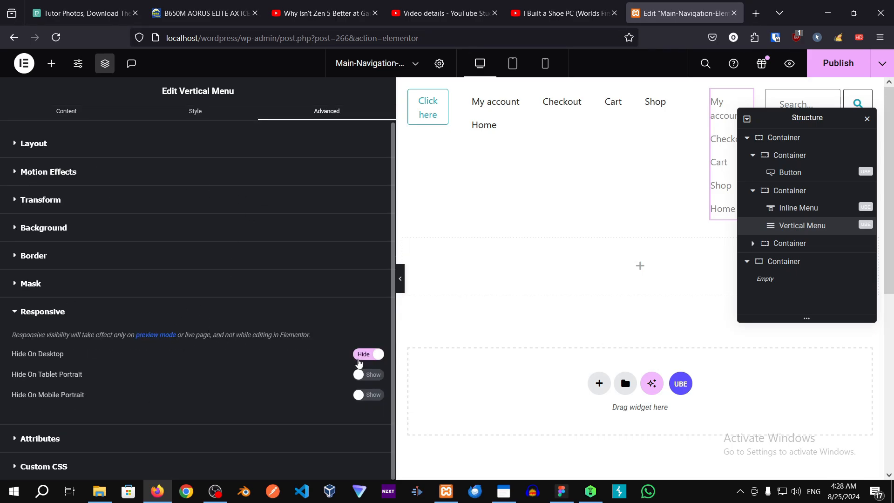
{"action": "left_click", "coordinate": [363, 375]}
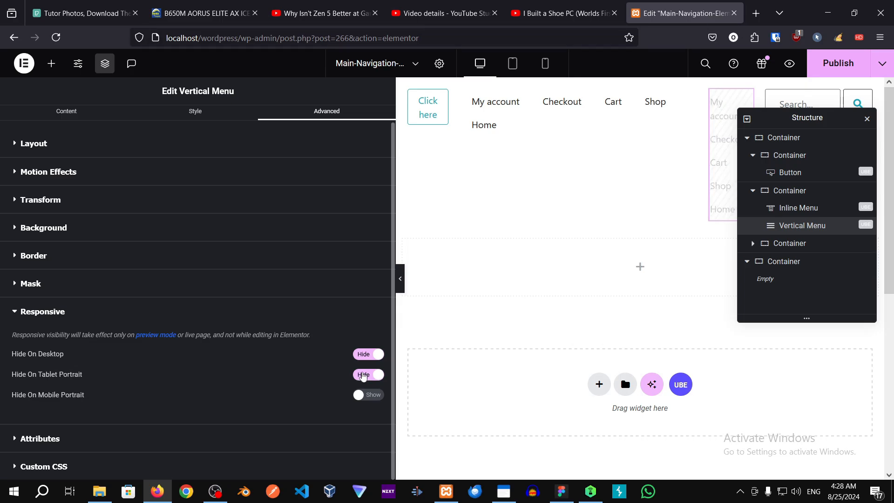
{"action": "left_click", "coordinate": [826, 64]}
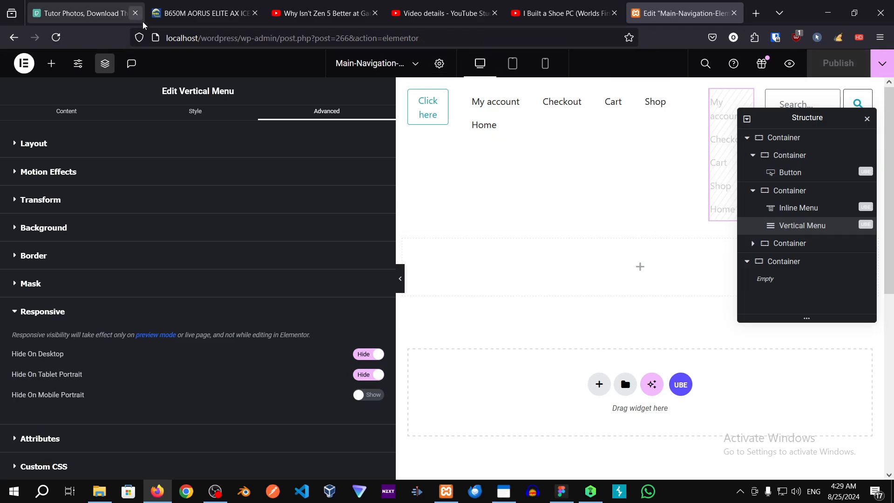
- Load the site's front page at localhost/wordpress/ in a new browser tab and close the unneeded tabs
{"action": "left_click_drag", "start_coordinate": [280, 38], "coordinate": [161, 35]}
{"action": "key", "text": "ctrl+c"}
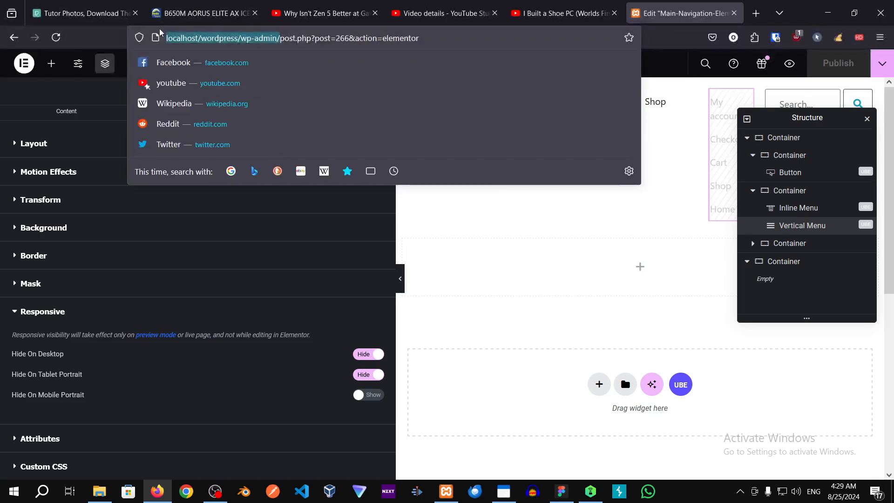
{"action": "left_click", "coordinate": [756, 14]}
{"action": "key", "text": "ctrl+v"}
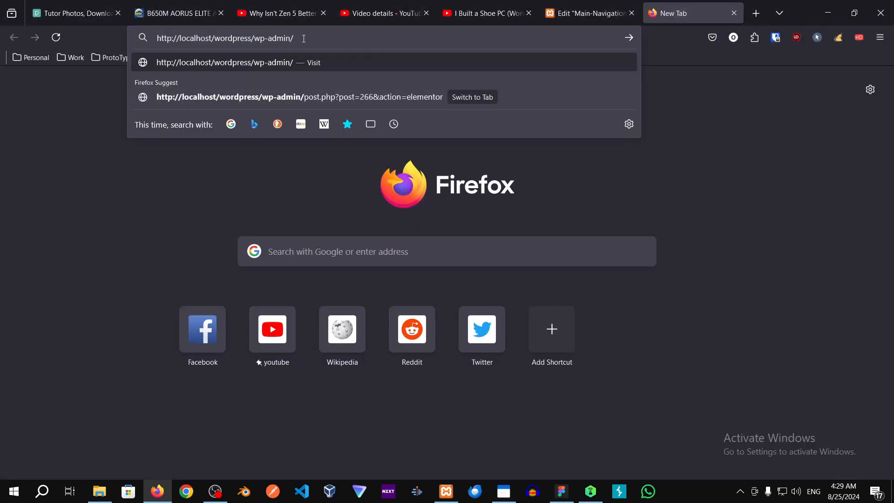
{"action": "left_click_drag", "start_coordinate": [293, 38], "coordinate": [253, 39]}
{"action": "key", "text": "BackSpace"}
{"action": "key", "text": "Return"}
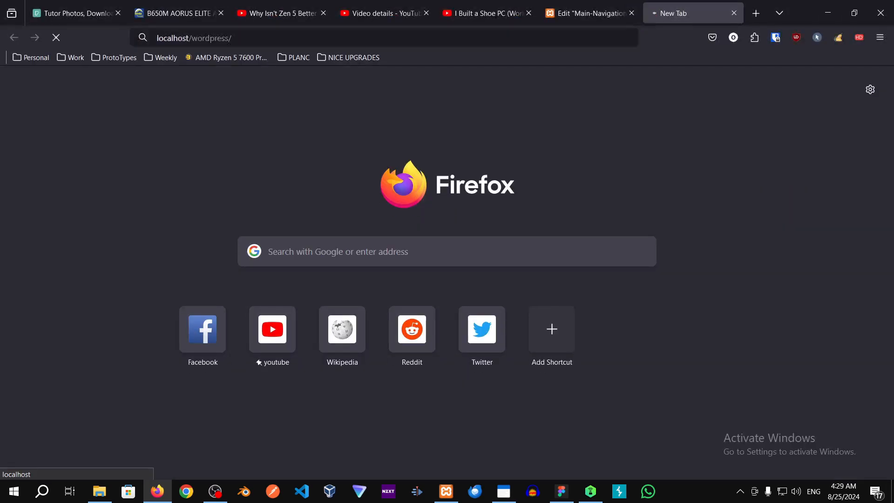
{"action": "middle_click", "coordinate": [471, 19]}
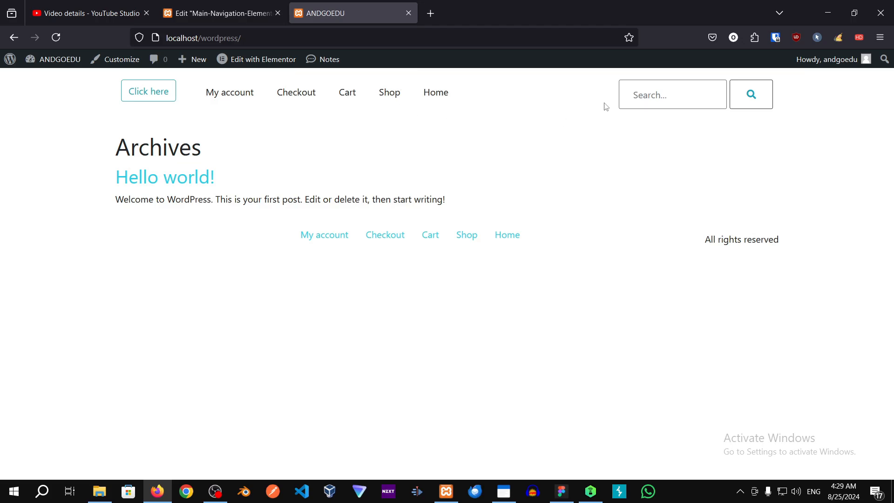
- Inspect the published header at mobile size with the browser's responsive design view, and return to the Elementor editor
{"action": "left_click", "coordinate": [879, 37]}
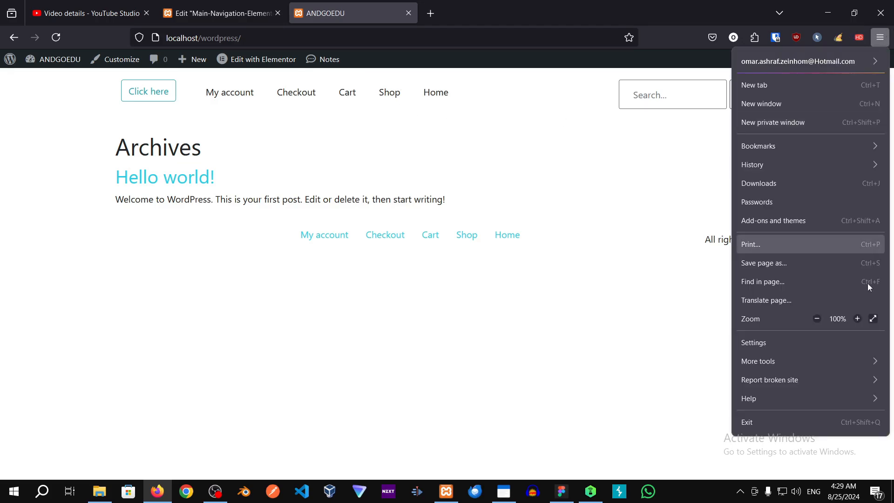
{"action": "left_click", "coordinate": [807, 358]}
{"action": "left_click", "coordinate": [787, 123]}
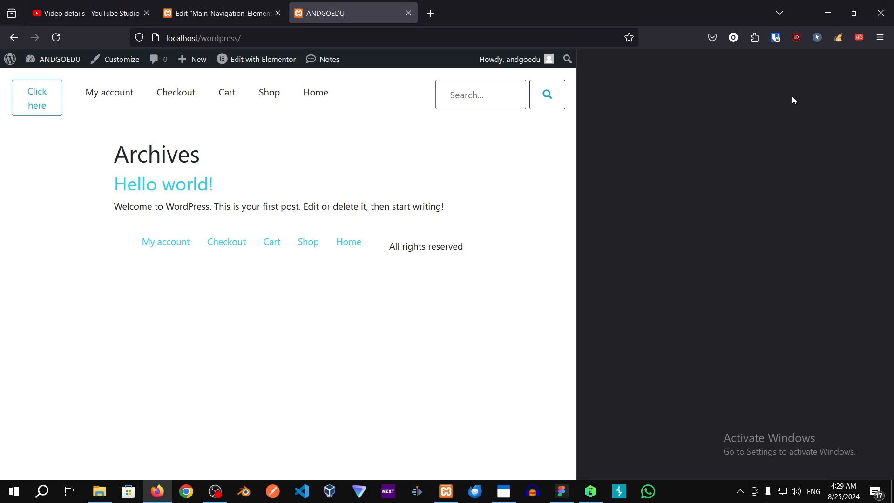
{"action": "left_click", "coordinate": [855, 58]}
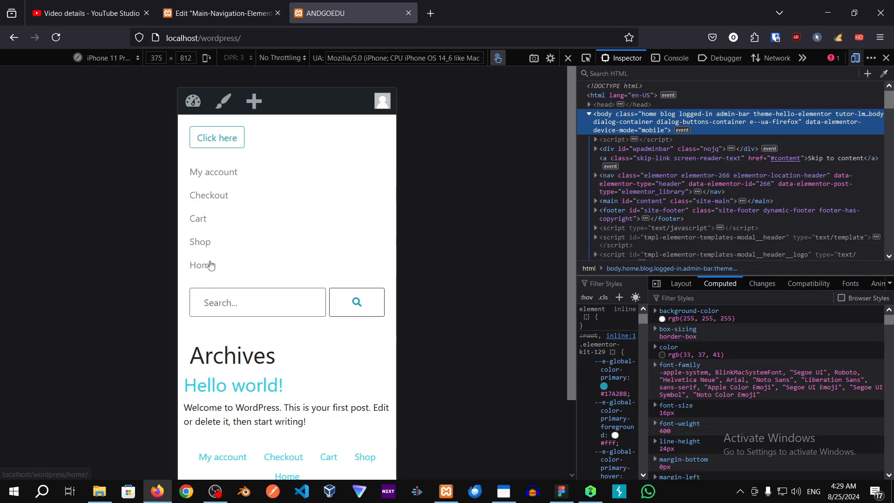
{"action": "left_click", "coordinate": [281, 302]}
{"action": "left_click", "coordinate": [250, 5]}
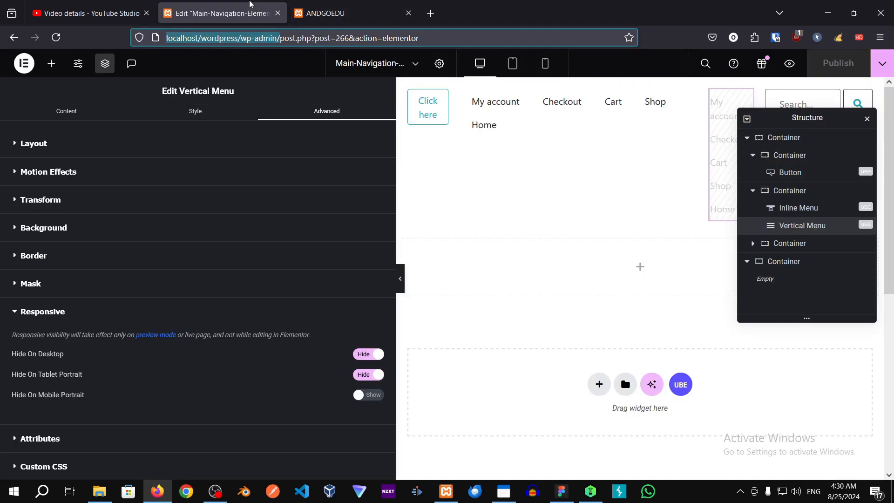
- Change the header button's text to "Get Started" and publish the header
{"action": "left_click", "coordinate": [441, 96]}
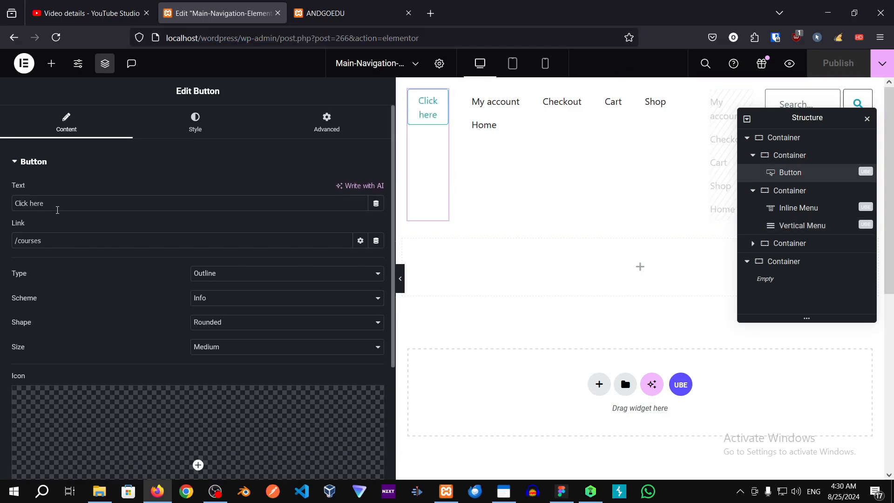
{"action": "left_click", "coordinate": [57, 205]}
{"action": "triple_click", "coordinate": [57, 205]}
{"action": "key", "text": "BackSpace"}
{"action": "type", "text": "Get"}
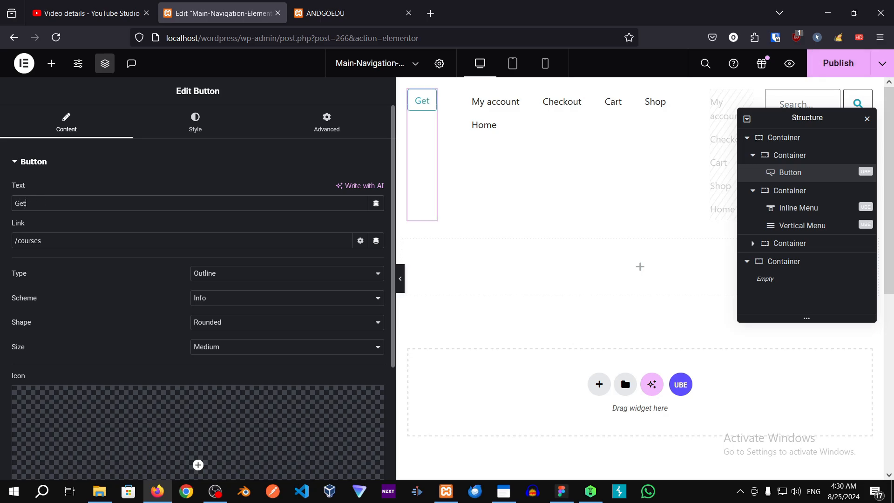
{"action": "type", "text": " Started"}
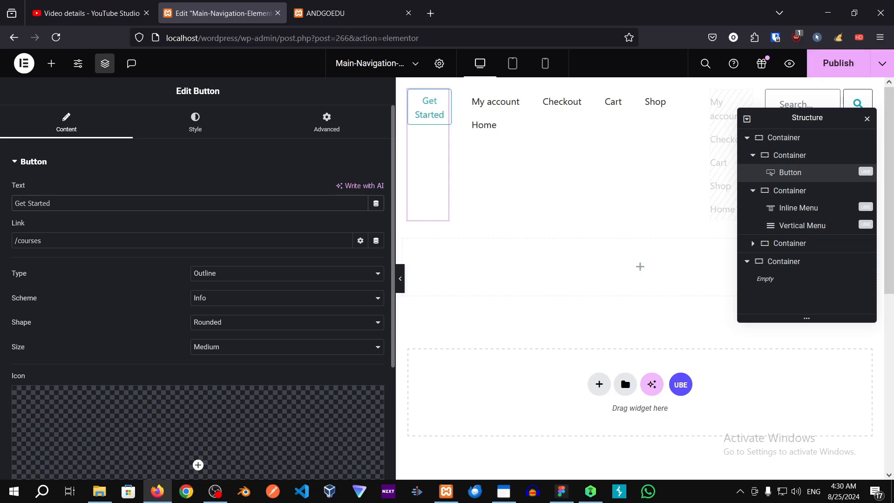
{"action": "left_click", "coordinate": [843, 62]}
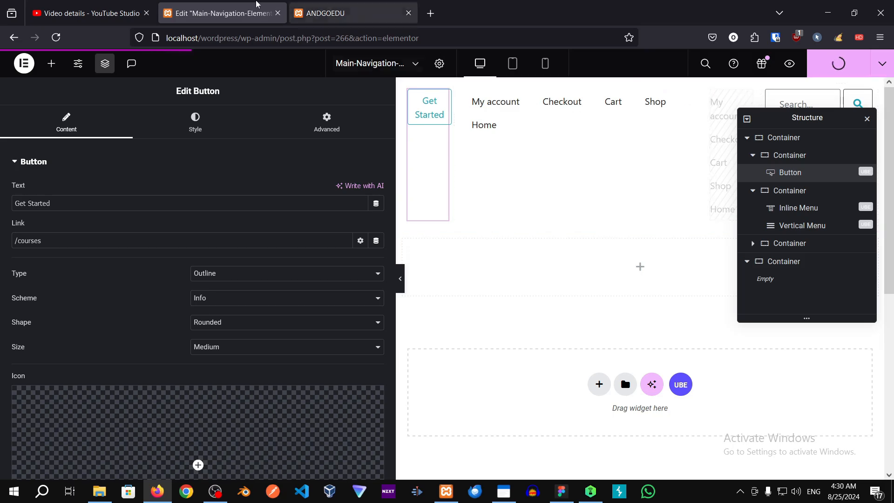
- Compare the mobile front page with the mobile mockup's navbar in Figma, and return to the Elementor editor
{"action": "left_click", "coordinate": [328, 8]}
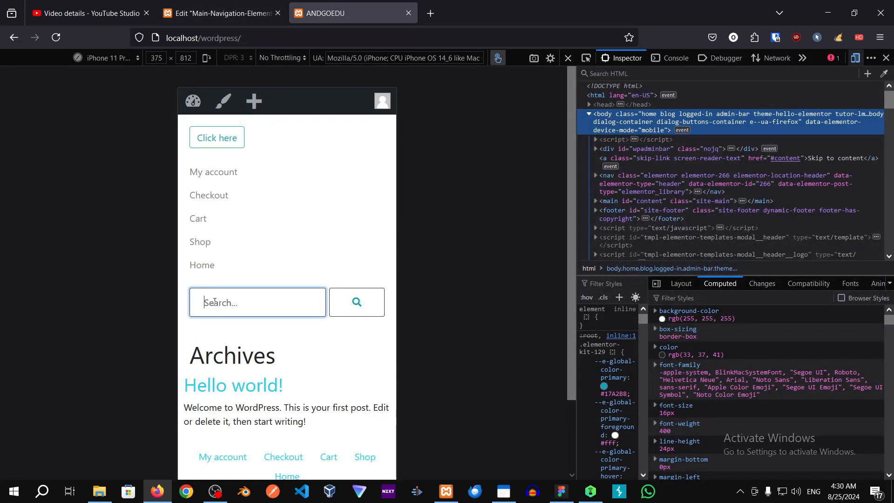
{"action": "left_click", "coordinate": [563, 491]}
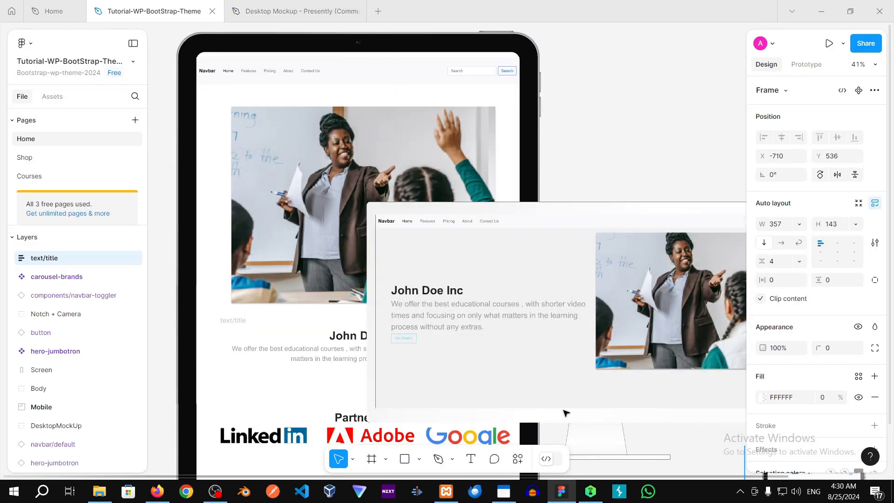
{"action": "scroll", "coordinate": [672, 182], "scroll_direction": "up", "scroll_amount": 1}
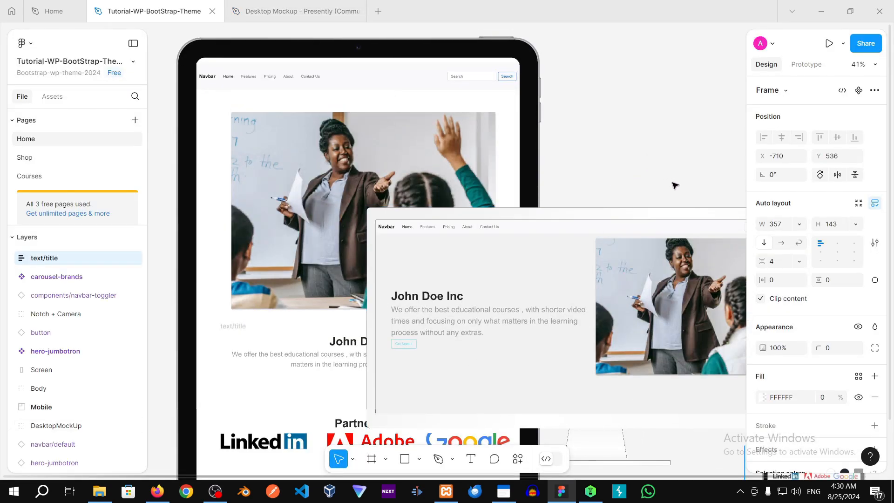
{"action": "scroll", "coordinate": [672, 181], "scroll_direction": "down", "scroll_amount": 2}
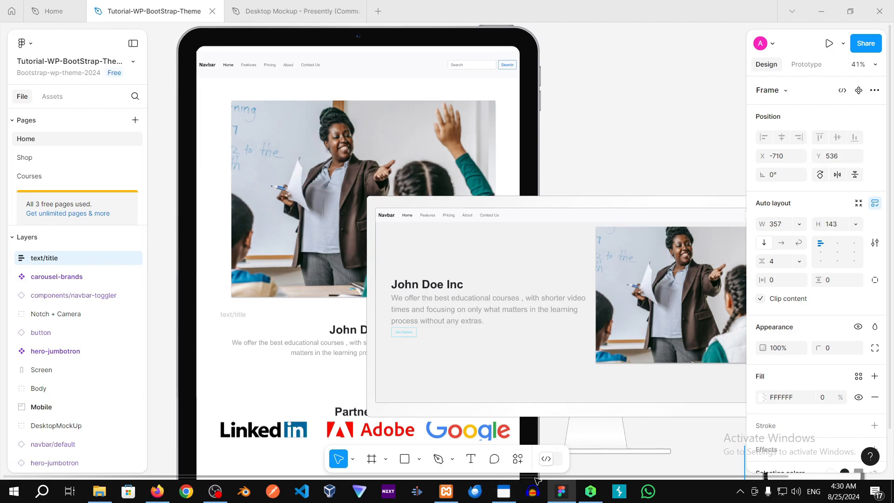
{"action": "left_click_drag", "start_coordinate": [537, 479], "coordinate": [726, 484]}
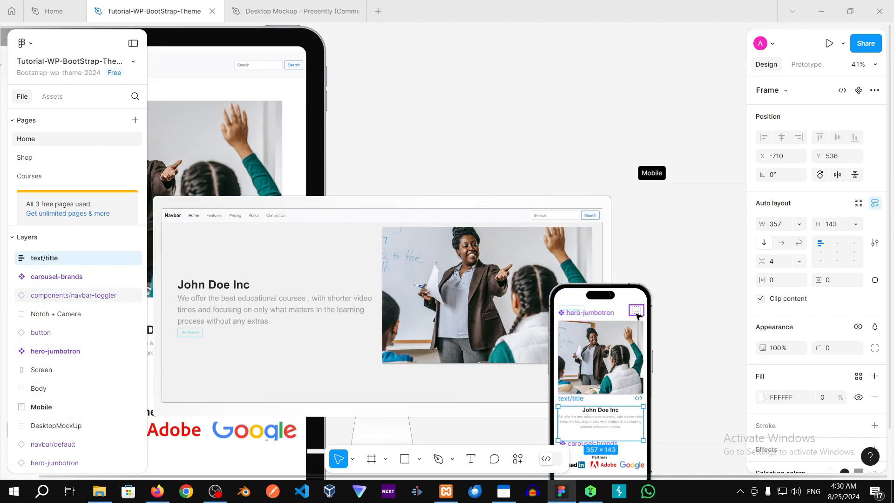
{"action": "left_click", "coordinate": [821, 11]}
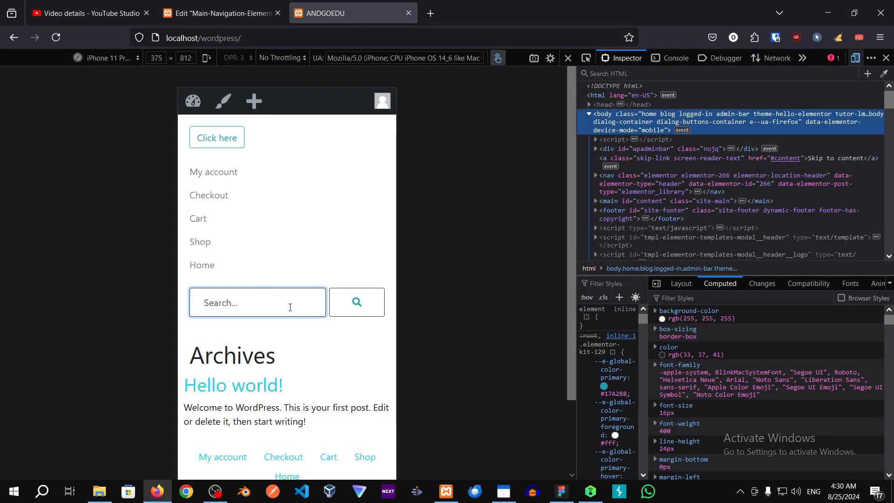
{"action": "left_click", "coordinate": [206, 7]}
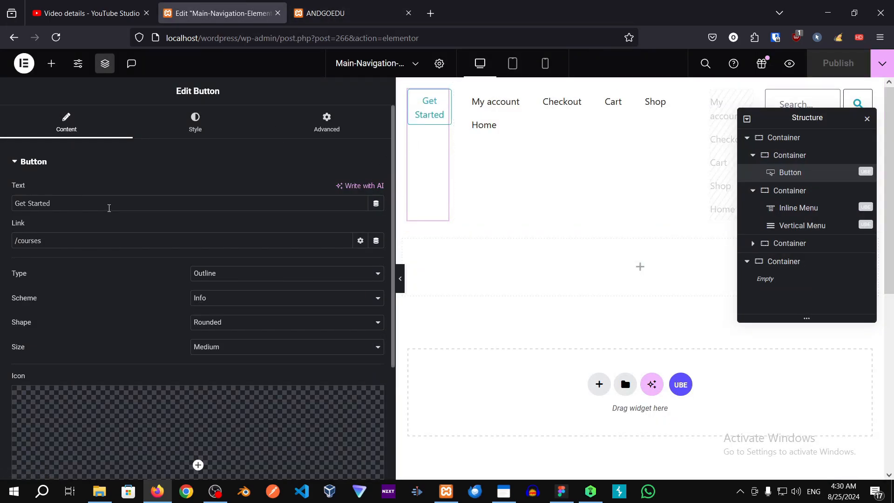
{"action": "triple_click", "coordinate": [108, 207]}
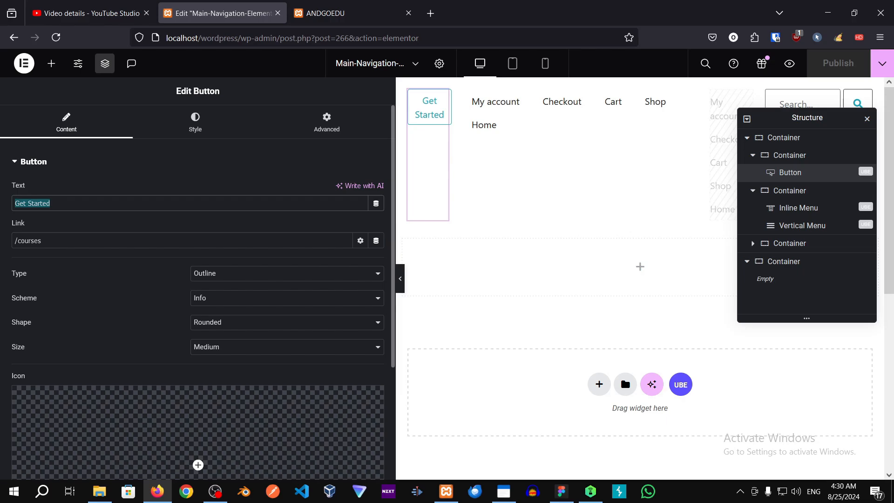
{"action": "type", "text": "C"}
{"action": "key", "text": "ctrl+z"}
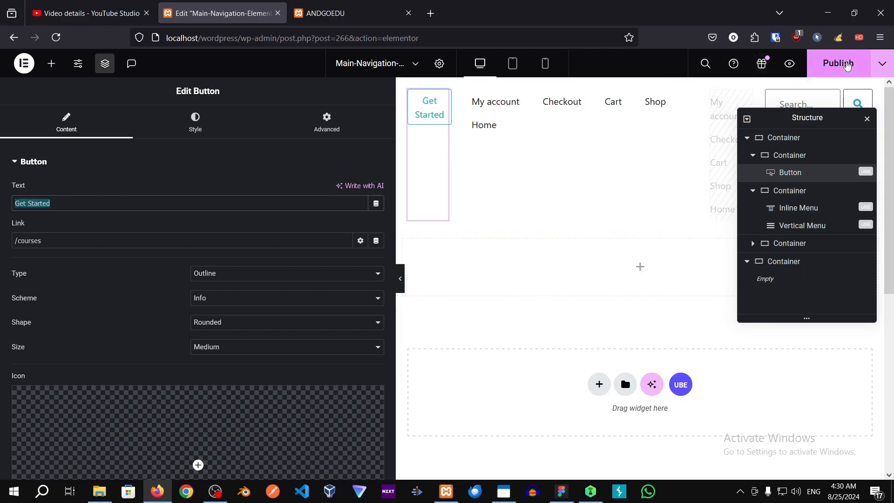
{"action": "left_click", "coordinate": [837, 63]}
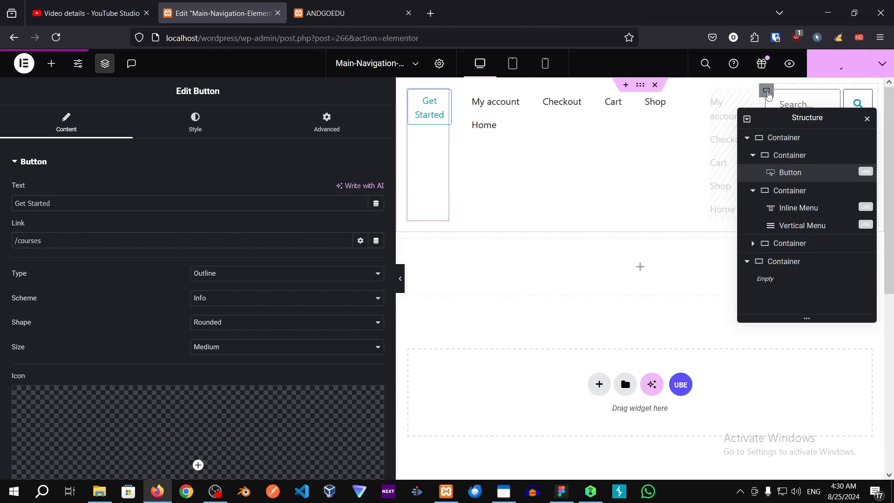
- Hide the Search Box on mobile portrait and publish the header
{"action": "left_click", "coordinate": [766, 92]}
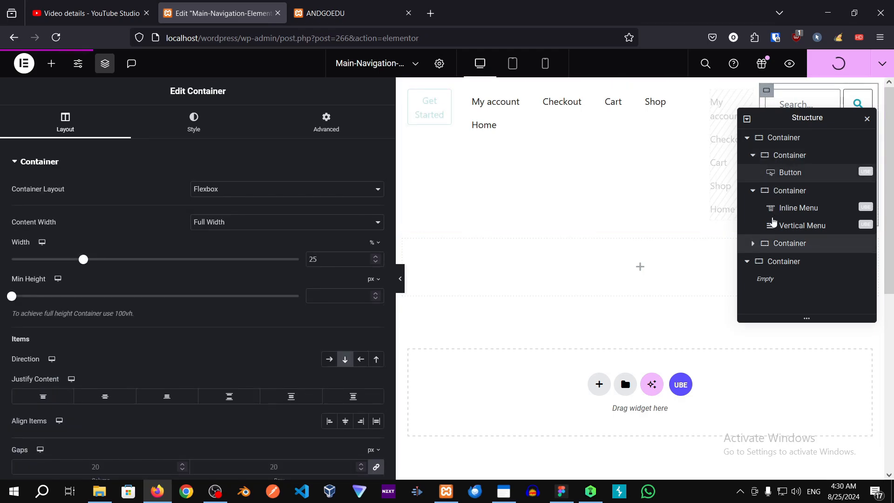
{"action": "left_click", "coordinate": [753, 244]}
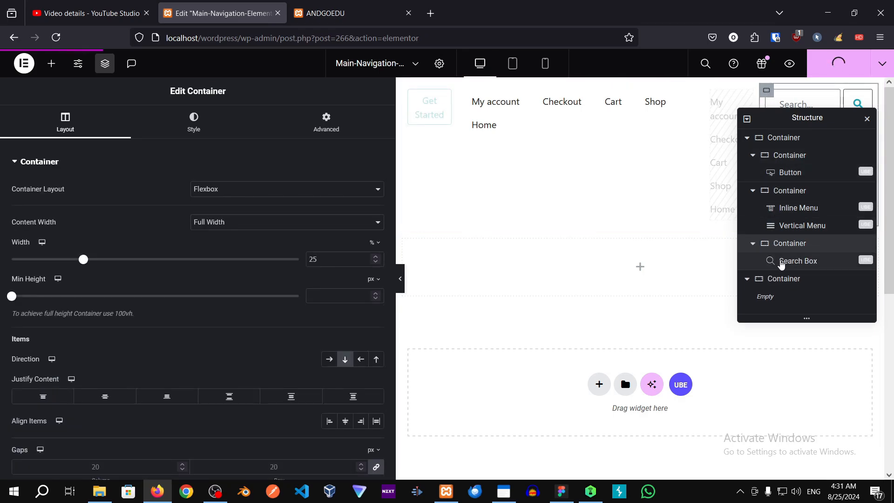
{"action": "left_click", "coordinate": [781, 263]}
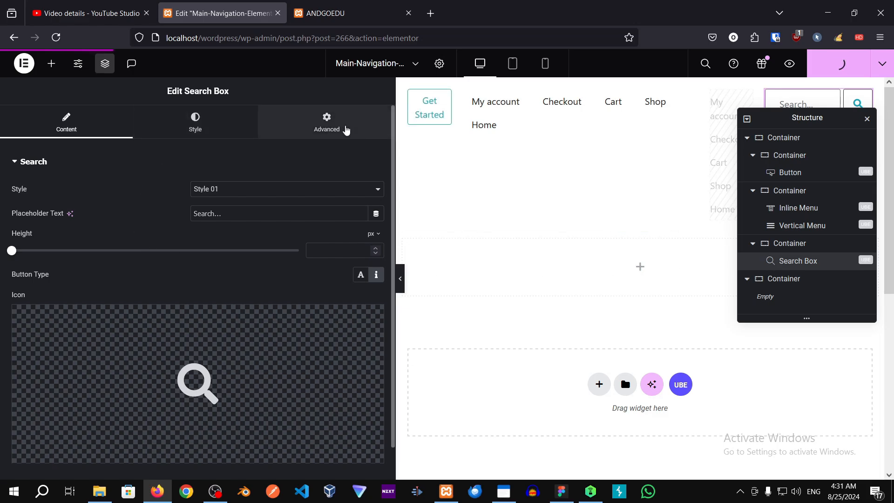
{"action": "left_click", "coordinate": [345, 129]}
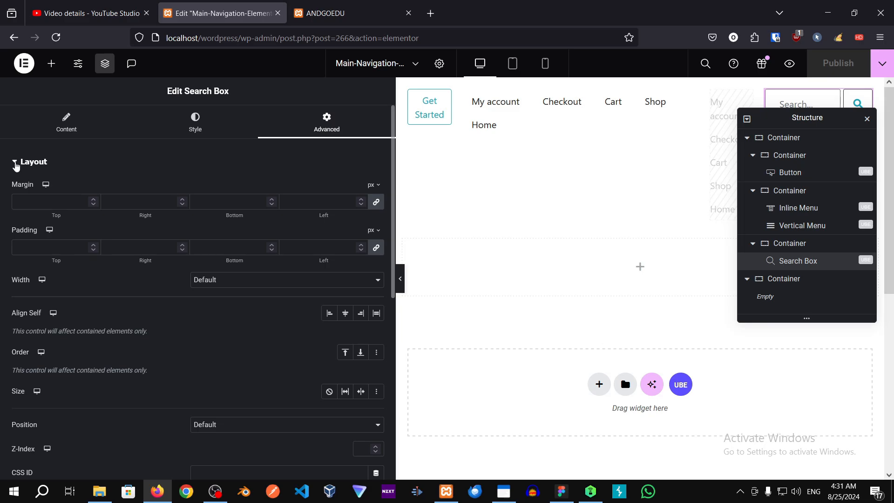
{"action": "left_click", "coordinate": [15, 164]}
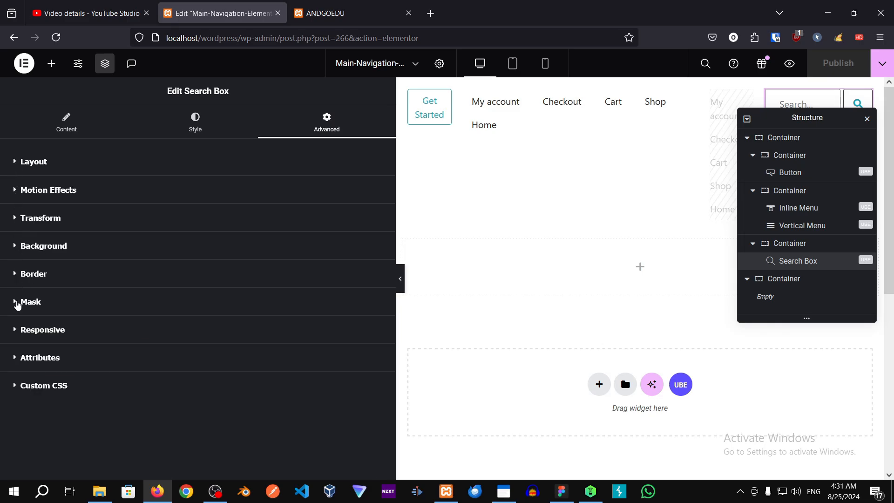
{"action": "left_click", "coordinate": [24, 332]}
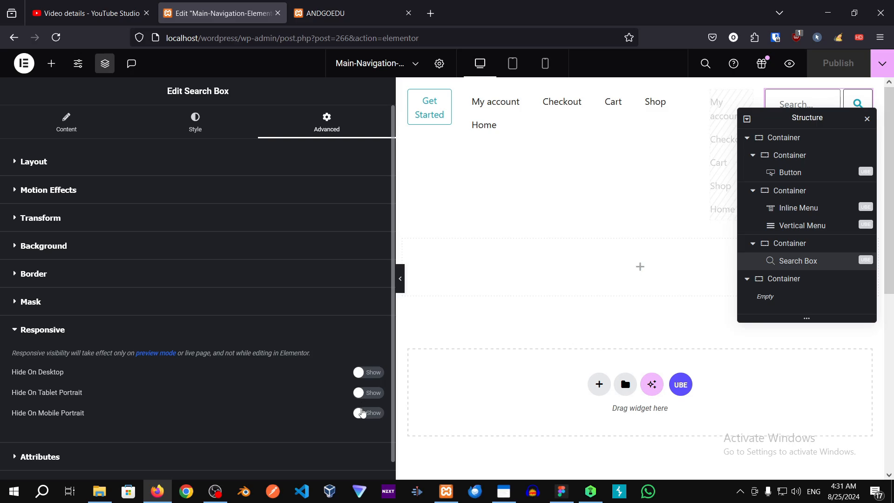
{"action": "left_click", "coordinate": [363, 412]}
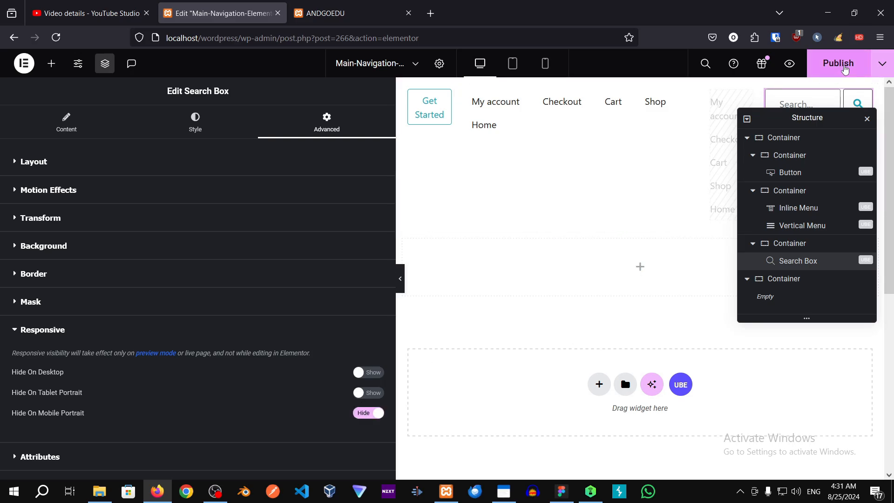
{"action": "left_click", "coordinate": [845, 69]}
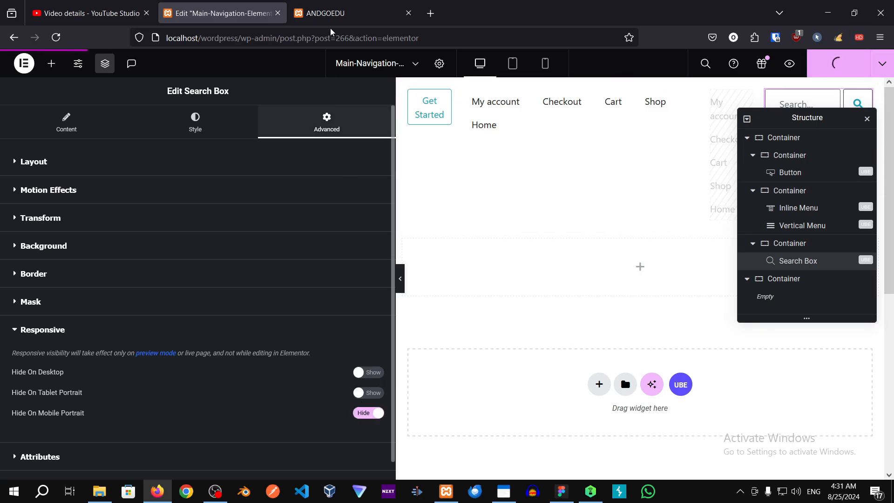
- Reload the front page at mobile size to check the header, and return to the Elementor editor
{"action": "left_click", "coordinate": [336, 5]}
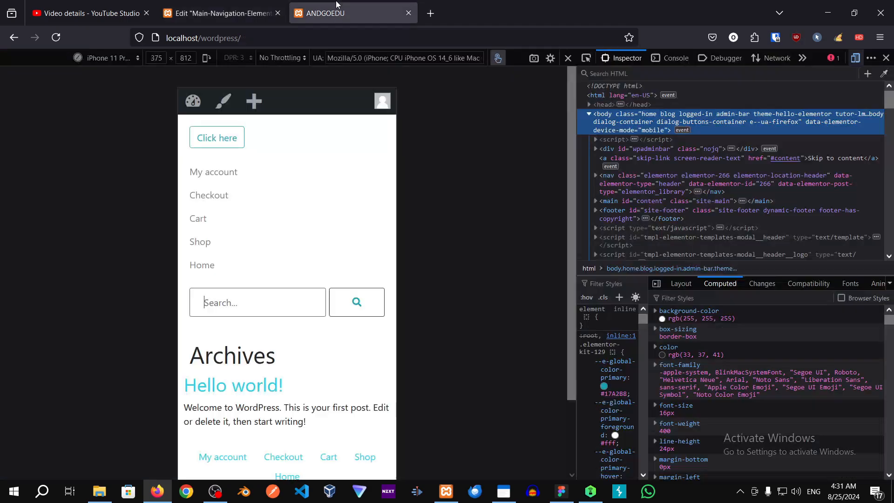
{"action": "left_click", "coordinate": [56, 37]}
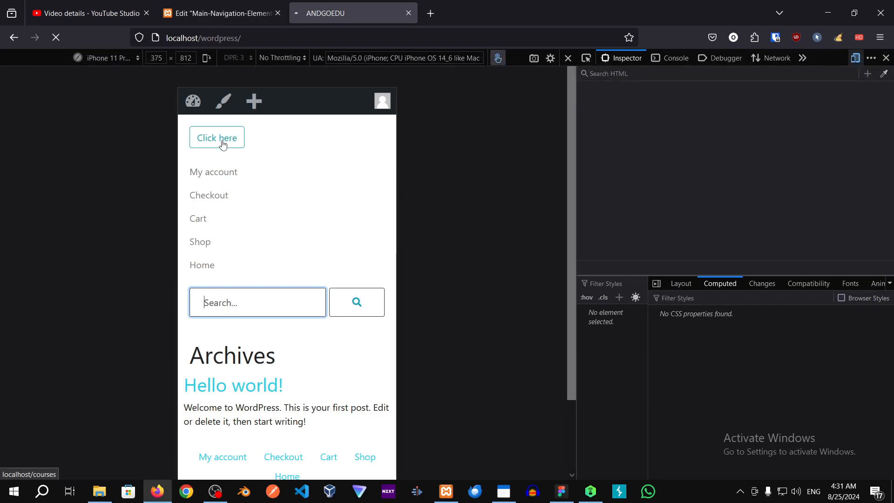
{"action": "left_click", "coordinate": [222, 10]}
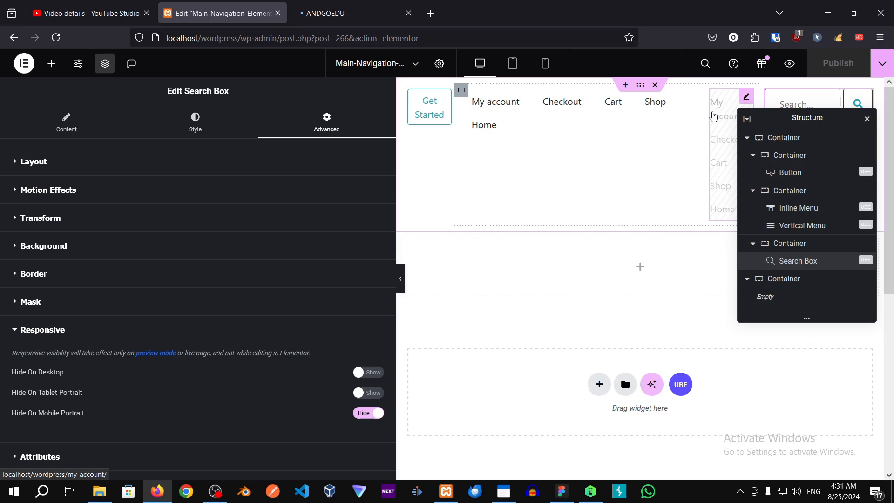
- Move the Vertical Menu above the Inline Menu in the same container, and publish the header
{"action": "left_click", "coordinate": [717, 119]}
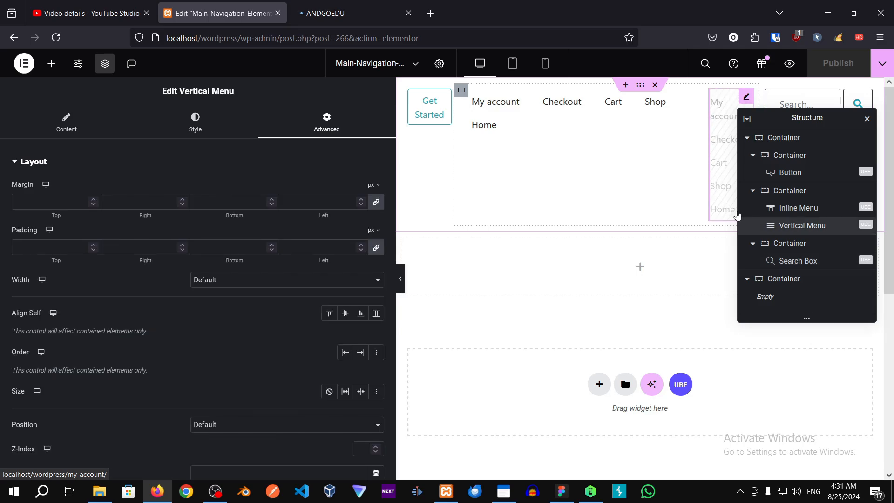
{"action": "left_click_drag", "start_coordinate": [789, 216], "coordinate": [789, 208]}
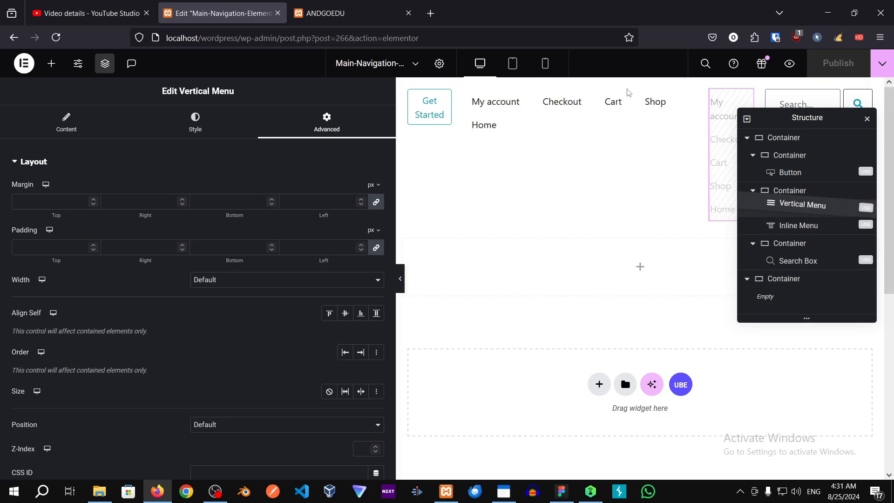
{"action": "left_click_drag", "start_coordinate": [572, 116], "coordinate": [572, 116]}
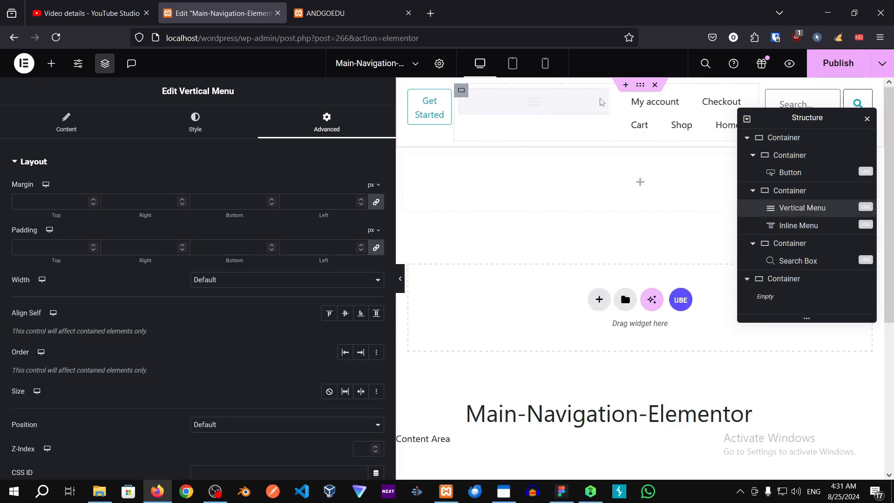
{"action": "left_click", "coordinate": [840, 67]}
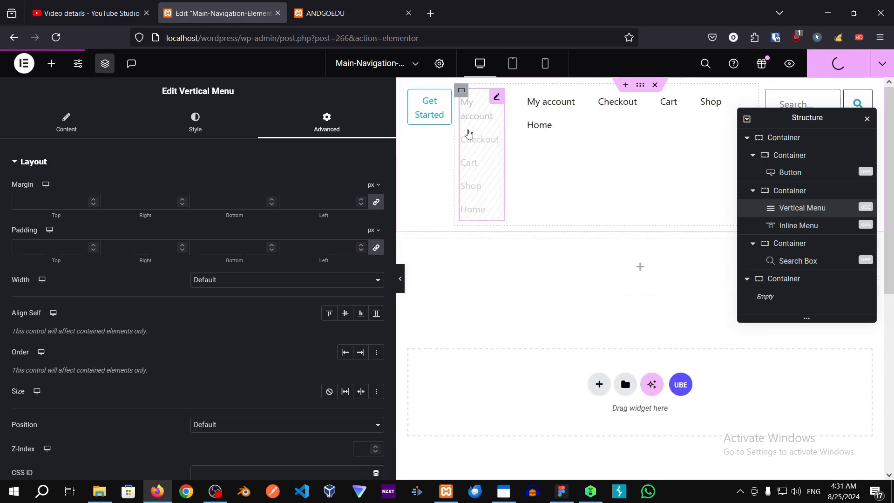
- Refresh the mobile front page to load the reordered menus, and go back to the Elementor editor
{"action": "left_click", "coordinate": [336, 13]}
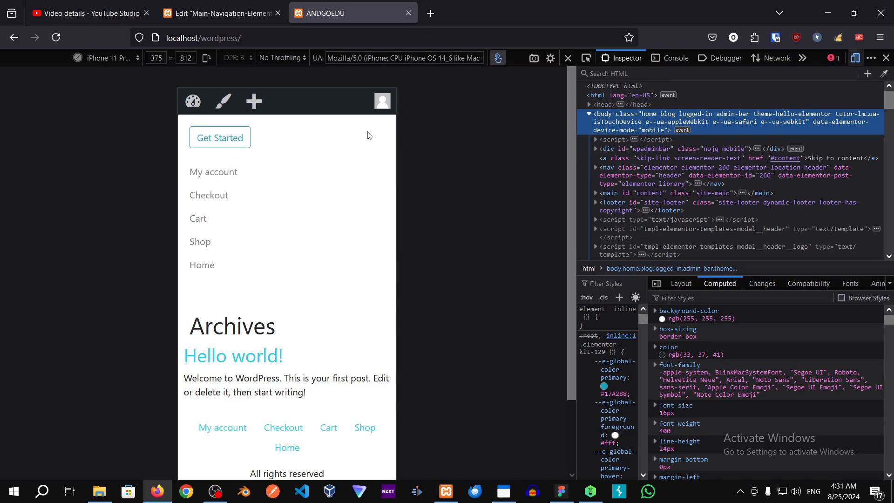
{"action": "left_click", "coordinate": [57, 38]}
{"action": "left_click", "coordinate": [249, 5]}
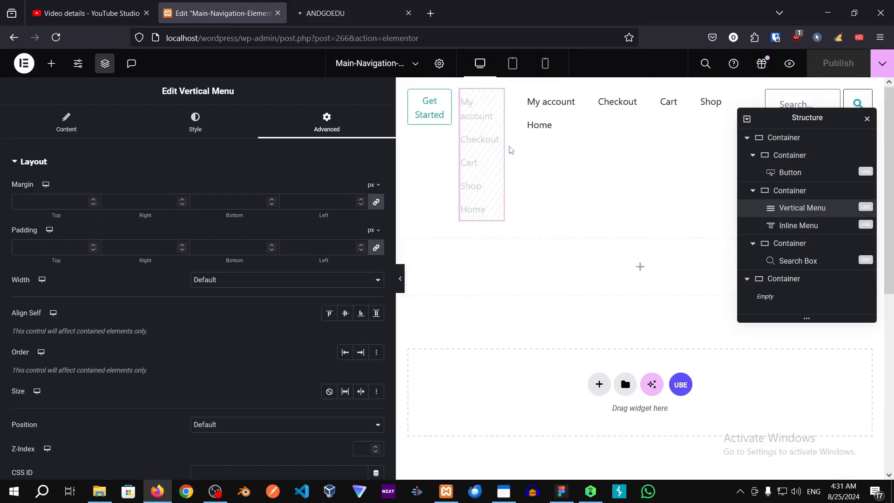
- Enable the Toggle Button in the Vertical Menu's content settings
{"action": "scroll", "coordinate": [293, 374], "scroll_direction": "down", "scroll_amount": 5}
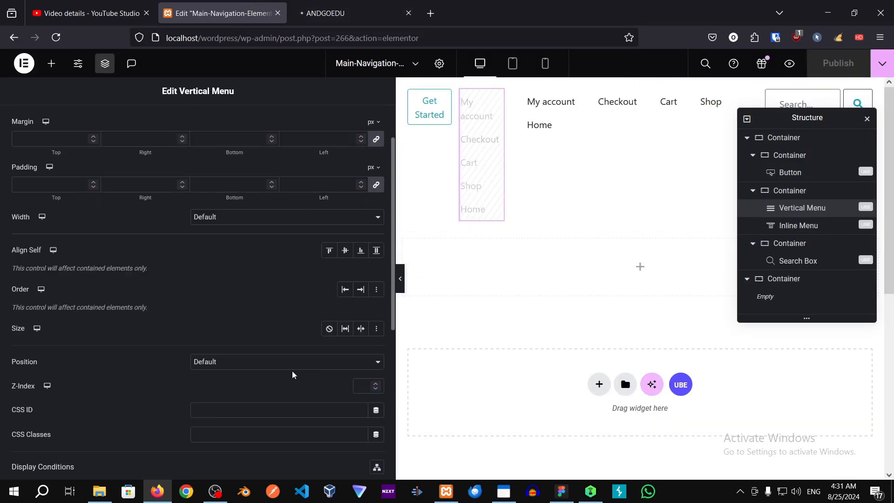
{"action": "scroll", "coordinate": [83, 162], "scroll_direction": "up", "scroll_amount": 5}
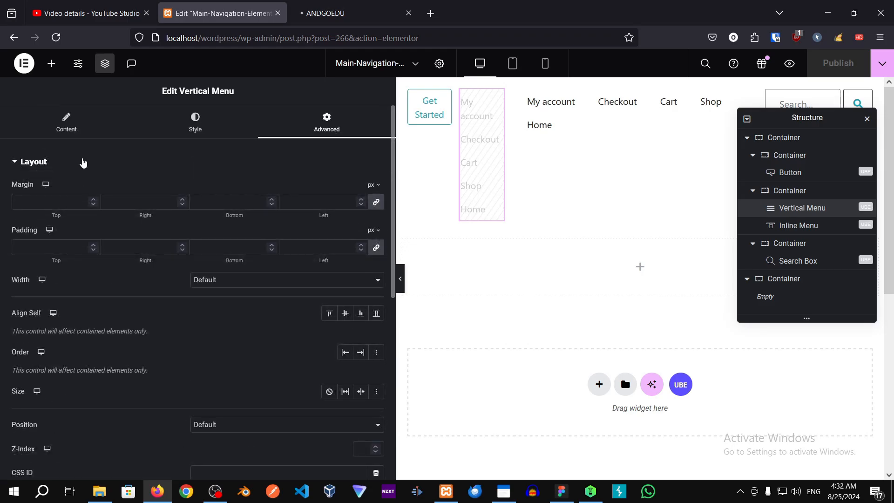
{"action": "left_click", "coordinate": [80, 134]}
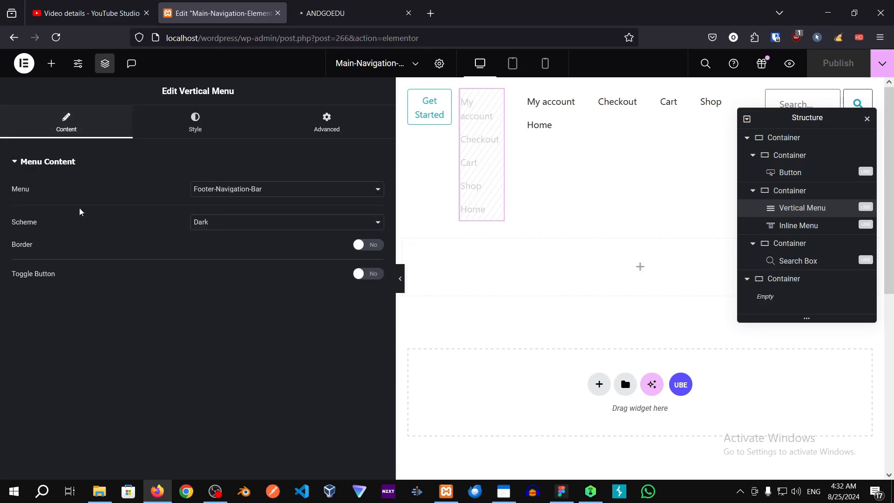
{"action": "left_click", "coordinate": [367, 274]}
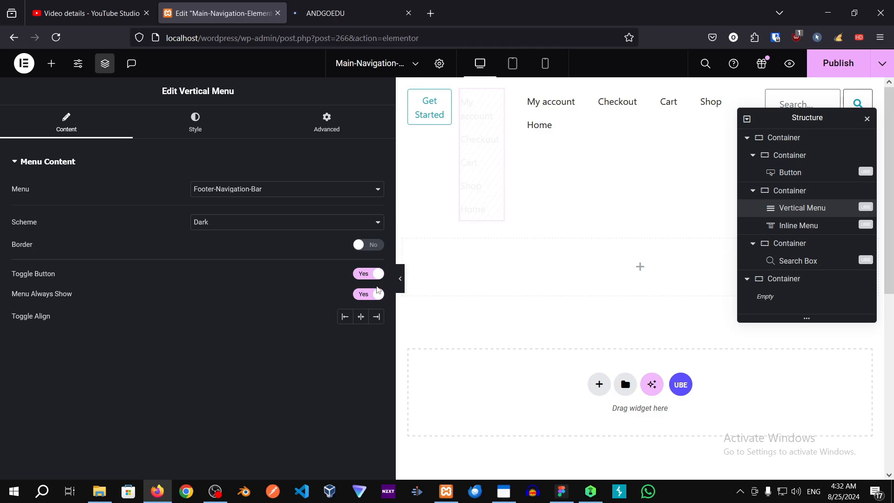
- Disable Menu Always Show for the Vertical Menu and publish the header
{"action": "left_click", "coordinate": [374, 297]}
{"action": "left_click", "coordinate": [825, 64]}
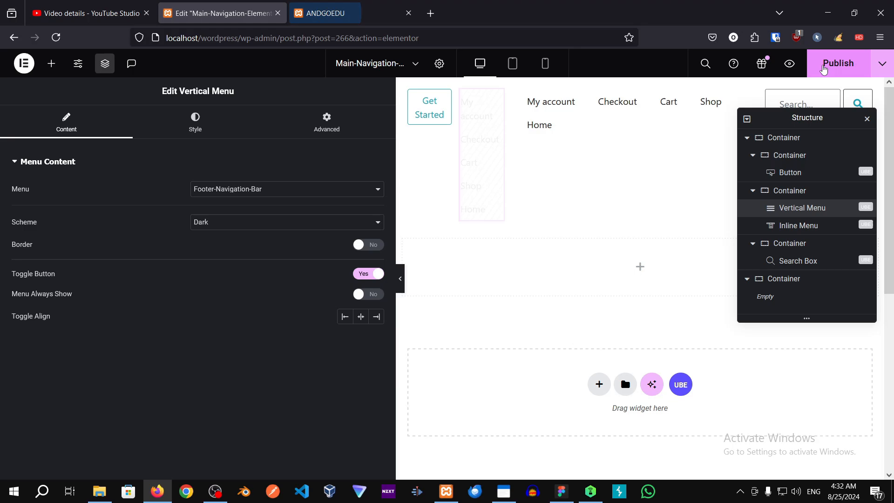
- Reload the mobile front page and examine the phone mockup's header in Figma, returning to the browser
{"action": "left_click", "coordinate": [326, 13]}
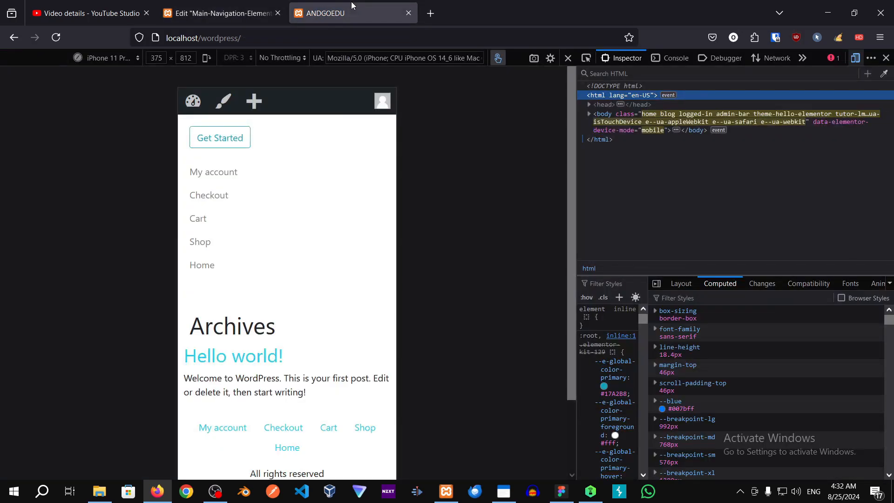
{"action": "left_click", "coordinate": [56, 37]}
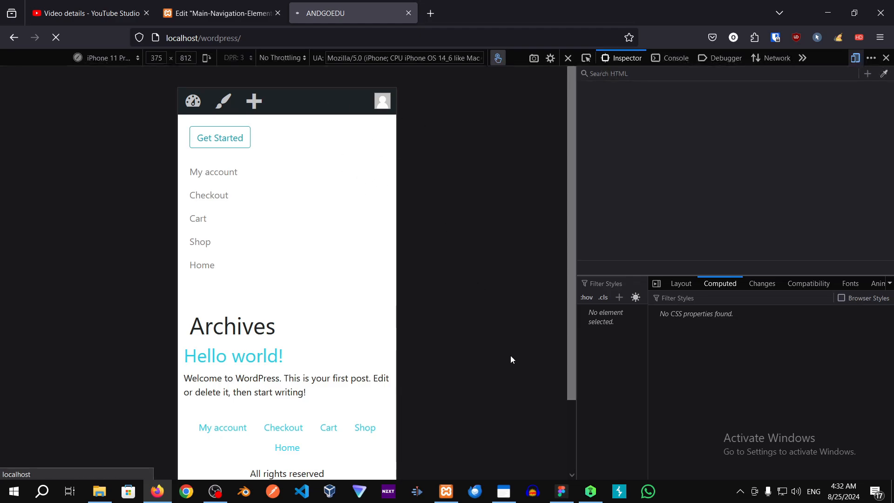
{"action": "mouse_move", "coordinate": [560, 489]}
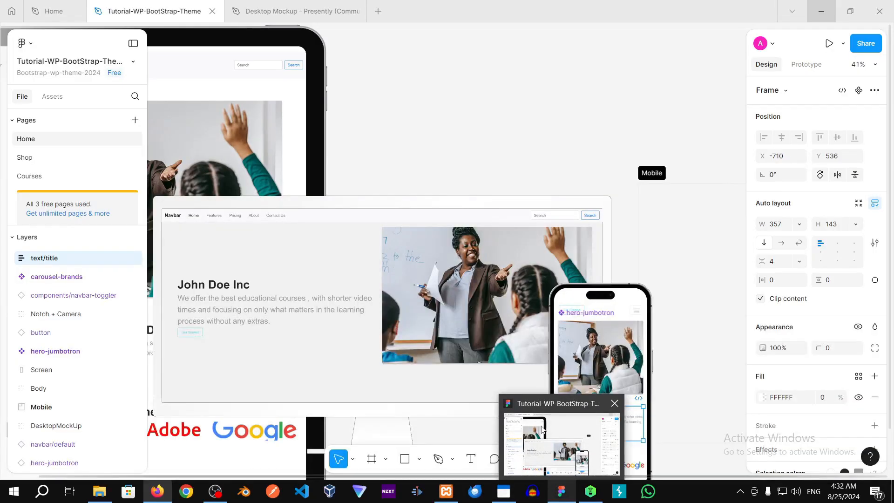
{"action": "left_click", "coordinate": [543, 435]}
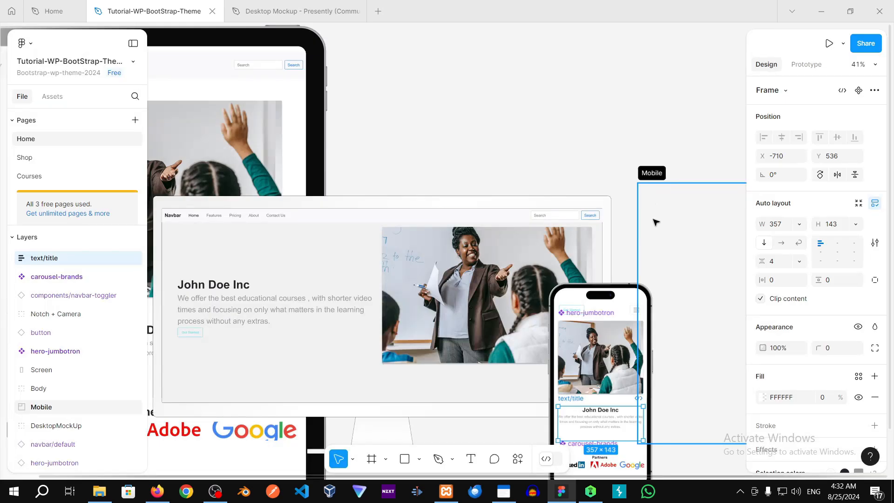
{"action": "scroll", "coordinate": [668, 247], "scroll_direction": "down", "scroll_amount": 5}
{"action": "scroll", "coordinate": [668, 247], "scroll_direction": "up", "scroll_amount": 2}
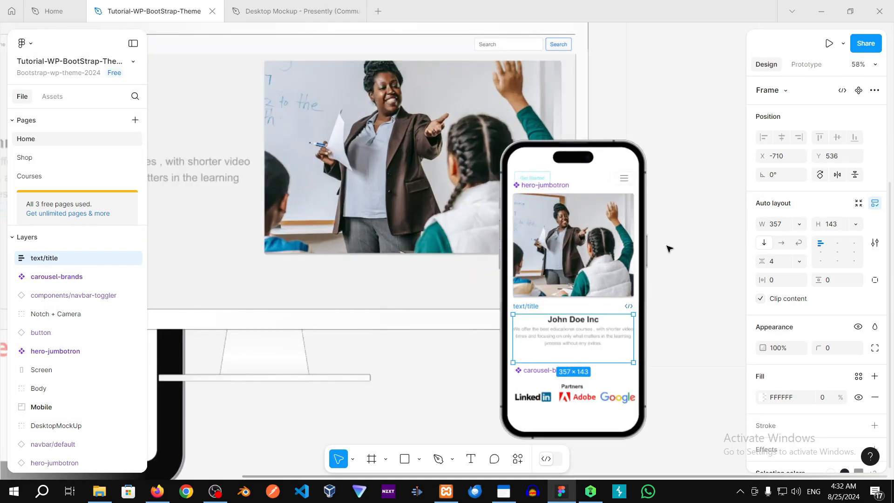
{"action": "scroll", "coordinate": [668, 247], "scroll_direction": "up", "scroll_amount": 2}
{"action": "scroll", "coordinate": [669, 211], "scroll_direction": "down", "scroll_amount": 4}
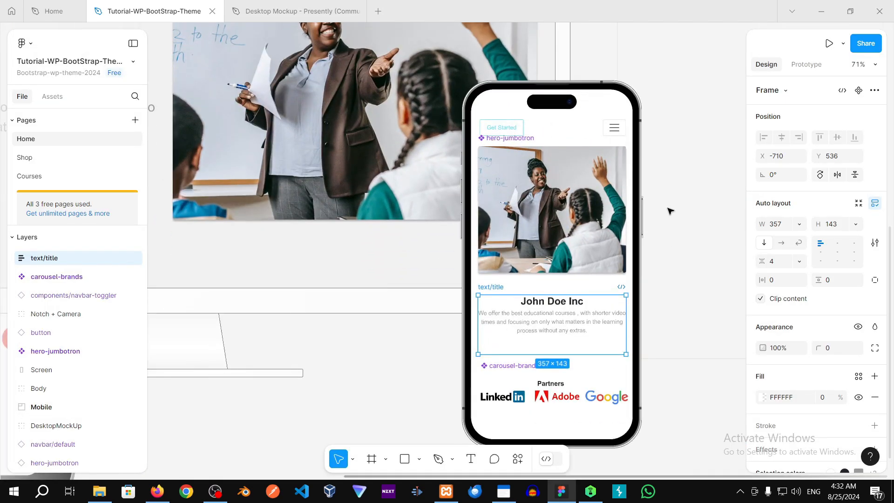
{"action": "scroll", "coordinate": [669, 211], "scroll_direction": "up", "scroll_amount": 1}
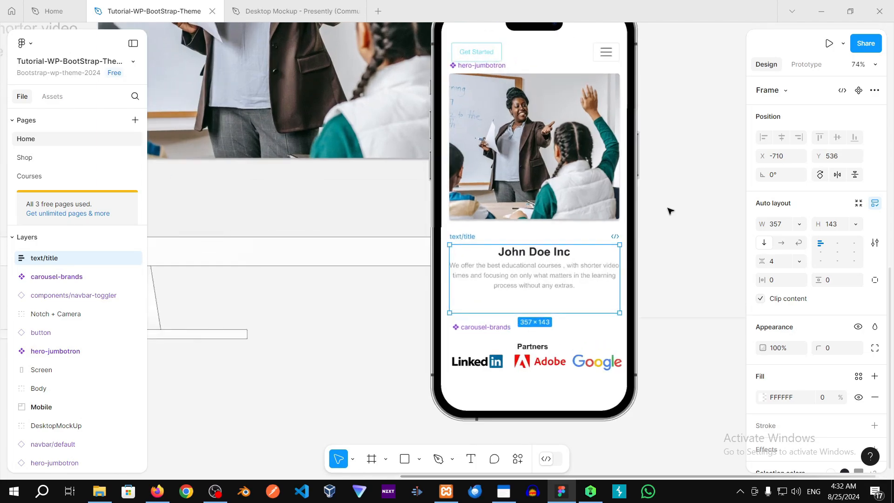
{"action": "scroll", "coordinate": [668, 211], "scroll_direction": "down", "scroll_amount": 1}
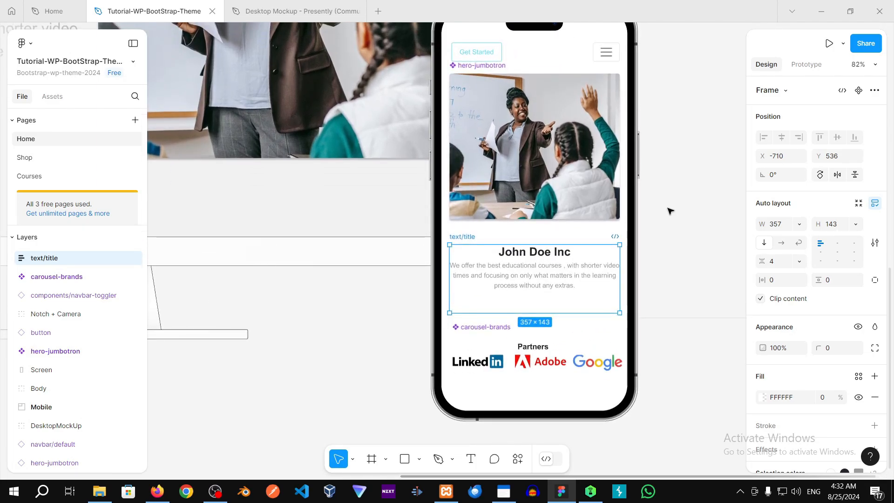
{"action": "scroll", "coordinate": [669, 210], "scroll_direction": "up", "scroll_amount": 3}
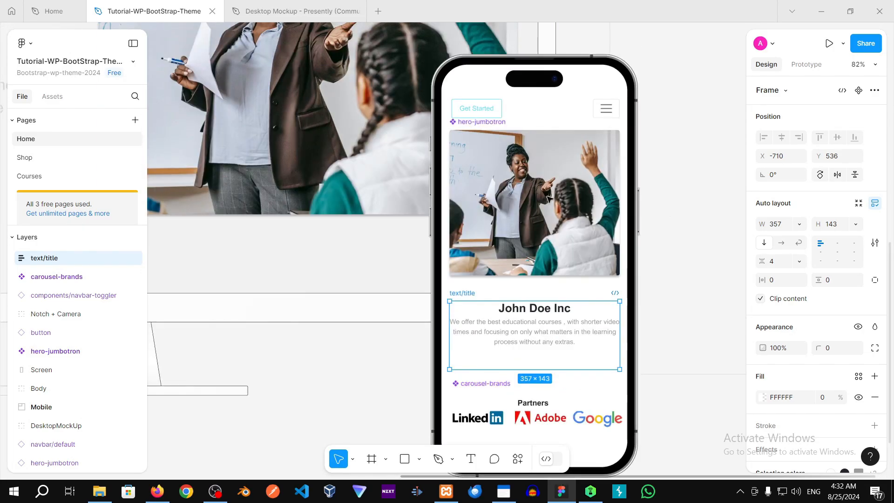
{"action": "left_click", "coordinate": [824, 9]}
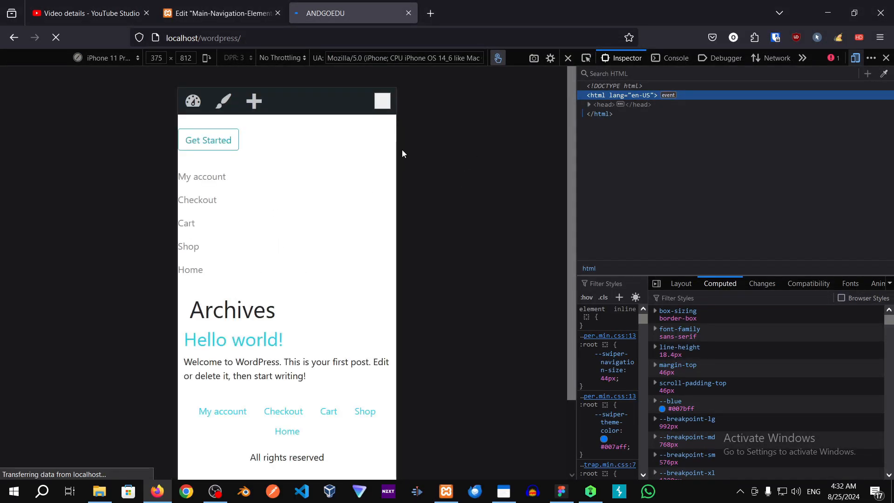
- Check the header on the mobile front page, reload it with the browser cache cleared, and return to the Elementor editor
{"action": "scroll", "coordinate": [214, 228], "scroll_direction": "down", "scroll_amount": 2}
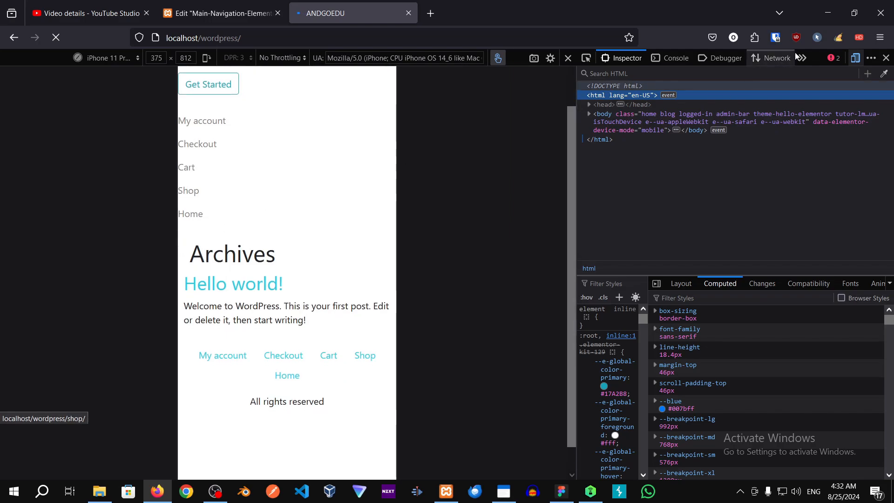
{"action": "left_click", "coordinate": [215, 3]}
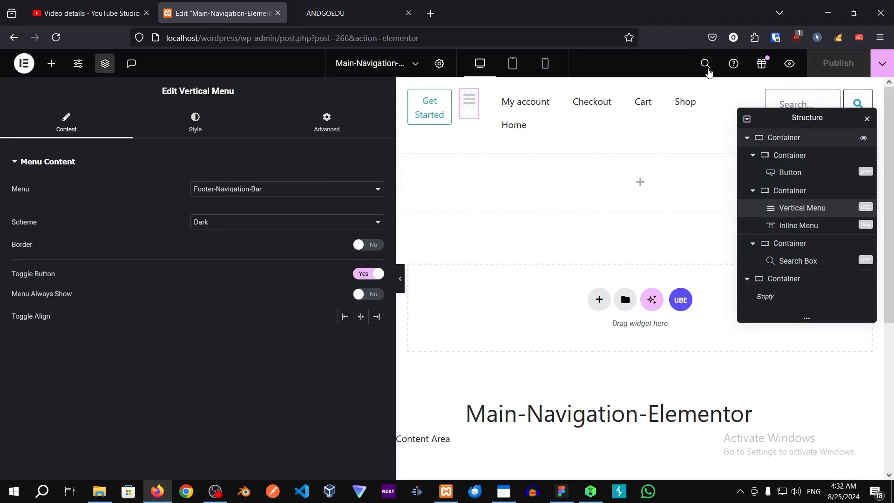
{"action": "left_click", "coordinate": [347, 13]}
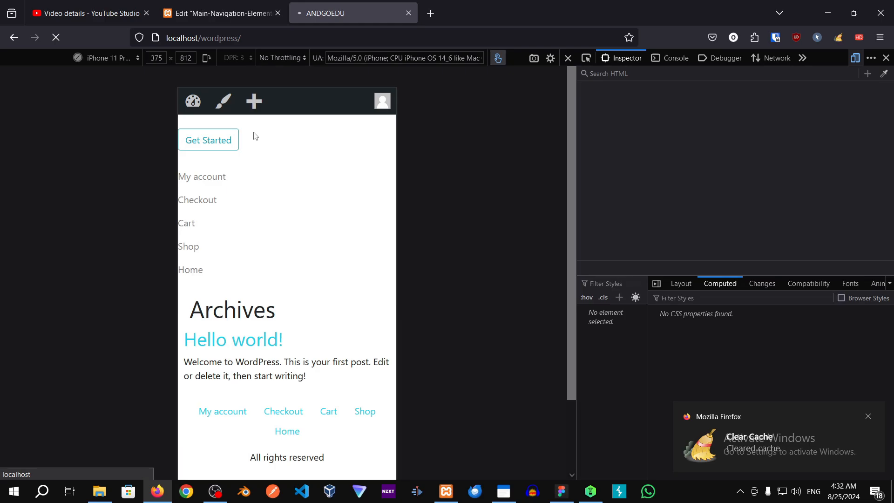
{"action": "left_click", "coordinate": [218, 14]}
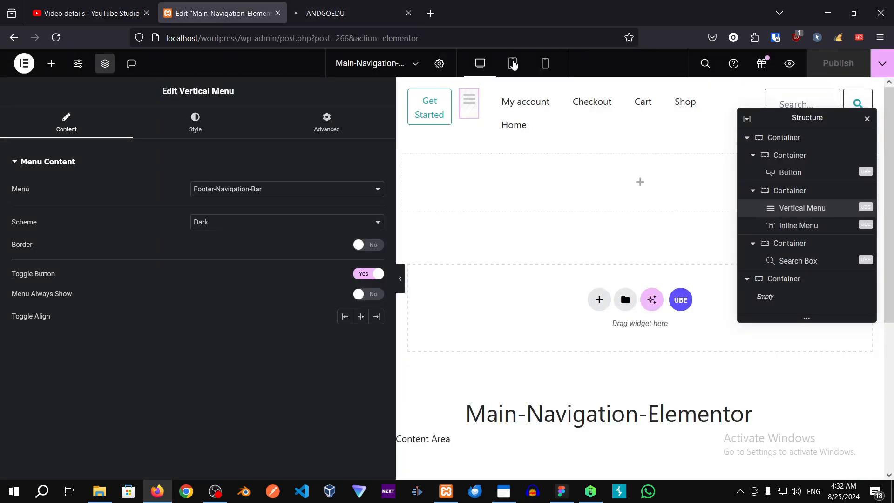
- Preview the header at tablet and mobile size, and review the Inline Menu's responsive visibility settings
{"action": "left_click", "coordinate": [513, 65]}
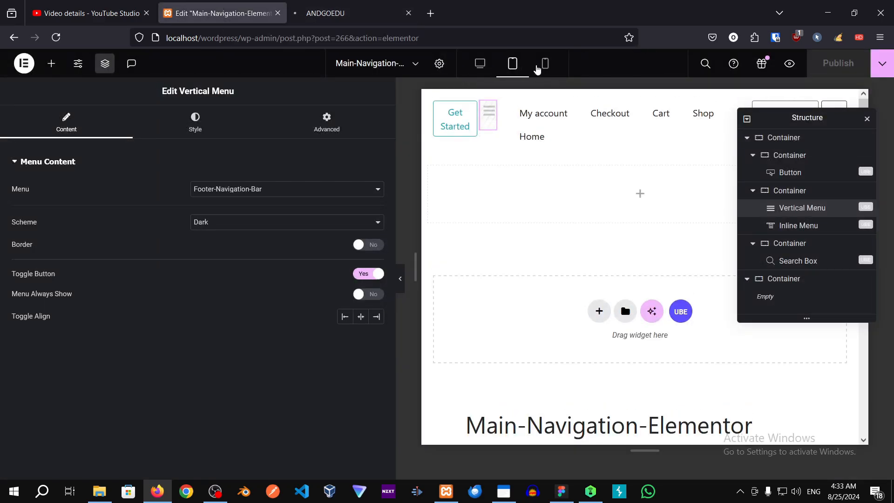
{"action": "left_click", "coordinate": [540, 66]}
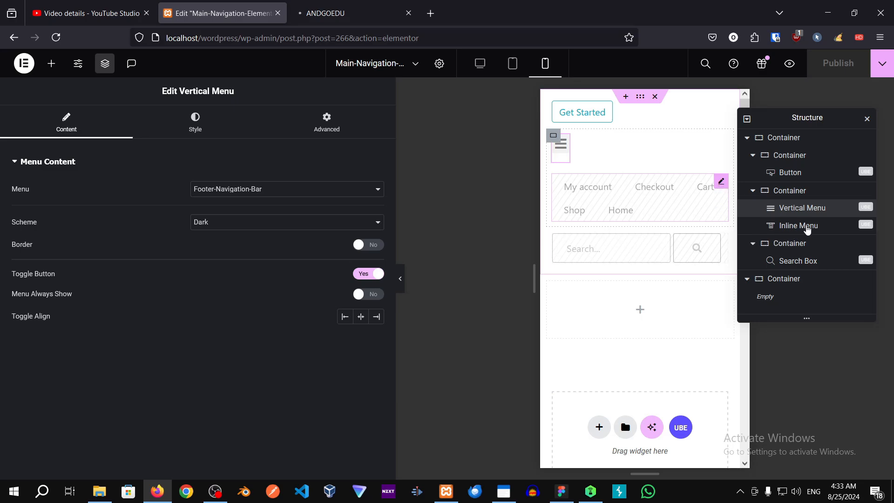
{"action": "left_click", "coordinate": [787, 227]}
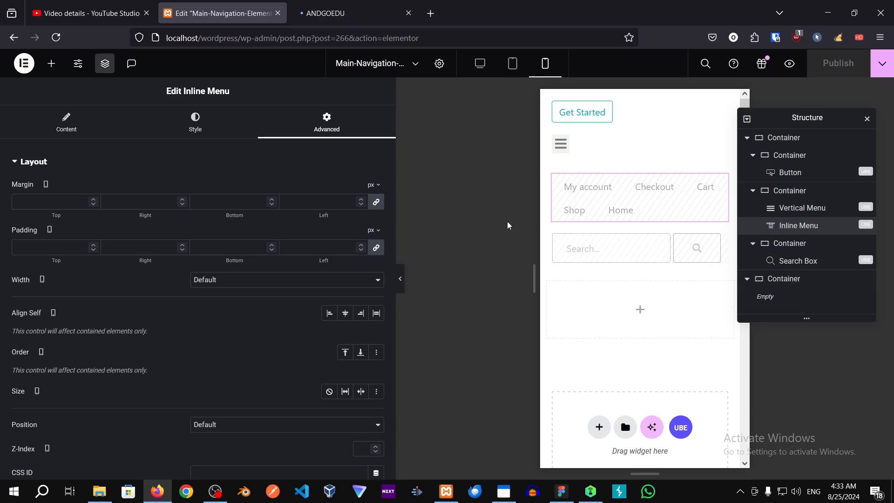
{"action": "scroll", "coordinate": [377, 280], "scroll_direction": "down", "scroll_amount": 4}
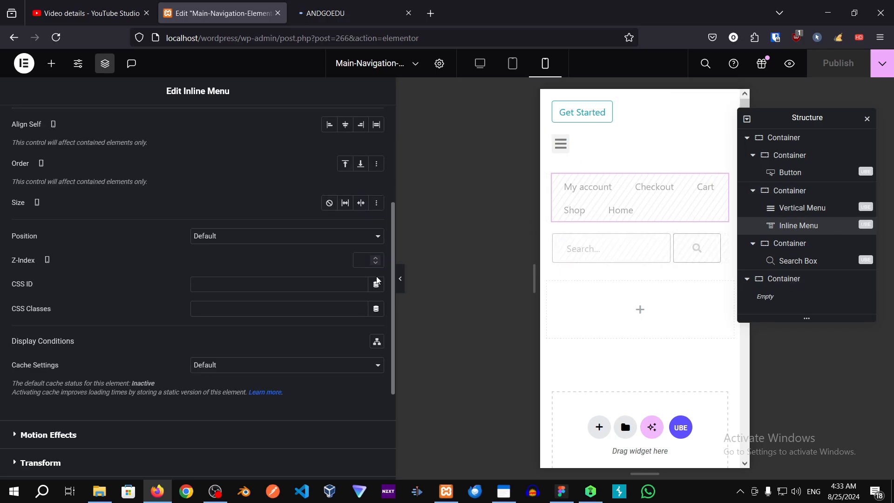
{"action": "scroll", "coordinate": [377, 281], "scroll_direction": "down", "scroll_amount": 3}
{"action": "left_click", "coordinate": [33, 411]}
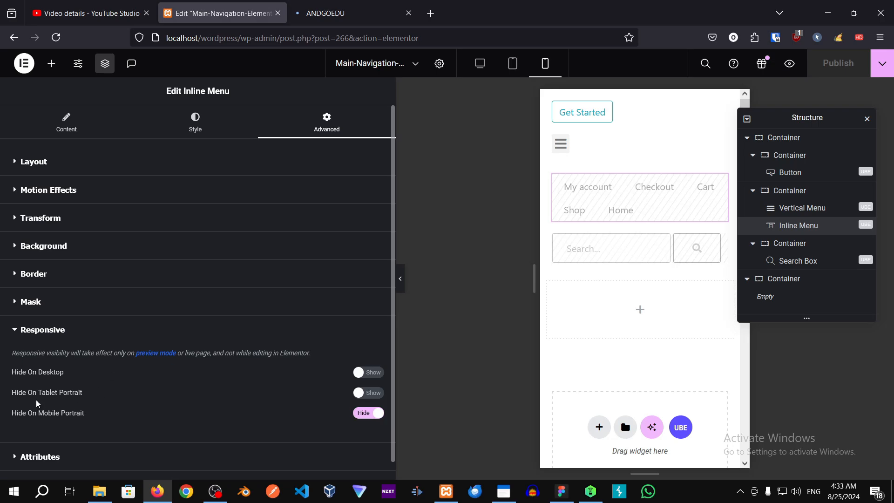
{"action": "left_click", "coordinate": [775, 211]}
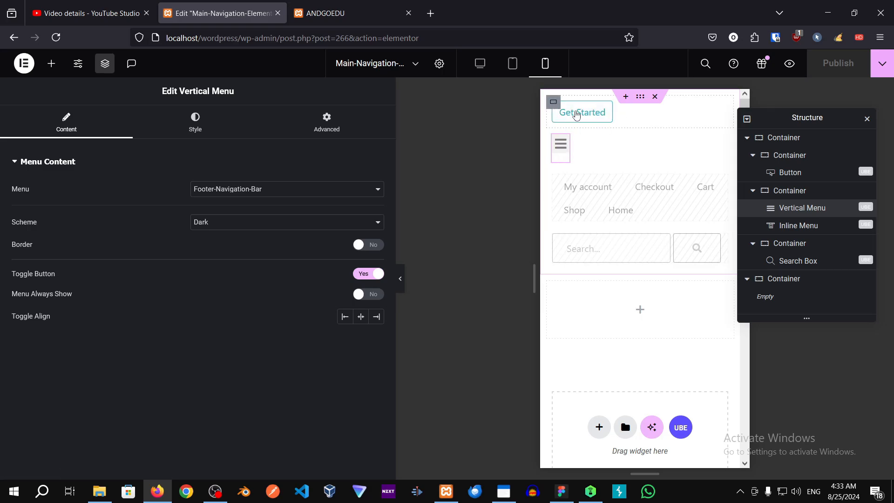
{"action": "left_click", "coordinate": [752, 191]}
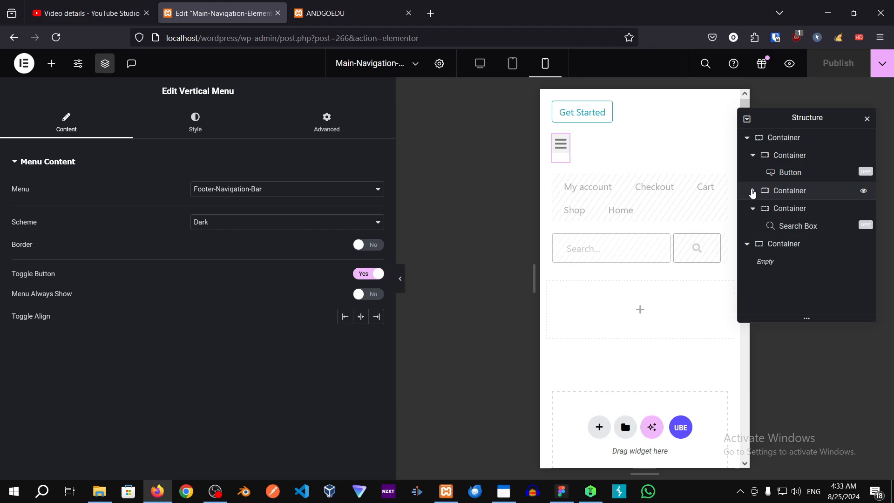
{"action": "left_click", "coordinate": [752, 191]}
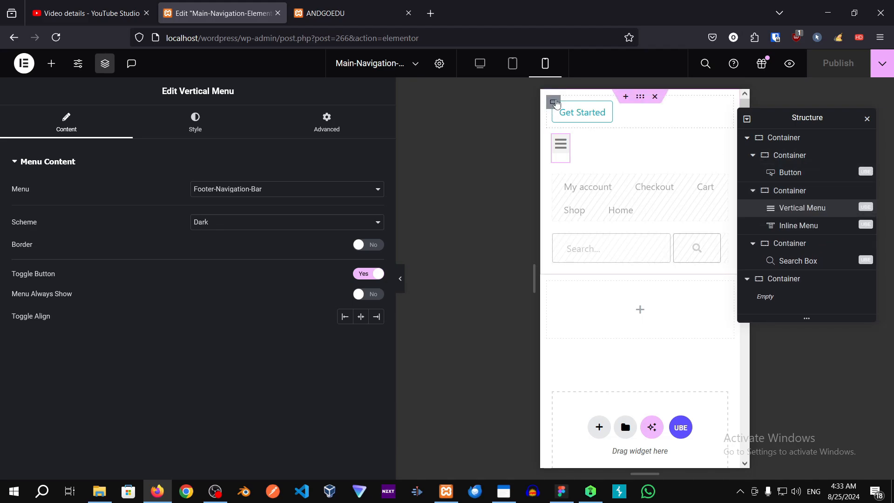
- Change the Get Started button's container layout to Grid with 2 columns and 1 row in the mobile view
{"action": "left_click", "coordinate": [554, 102]}
{"action": "left_click", "coordinate": [215, 191]}
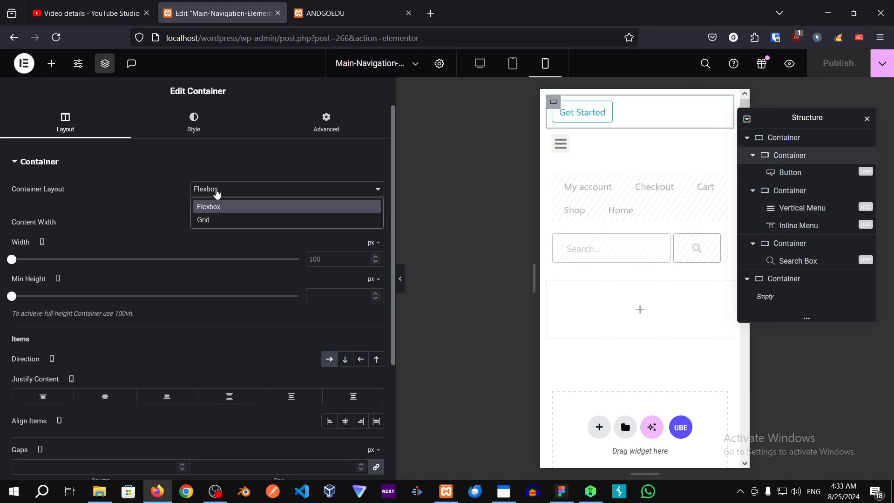
{"action": "left_click", "coordinate": [213, 219]}
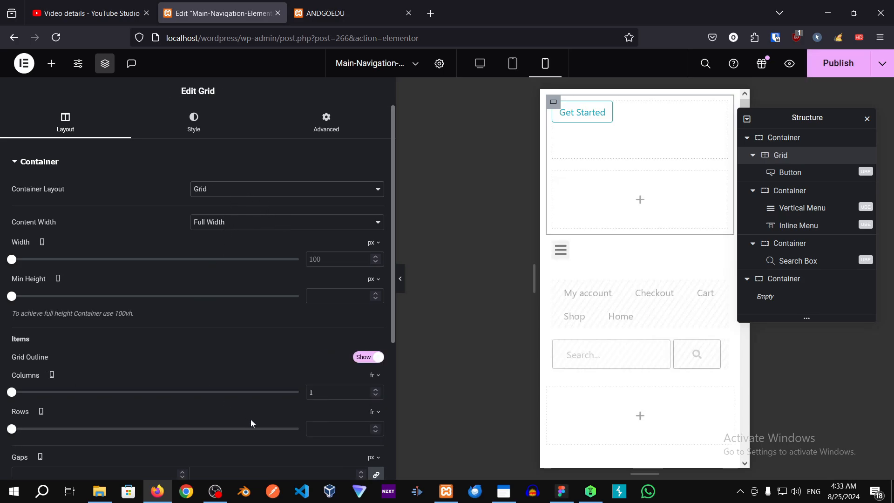
{"action": "left_click", "coordinate": [375, 426]}
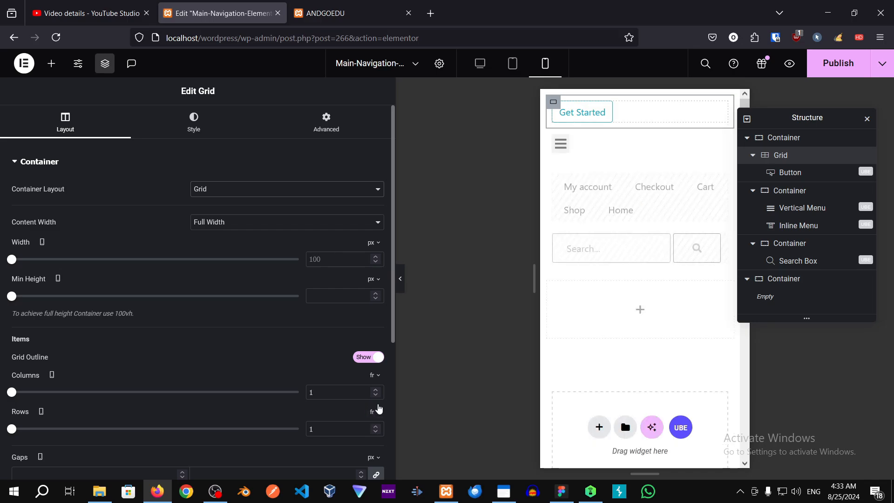
{"action": "left_click", "coordinate": [377, 390]}
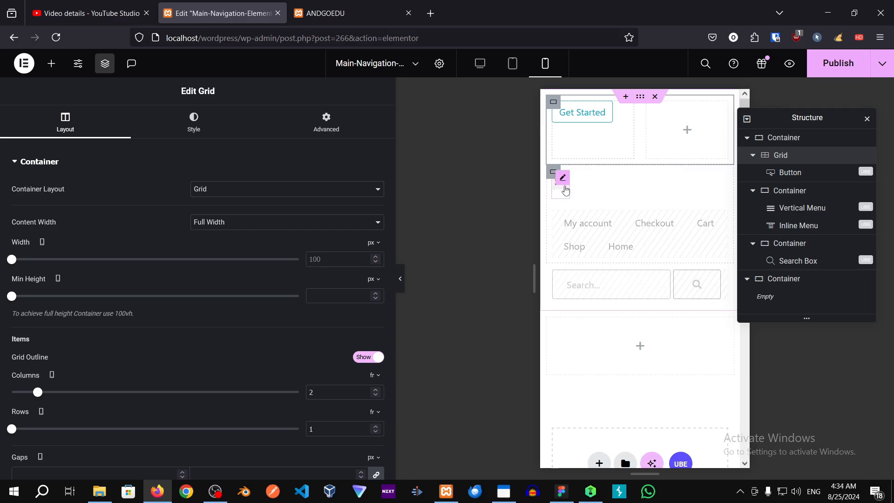
- Move the Vertical Menu into the empty grid cell beside the Get Started button and publish the header
{"action": "left_click_drag", "start_coordinate": [565, 189], "coordinate": [682, 135]}
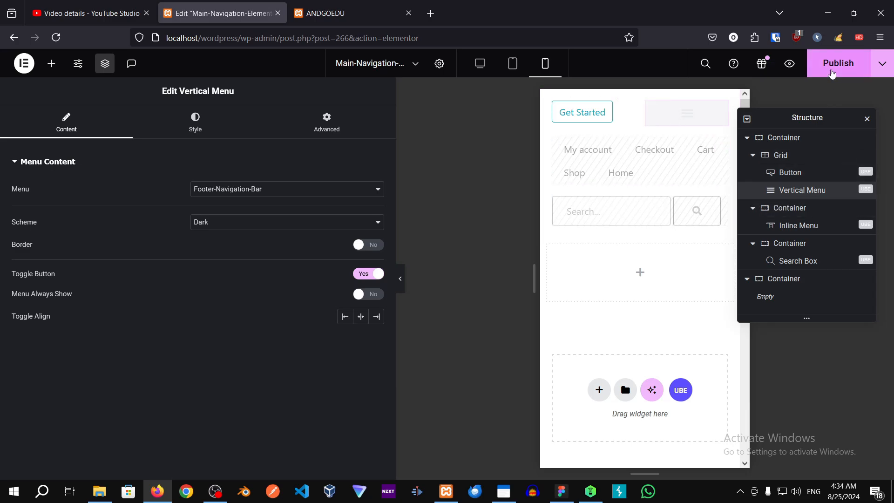
{"action": "left_click", "coordinate": [831, 74]}
- Reload the mobile front page to load the new header grid, and return to the Elementor editor
{"action": "left_click", "coordinate": [340, 13]}
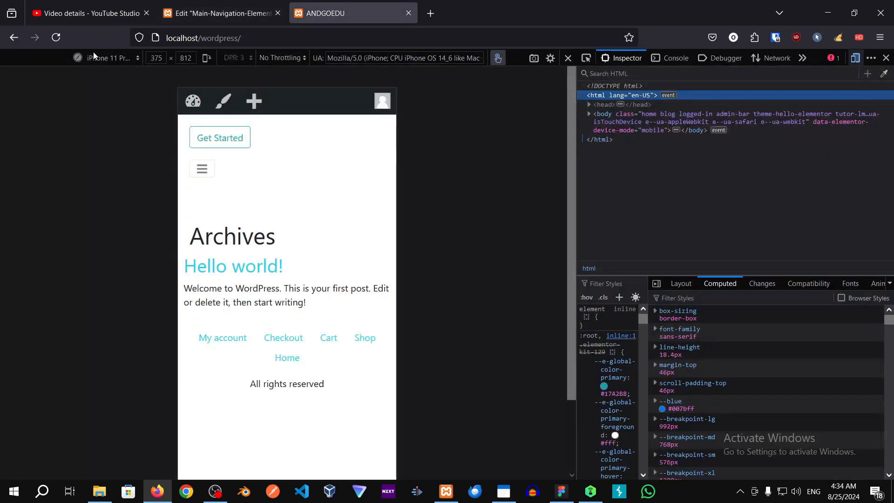
{"action": "left_click", "coordinate": [56, 37]}
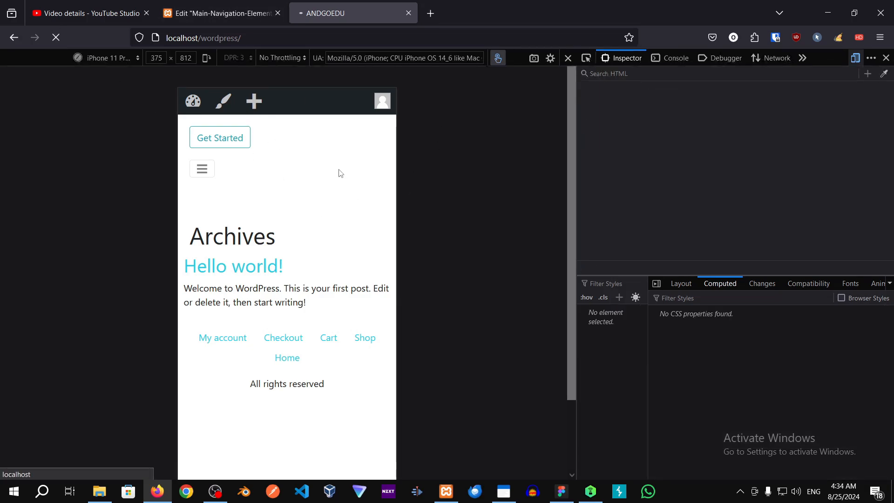
{"action": "left_click", "coordinate": [110, 60]}
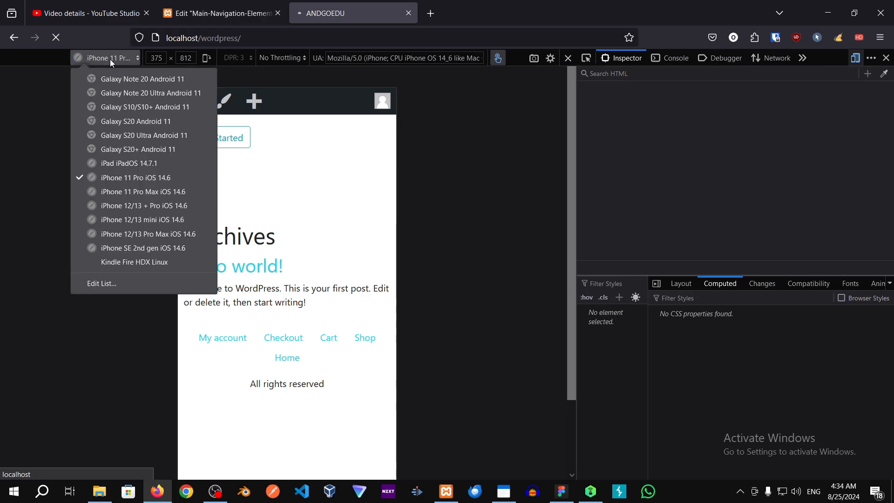
{"action": "left_click", "coordinate": [110, 59]}
{"action": "left_click", "coordinate": [219, 13]}
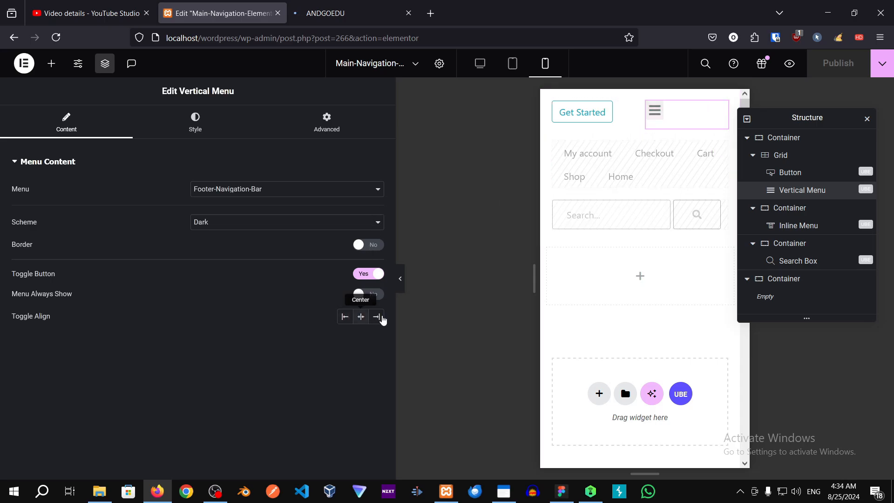
- Align the Vertical Menu's toggle to the right and set its scheme to Light
{"action": "left_click", "coordinate": [377, 316]}
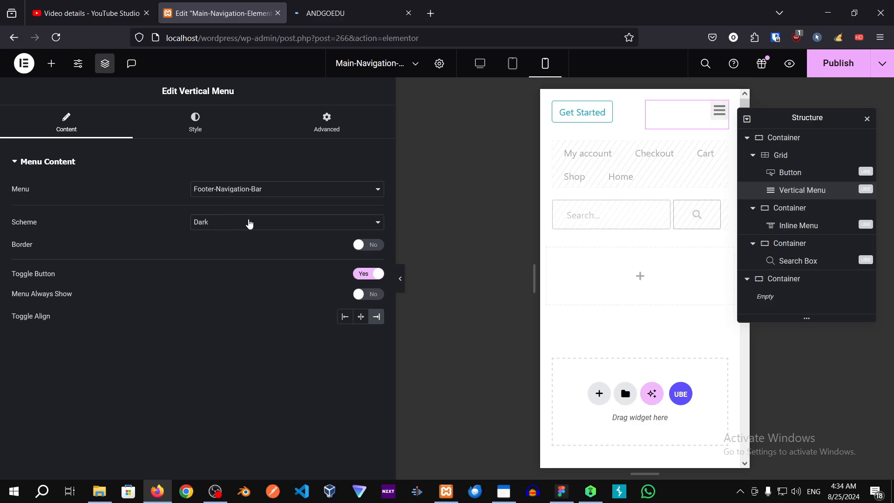
{"action": "left_click", "coordinate": [249, 223]}
{"action": "left_click", "coordinate": [232, 240]}
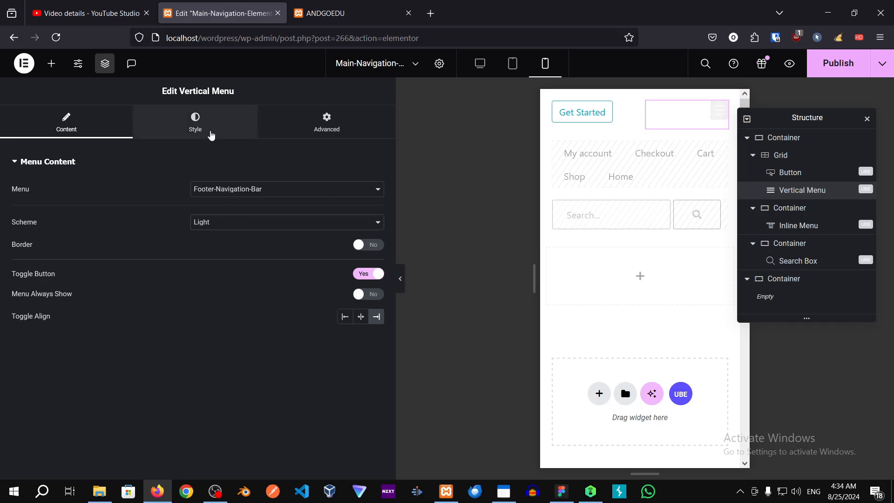
- Look through the Vertical Menu's toggle button style options and set the menu's scheme to Dark
{"action": "left_click", "coordinate": [211, 135]}
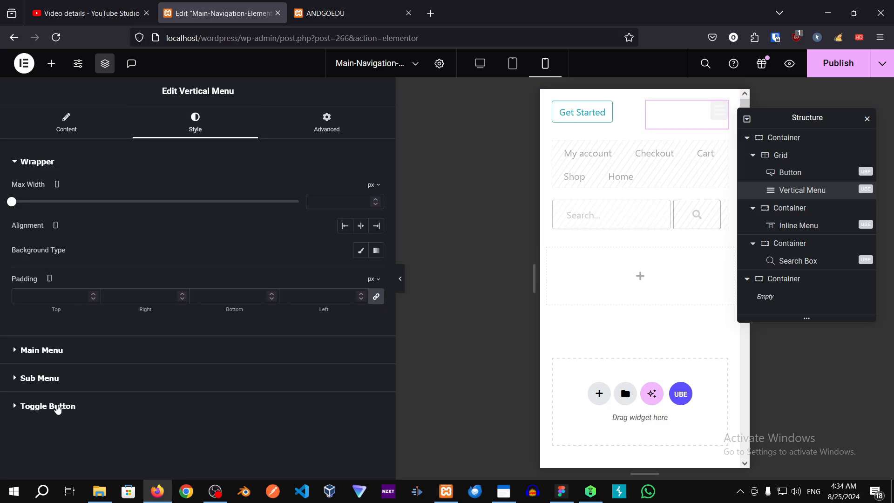
{"action": "left_click", "coordinate": [322, 405]}
{"action": "scroll", "coordinate": [250, 369], "scroll_direction": "down", "scroll_amount": 3}
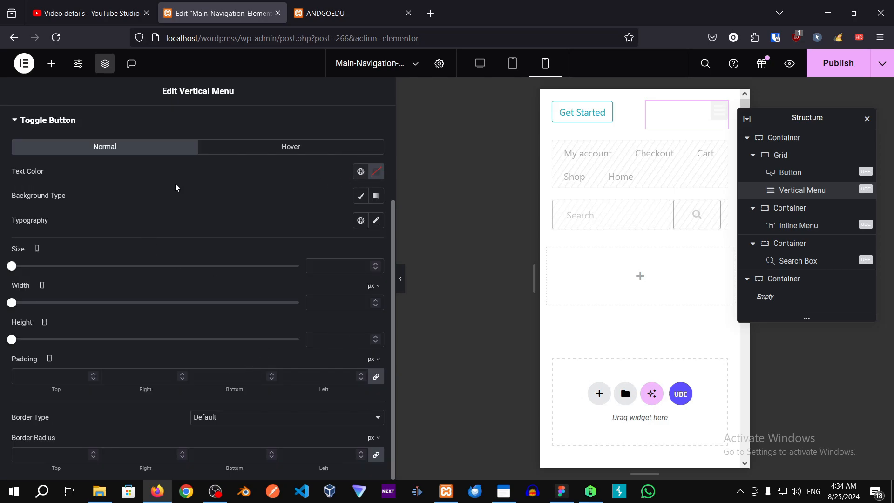
{"action": "scroll", "coordinate": [90, 135], "scroll_direction": "up", "scroll_amount": 3}
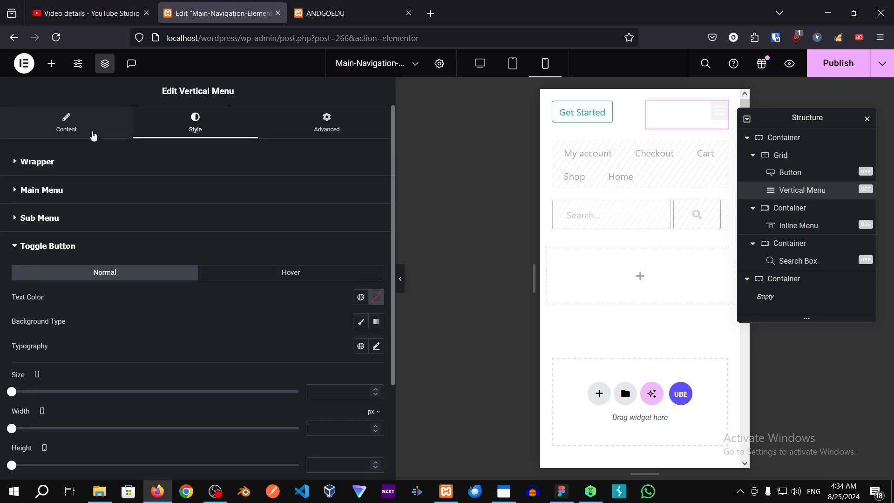
{"action": "left_click", "coordinate": [66, 121]}
{"action": "left_click", "coordinate": [221, 224]}
{"action": "left_click", "coordinate": [204, 253]}
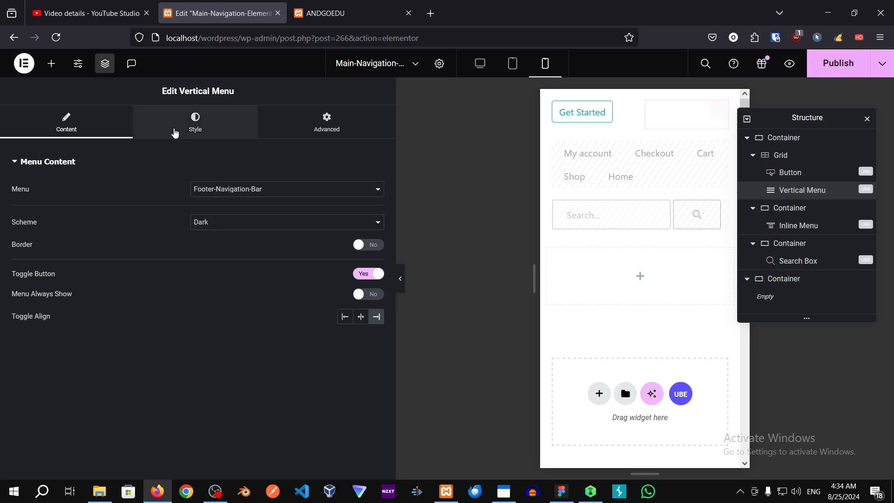
- Expand the Vertical Menu in the preview and set its main menu items' hover text color to the global Primary color
{"action": "left_click", "coordinate": [178, 136]}
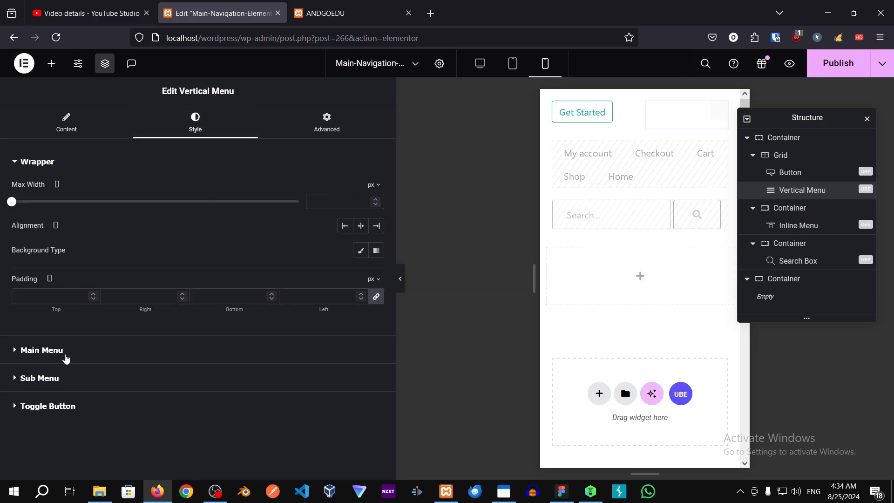
{"action": "left_click", "coordinate": [65, 353]}
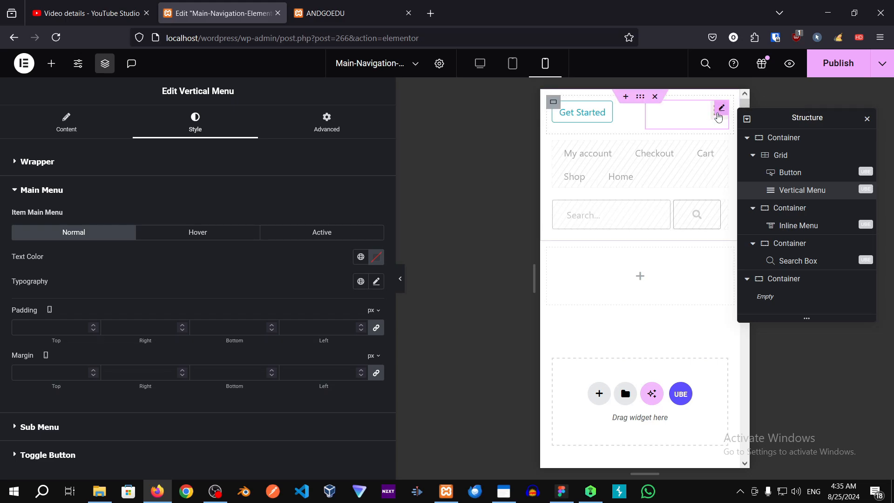
{"action": "left_click", "coordinate": [714, 119]}
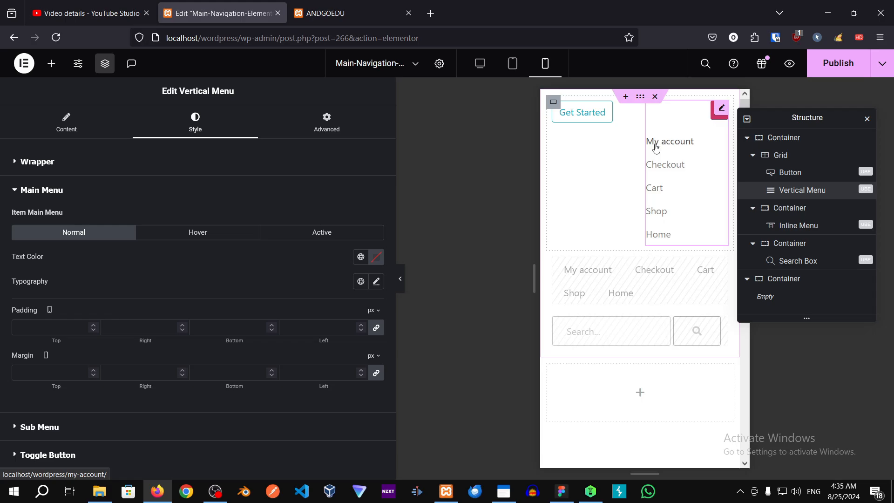
{"action": "left_click", "coordinate": [190, 233]}
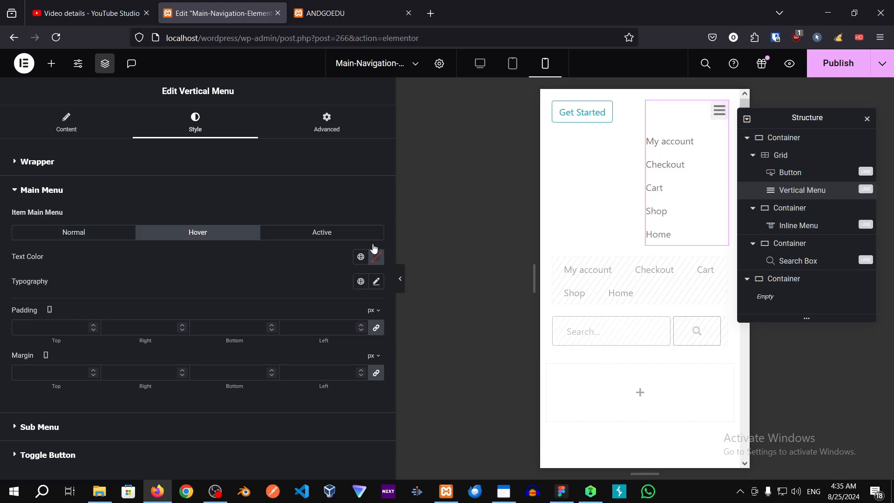
{"action": "left_click", "coordinate": [366, 257]}
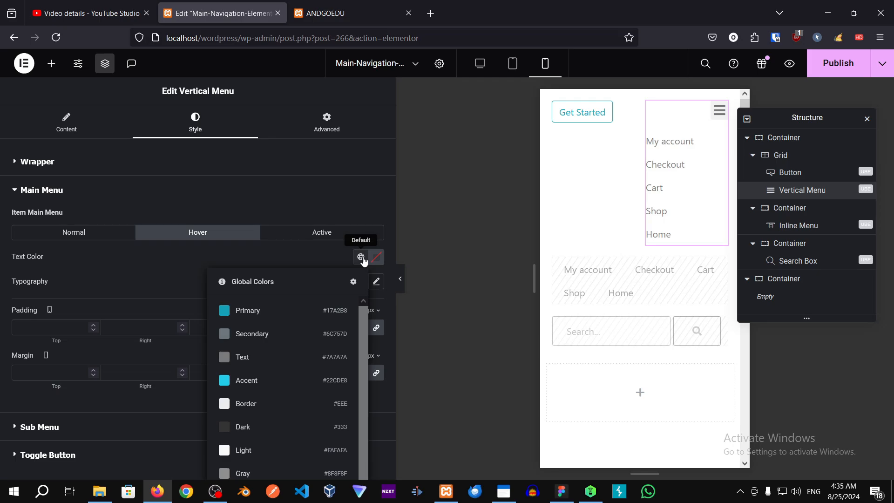
{"action": "left_click", "coordinate": [244, 311]}
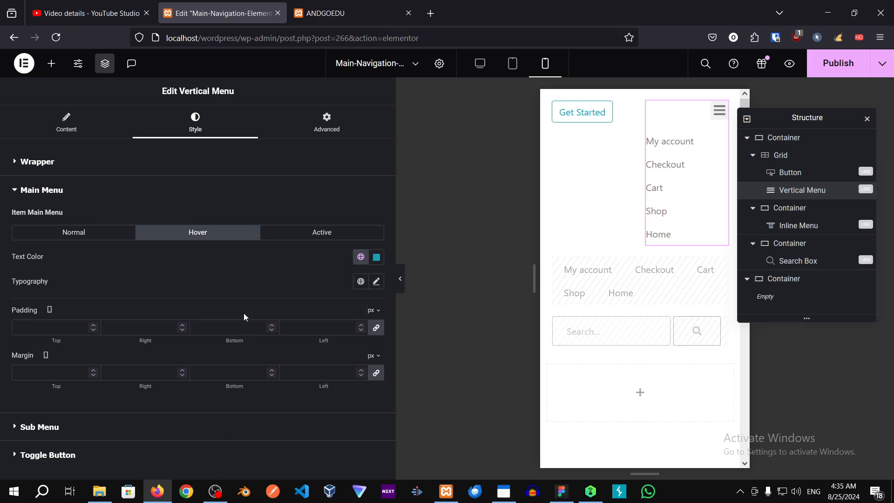
- Set the main menu items' active text color to the global Accent color, after trying Primary
{"action": "left_click", "coordinate": [321, 236]}
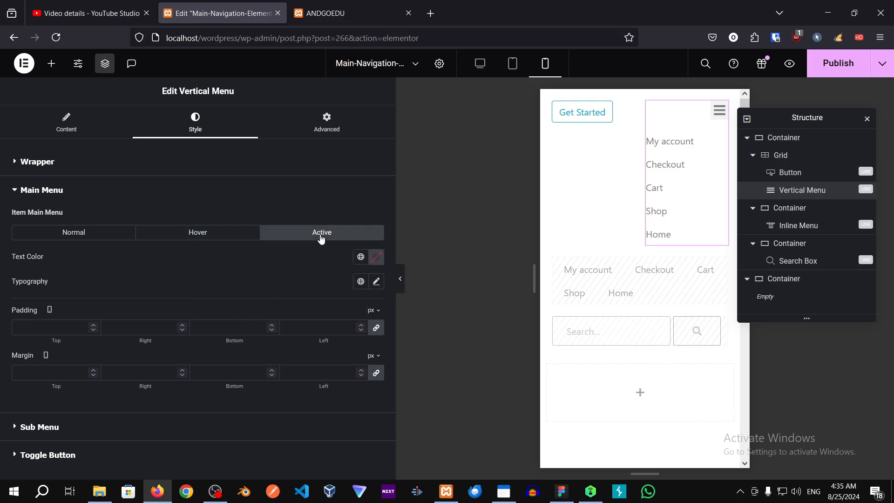
{"action": "left_click", "coordinate": [360, 257]}
{"action": "left_click", "coordinate": [285, 311]}
{"action": "left_click", "coordinate": [358, 258]}
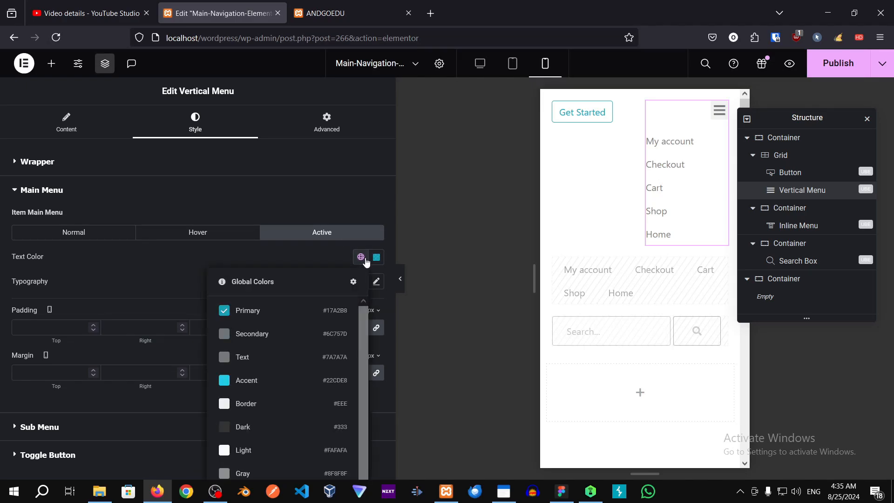
{"action": "left_click", "coordinate": [261, 380]}
{"action": "left_click", "coordinate": [361, 257]}
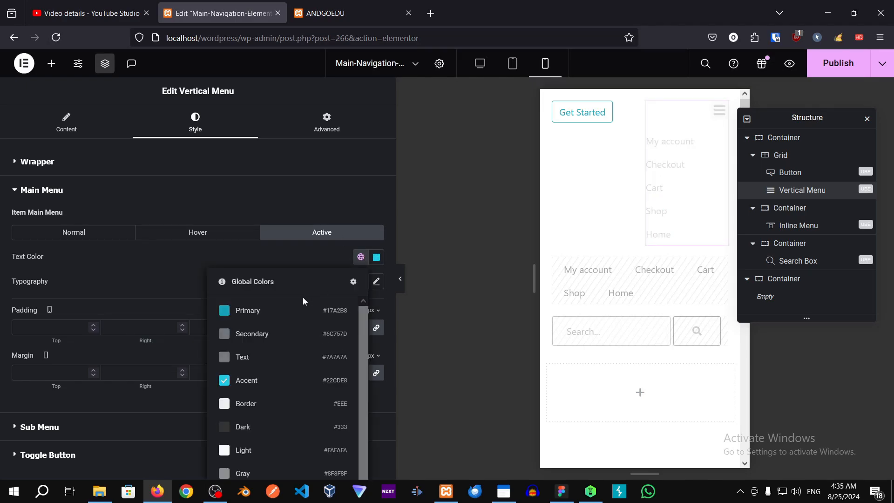
{"action": "left_click", "coordinate": [212, 232]}
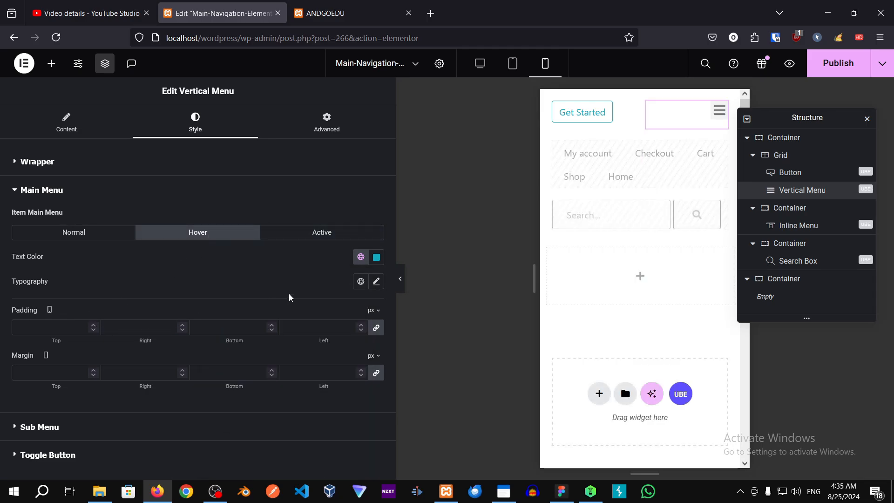
- Expand the Vertical Menu in the preview again and open the toggle button's hover style settings
{"action": "left_click", "coordinate": [29, 427]}
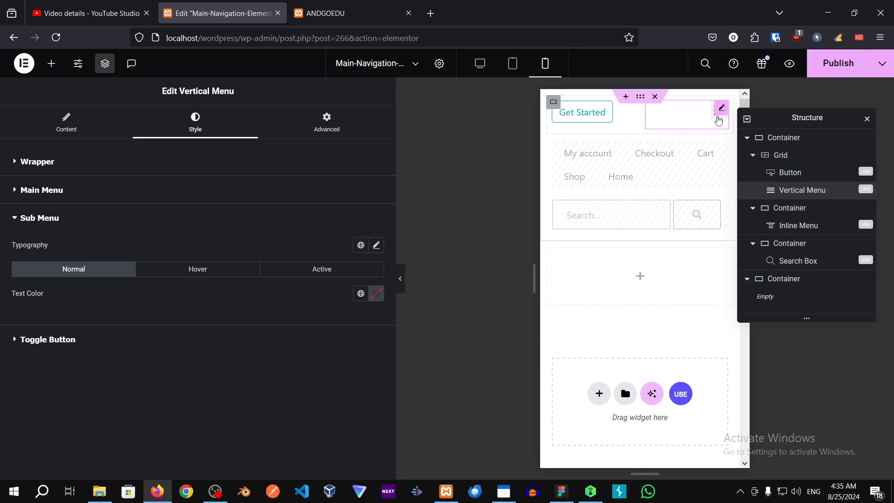
{"action": "left_click", "coordinate": [718, 121]}
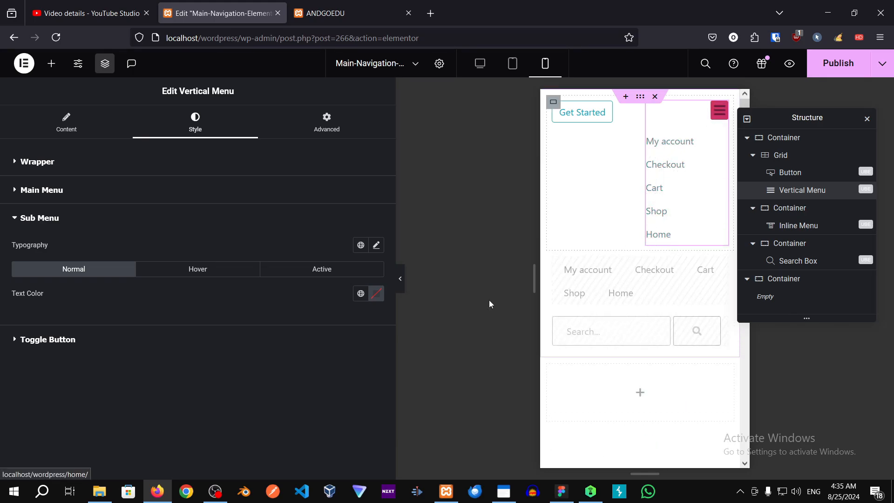
{"action": "left_click", "coordinate": [22, 340]}
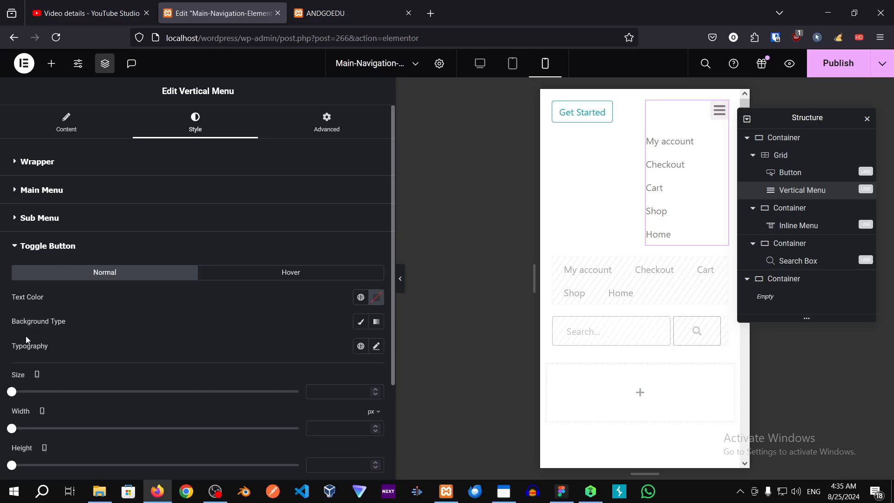
{"action": "left_click", "coordinate": [361, 298]}
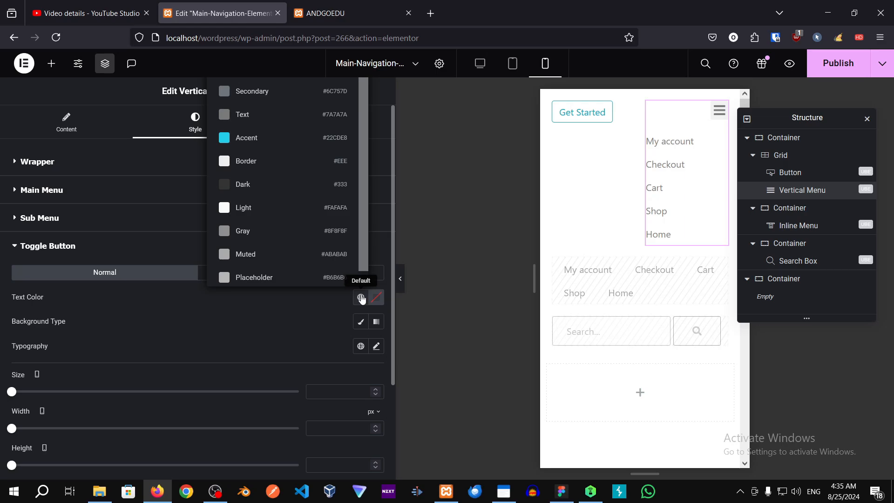
{"action": "left_click", "coordinate": [361, 298]}
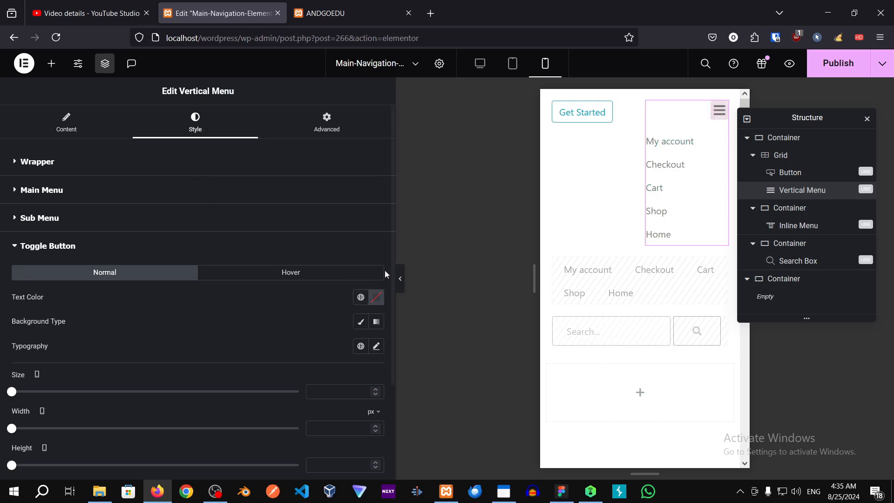
{"action": "left_click", "coordinate": [294, 274]}
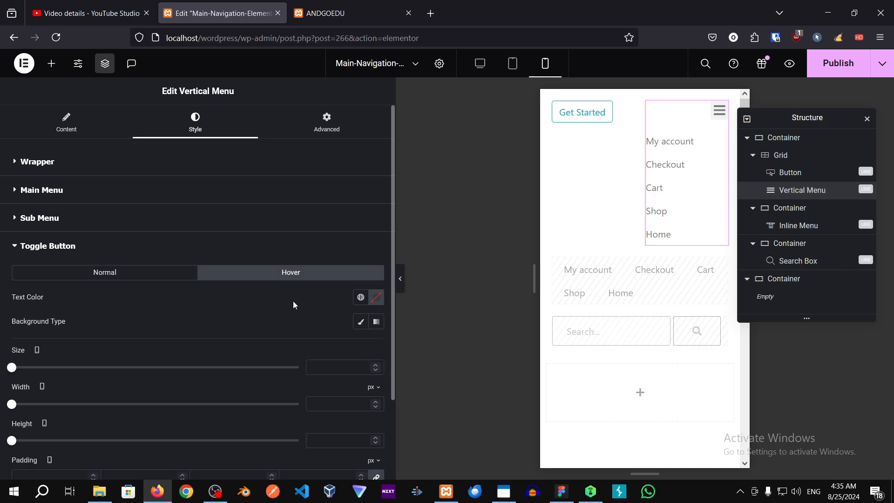
- Try the global Accent and Primary colors as the toggle button's hover text color
{"action": "left_click", "coordinate": [361, 297]}
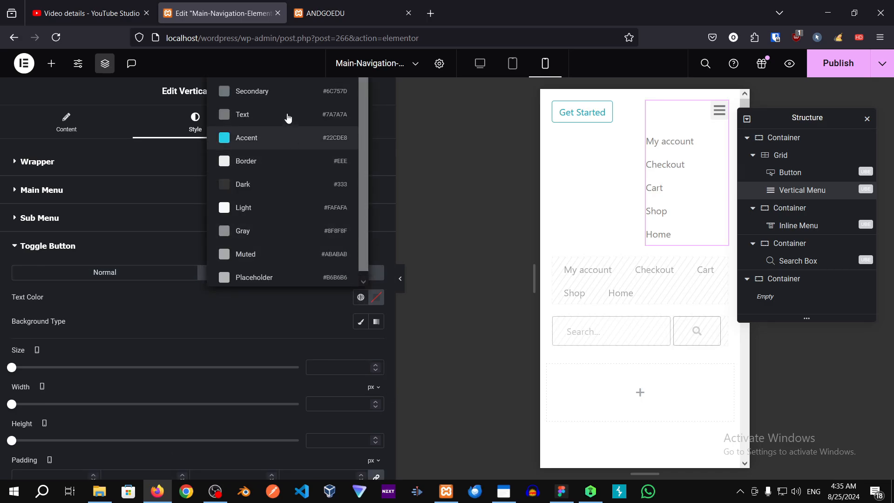
{"action": "left_click", "coordinate": [276, 139]}
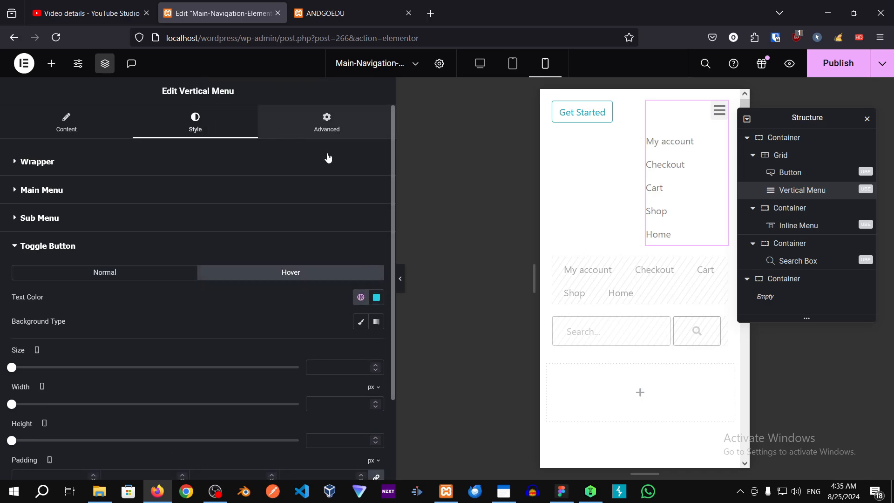
{"action": "left_click", "coordinate": [362, 296]}
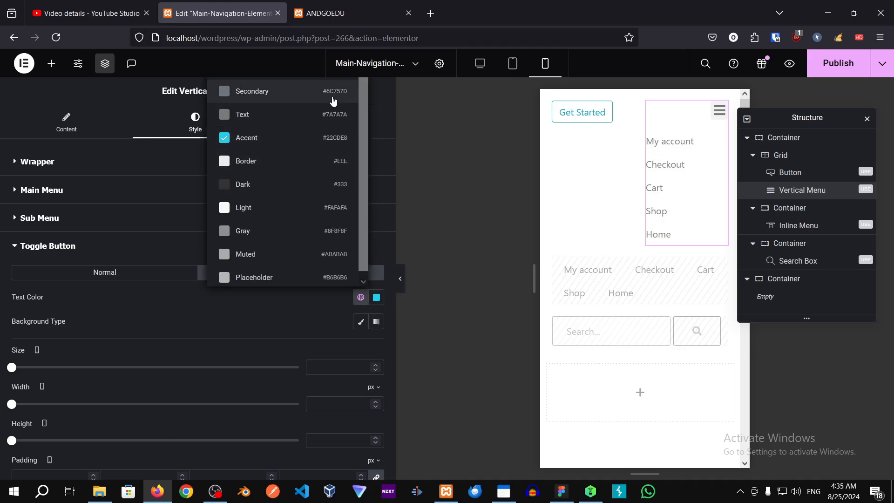
{"action": "scroll", "coordinate": [343, 219], "scroll_direction": "down", "scroll_amount": 1}
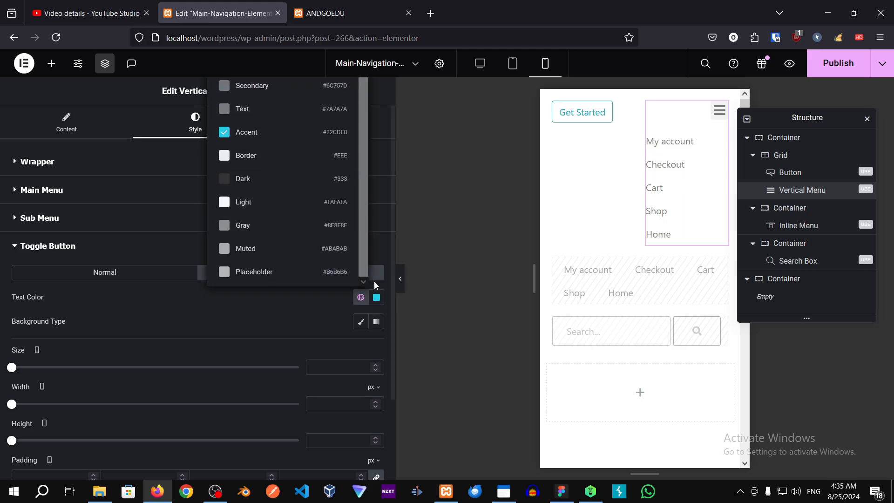
{"action": "scroll", "coordinate": [670, 154], "scroll_direction": "down", "scroll_amount": 3}
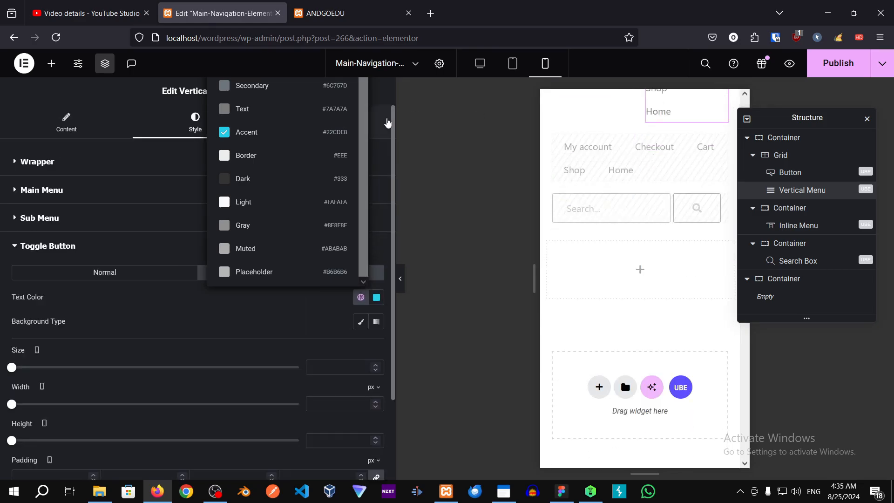
{"action": "key", "text": "ctrl+minus"}
{"action": "key", "text": "ctrl+minus"}
{"action": "key", "text": "ctrl+minus"}
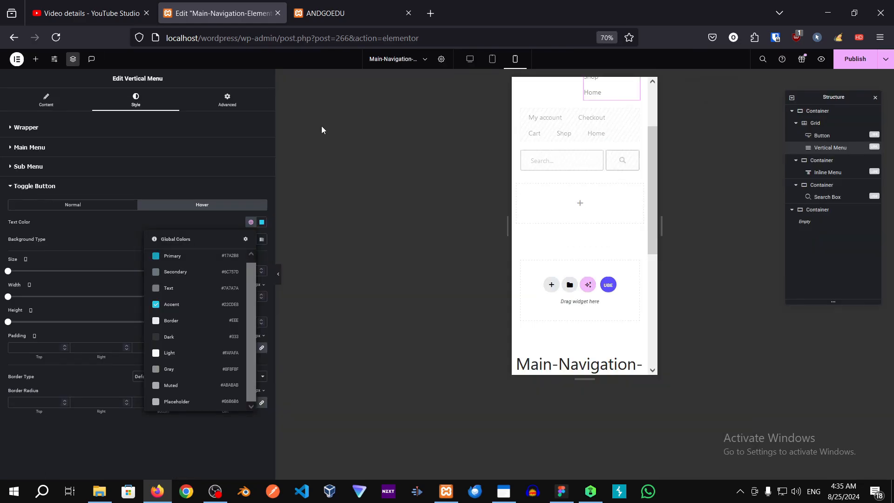
{"action": "left_click", "coordinate": [203, 261]}
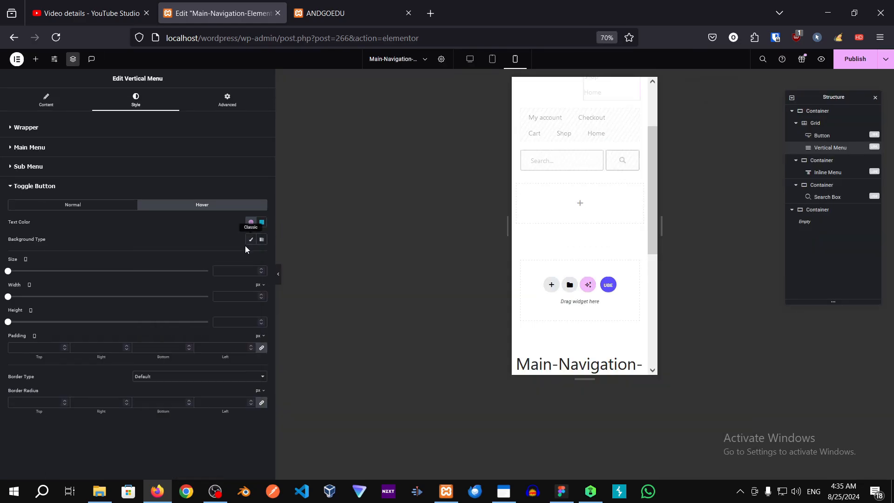
{"action": "key", "text": "ctrl+plus"}
{"action": "key", "text": "ctrl+plus"}
{"action": "key", "text": "ctrl+plus"}
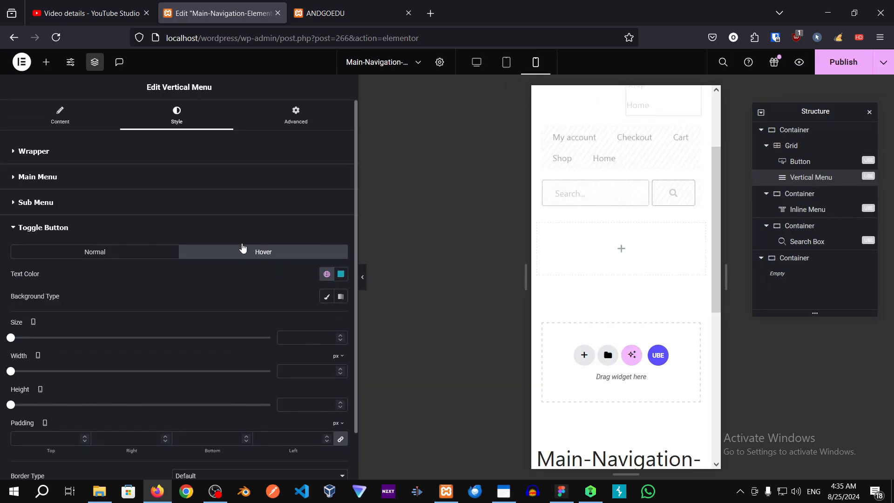
{"action": "key", "text": "ctrl+plus"}
{"action": "key", "text": "ctrl+minus"}
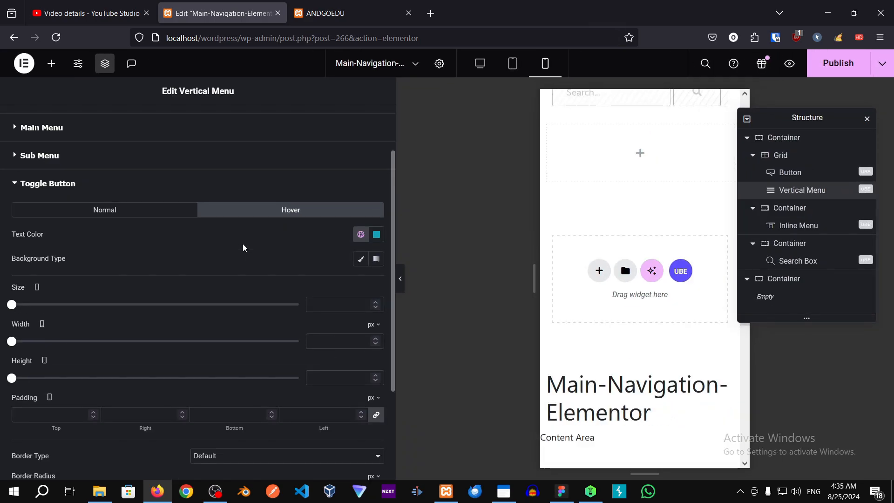
- Set the toggle button's hover text color to the global Light color, after trying Border
{"action": "scroll", "coordinate": [585, 172], "scroll_direction": "up", "scroll_amount": 3}
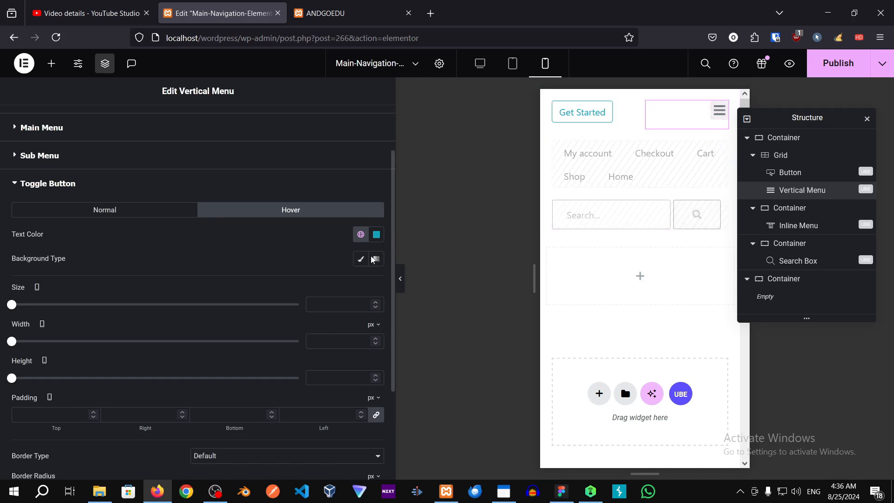
{"action": "left_click", "coordinate": [367, 237]}
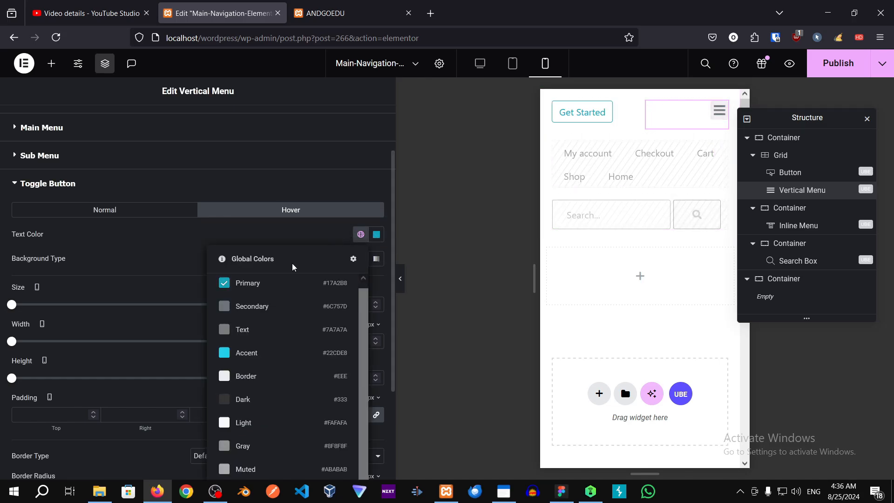
{"action": "left_click", "coordinate": [247, 378]}
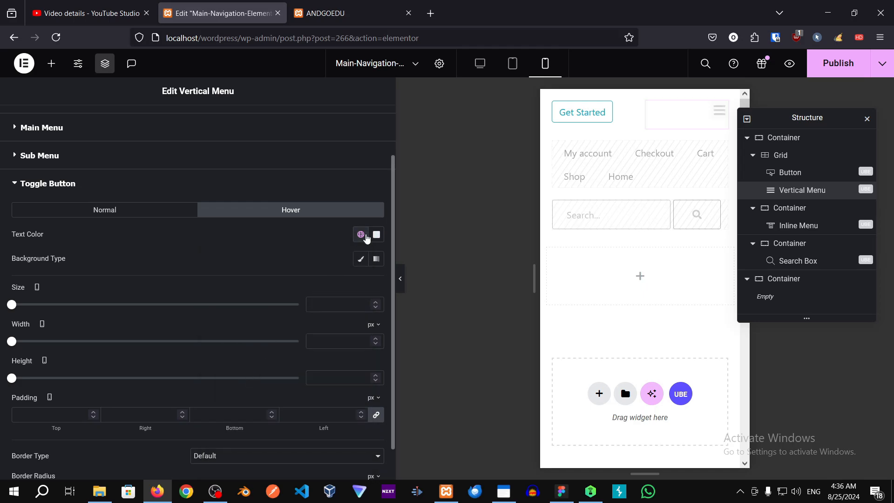
{"action": "left_click", "coordinate": [362, 234]}
{"action": "left_click", "coordinate": [245, 421]}
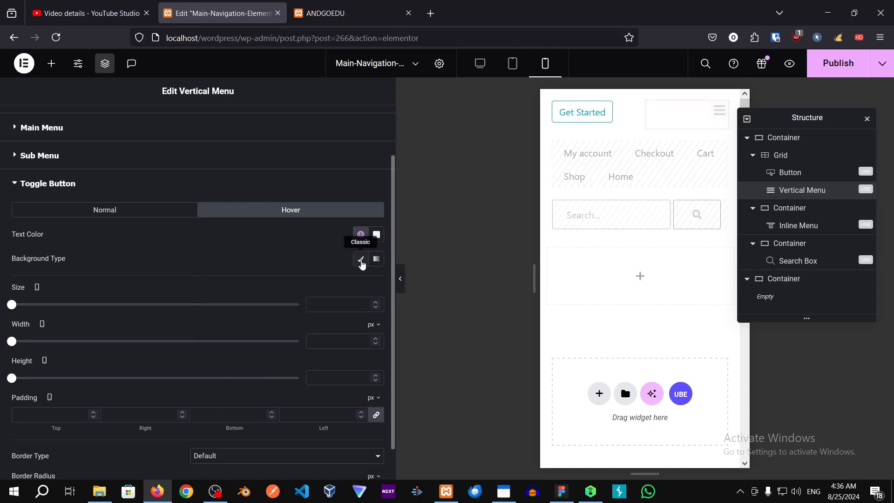
- Give the Vertical Menu's toggle button a classic hover background in the global Primary color and check it in the mobile preview
{"action": "left_click", "coordinate": [359, 264]}
{"action": "left_click", "coordinate": [360, 283]}
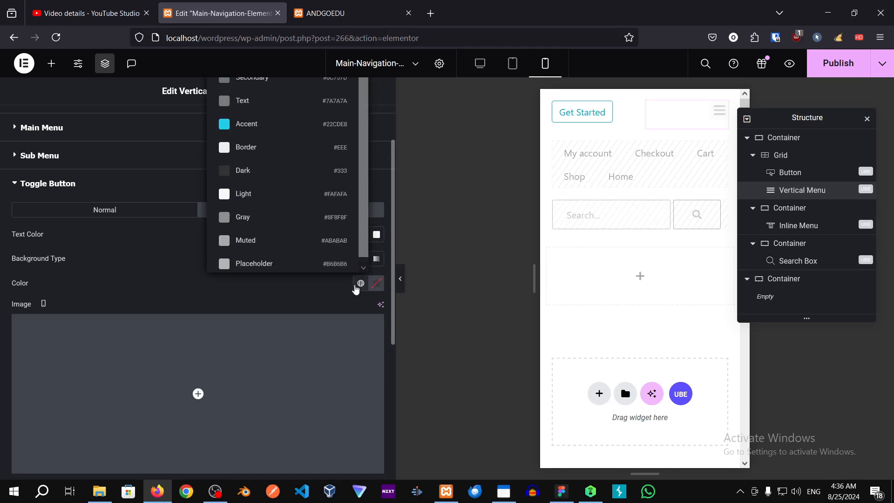
{"action": "key", "text": "ctrl+plus"}
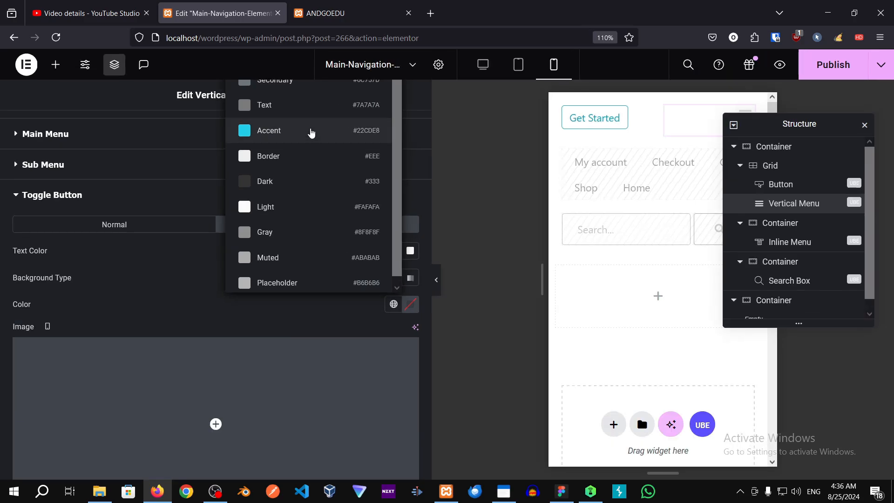
{"action": "key", "text": "ctrl+minus"}
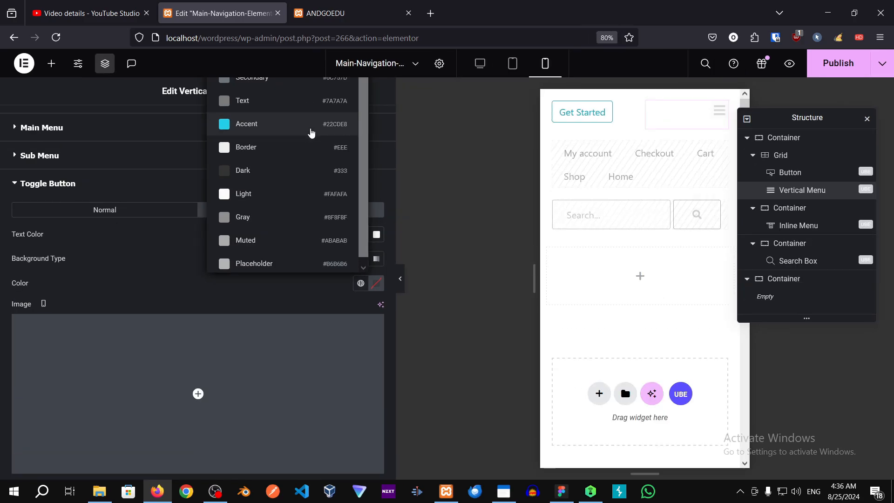
{"action": "key", "text": "ctrl+minus"}
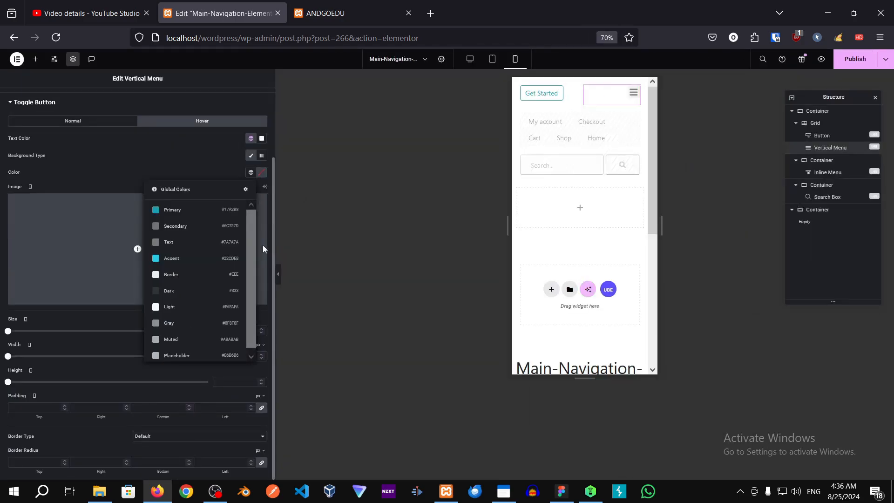
{"action": "left_click", "coordinate": [174, 209]}
{"action": "key", "text": "ctrl+plus"}
{"action": "key", "text": "ctrl+plus"}
{"action": "key", "text": "ctrl+plus"}
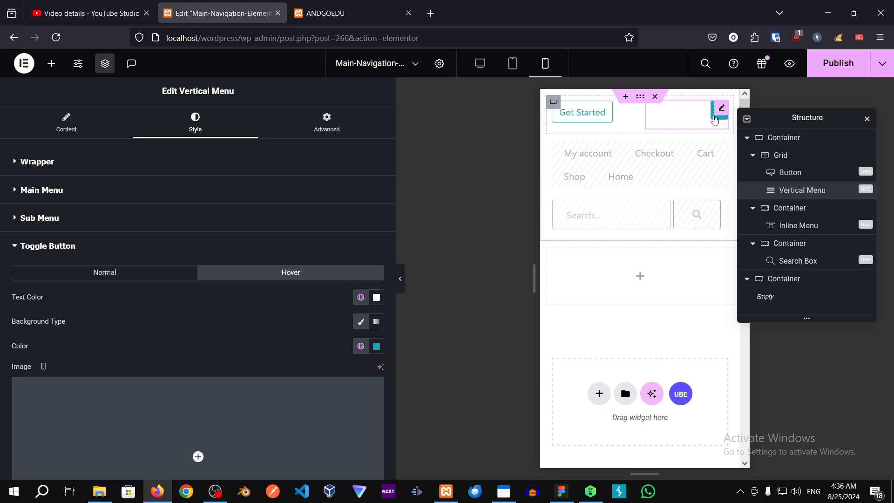
{"action": "key", "text": "ctrl+plus"}
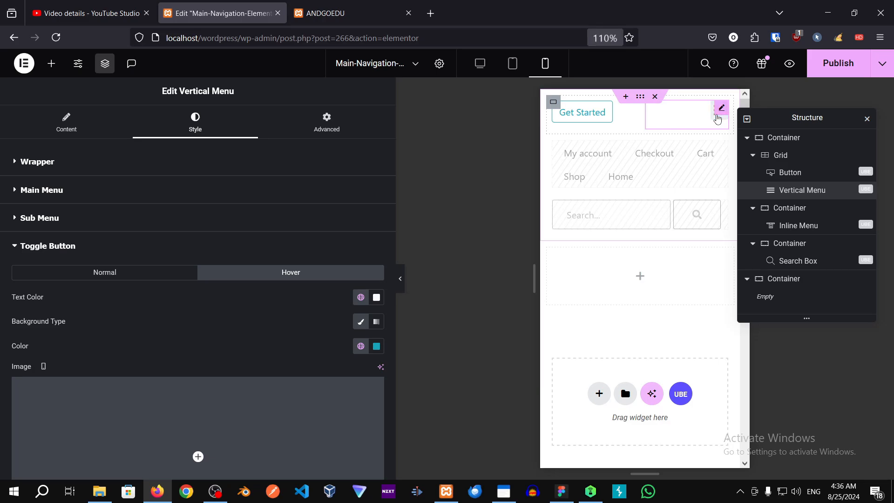
{"action": "key", "text": "ctrl+minus"}
{"action": "key", "text": "ctrl+minus"}
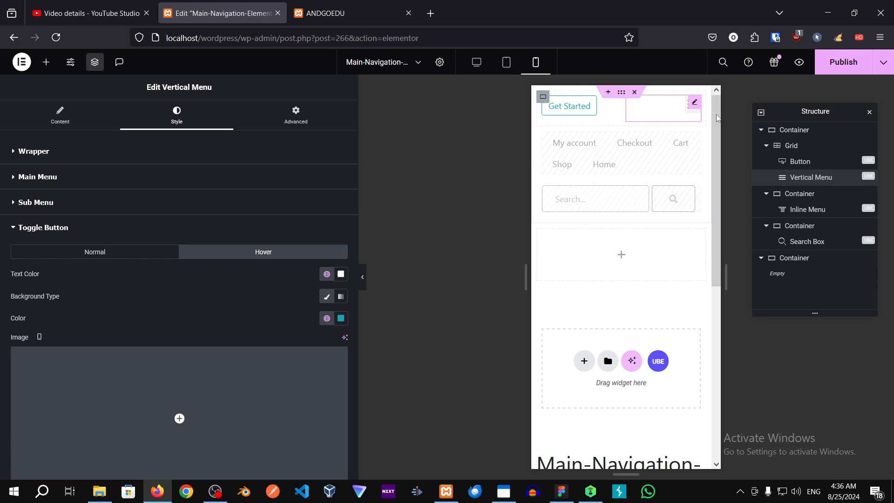
{"action": "key", "text": "ctrl+plus"}
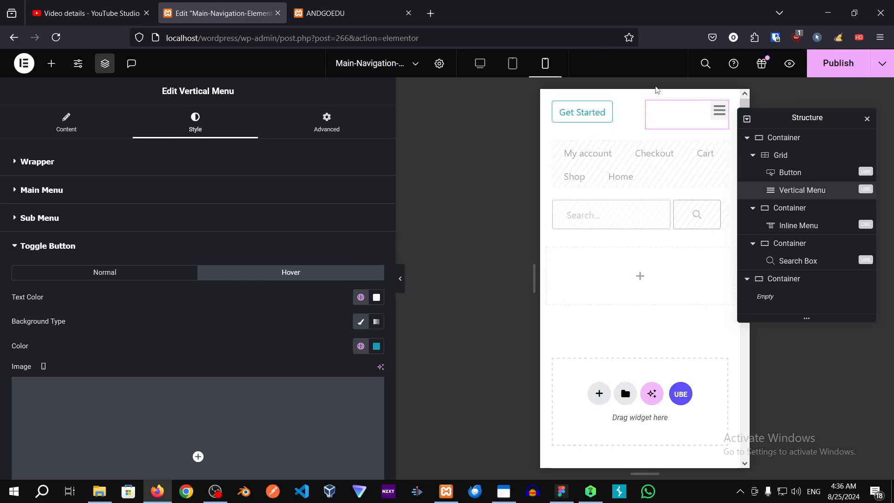
- Publish the navigation template and reload the ANDGOEDU page
{"action": "left_click", "coordinate": [838, 63]}
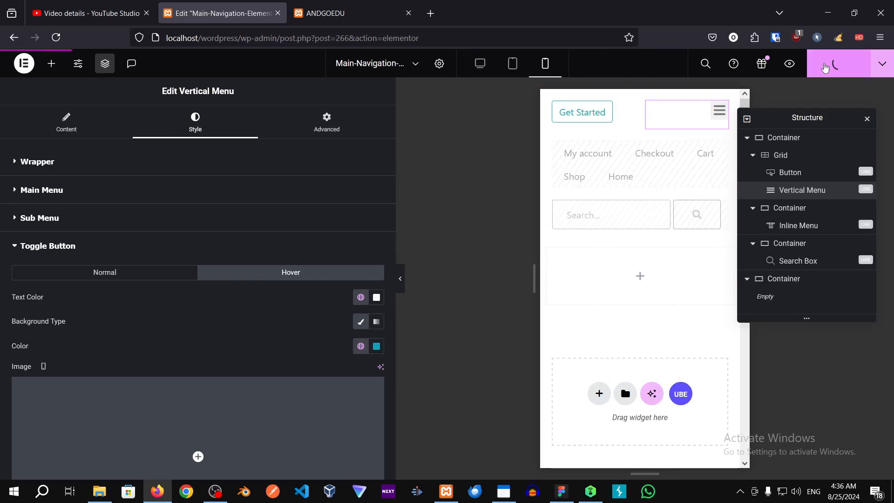
{"action": "left_click", "coordinate": [337, 12]}
{"action": "left_click", "coordinate": [56, 37]}
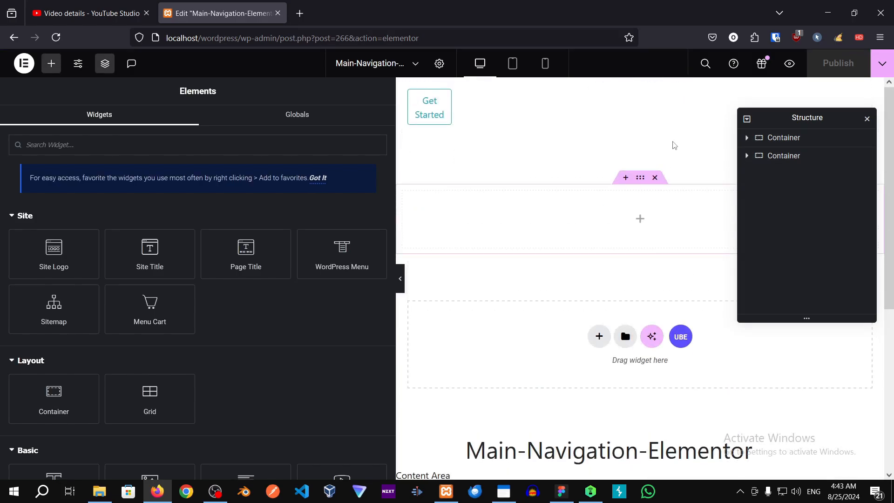
- Widen the header's grid column that holds the Get Started button in the desktop layout, undoing the first resize
{"action": "left_click", "coordinate": [749, 140]}
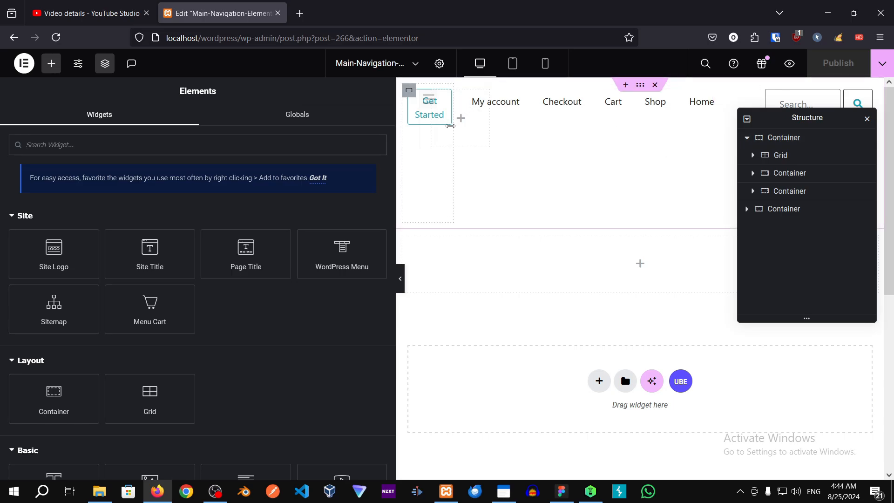
{"action": "left_click_drag", "start_coordinate": [450, 126], "coordinate": [454, 127]}
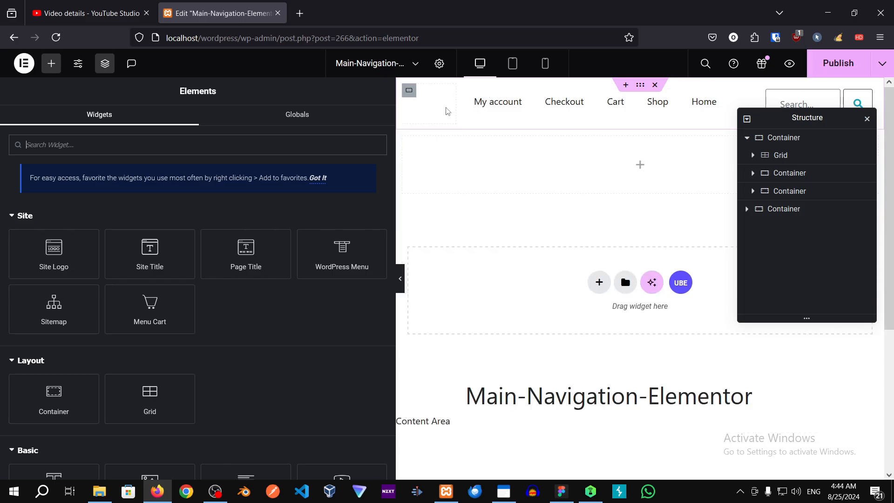
{"action": "key", "text": "ctrl+z"}
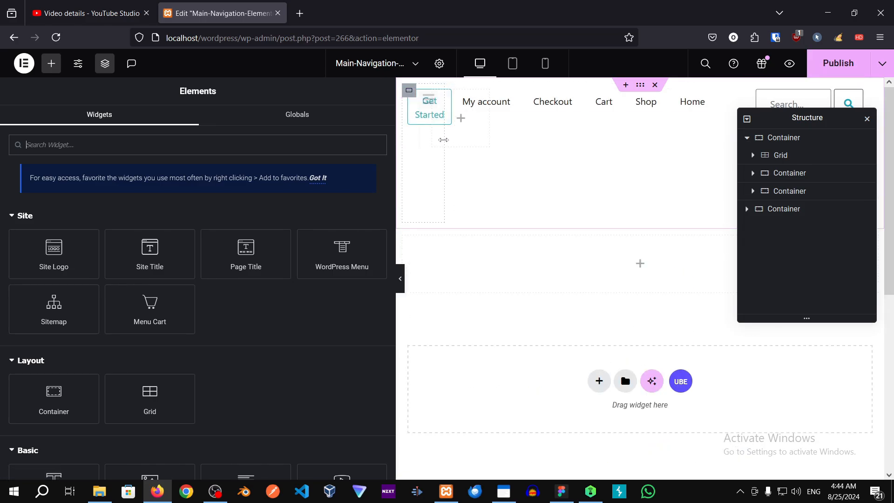
{"action": "left_click_drag", "start_coordinate": [446, 140], "coordinate": [485, 144]}
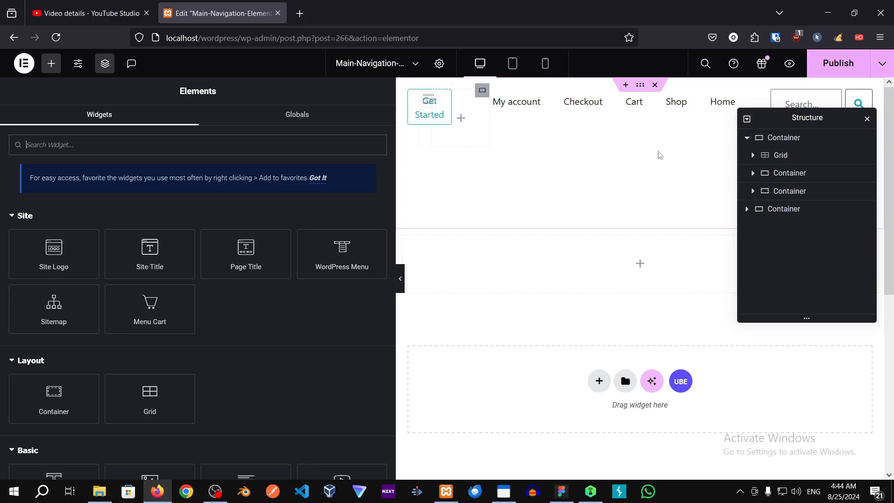
- Try desktop widths of 136 px and 100% for the Get Started button inside the grid
{"action": "left_click", "coordinate": [753, 155]}
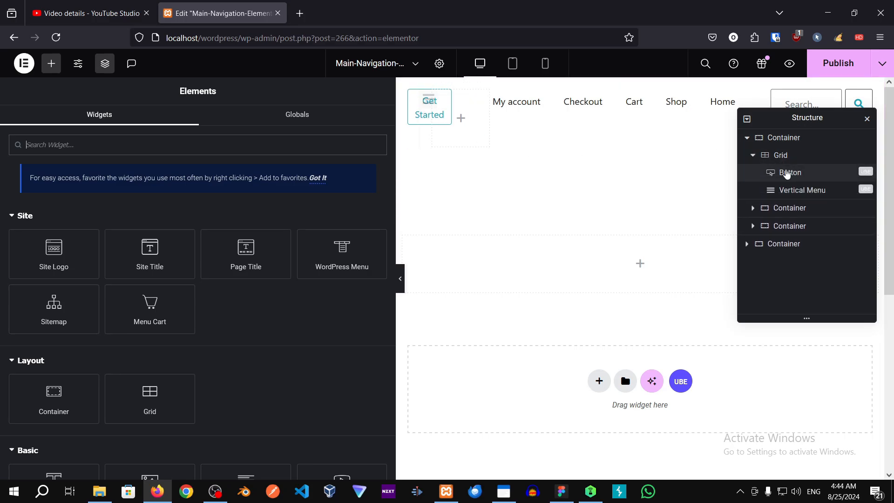
{"action": "left_click", "coordinate": [787, 173]}
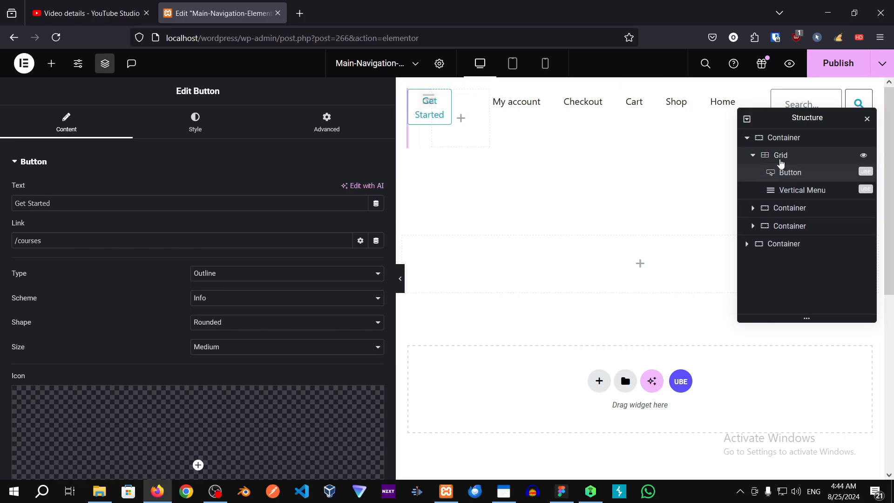
{"action": "left_click", "coordinate": [781, 158]}
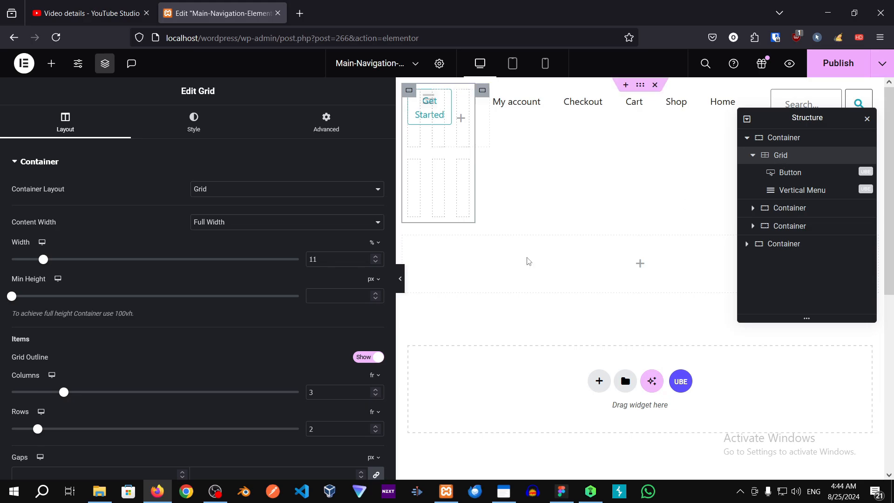
{"action": "left_click", "coordinate": [790, 173]}
{"action": "left_click_drag", "start_coordinate": [20, 418], "coordinate": [89, 424]}
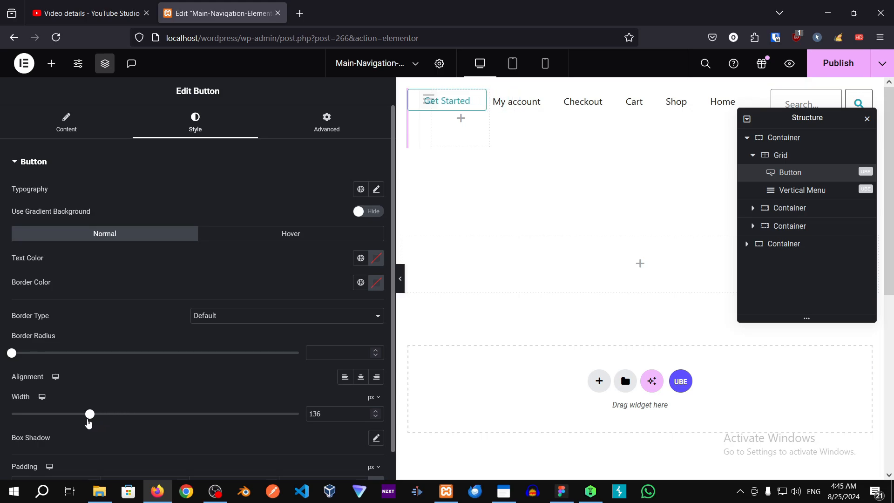
{"action": "left_click", "coordinate": [371, 397]}
{"action": "left_click", "coordinate": [371, 414]}
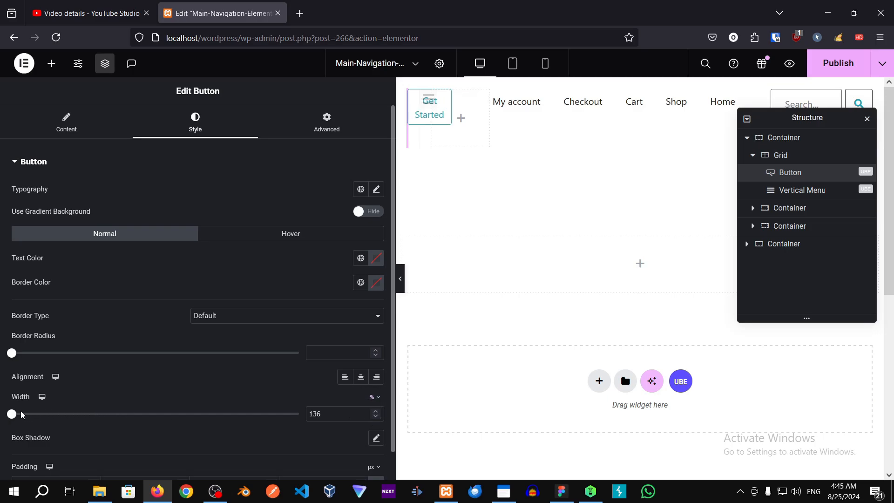
{"action": "left_click_drag", "start_coordinate": [21, 415], "coordinate": [300, 416]}
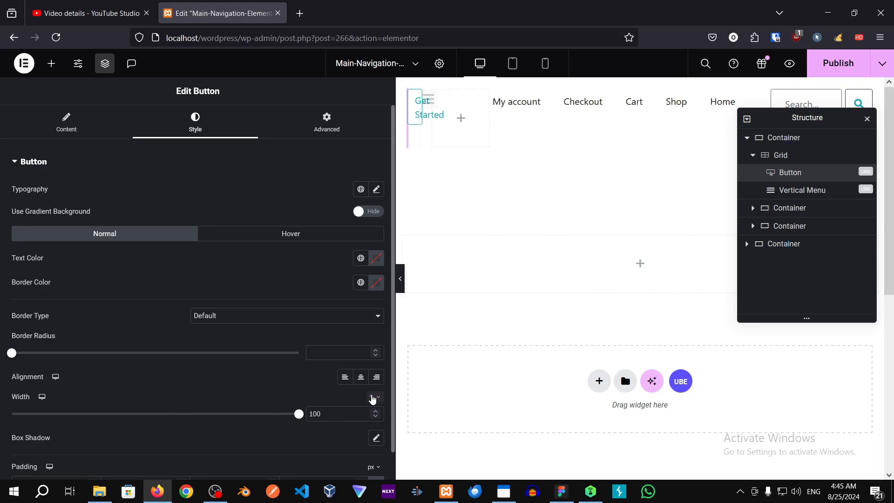
- Set the Get Started button's desktop width to 120 px and save the template
{"action": "left_click", "coordinate": [375, 399]}
{"action": "left_click", "coordinate": [374, 414]}
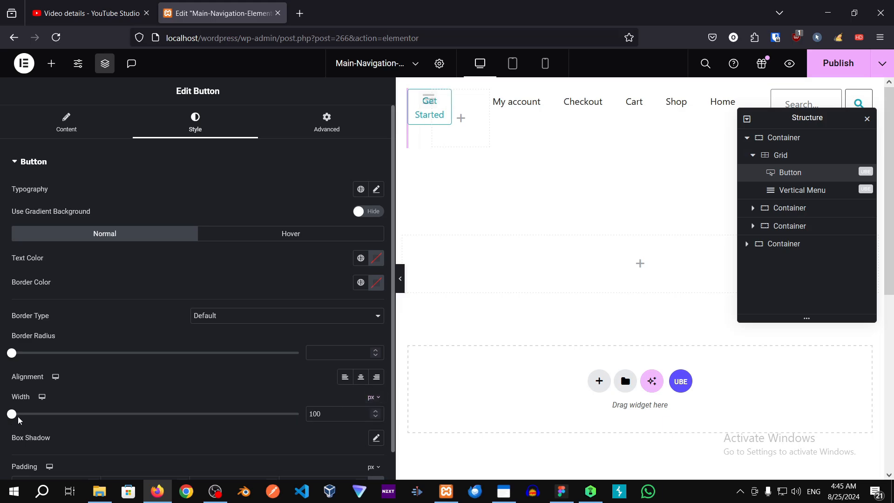
{"action": "left_click_drag", "start_coordinate": [12, 418], "coordinate": [81, 419]}
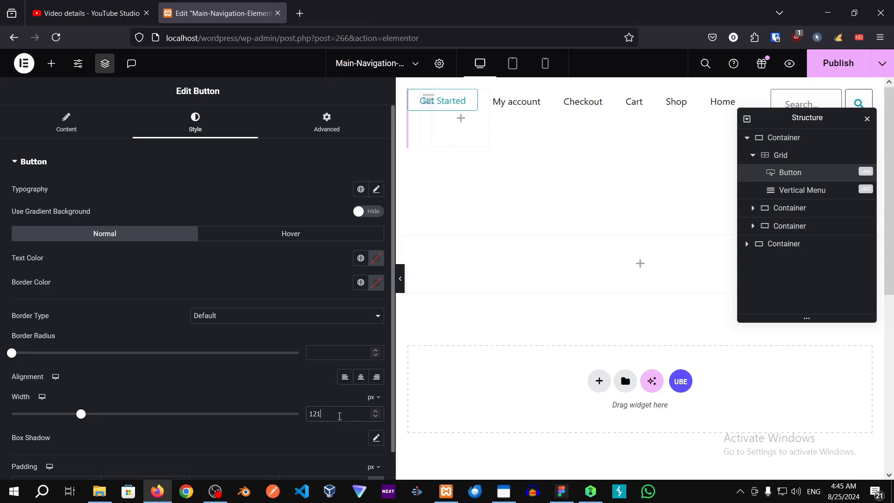
{"action": "key", "text": "Down"}
{"action": "key", "text": "ctrl+s"}
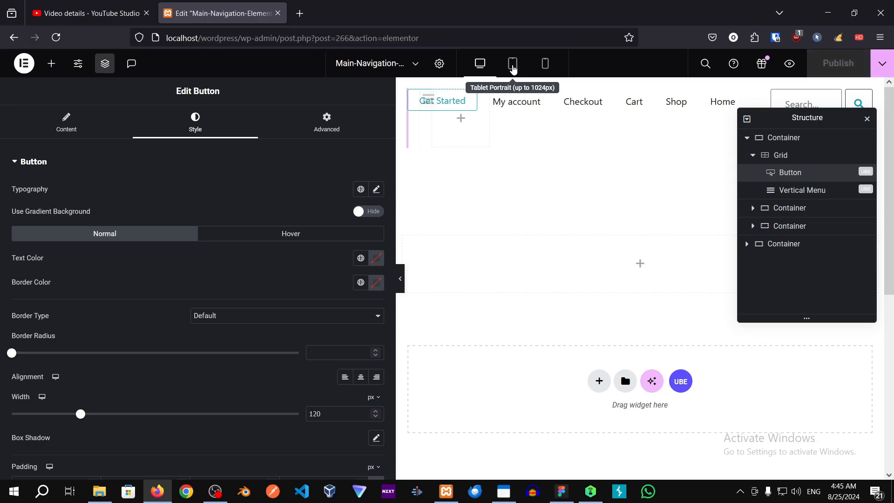
- Switch to the tablet layout and narrow the grid column that holds the Get Started button
{"action": "left_click", "coordinate": [512, 66]}
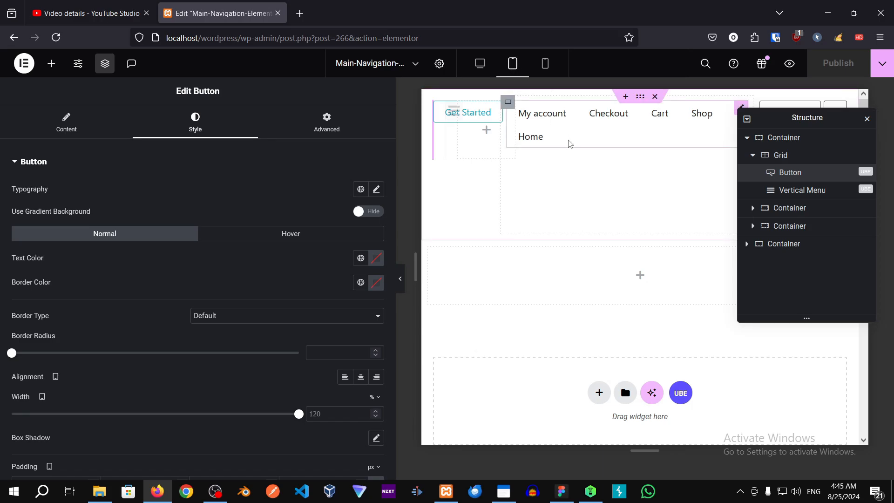
{"action": "left_click_drag", "start_coordinate": [782, 122], "coordinate": [741, 250]}
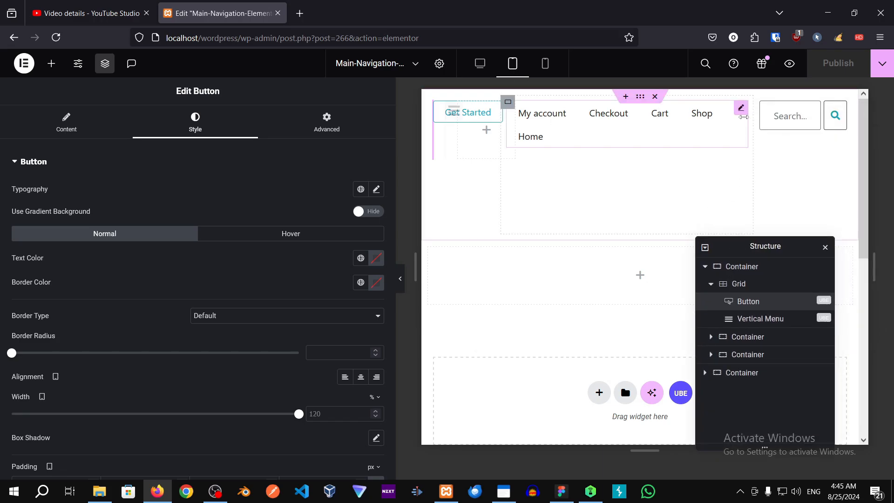
{"action": "mouse_move", "coordinate": [753, 118]}
{"action": "left_mouse_down"}
{"action": "mouse_move", "coordinate": [765, 121]}
{"action": "mouse_move", "coordinate": [758, 123]}
{"action": "left_mouse_up"}
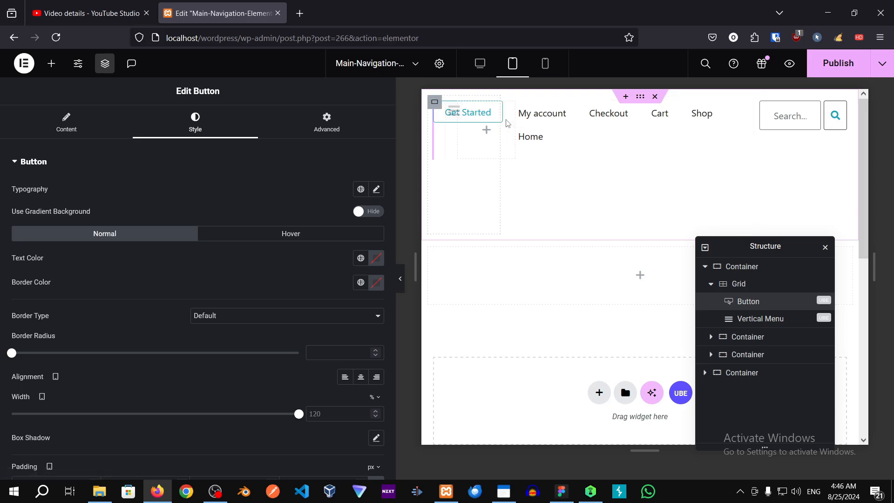
{"action": "mouse_move", "coordinate": [500, 147]}
{"action": "left_mouse_down"}
{"action": "mouse_move", "coordinate": [494, 155]}
{"action": "mouse_move", "coordinate": [467, 149]}
{"action": "mouse_move", "coordinate": [499, 146]}
{"action": "left_mouse_up"}
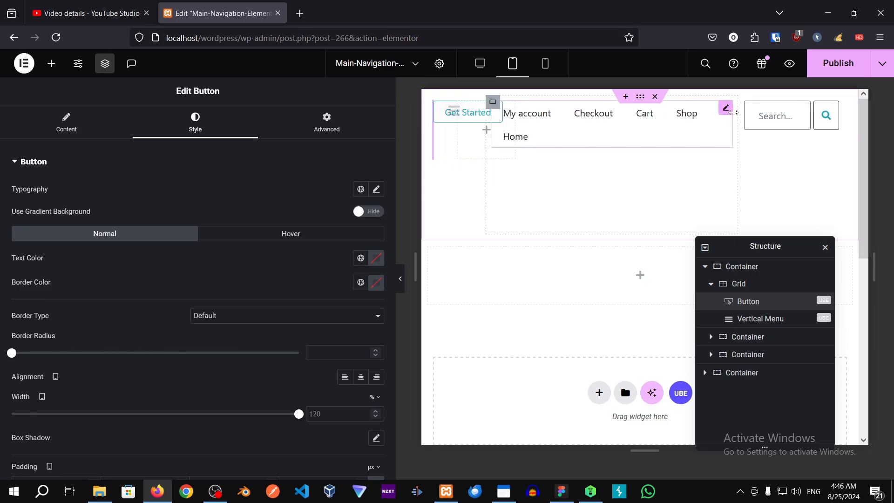
- Adjust the tablet widths of the grid and Inline Menu columns by hand, and undo the last resize
{"action": "left_click_drag", "start_coordinate": [733, 112], "coordinate": [750, 146]}
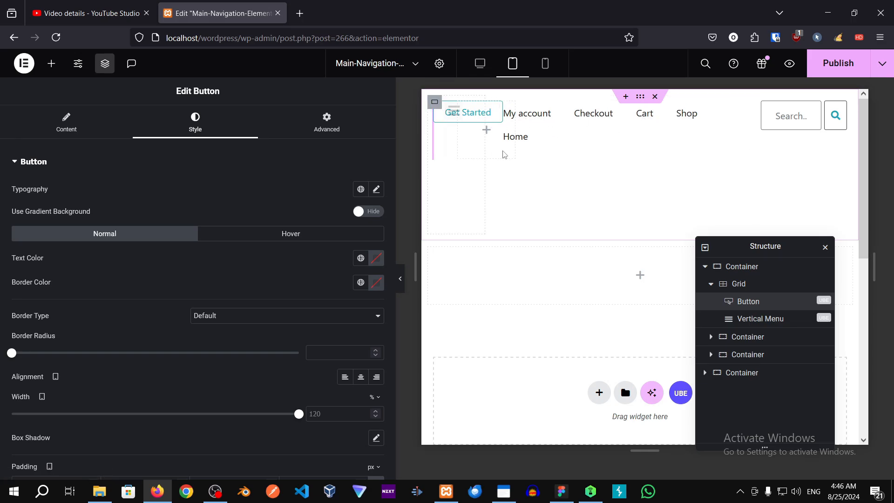
{"action": "left_click_drag", "start_coordinate": [485, 148], "coordinate": [503, 157]}
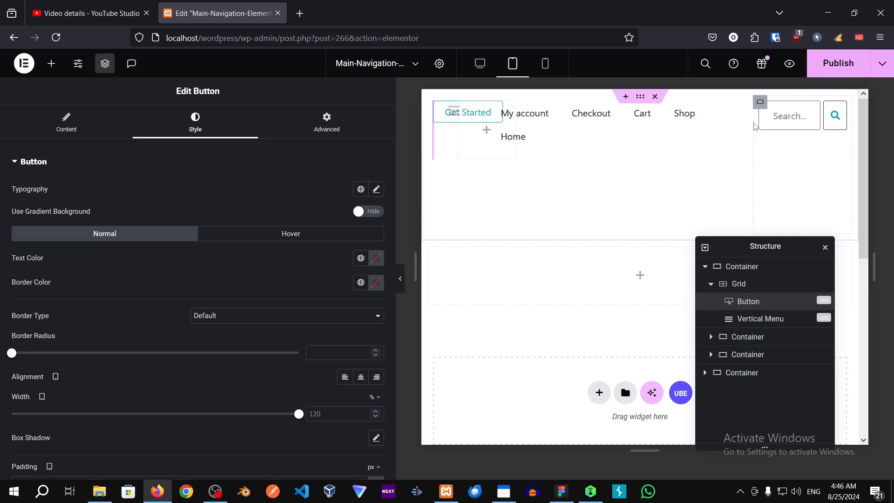
{"action": "left_click_drag", "start_coordinate": [758, 122], "coordinate": [761, 121]}
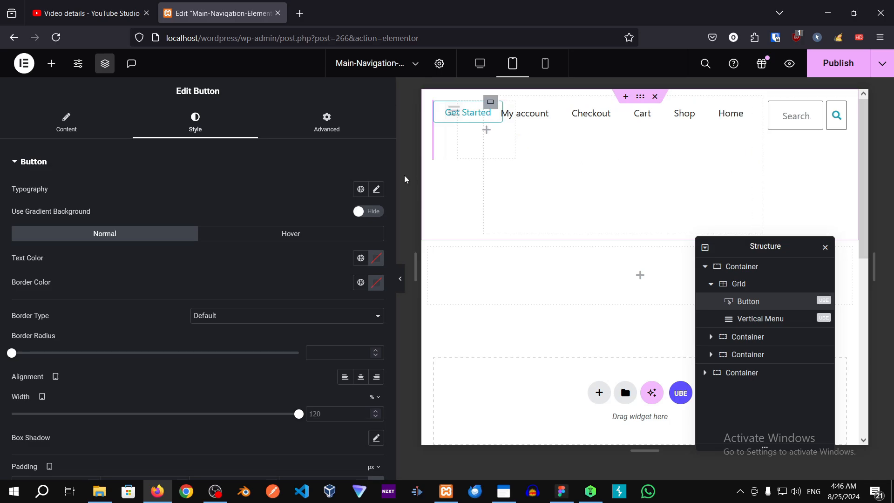
{"action": "key", "text": "ctrl+z"}
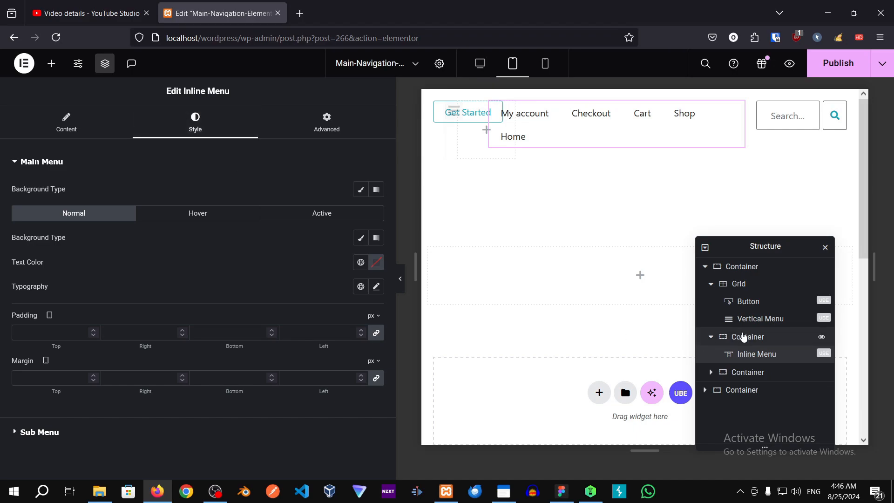
- Switch the tablet width unit of the Inline Menu's container to percent and try a width of 100%
{"action": "left_click", "coordinate": [744, 337]}
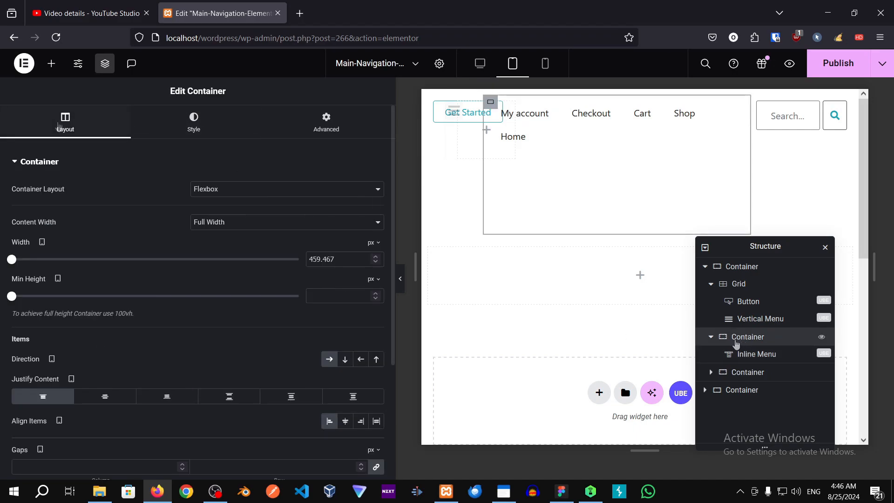
{"action": "left_click", "coordinate": [372, 242]}
{"action": "left_click", "coordinate": [371, 258]}
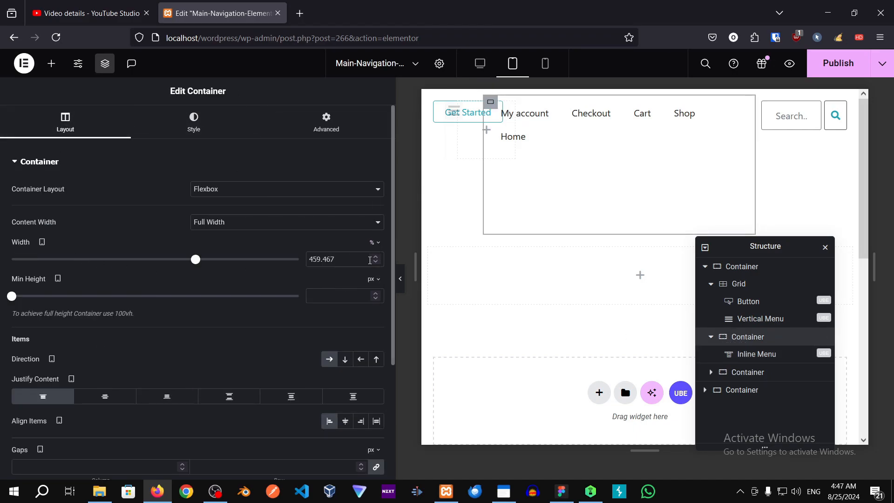
{"action": "left_click_drag", "start_coordinate": [338, 253], "coordinate": [297, 252]}
{"action": "type", "text": "100"}
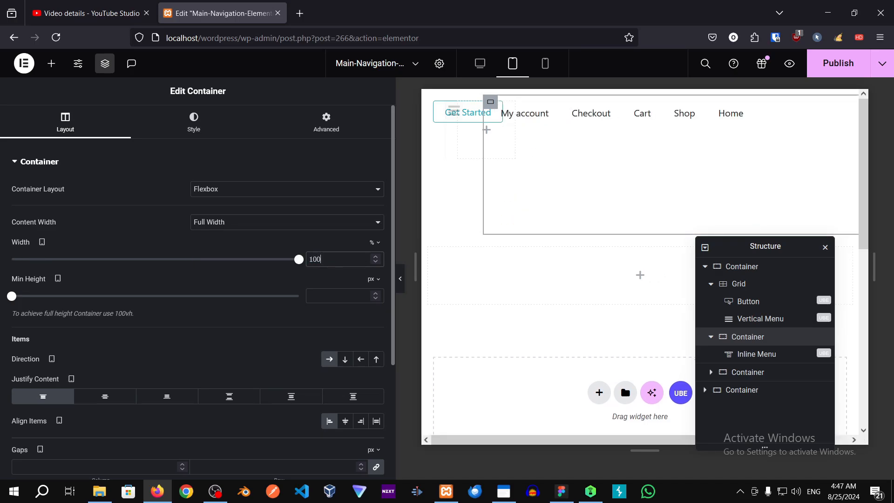
- Adjust the tablet width of the Inline Menu's container to 66%
{"action": "key", "text": "BackSpace"}
{"action": "key", "text": "BackSpace"}
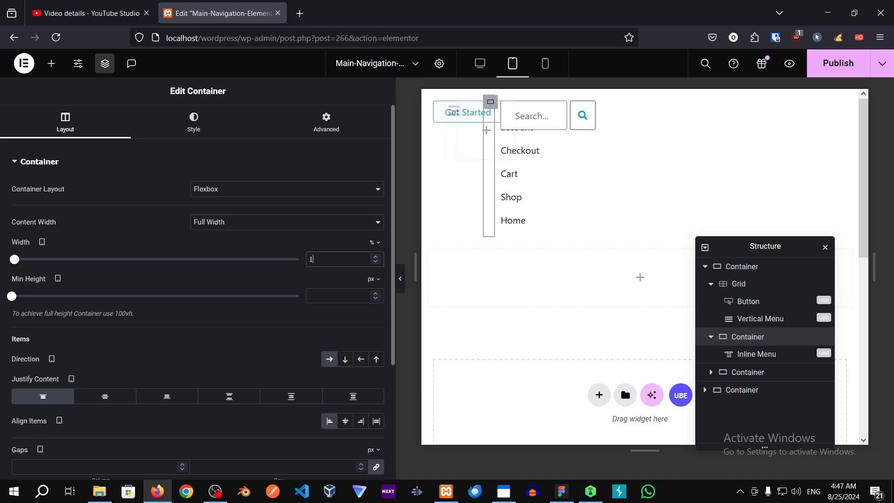
{"action": "type", "text": "90"}
{"action": "key", "text": "BackSpace"}
{"action": "key", "text": "BackSpace"}
{"action": "key", "text": "BackSpace"}
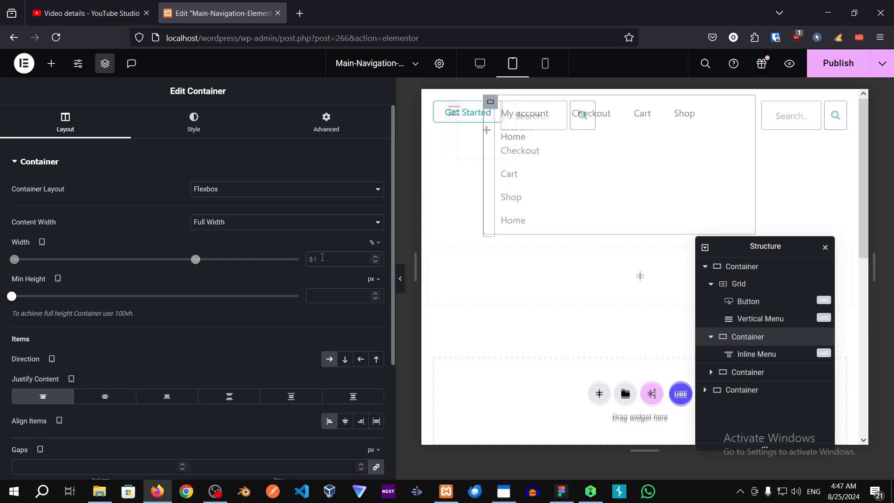
{"action": "mouse_move", "coordinate": [196, 263]}
{"action": "left_mouse_down"}
{"action": "mouse_move", "coordinate": [212, 263]}
{"action": "mouse_move", "coordinate": [201, 264]}
{"action": "left_mouse_up"}
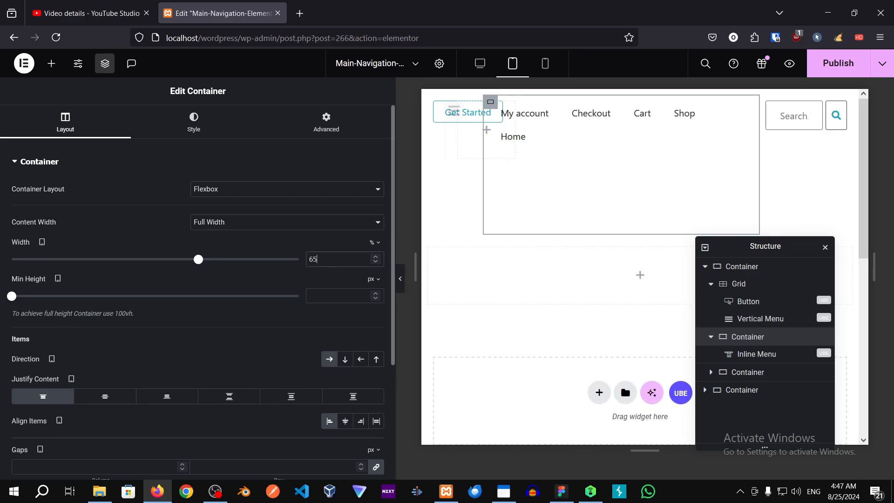
{"action": "key", "text": "Up"}
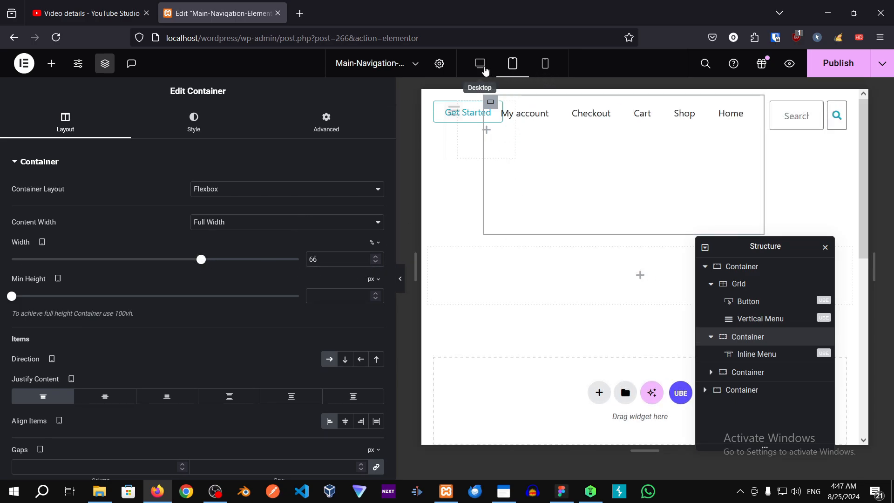
- In the desktop layout, set the Inline Menu container's width to 65% and center-justify its content
{"action": "left_click", "coordinate": [485, 70]}
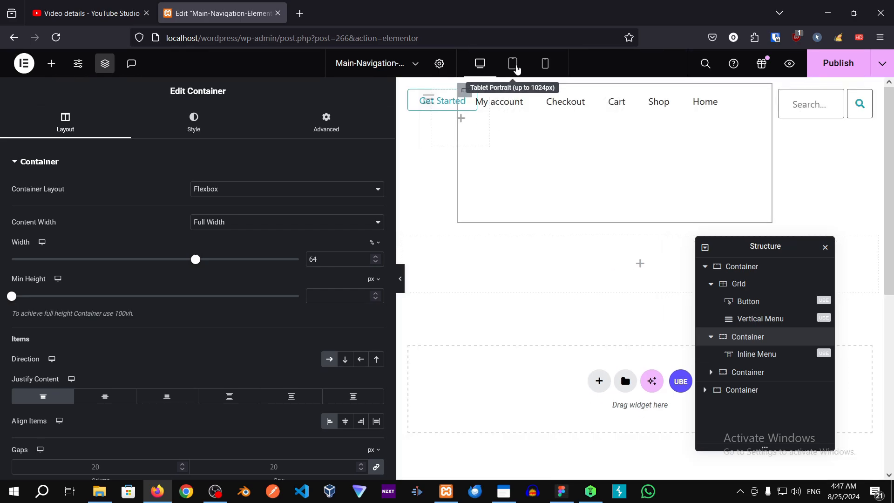
{"action": "left_click", "coordinate": [375, 257]}
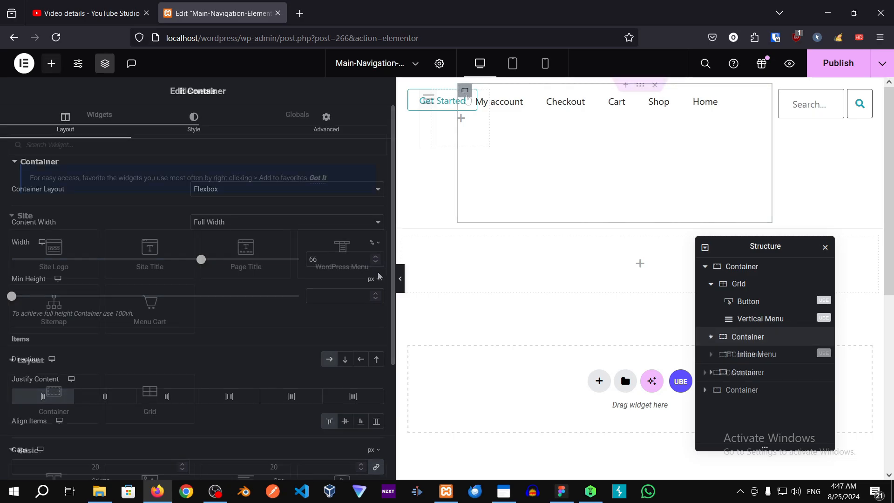
{"action": "left_click", "coordinate": [376, 258]}
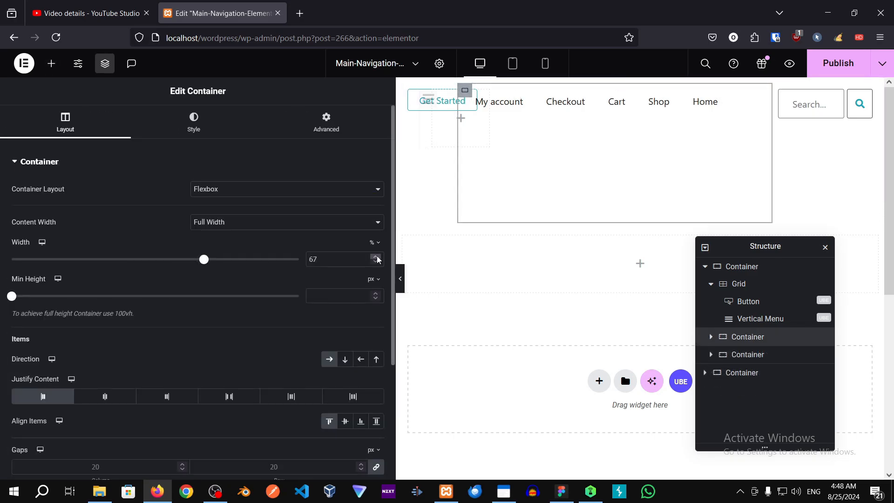
{"action": "left_click", "coordinate": [376, 261]}
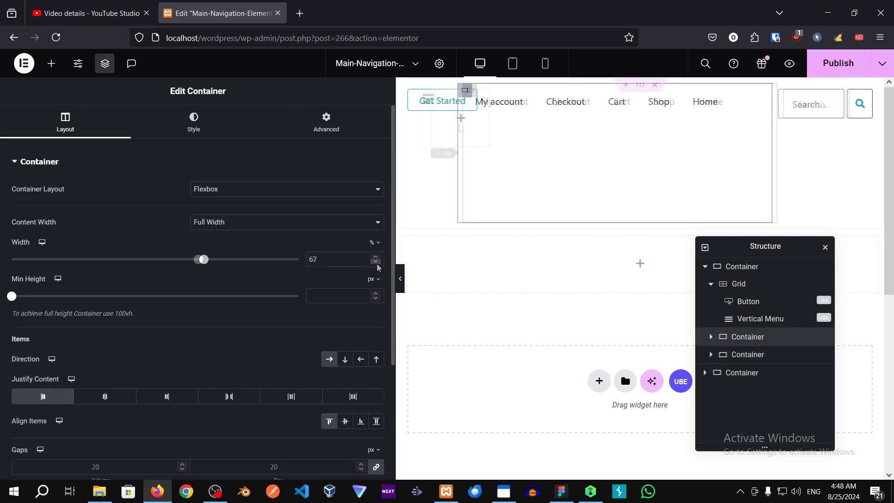
{"action": "left_click", "coordinate": [375, 262]}
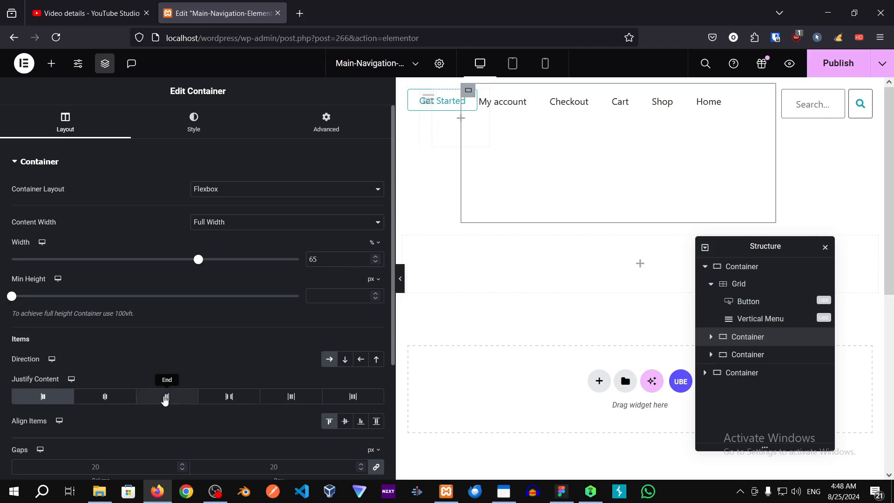
{"action": "left_click", "coordinate": [166, 397]}
{"action": "left_click", "coordinate": [97, 396]}
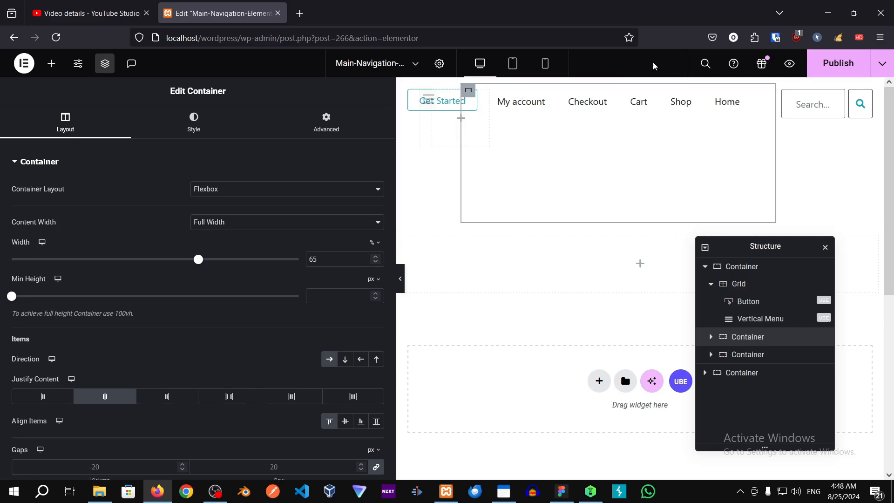
- Return to the tablet layout and set the Inline Menu container's width to 65%
{"action": "left_click", "coordinate": [512, 64]}
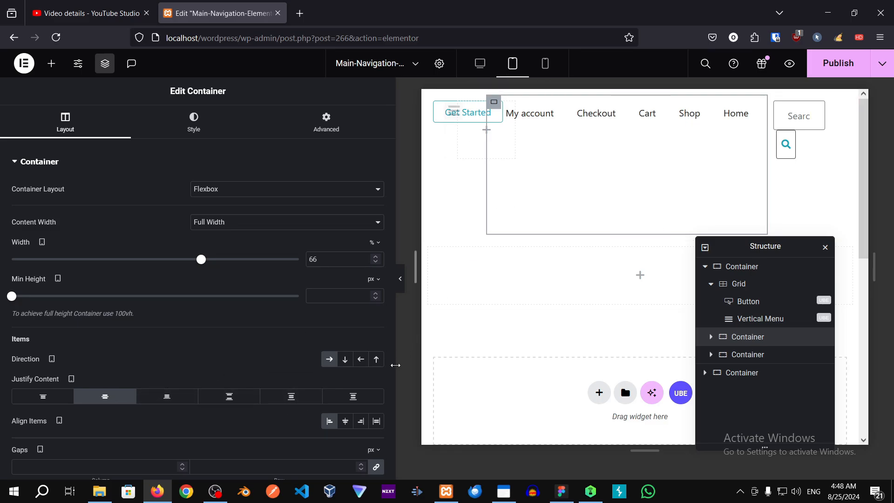
{"action": "left_click", "coordinate": [375, 262]}
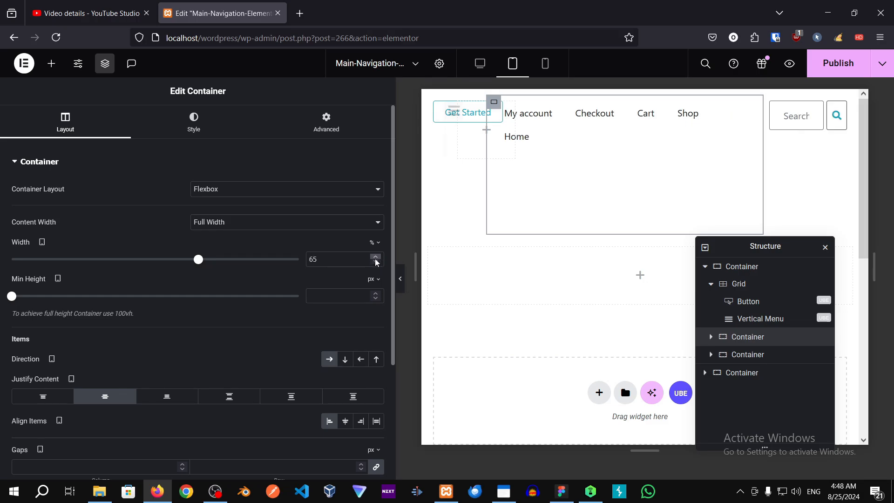
{"action": "left_click", "coordinate": [375, 256]}
{"action": "left_click", "coordinate": [375, 262]}
- Switch the Search Box container's tablet width to percent and adjust it to 25%
{"action": "left_click", "coordinate": [769, 101]}
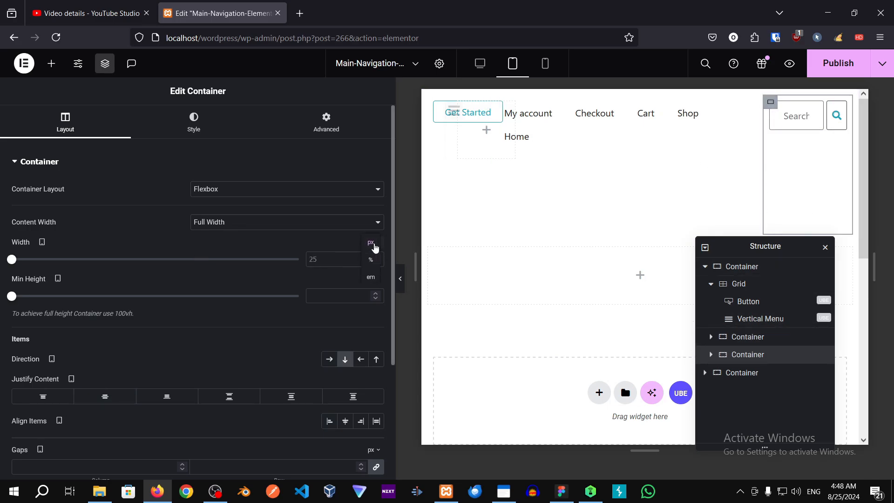
{"action": "left_click", "coordinate": [372, 242]}
{"action": "left_click", "coordinate": [371, 259]}
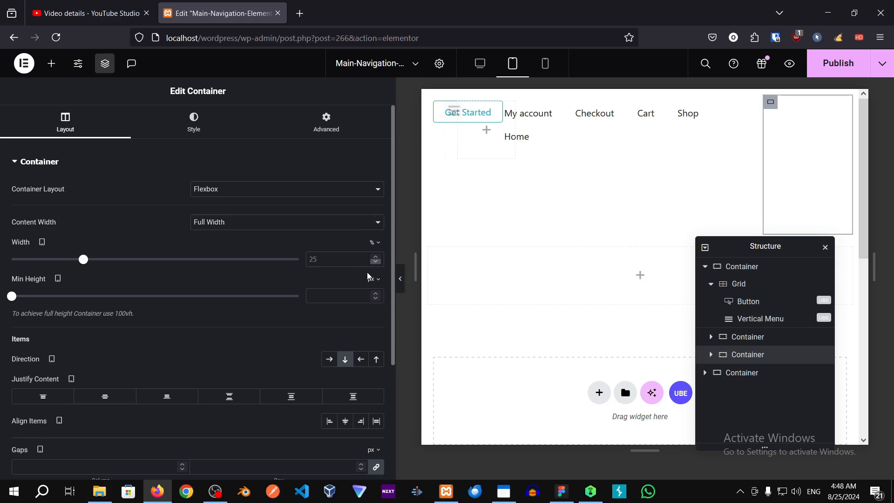
{"action": "left_click", "coordinate": [377, 256]}
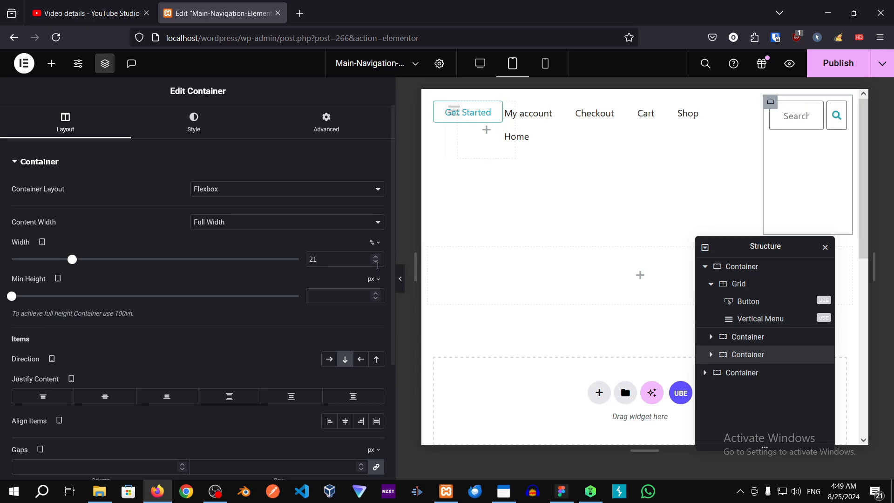
{"action": "left_click", "coordinate": [375, 256]}
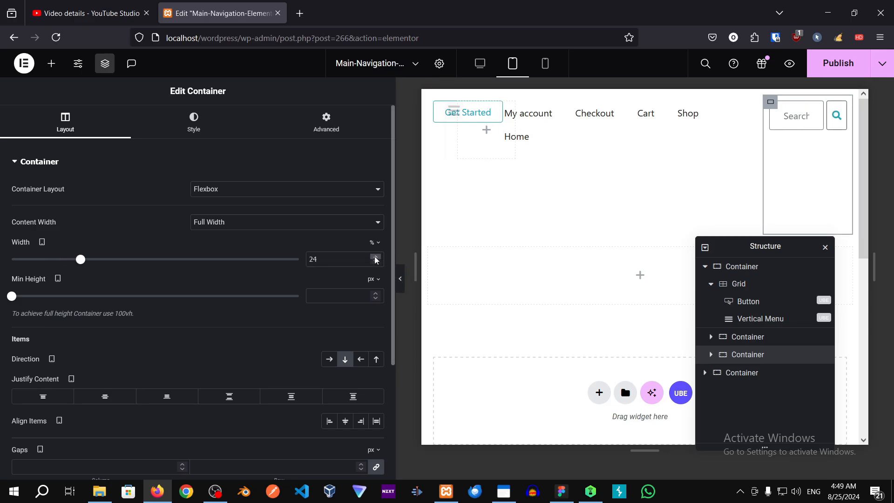
{"action": "left_click", "coordinate": [375, 256]}
{"action": "left_click", "coordinate": [376, 257]}
{"action": "left_click", "coordinate": [375, 256]}
{"action": "left_click", "coordinate": [375, 256]}
{"action": "left_click", "coordinate": [376, 262]}
{"action": "left_click", "coordinate": [375, 262]}
{"action": "left_click", "coordinate": [376, 263]}
{"action": "left_click", "coordinate": [375, 262]}
{"action": "left_click", "coordinate": [376, 262]}
{"action": "left_click", "coordinate": [376, 262]}
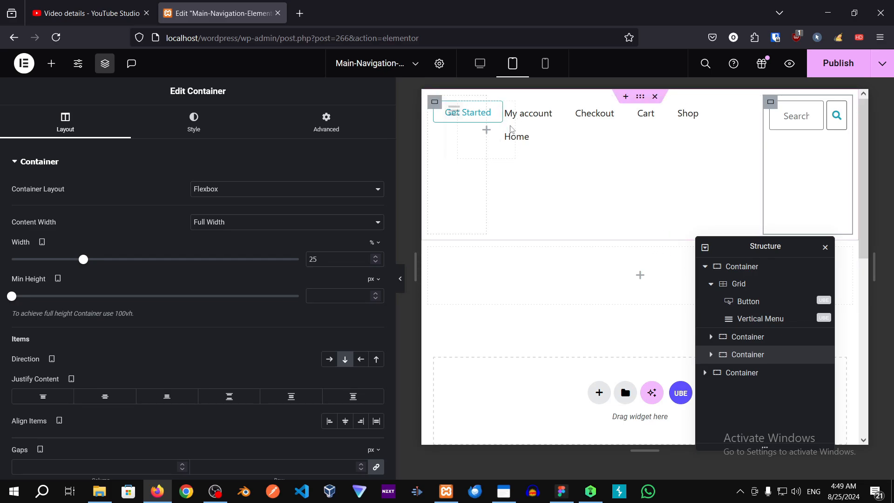
- Increase the Inline Menu container's tablet width to 67%
{"action": "left_click", "coordinate": [530, 192]}
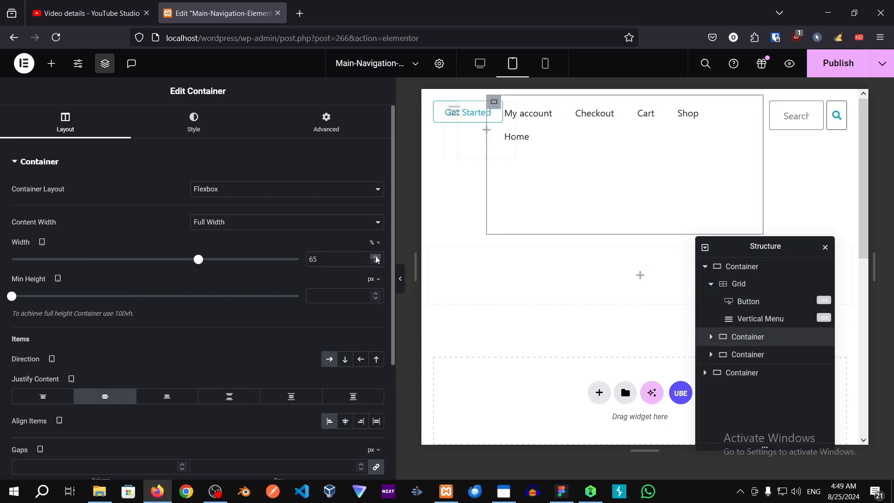
{"action": "left_click", "coordinate": [376, 258]}
{"action": "left_click", "coordinate": [376, 257]}
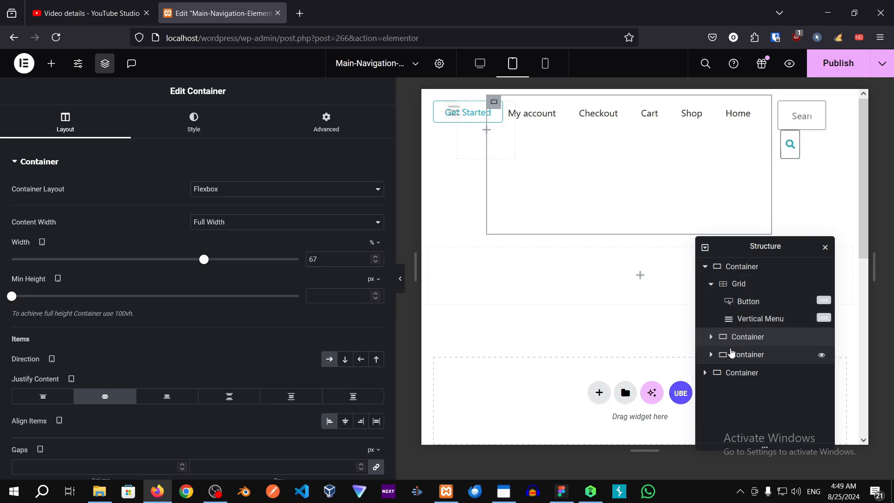
- Set the tablet width of the Search Box's container to 30%
{"action": "left_click", "coordinate": [731, 352]}
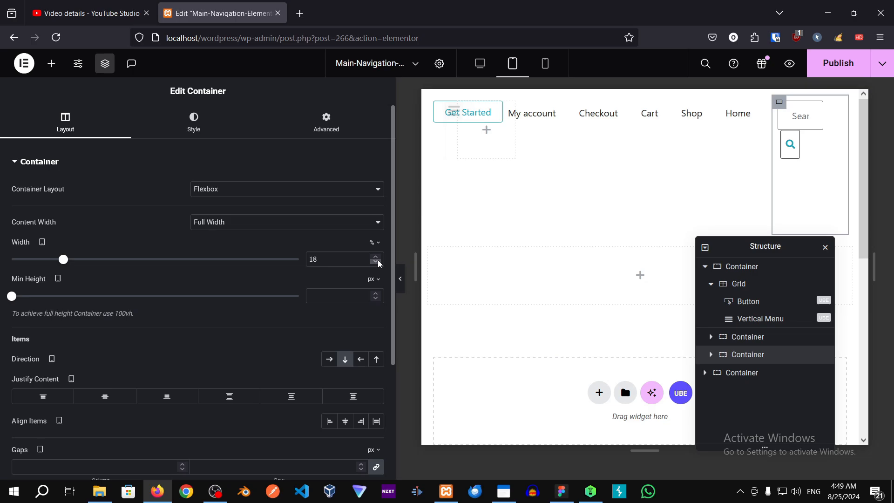
{"action": "left_click", "coordinate": [378, 262]}
{"action": "left_click", "coordinate": [378, 262]}
{"action": "left_click", "coordinate": [378, 262]}
{"action": "left_click", "coordinate": [378, 259]}
{"action": "left_click", "coordinate": [378, 258]}
{"action": "left_click", "coordinate": [378, 258]}
{"action": "left_click", "coordinate": [378, 259]}
{"action": "left_click", "coordinate": [378, 258]}
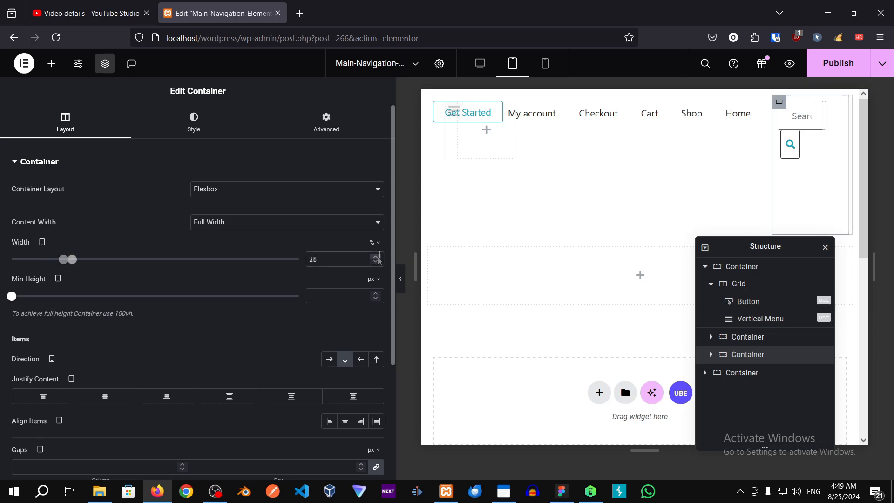
{"action": "left_click", "coordinate": [378, 258]}
{"action": "left_click", "coordinate": [378, 258]}
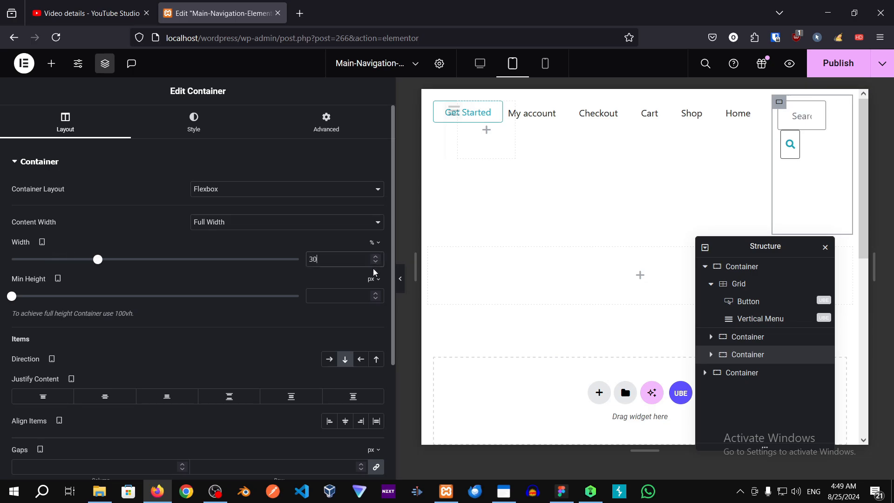
- Narrow the tablet width of the grid holding the Get Started button to about 95 px
{"action": "left_click", "coordinate": [433, 100]}
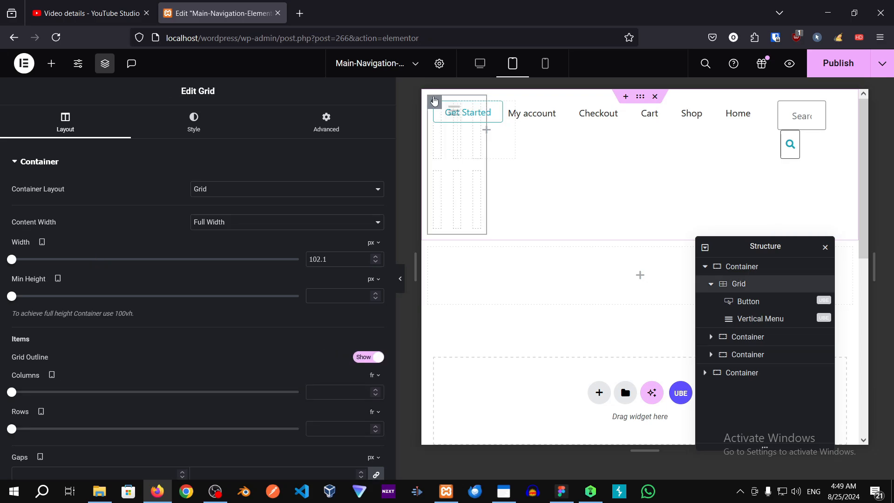
{"action": "left_click", "coordinate": [375, 262]}
{"action": "left_click", "coordinate": [376, 263]}
{"action": "left_click", "coordinate": [375, 262]}
{"action": "left_click", "coordinate": [375, 263]}
{"action": "left_click", "coordinate": [375, 263]}
{"action": "left_click", "coordinate": [375, 263]}
{"action": "left_click", "coordinate": [376, 263]}
{"action": "left_click", "coordinate": [375, 262]}
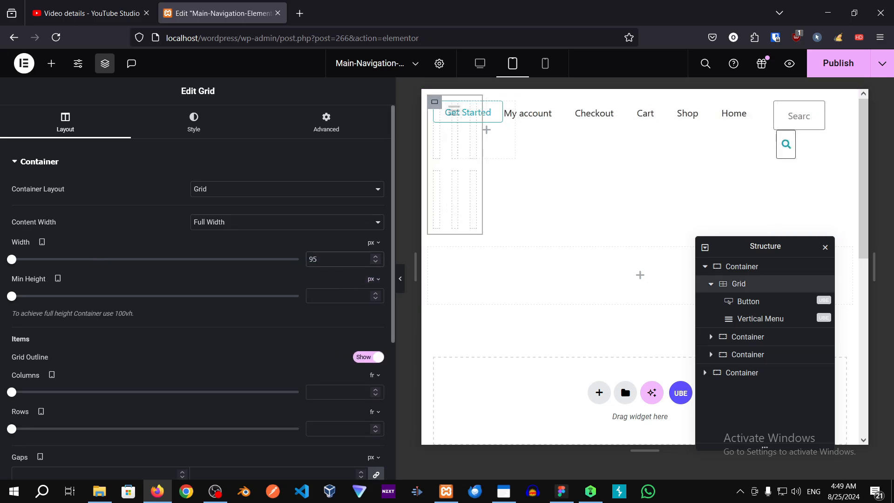
- Set the Inline Menu container's tablet width to 66% and save the template
{"action": "left_click", "coordinate": [787, 144]}
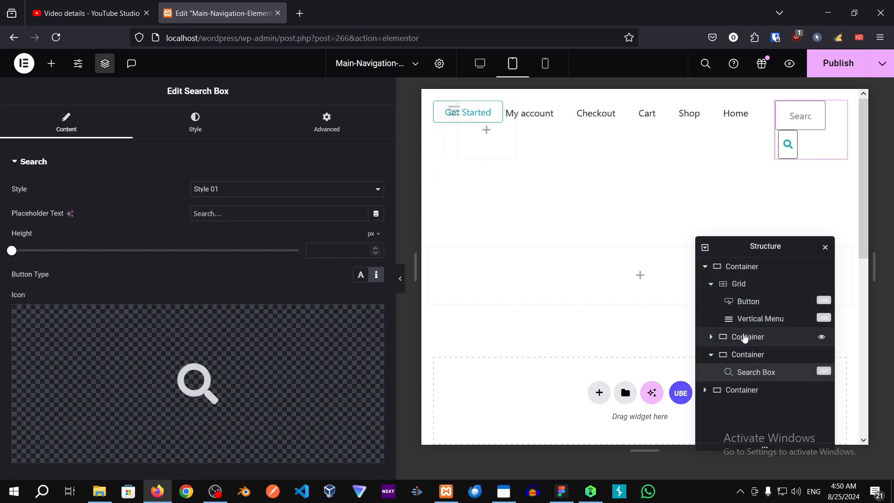
{"action": "left_click", "coordinate": [745, 337]}
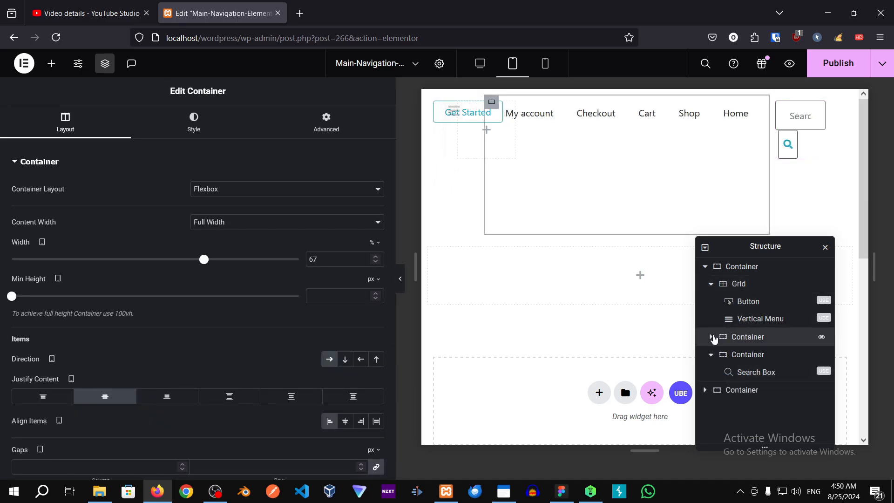
{"action": "left_click", "coordinate": [711, 337]}
{"action": "left_click", "coordinate": [376, 263]}
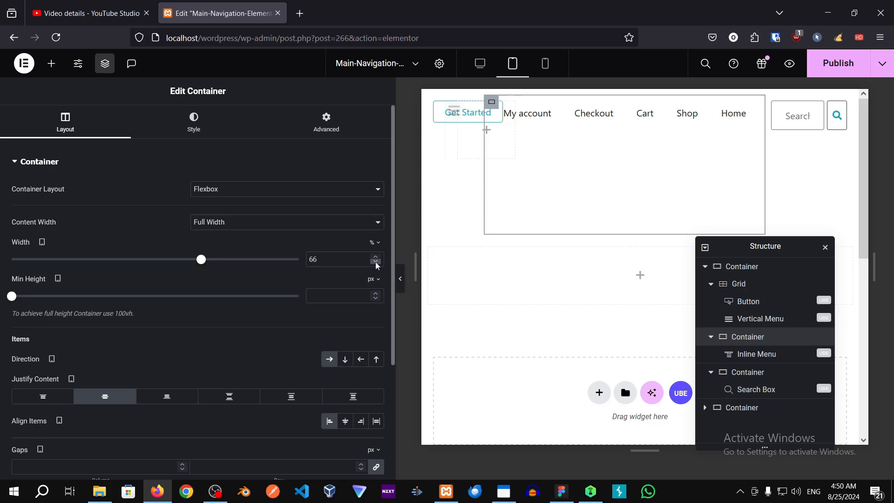
{"action": "left_click", "coordinate": [376, 264]}
{"action": "left_click", "coordinate": [376, 257]}
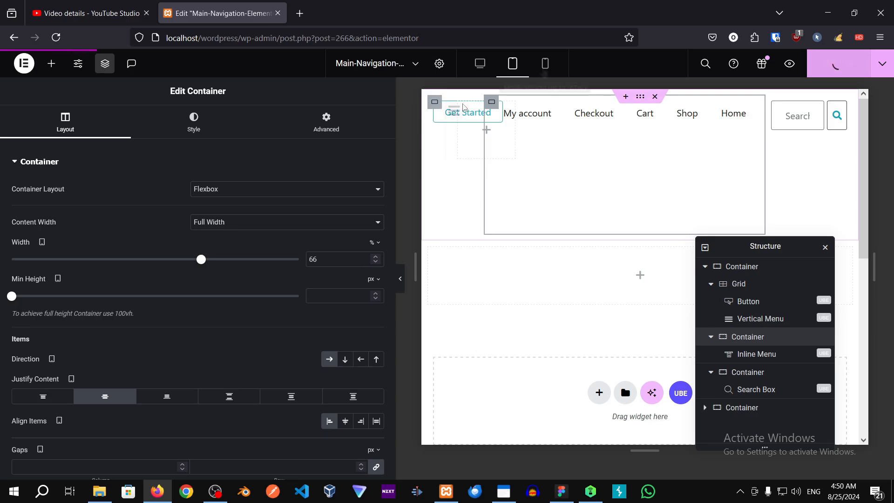
- Check the header in the mobile, desktop and tablet layouts, ending on the mobile layout
{"action": "left_click", "coordinate": [544, 68]}
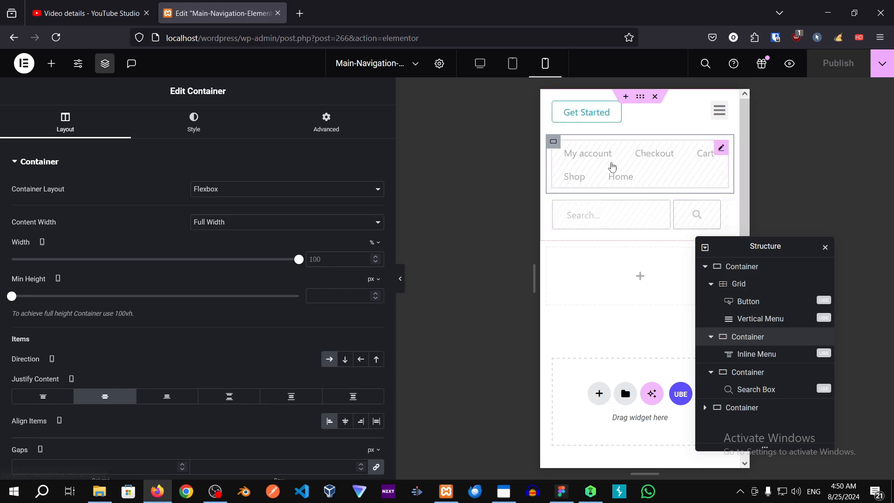
{"action": "left_click", "coordinate": [480, 64]}
{"action": "left_click", "coordinate": [511, 66]}
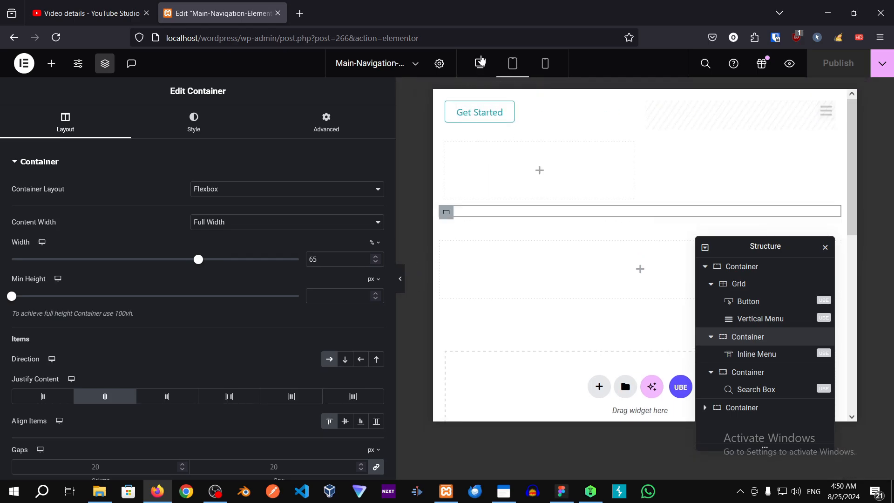
{"action": "left_click", "coordinate": [547, 63]}
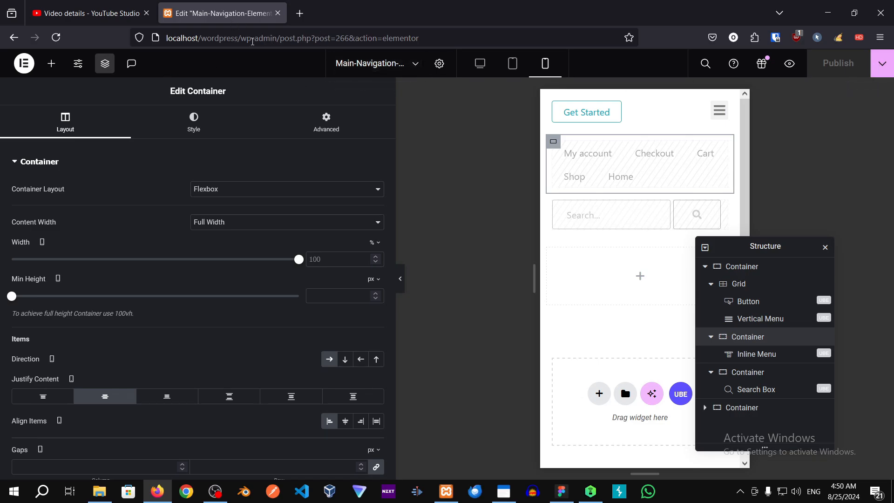
- Open the site's front page at localhost/wordpress/ in a new browser tab using the base address from the editor's URL
{"action": "left_click_drag", "start_coordinate": [243, 38], "coordinate": [166, 38]}
{"action": "right_click", "coordinate": [187, 41]}
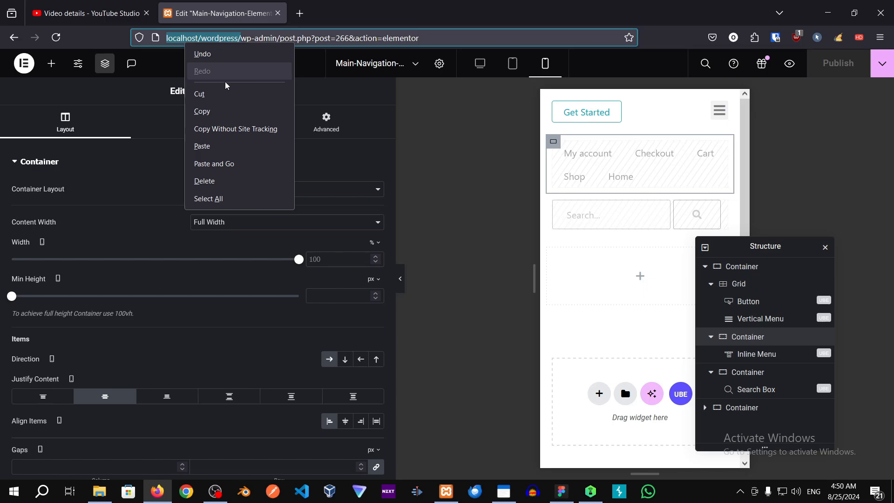
{"action": "left_click", "coordinate": [205, 111]}
{"action": "left_click", "coordinate": [296, 19]}
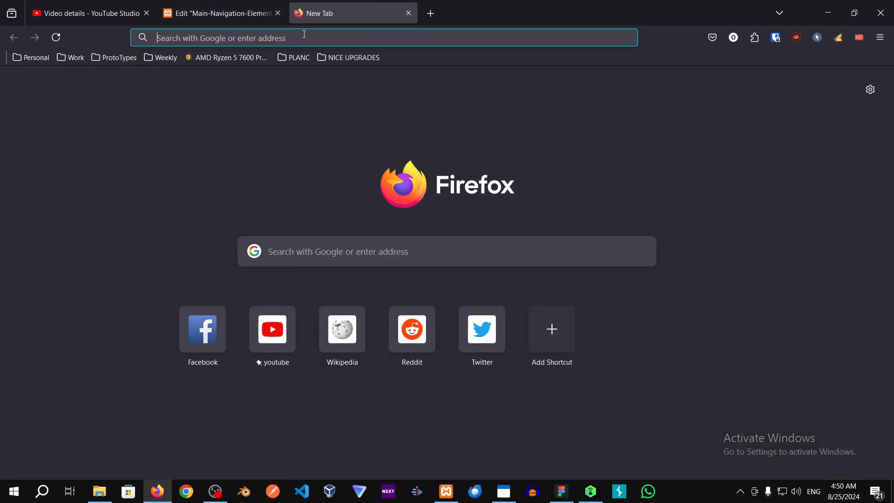
{"action": "right_click", "coordinate": [304, 38]}
{"action": "left_click", "coordinate": [356, 139]}
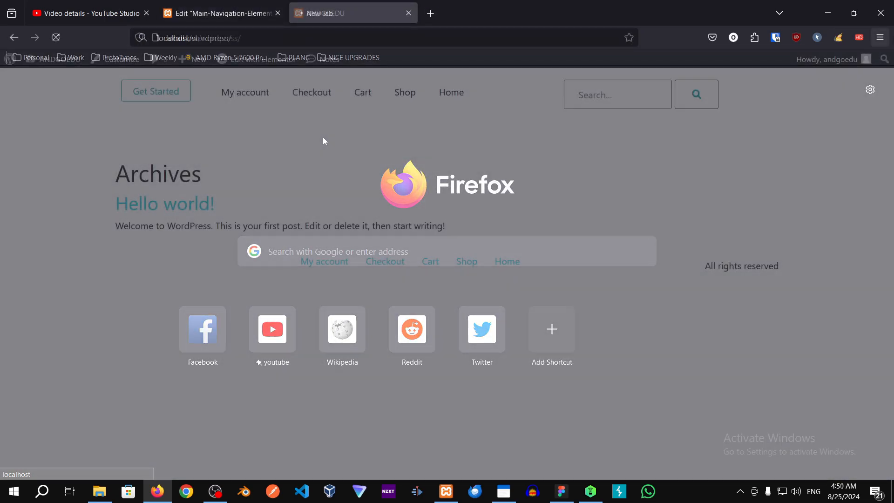
- Open the browser's web developer tools to preview the front page in the responsive device view
{"action": "left_click", "coordinate": [880, 37]}
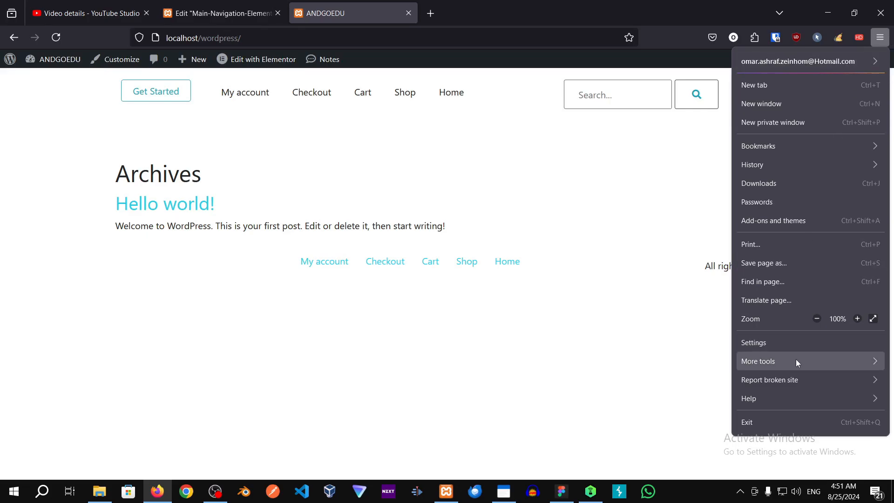
{"action": "left_click", "coordinate": [795, 359]}
{"action": "left_click", "coordinate": [785, 124]}
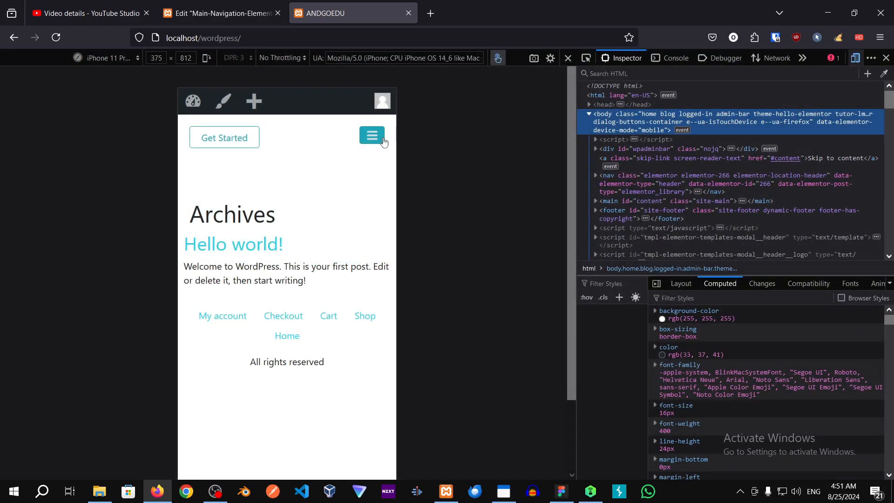
- Test expanding and collapsing the header's hamburger menu on the iPhone 11 Pro preview, and switch the preview device to Kindle Fire HDX Linux
{"action": "left_click", "coordinate": [371, 135]}
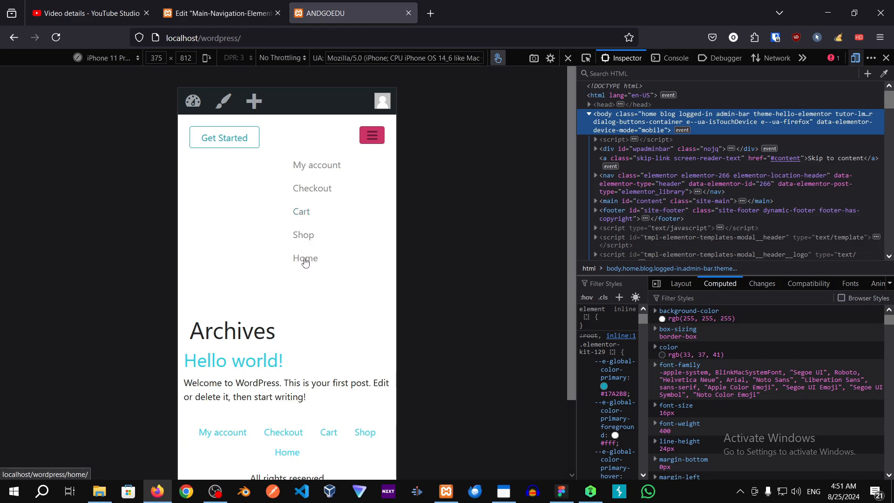
{"action": "left_click", "coordinate": [372, 136]}
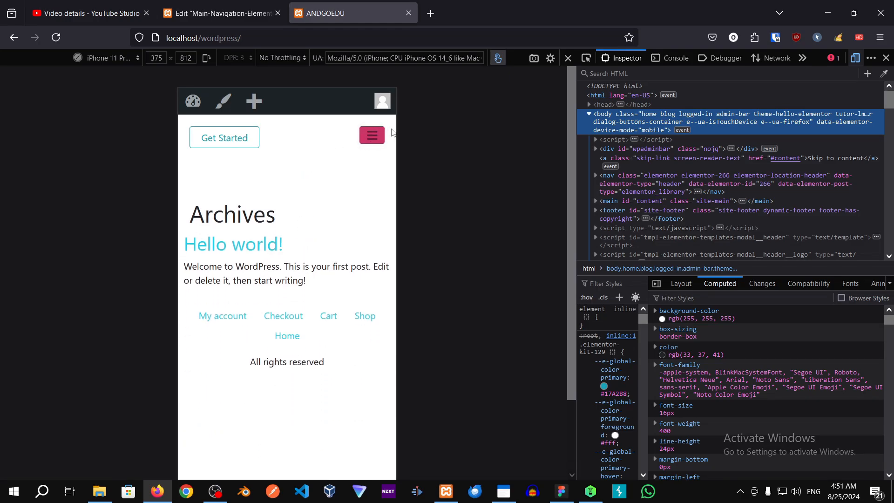
{"action": "left_click", "coordinate": [371, 136]}
{"action": "left_click", "coordinate": [372, 136]}
{"action": "left_click", "coordinate": [107, 58]}
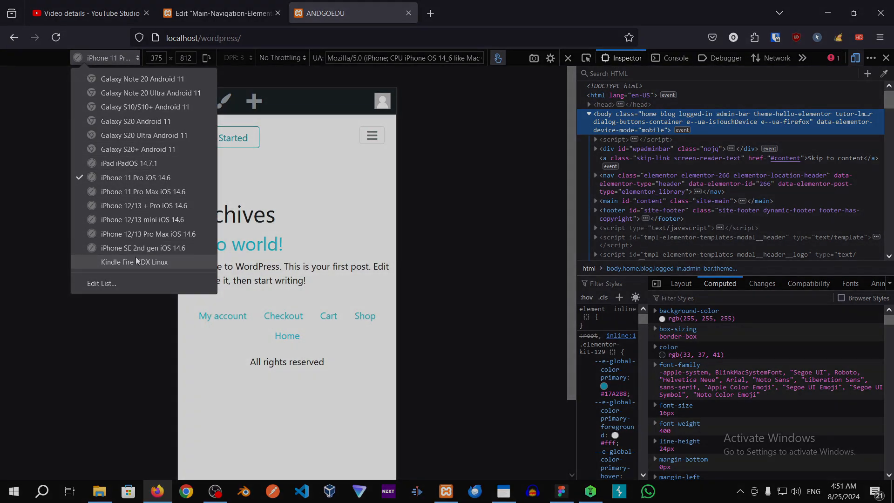
{"action": "left_click", "coordinate": [135, 262]}
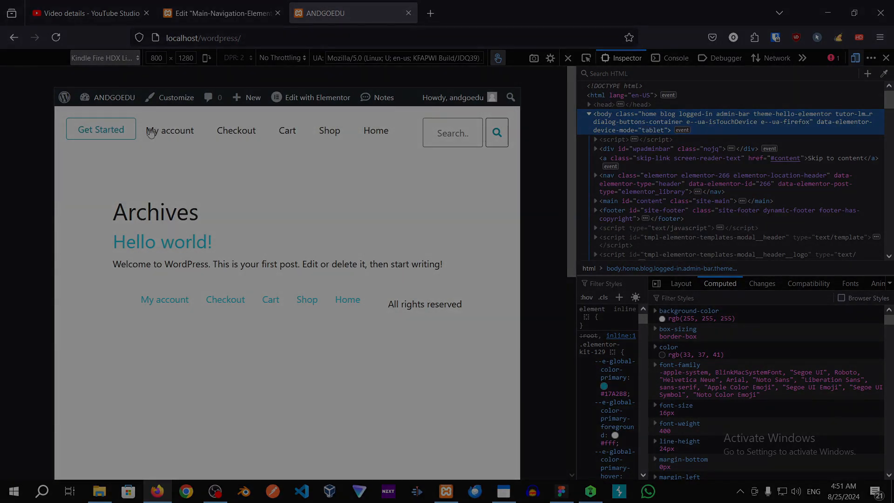